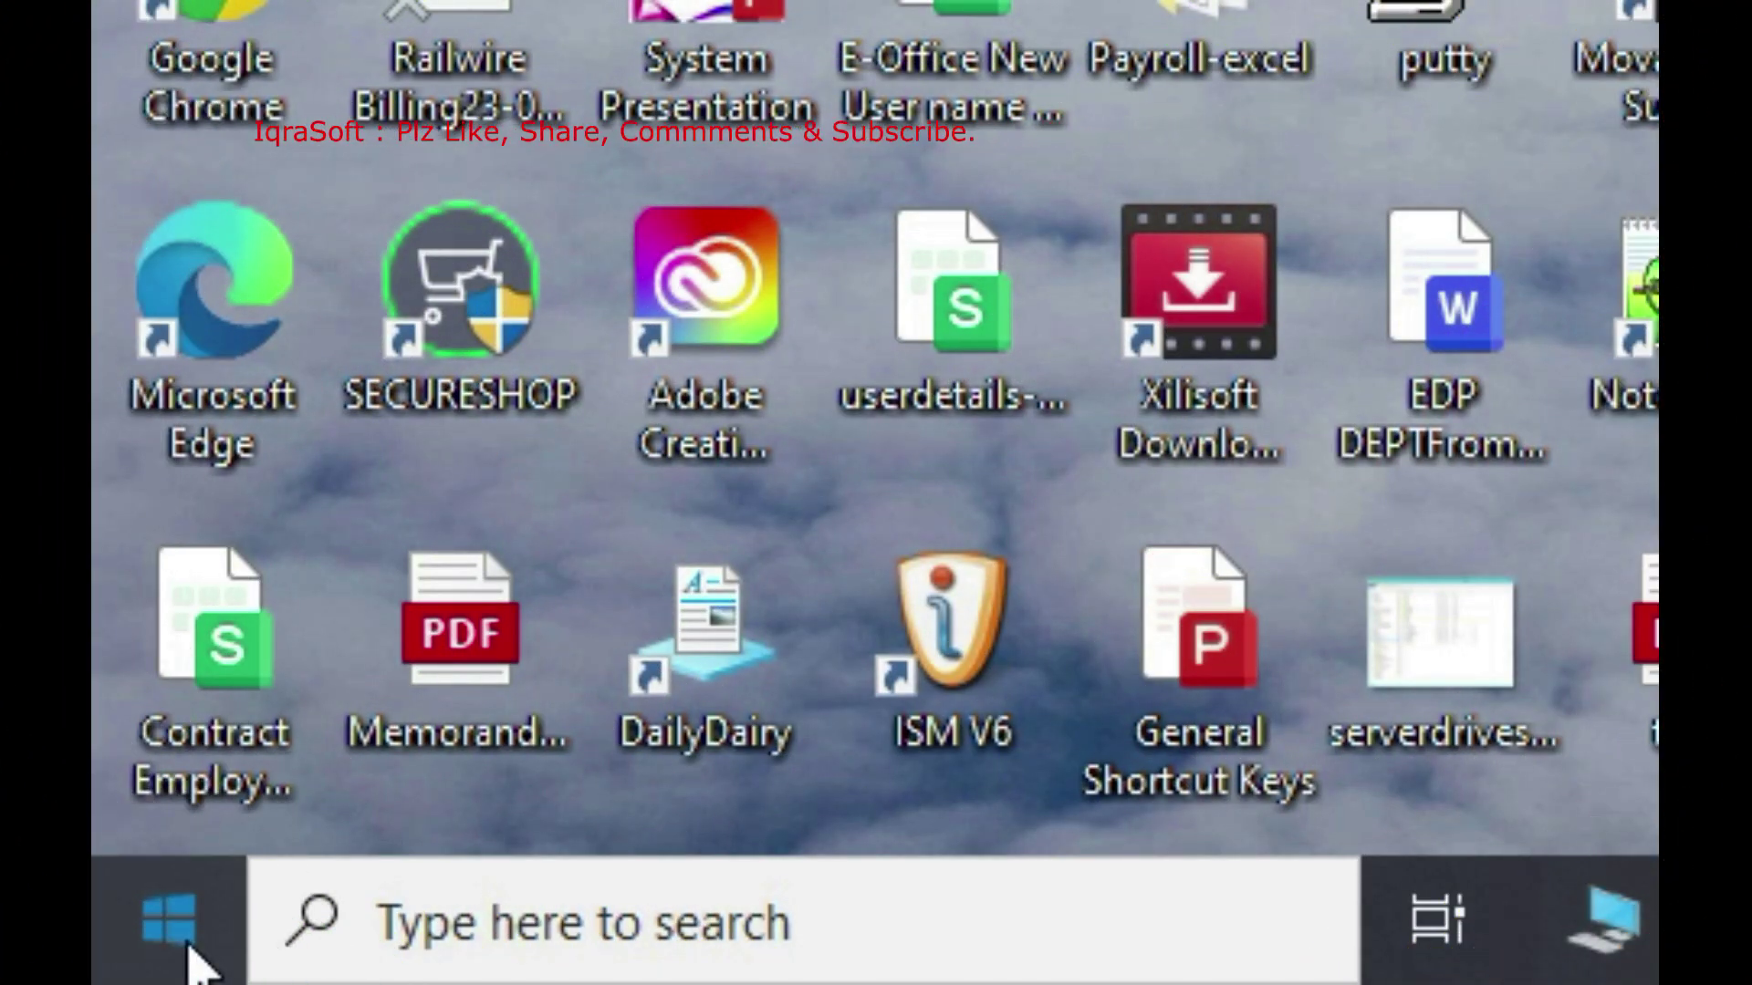
# Launch System Information by running msinfo32 from the Run dialog
pyautogui.press('super+s')
pyautogui.click(192, 949)
pyautogui.press('super+r')
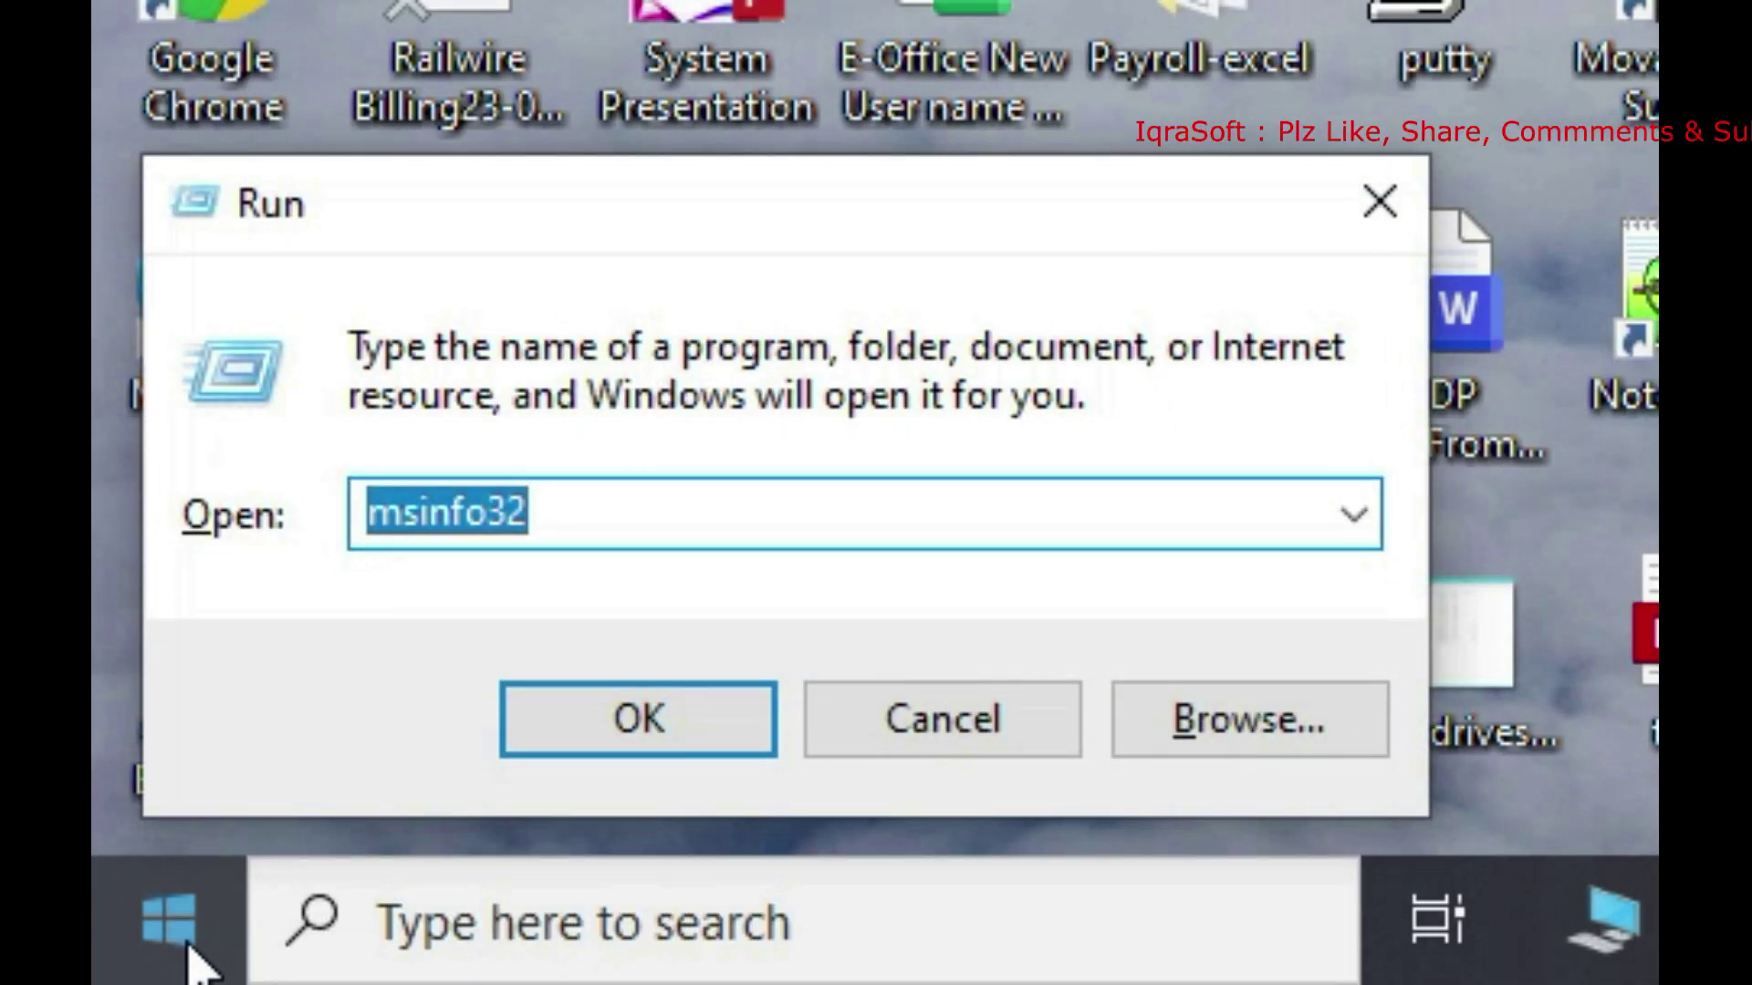
pyautogui.write('msinfor')
pyautogui.press('BackSpace')
pyautogui.write('32')
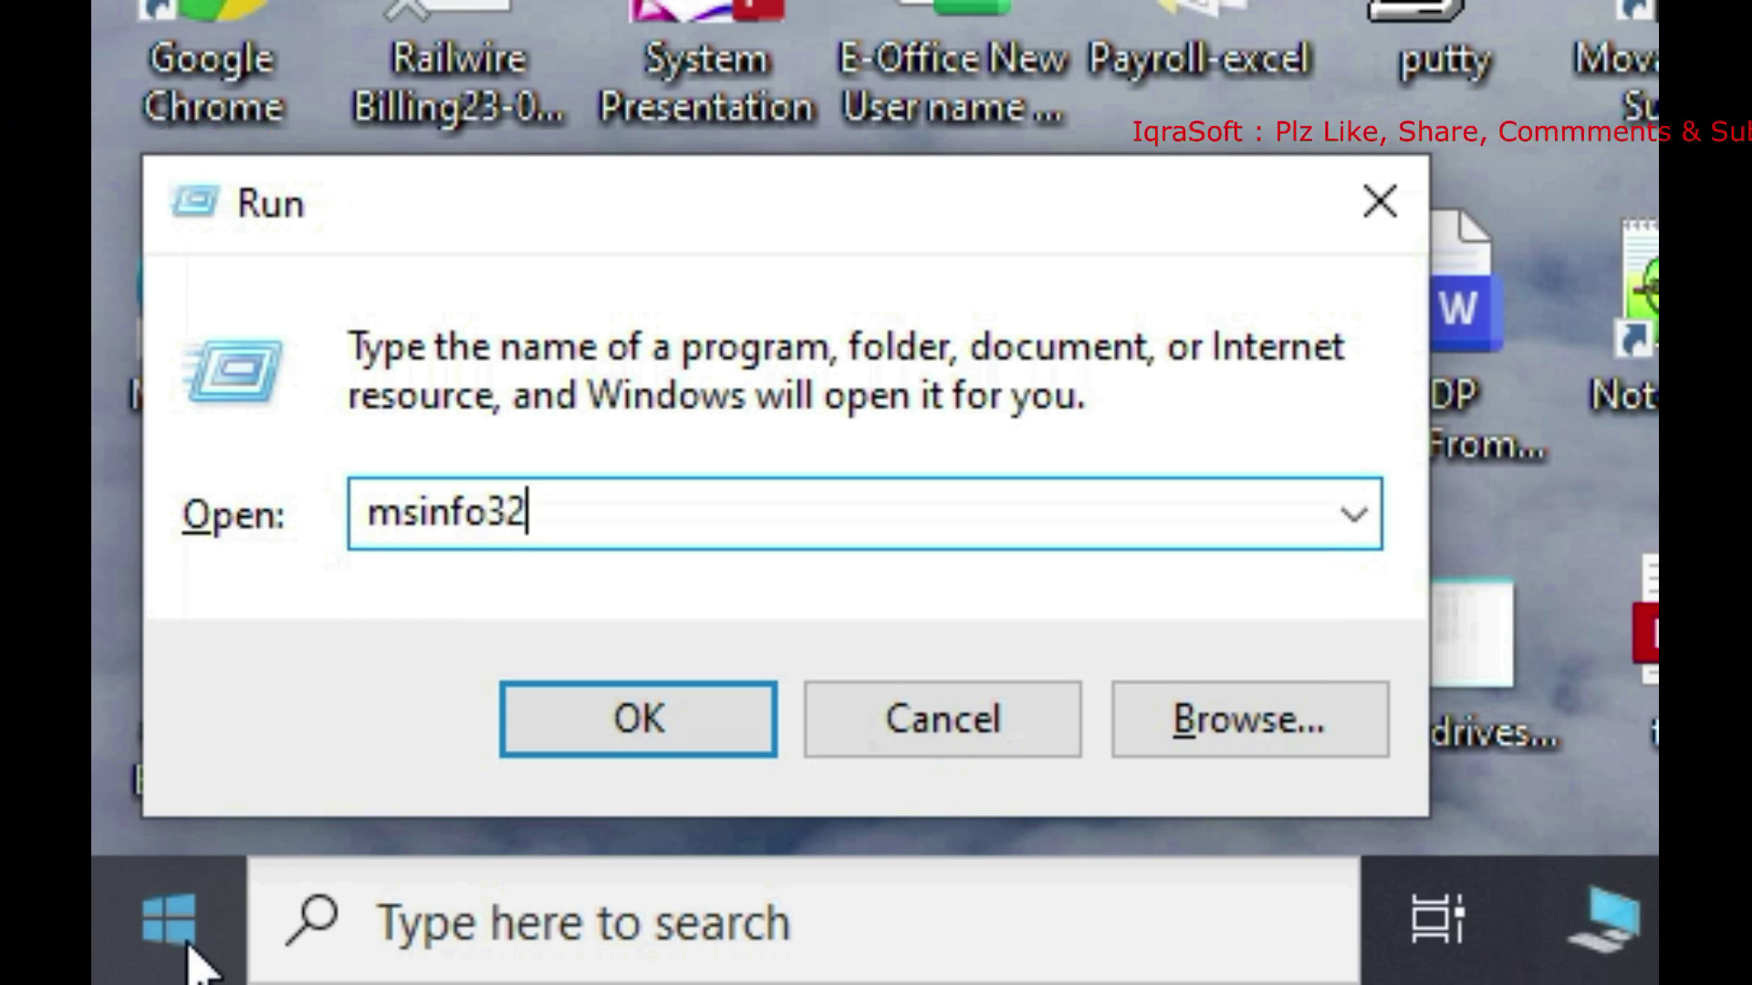
pyautogui.press('Return')
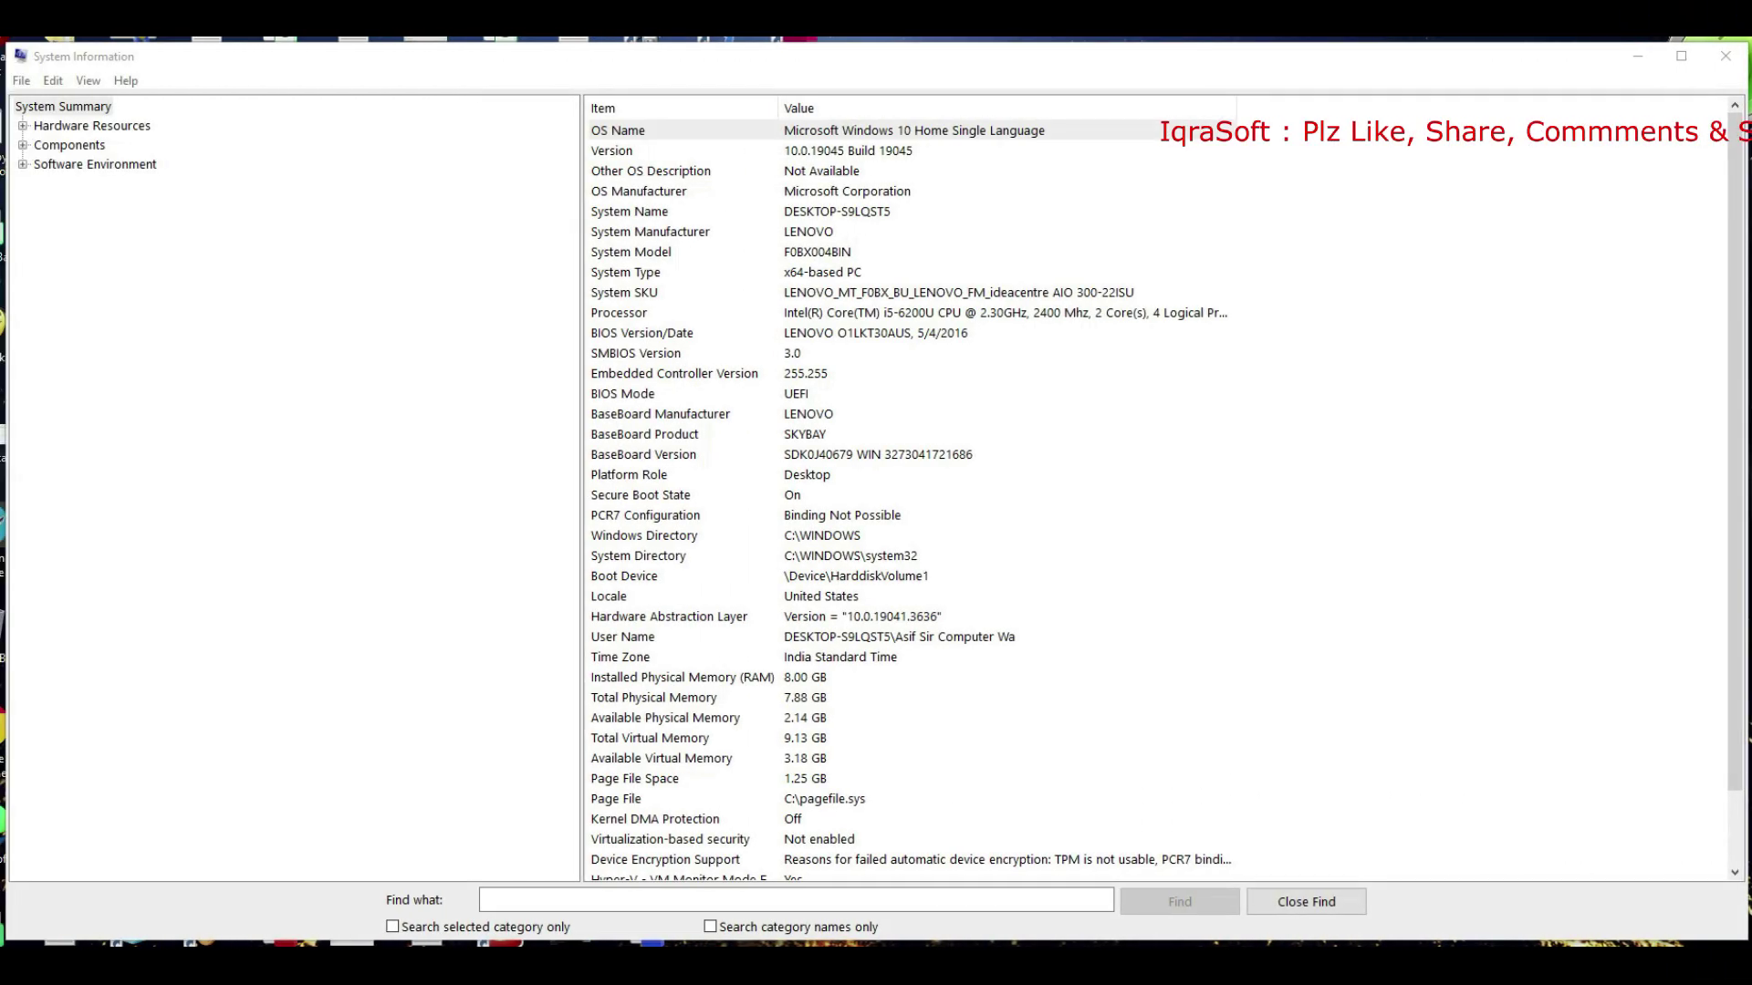
pyautogui.click(105, 60)
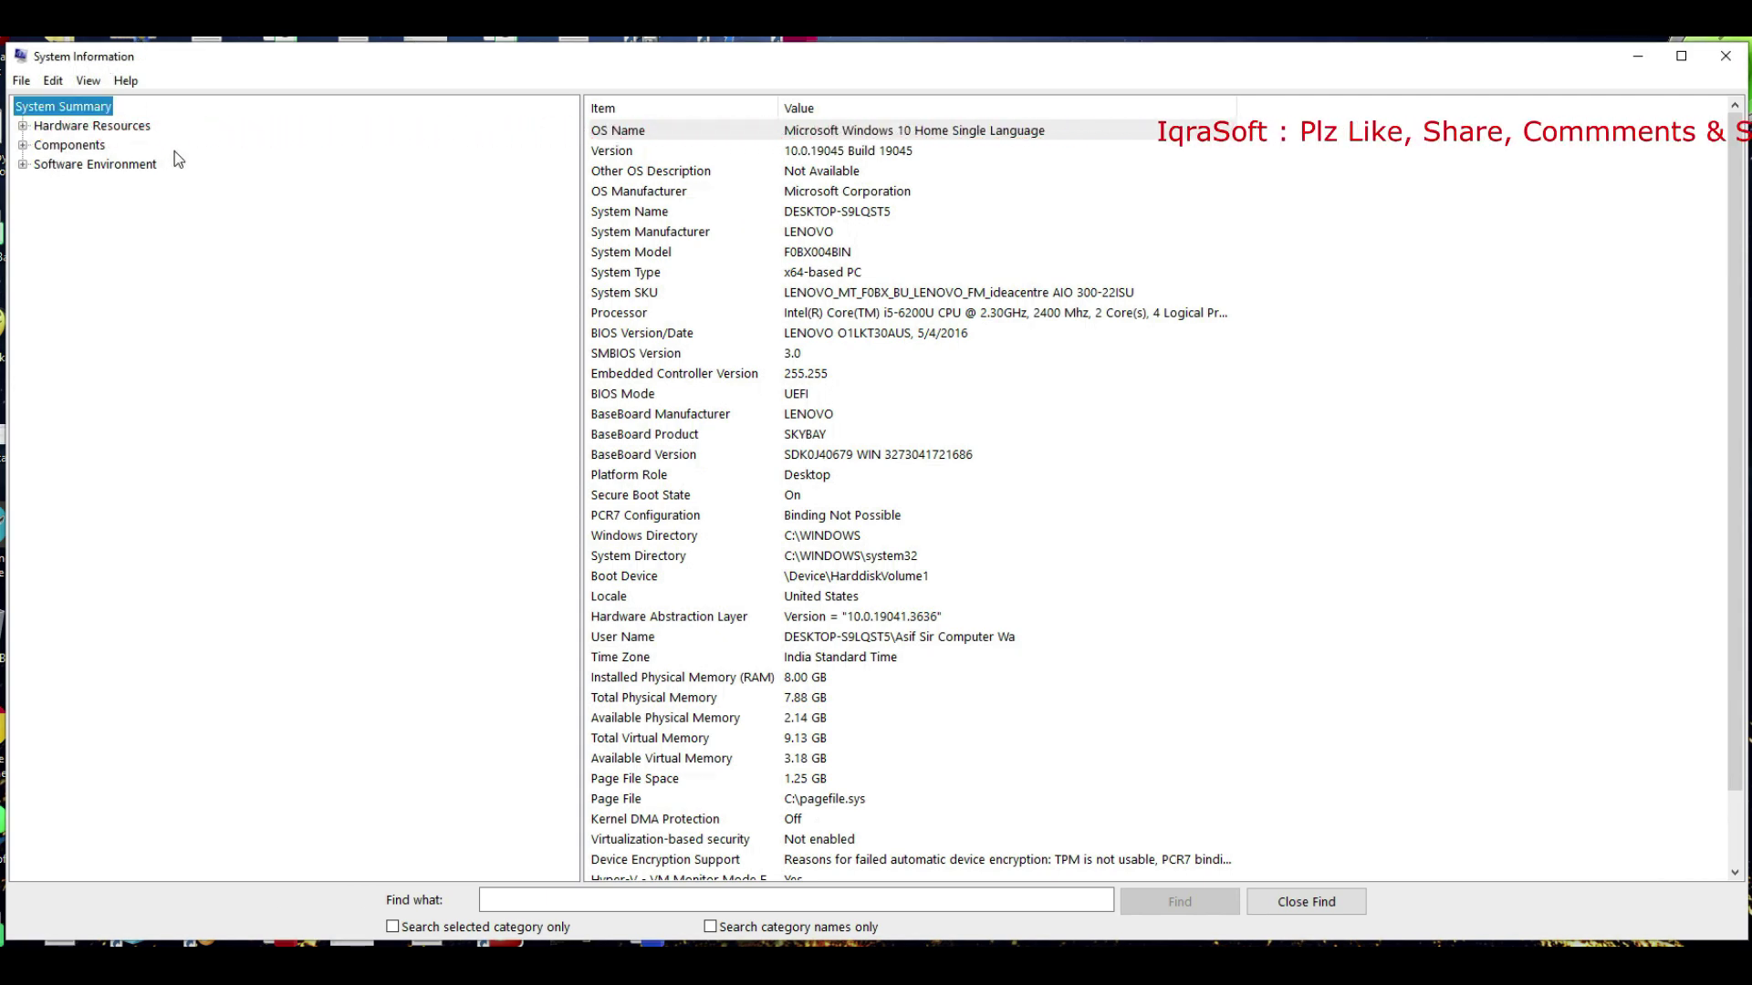
# Examine the Conflicts/Sharing entries under Hardware Resources and review the full System Summary
pyautogui.click(23, 126)
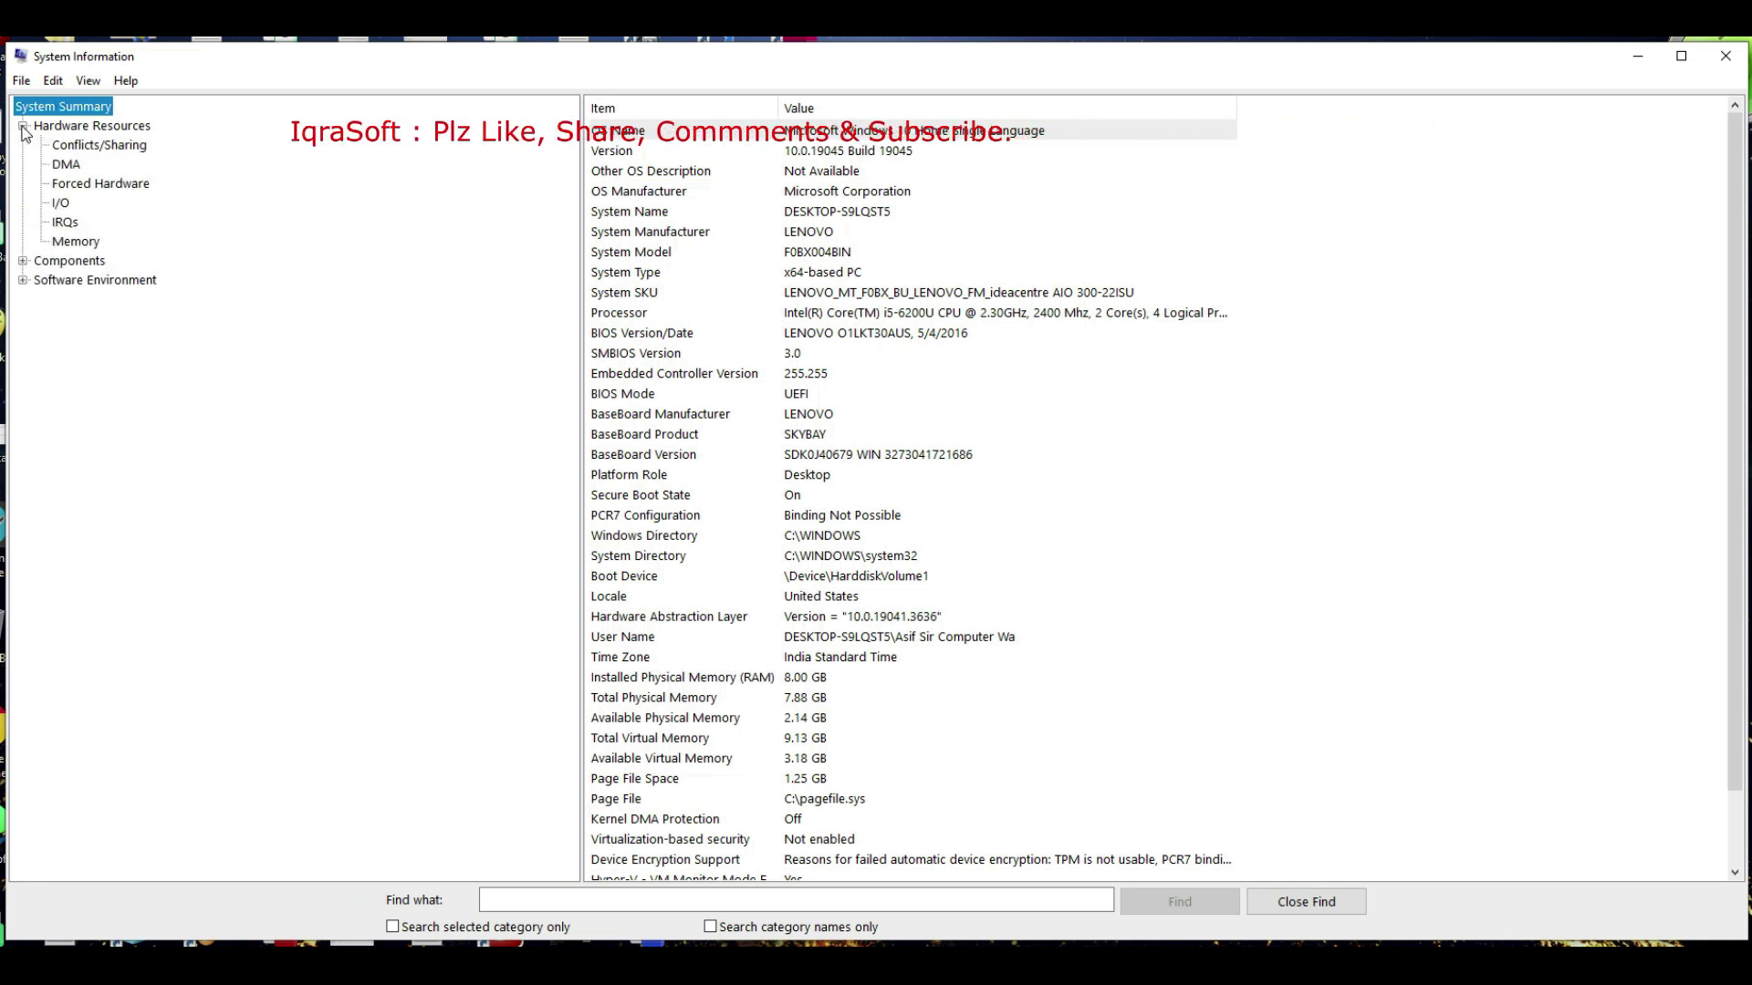
pyautogui.click(109, 128)
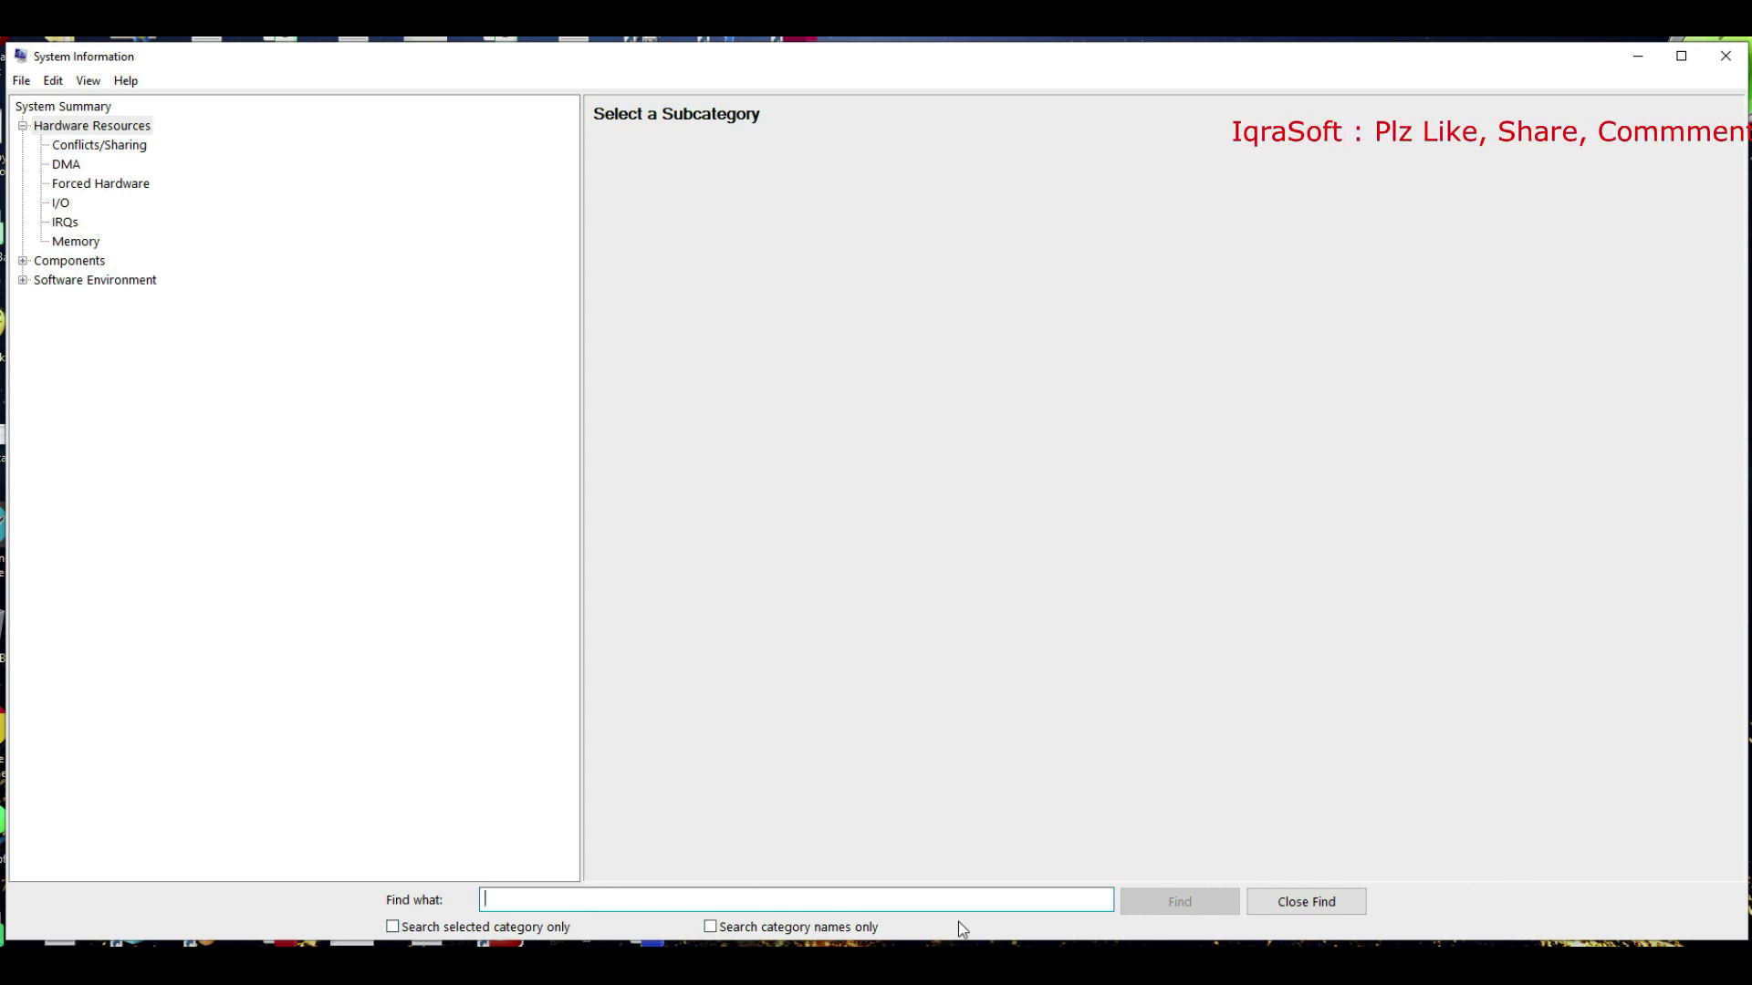
pyautogui.click(60, 146)
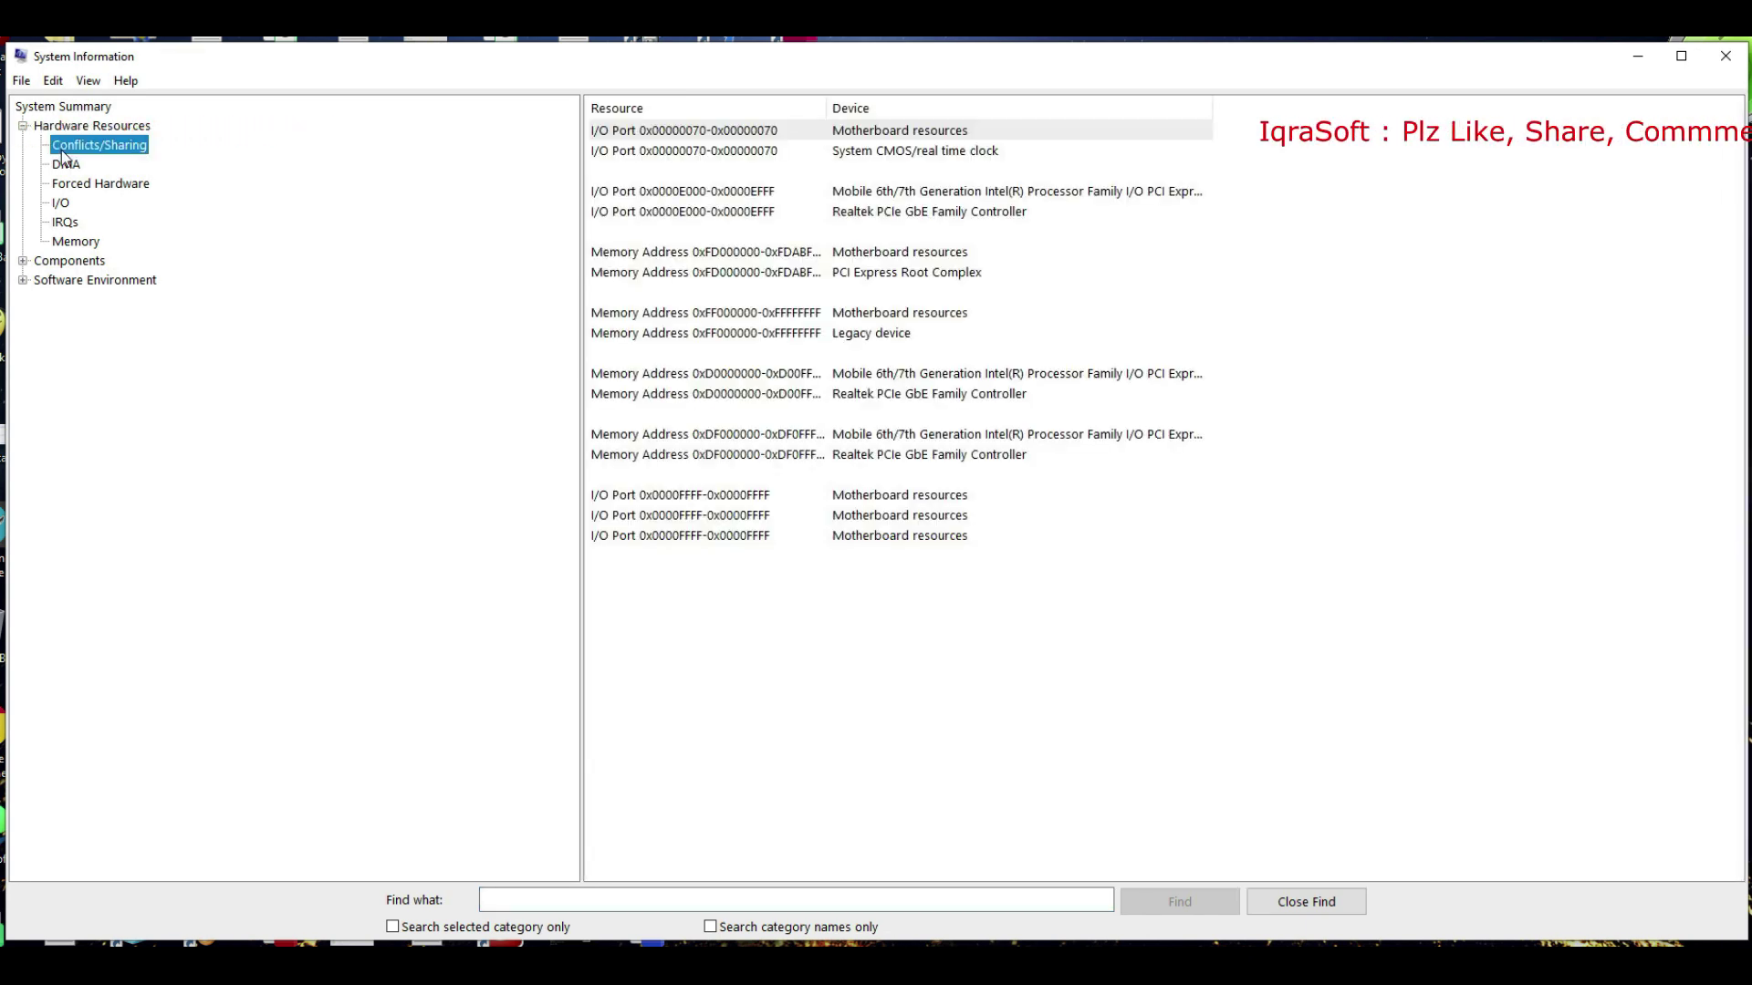
pyautogui.click(78, 126)
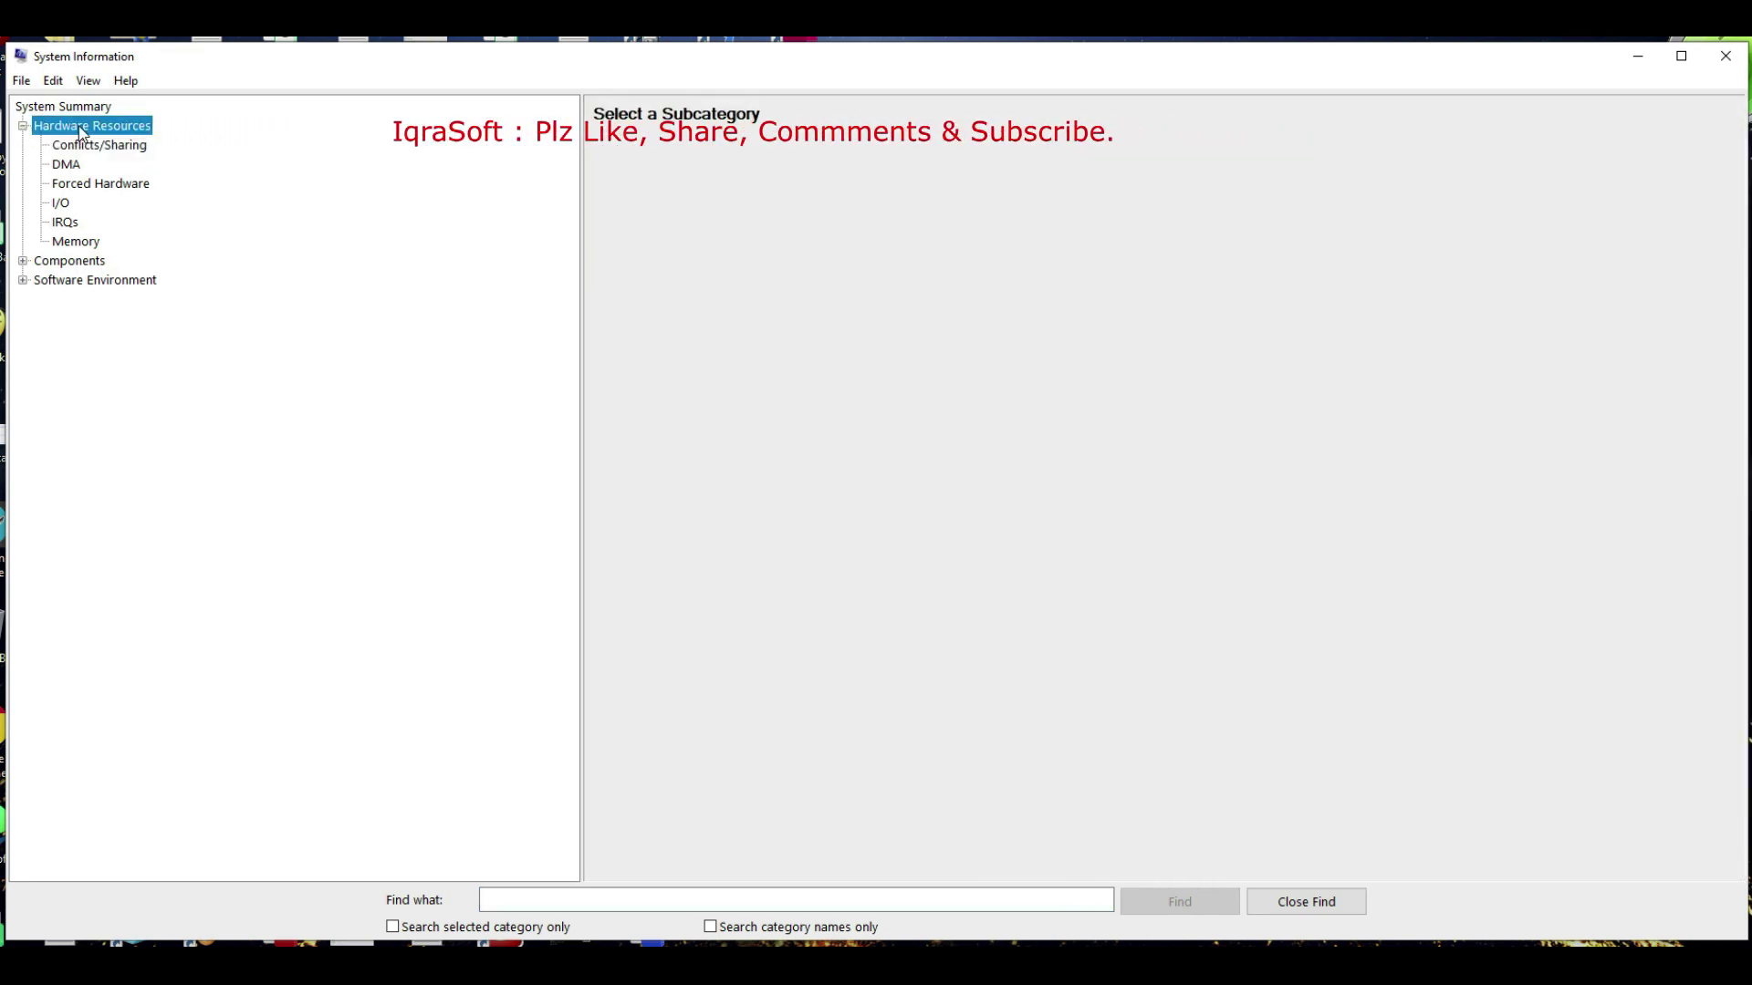
pyautogui.click(68, 109)
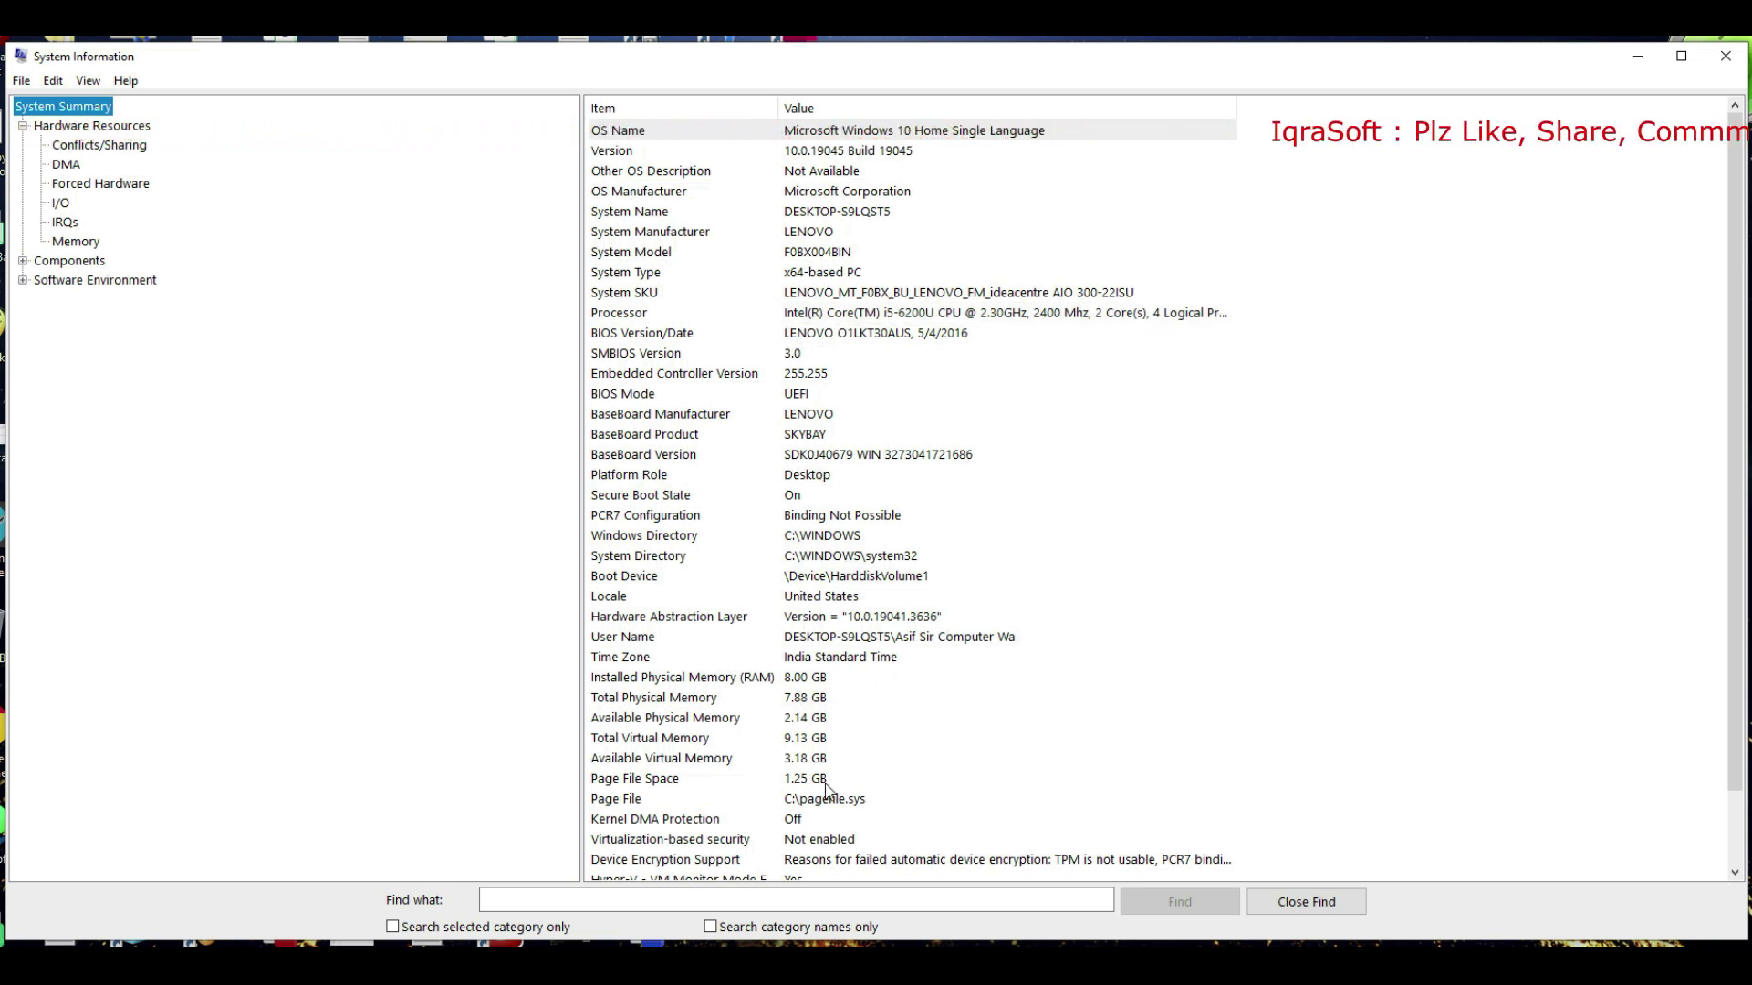
pyautogui.scroll(-2, 829, 790)
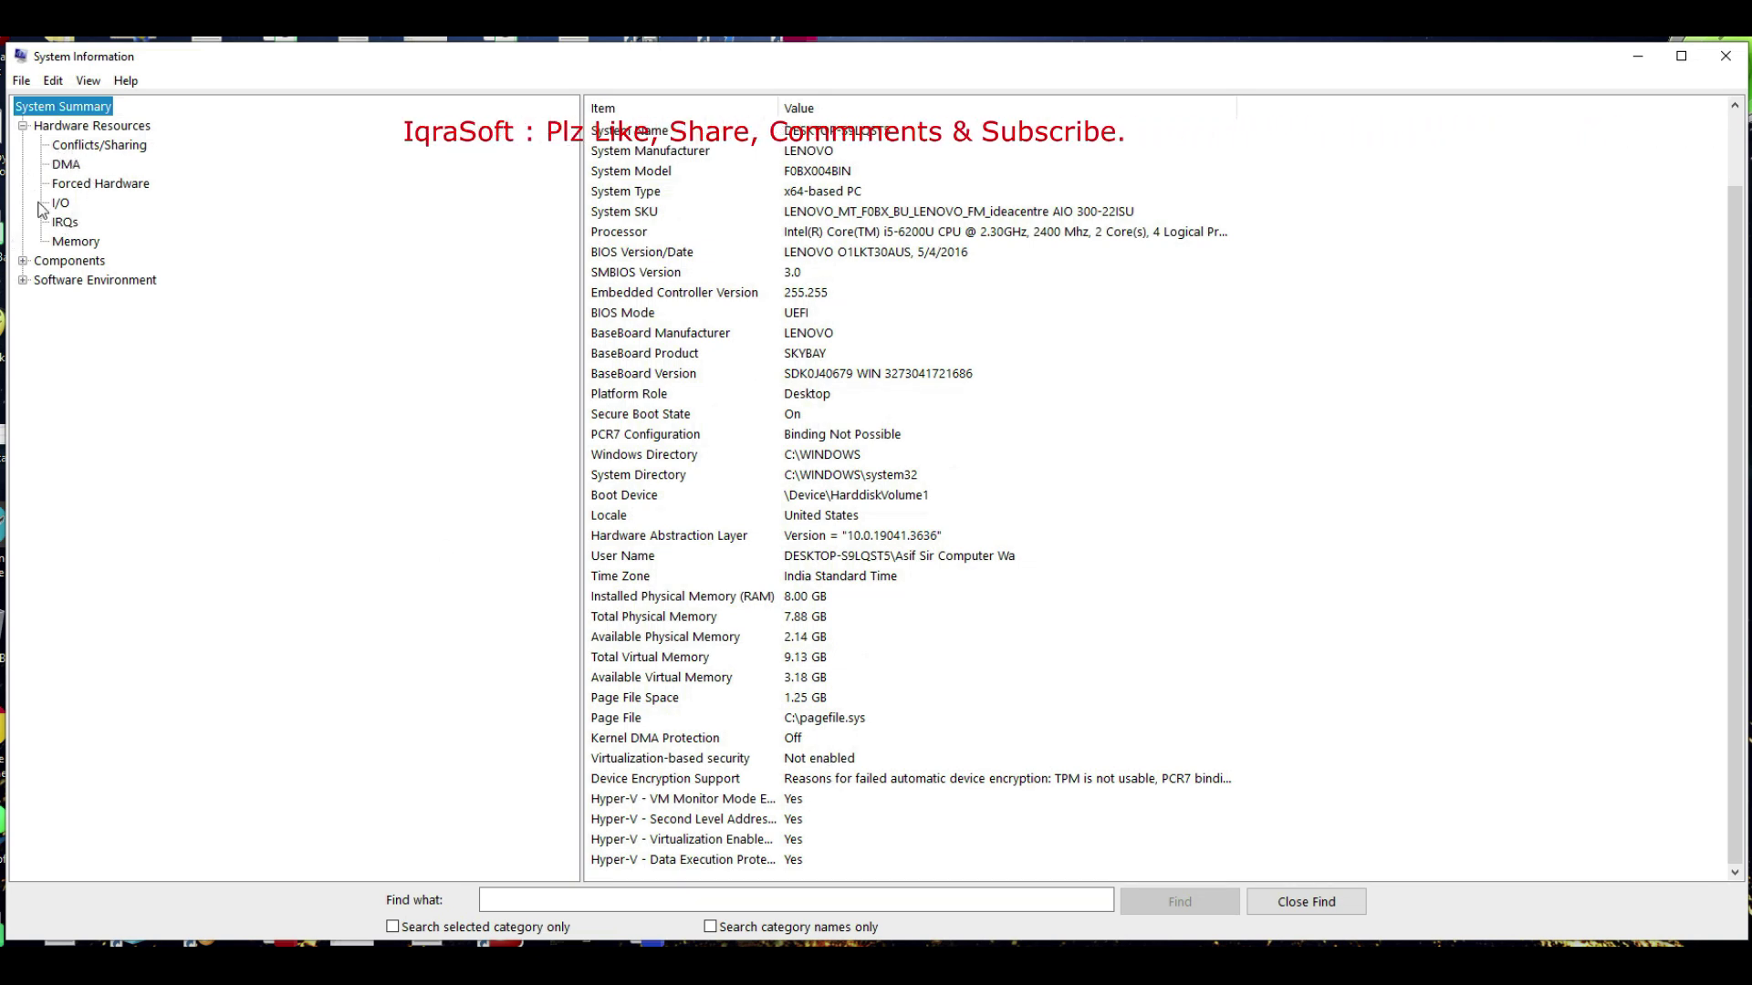
pyautogui.click(23, 125)
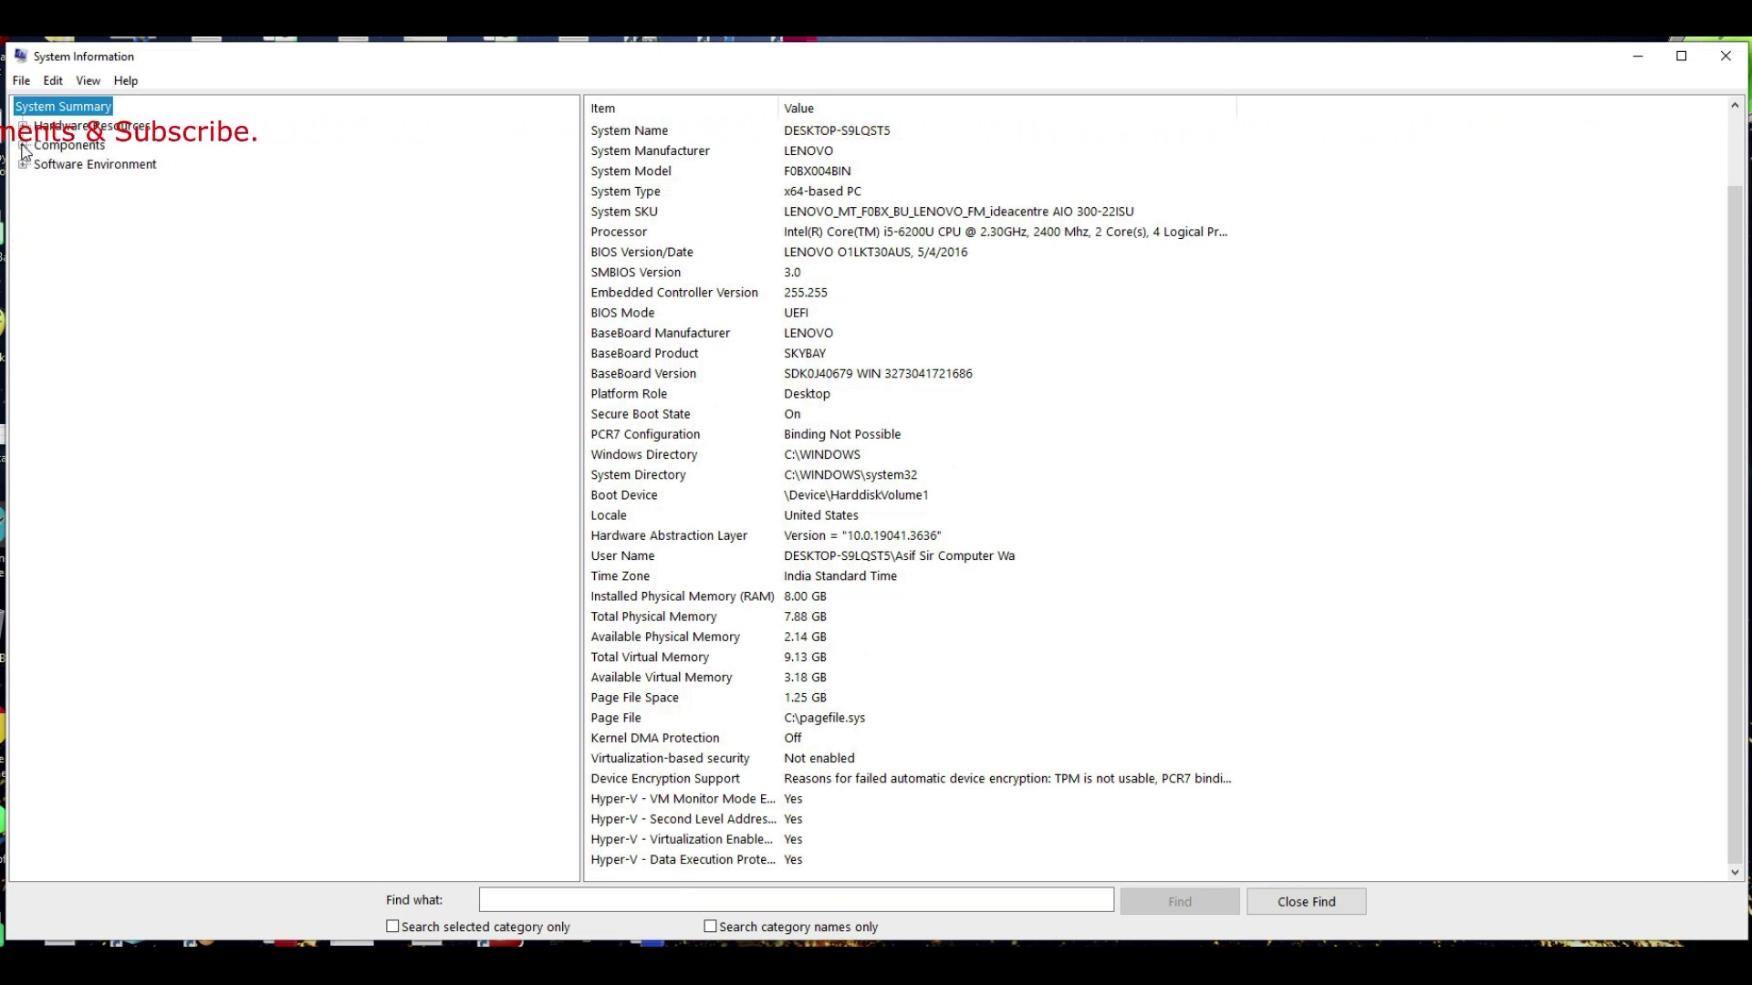
# Expand Components with its Multimedia group and view the CD-ROM and Display details
pyautogui.click(22, 145)
pyautogui.click(41, 165)
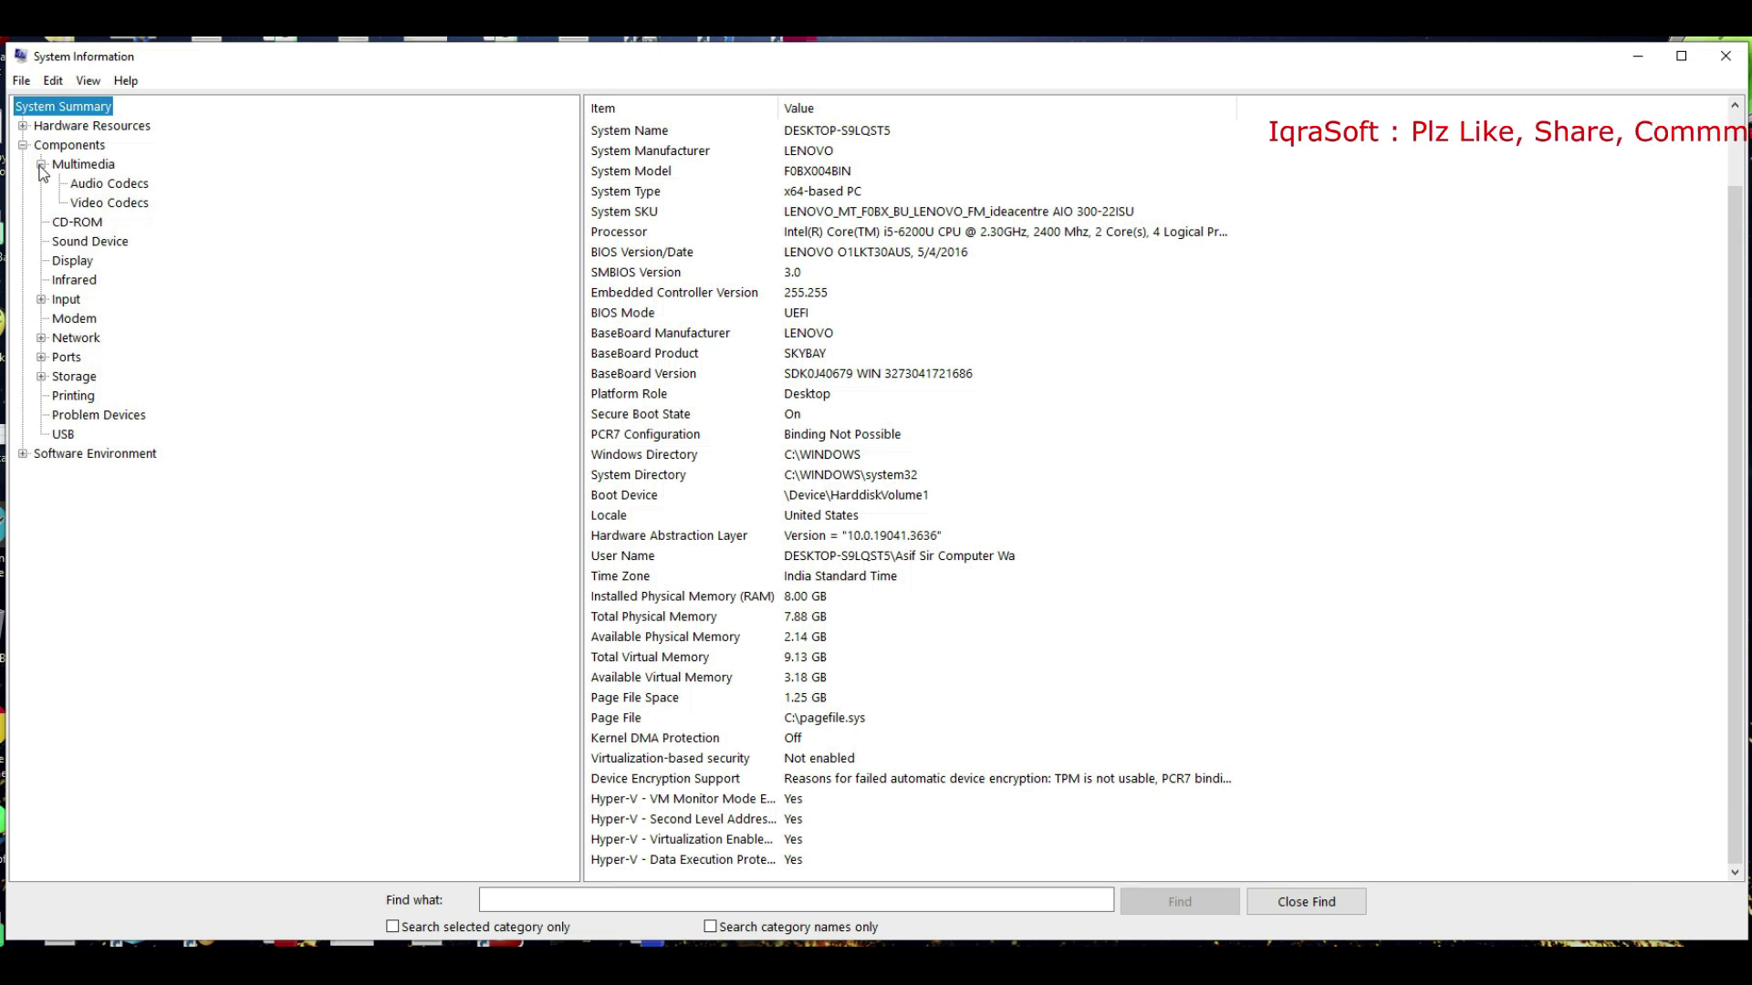
pyautogui.click(64, 223)
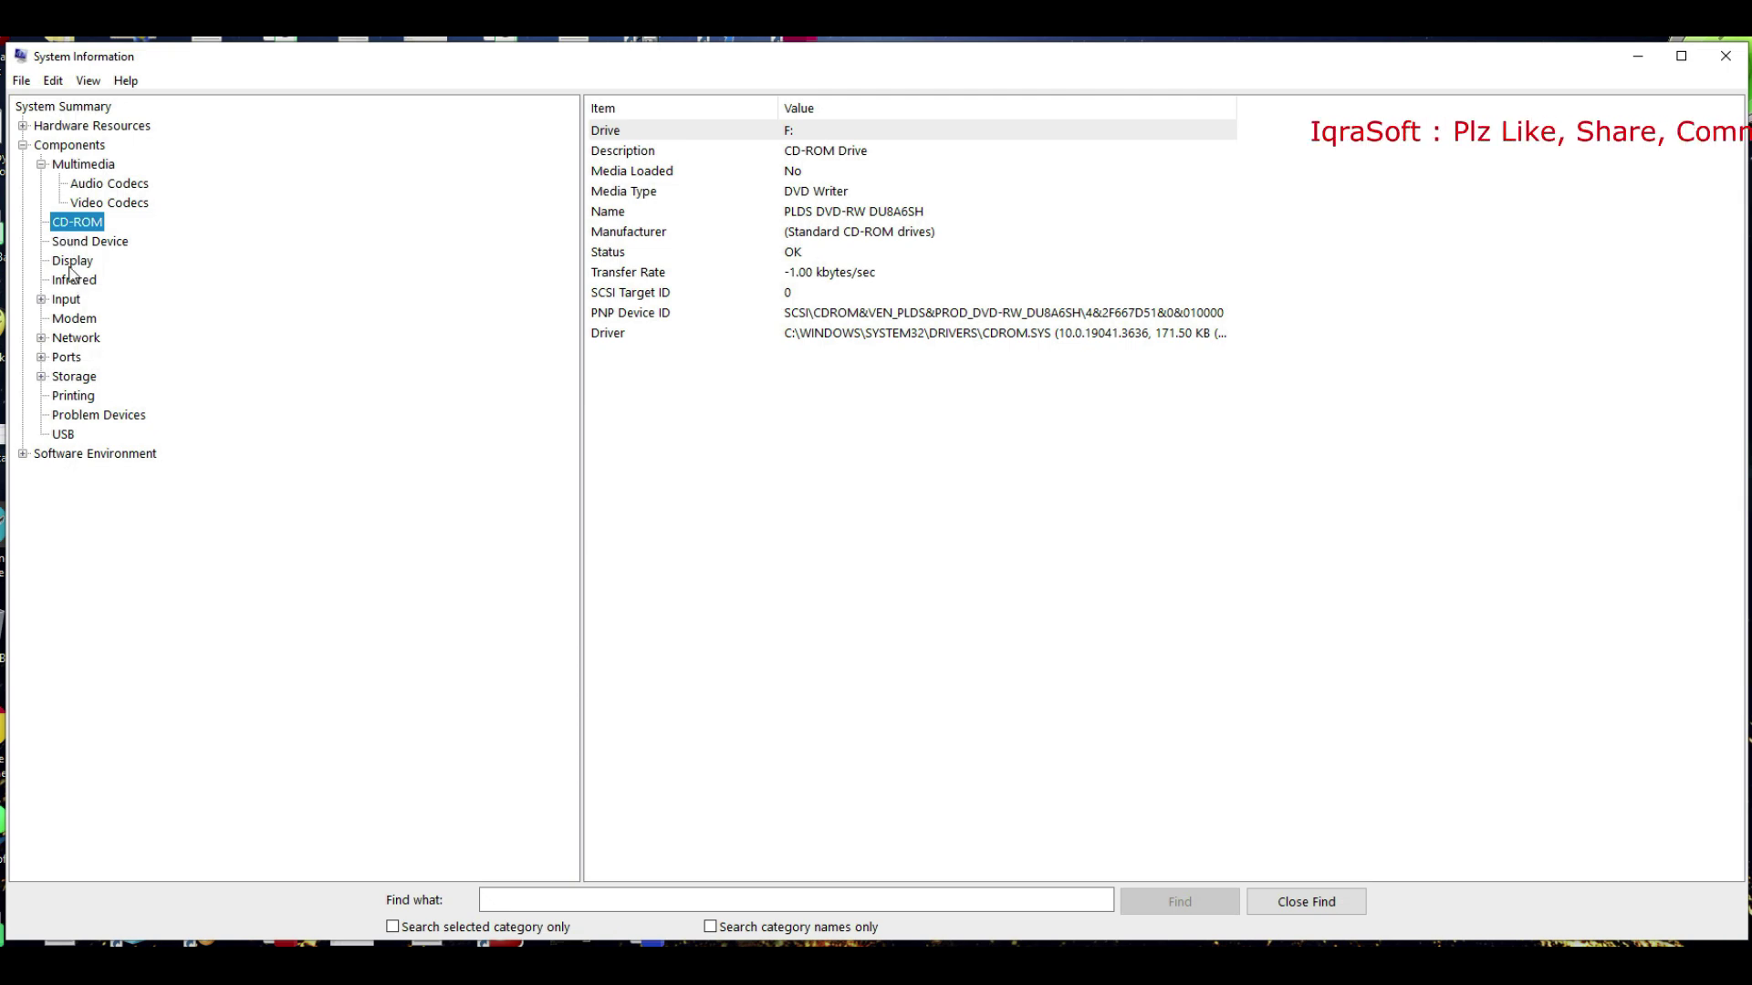
pyautogui.click(71, 263)
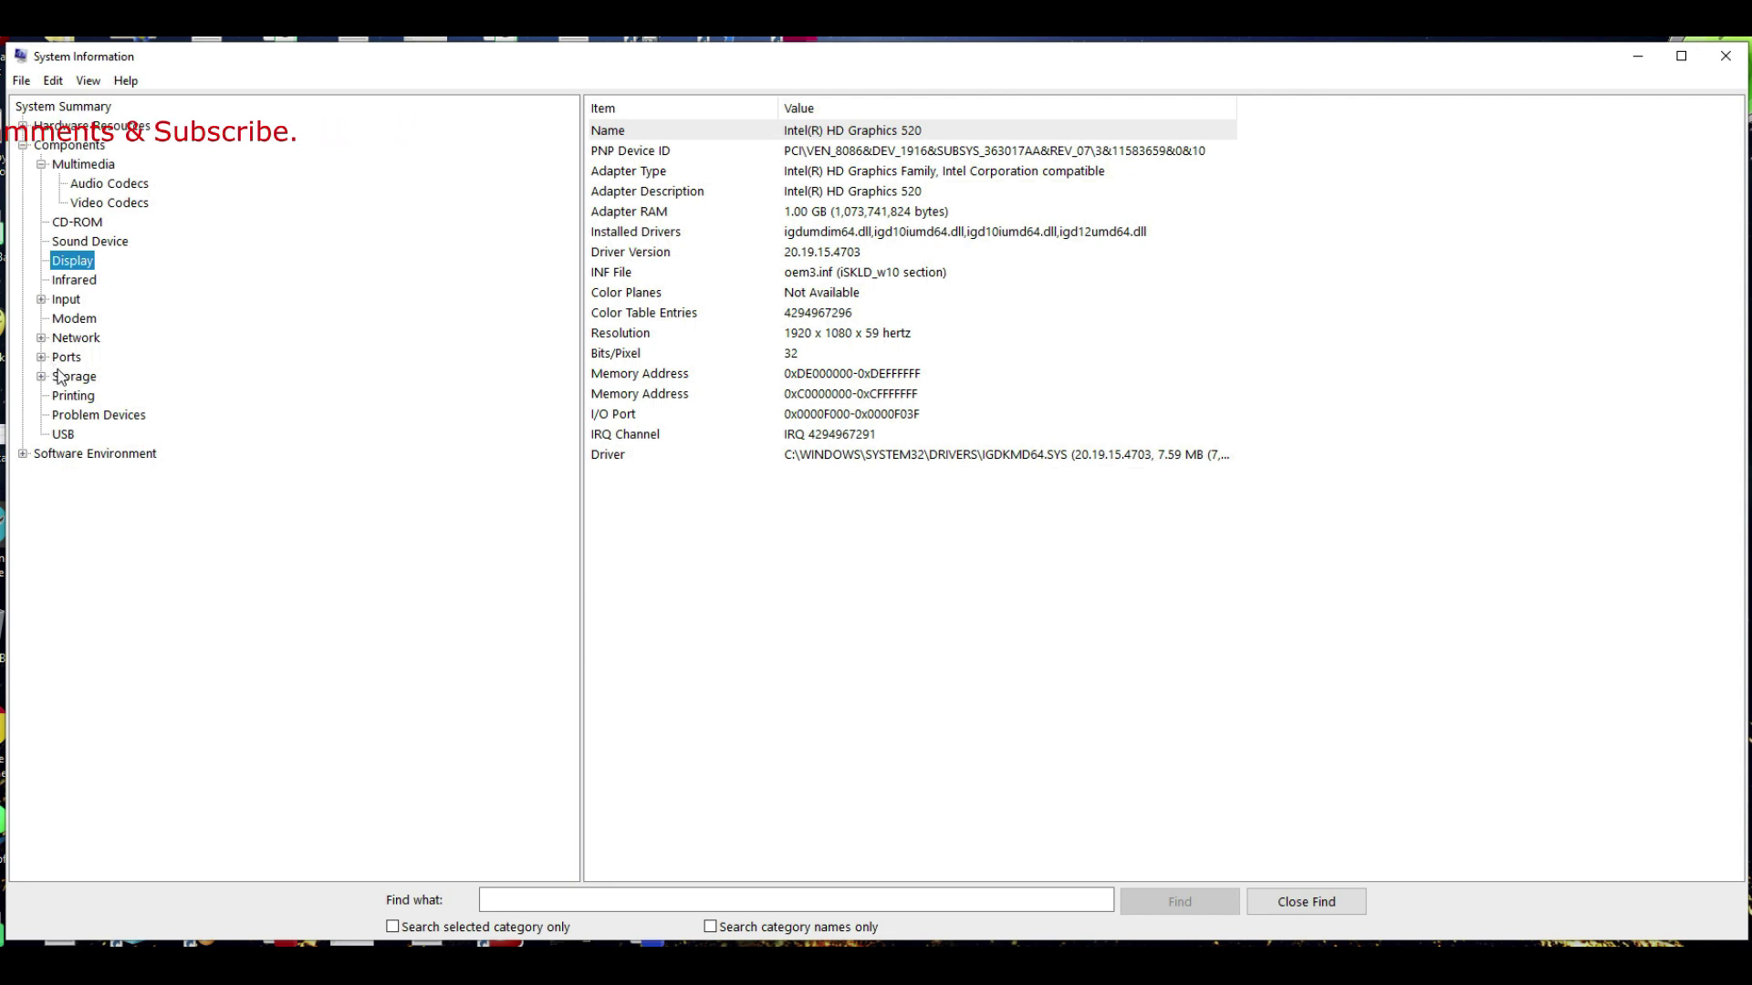
# Review the storage Drives, IDE and USB details under Components, and collapse the Components category
pyautogui.click(96, 396)
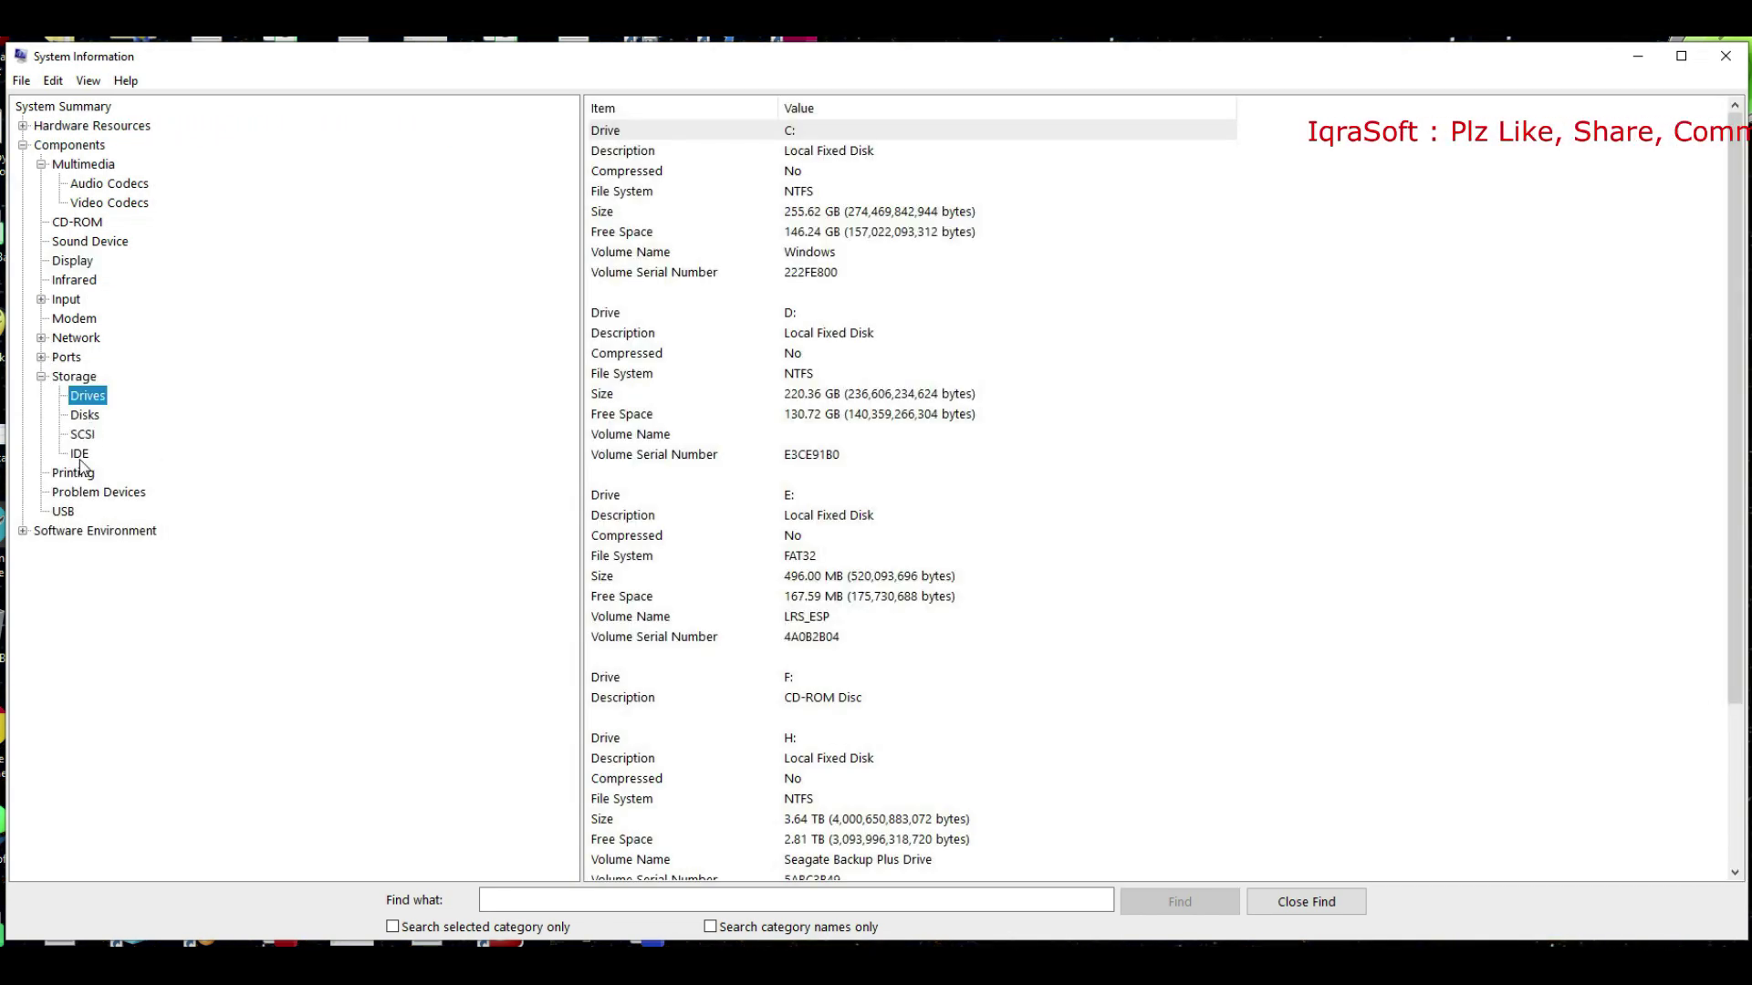
pyautogui.click(80, 453)
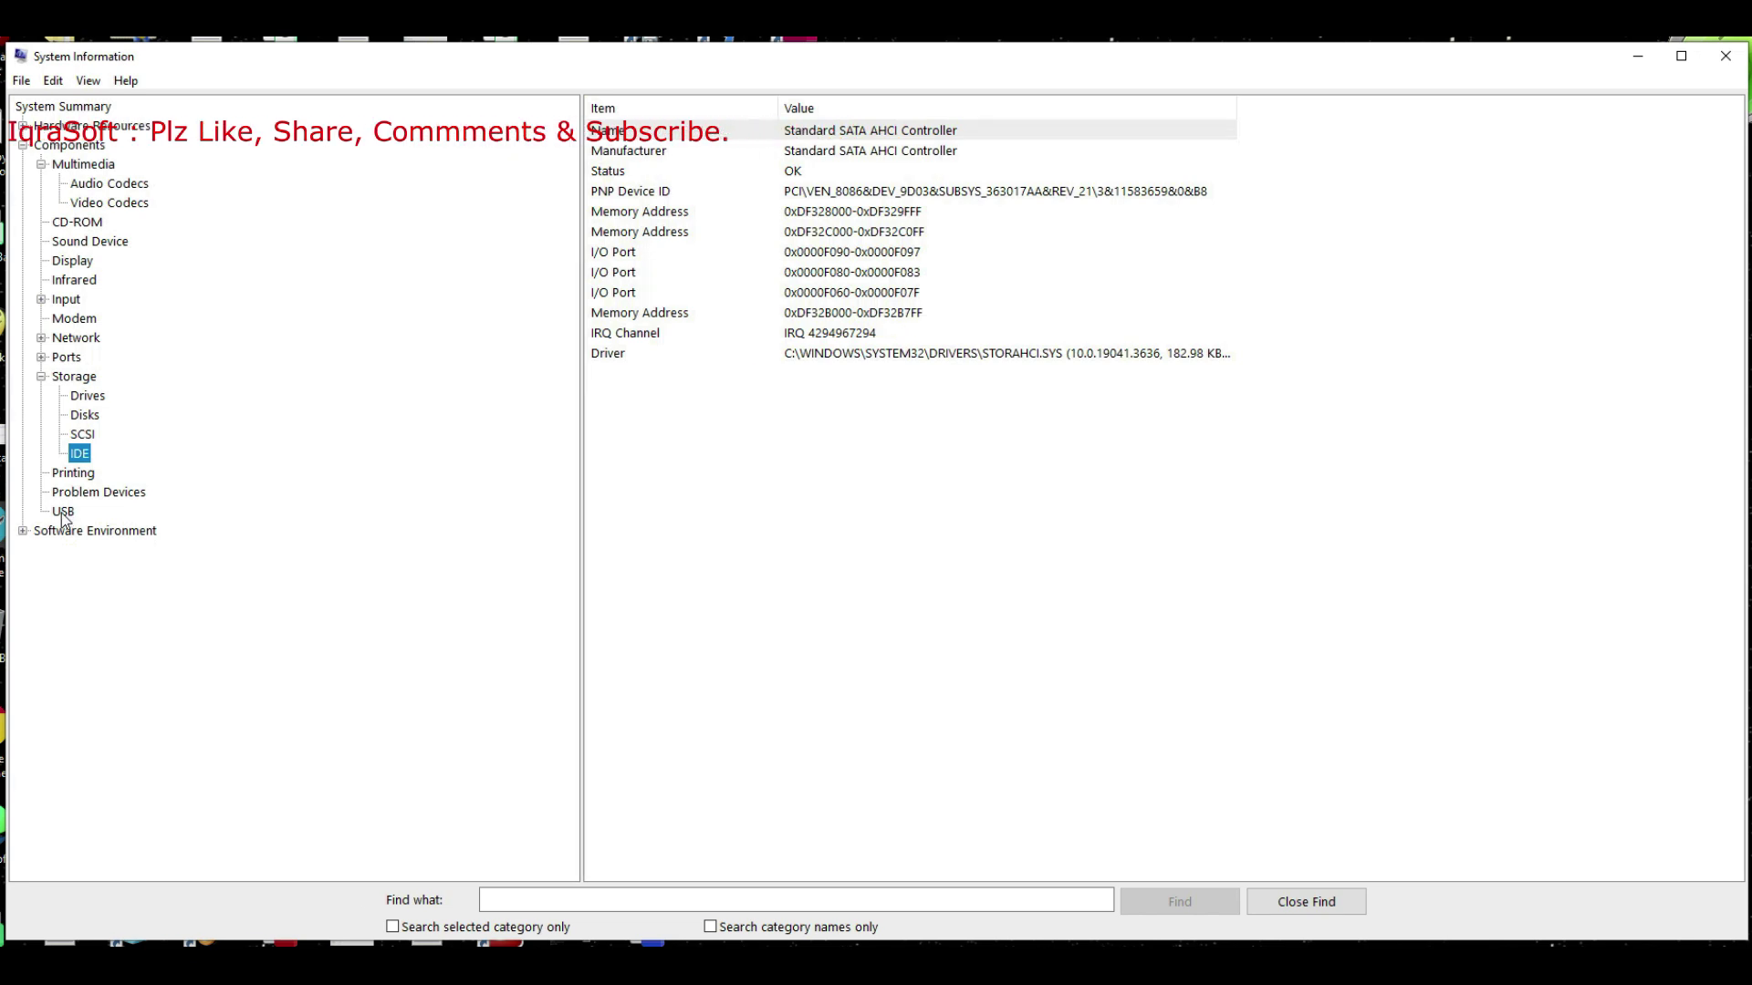
pyautogui.click(62, 512)
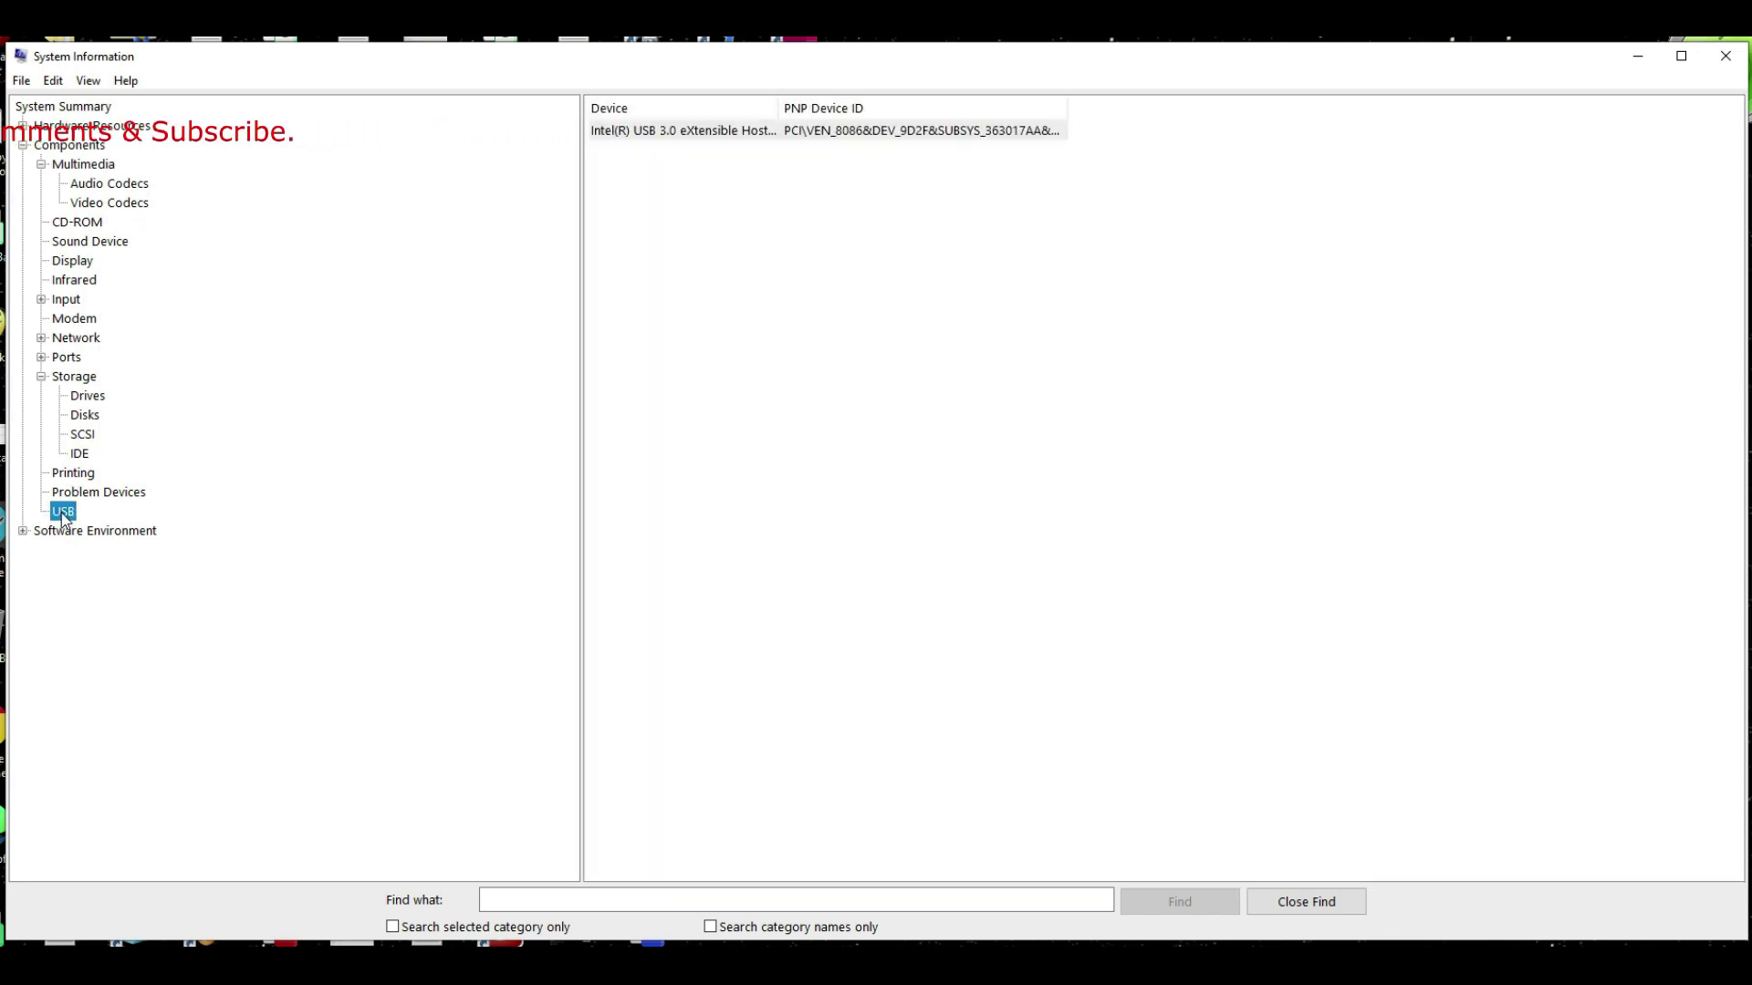
pyautogui.click(76, 453)
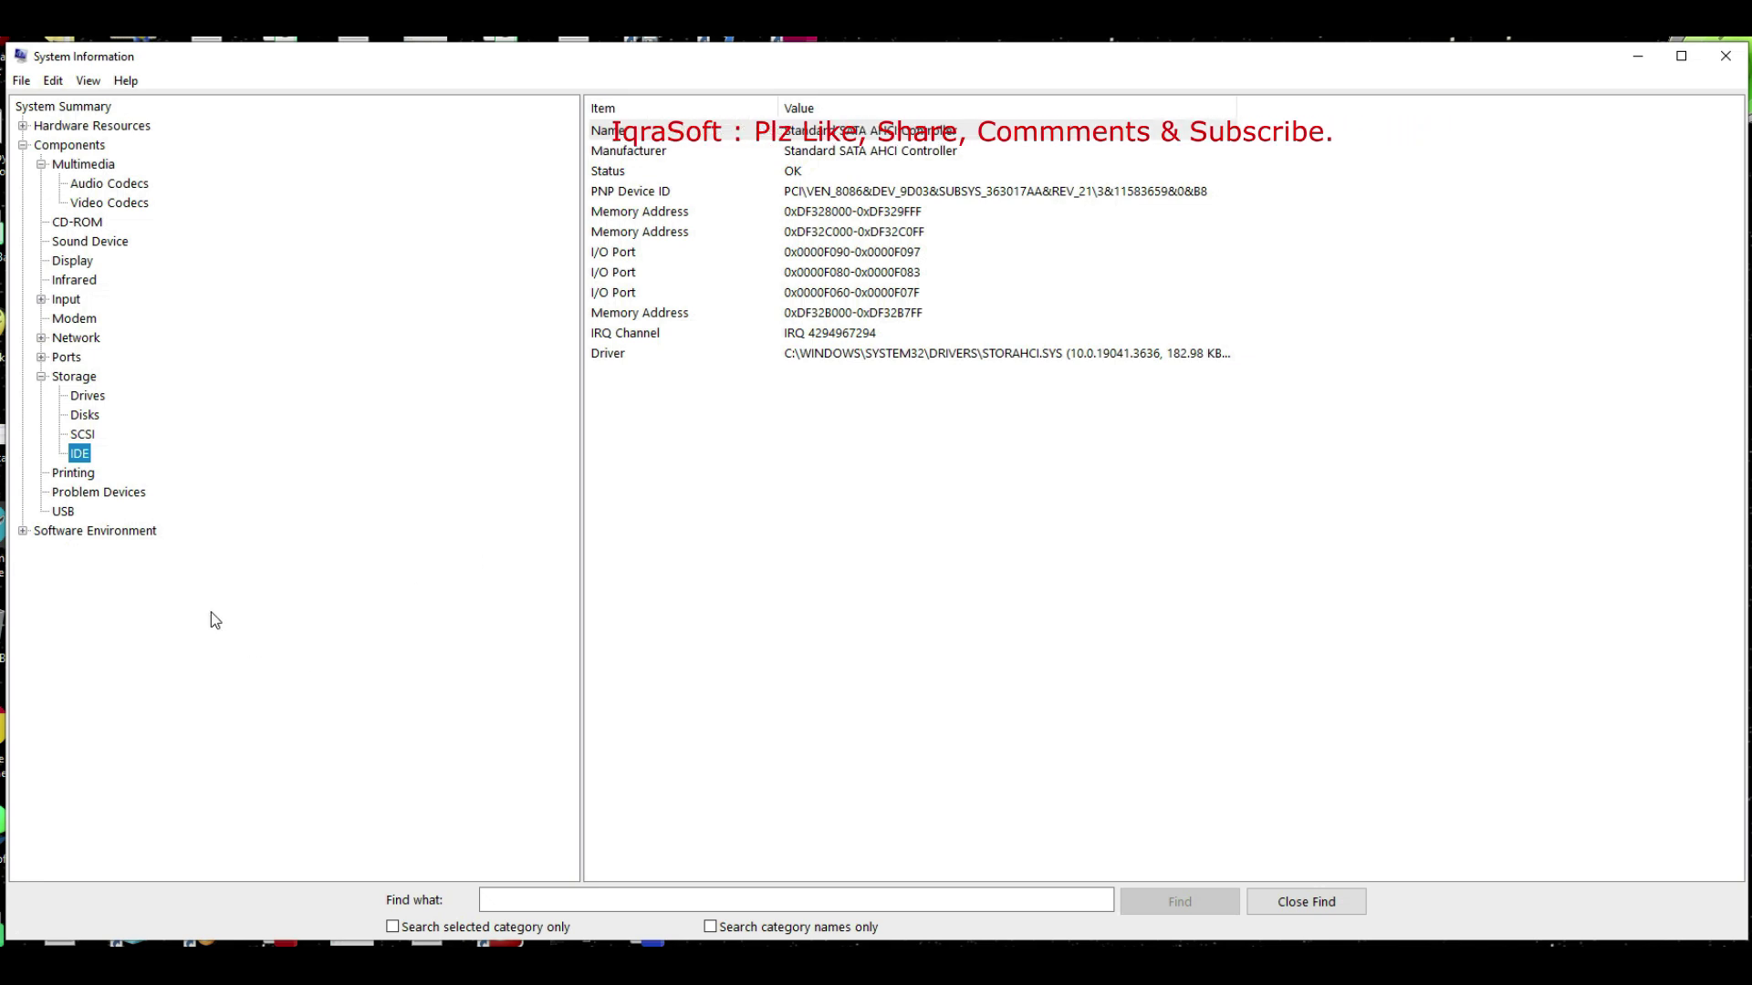
pyautogui.click(41, 376)
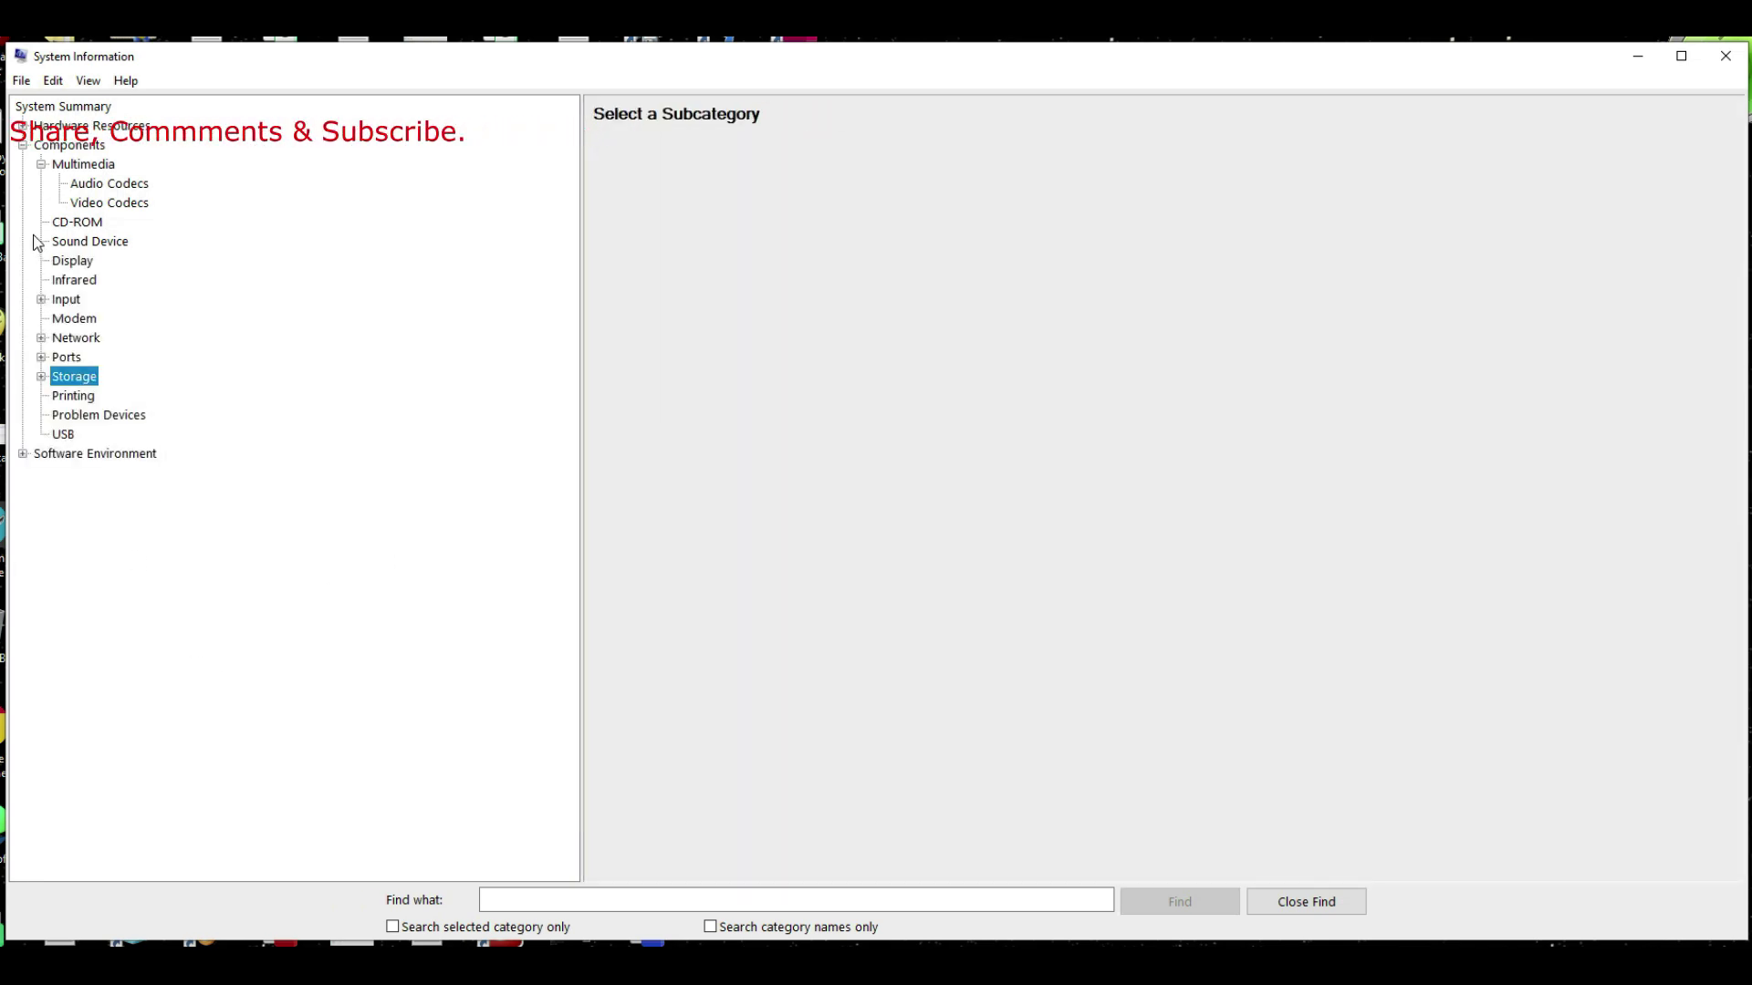
pyautogui.click(23, 145)
# Review System Drivers, Startup Programs, Windows Error Reporting and Network Connections under Software Environment, and collapse the category
pyautogui.click(23, 164)
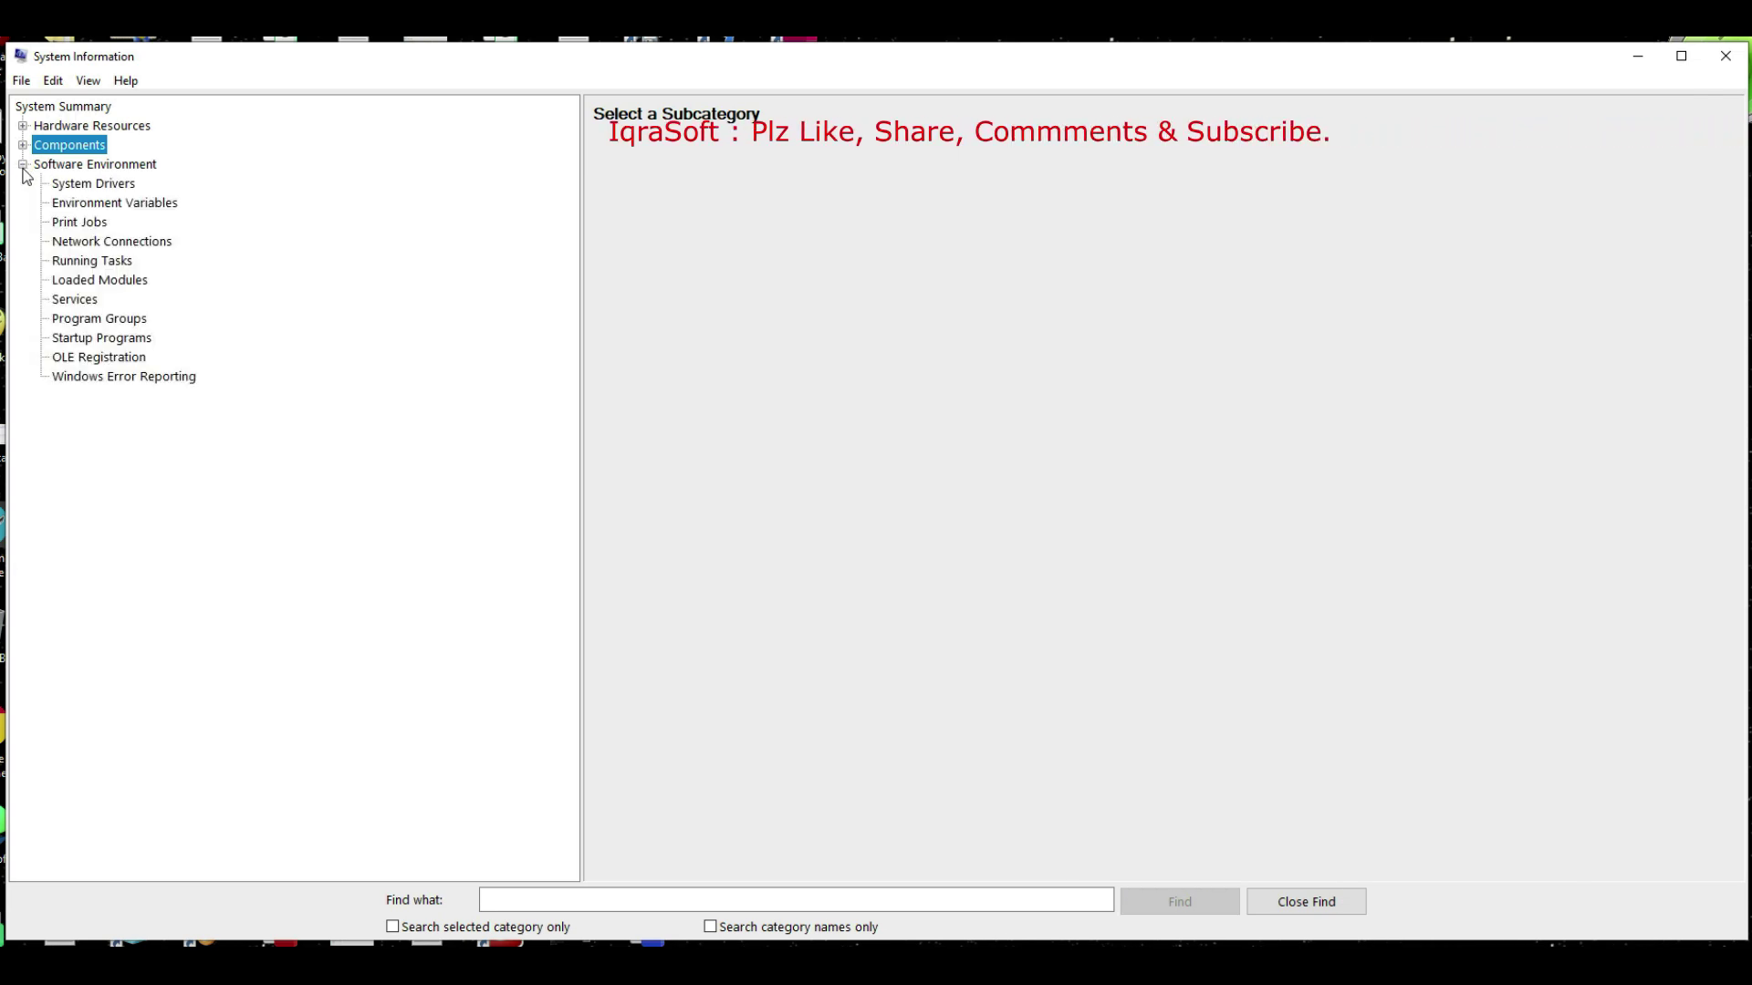
pyautogui.click(78, 186)
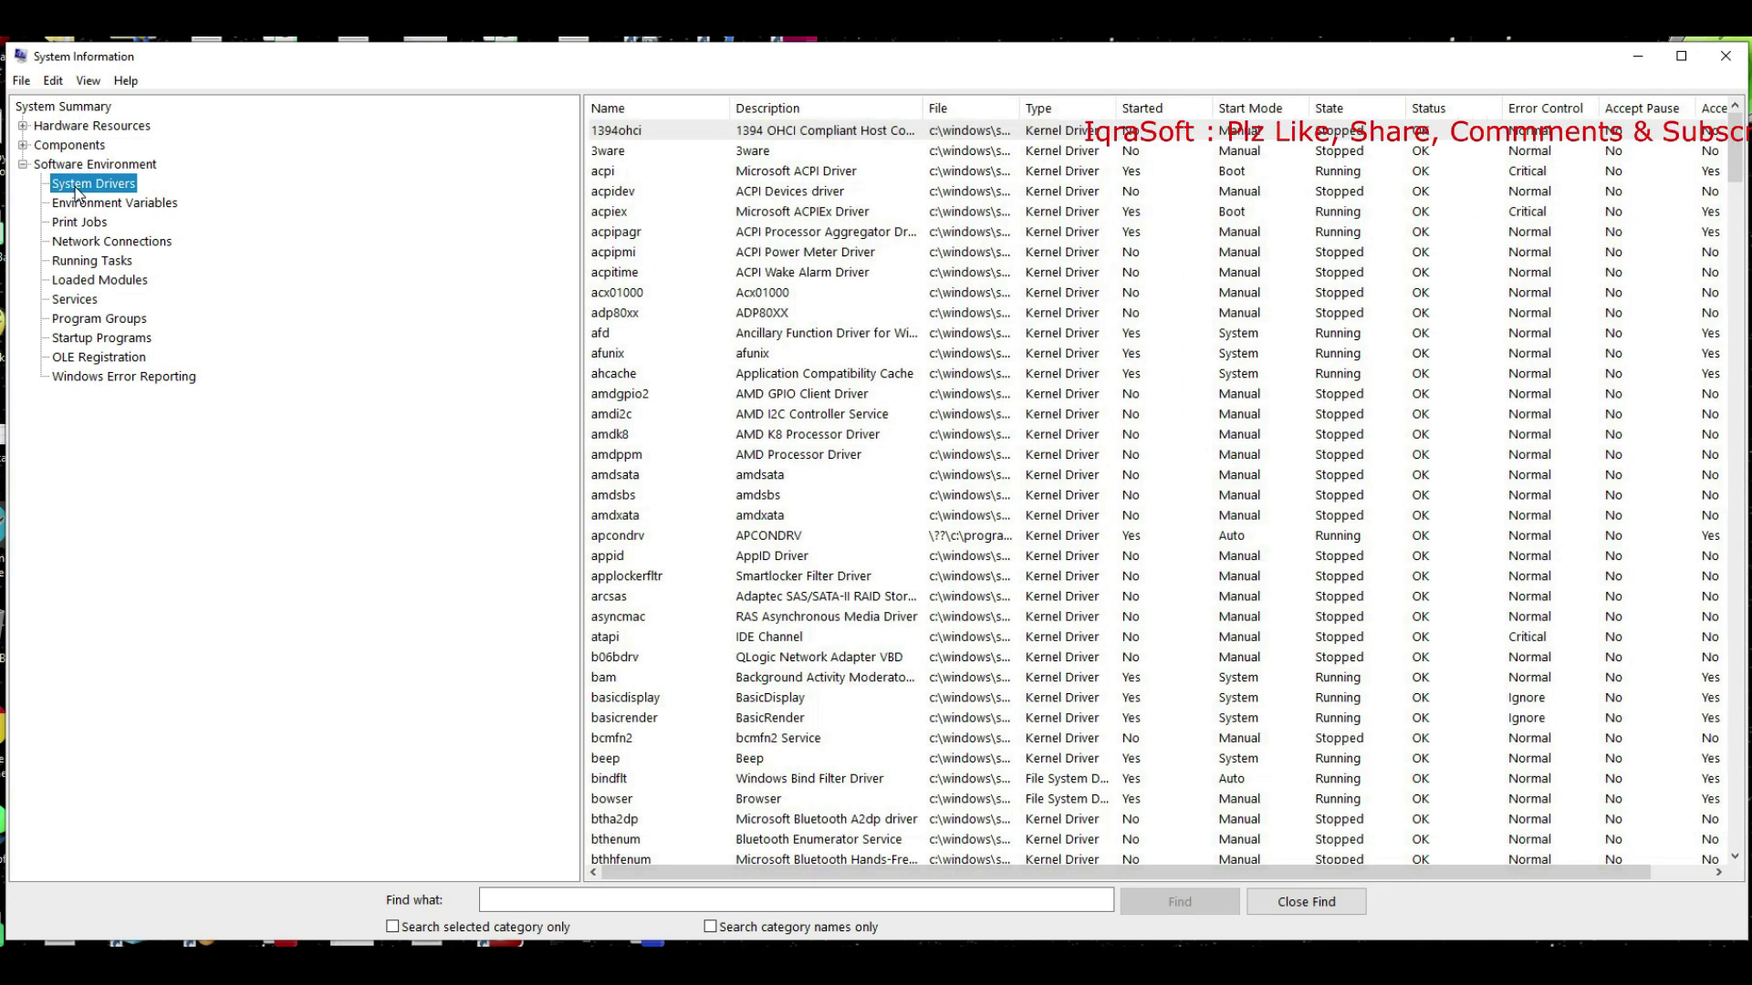
pyautogui.click(101, 340)
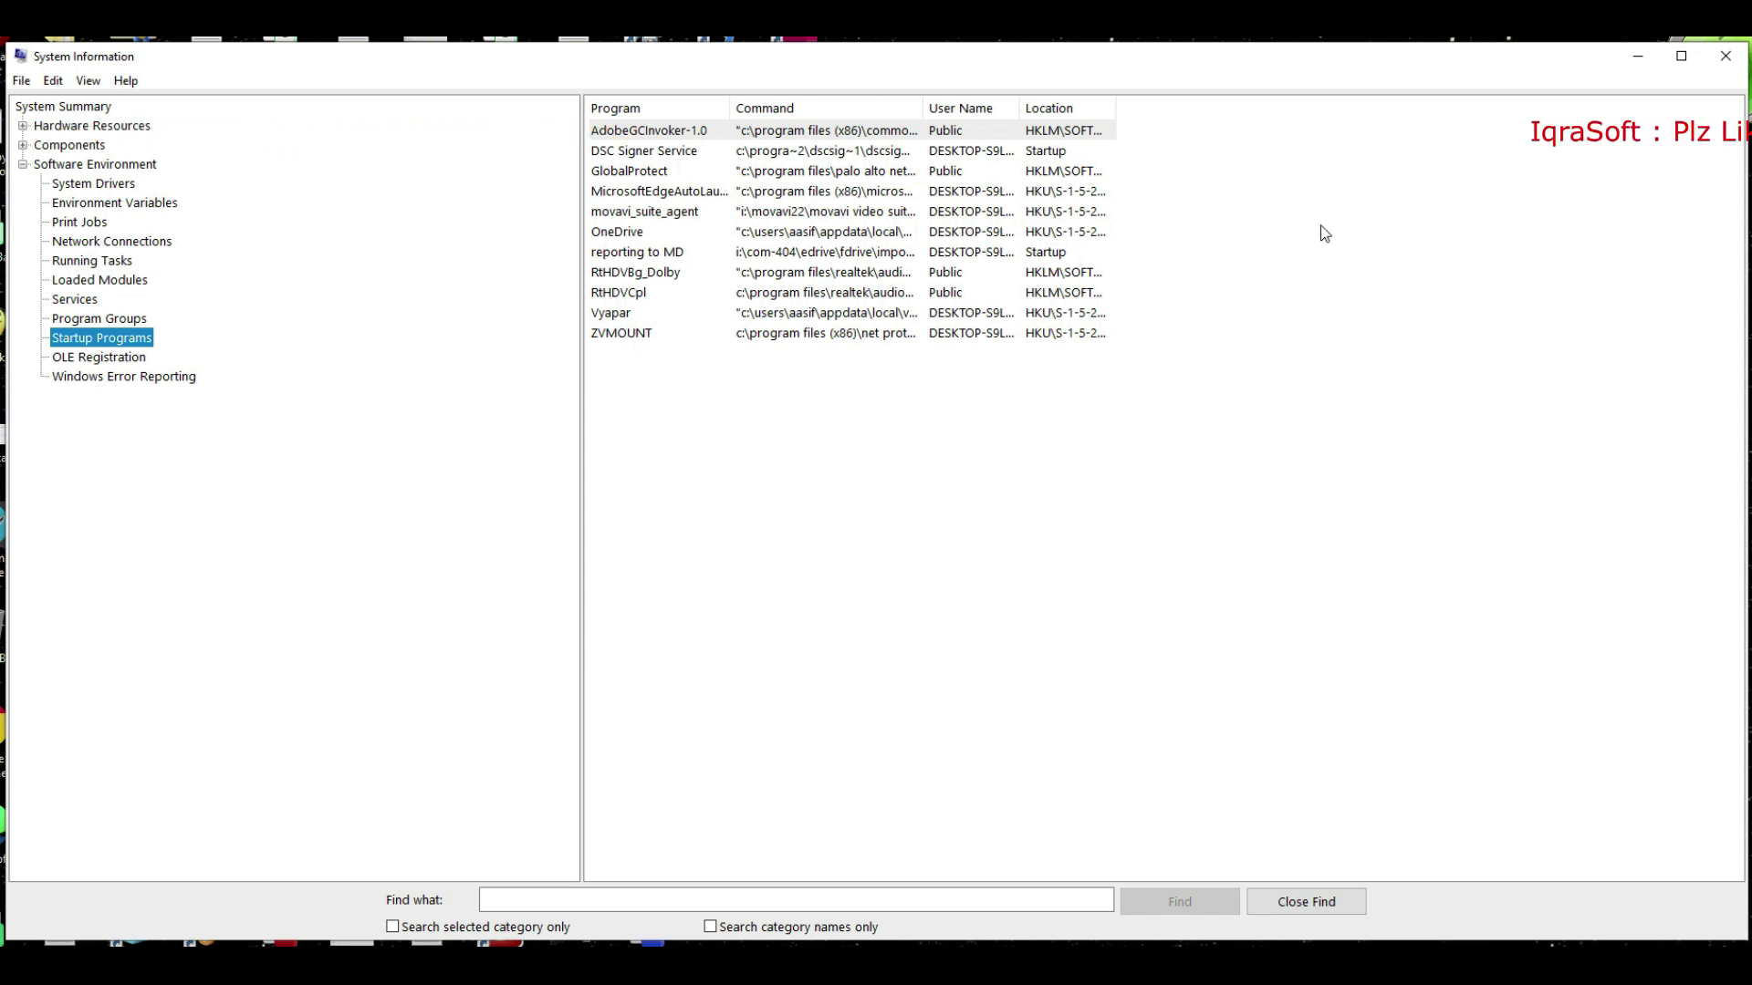
pyautogui.moveTo(922, 108); pyautogui.dragTo(923, 157)
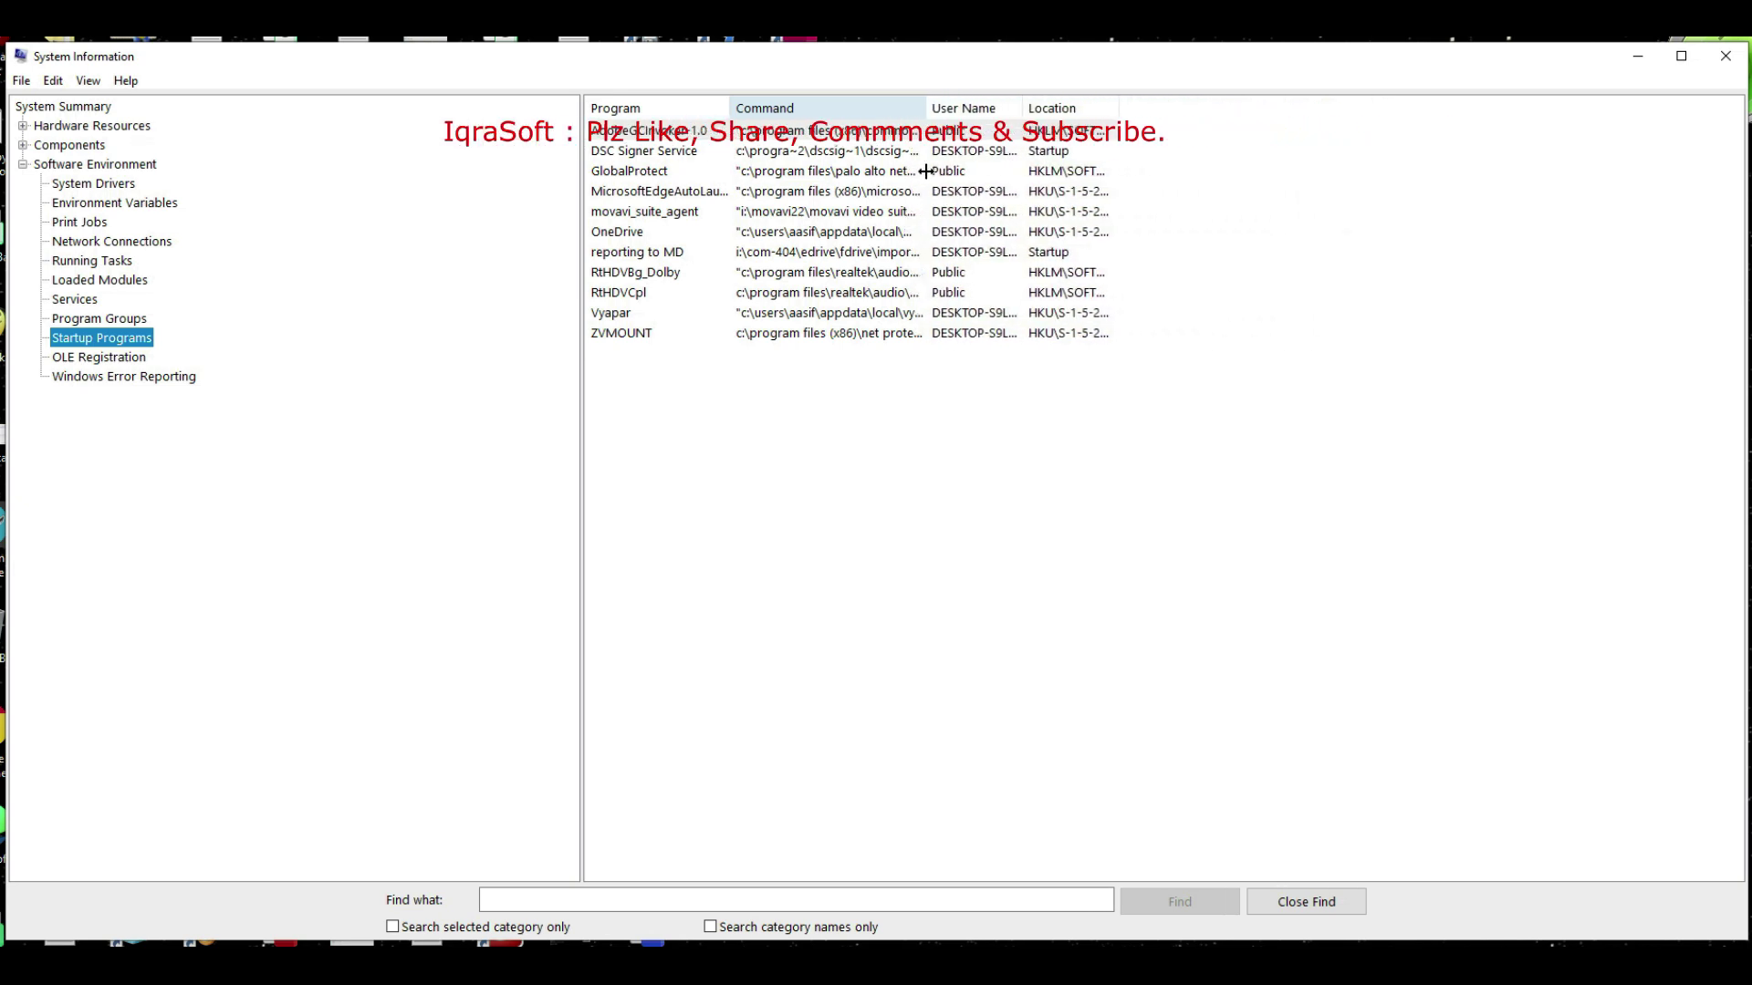
pyautogui.click(108, 382)
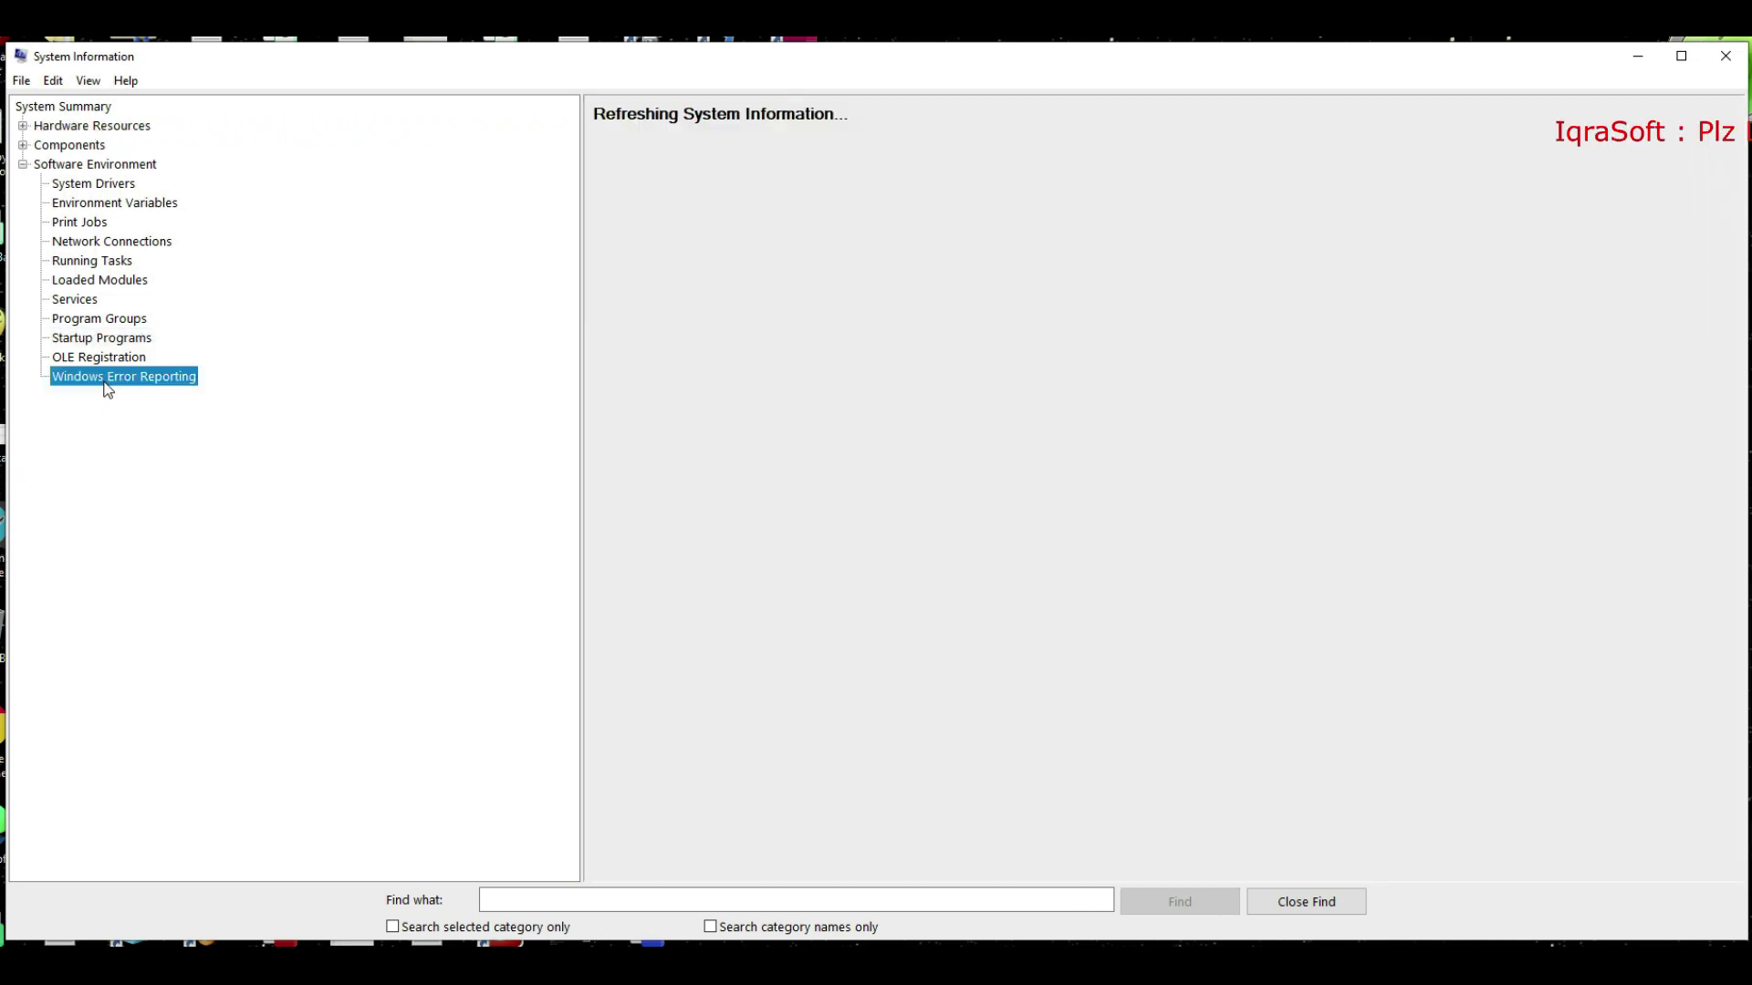
pyautogui.click(121, 239)
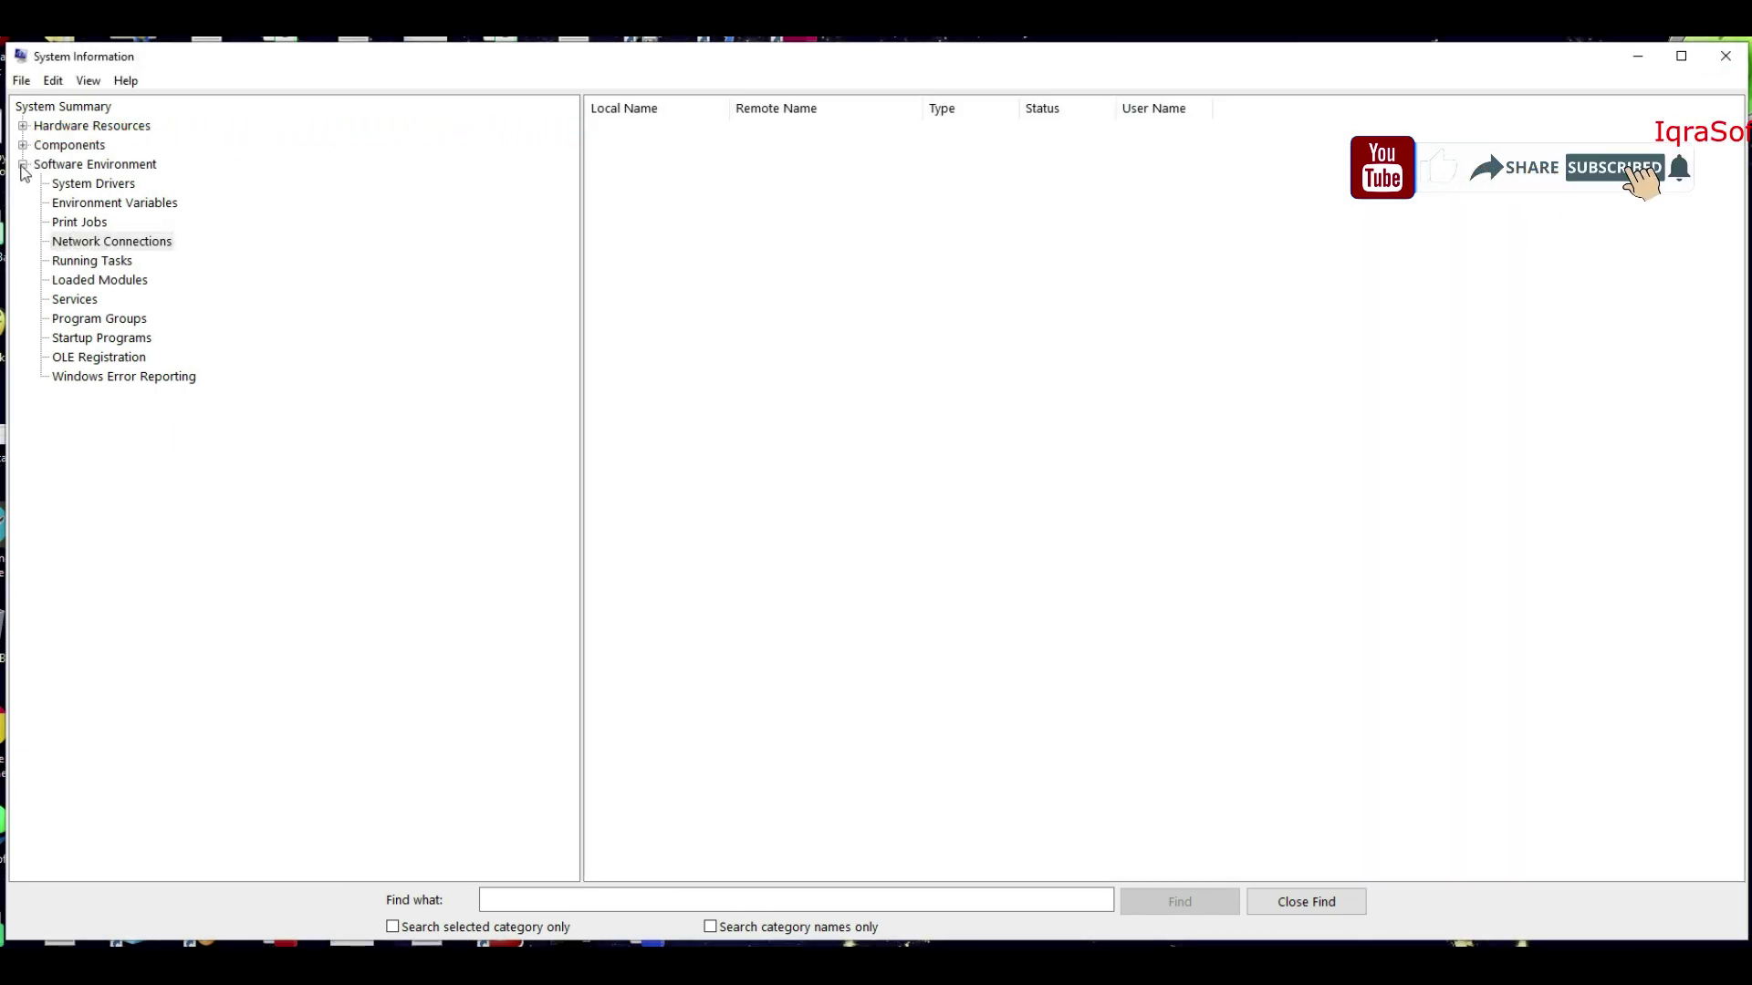
pyautogui.click(23, 166)
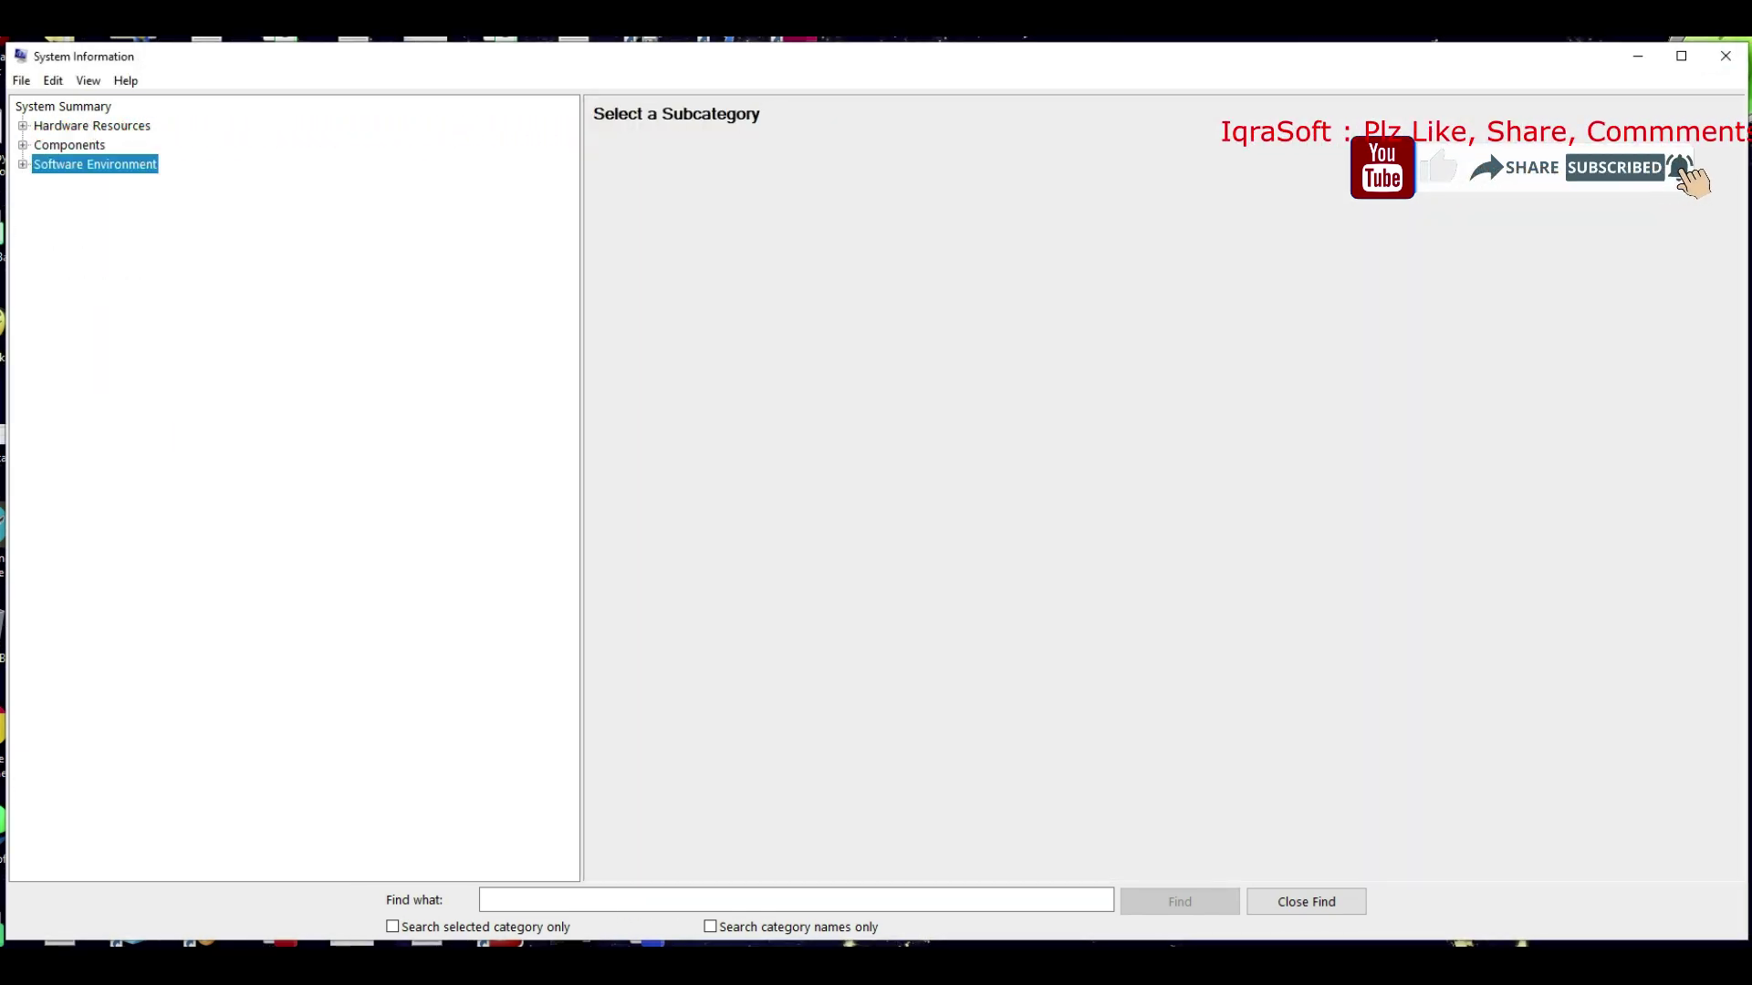
# Search the system information for "ram"
pyautogui.click(100, 127)
pyautogui.click(680, 892)
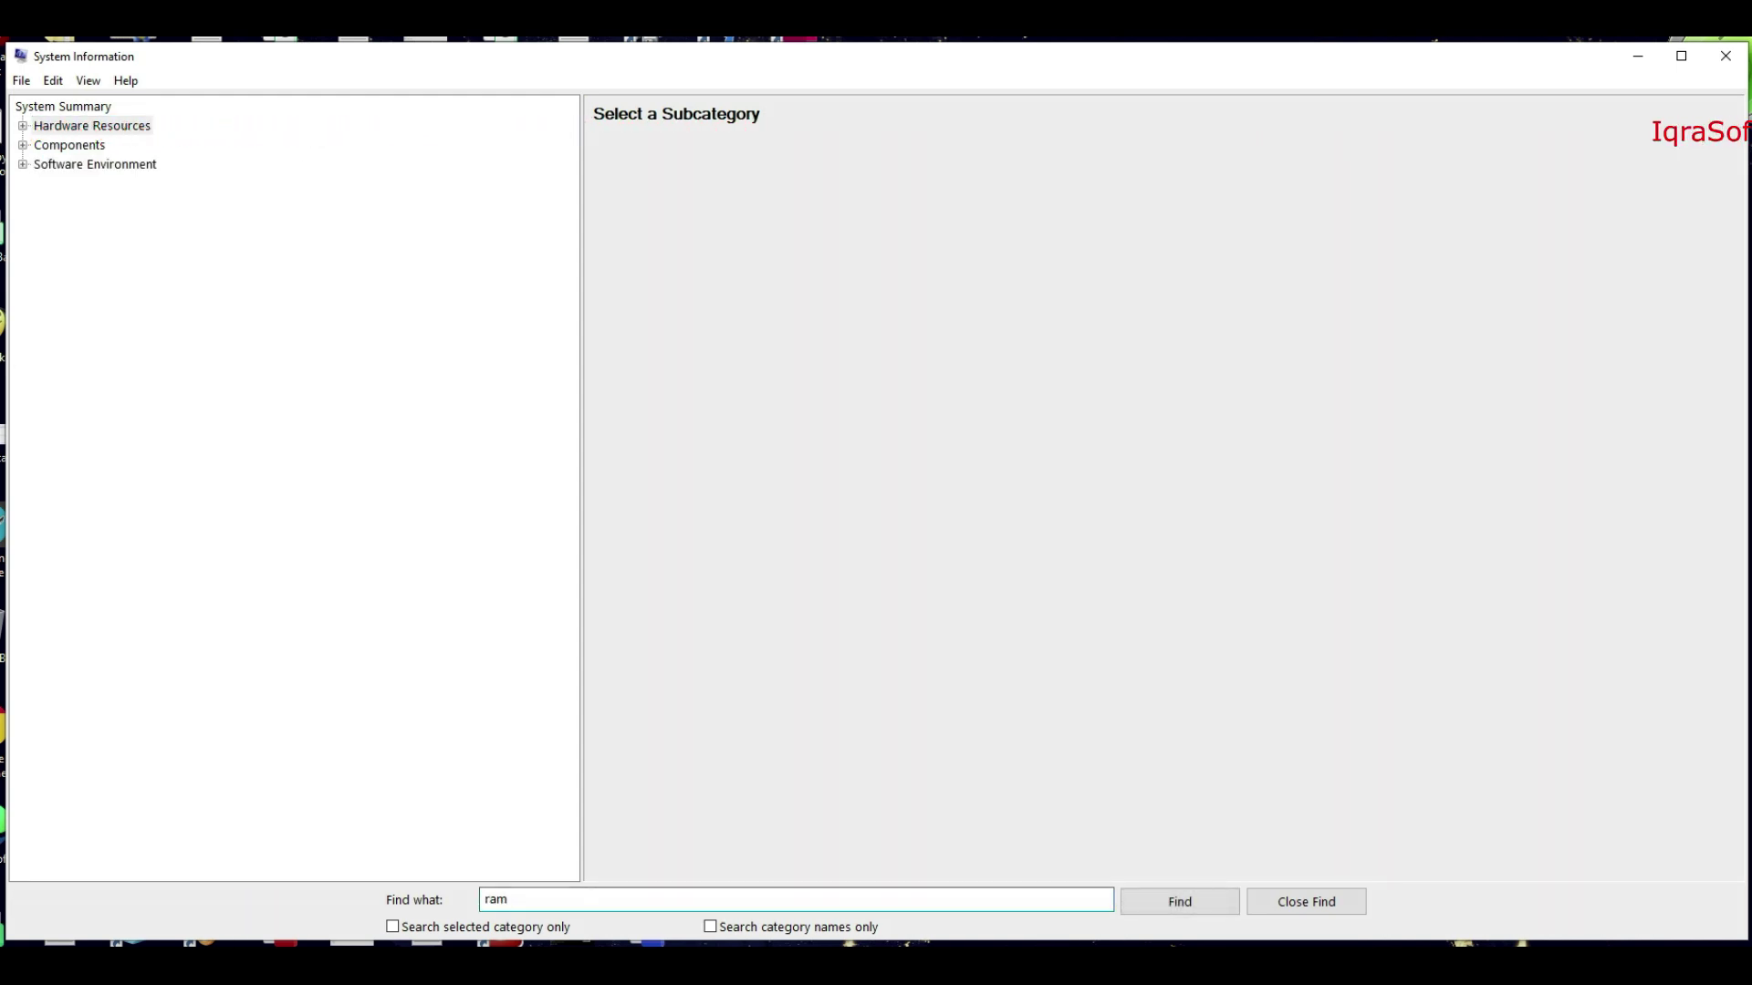
pyautogui.click(1153, 902)
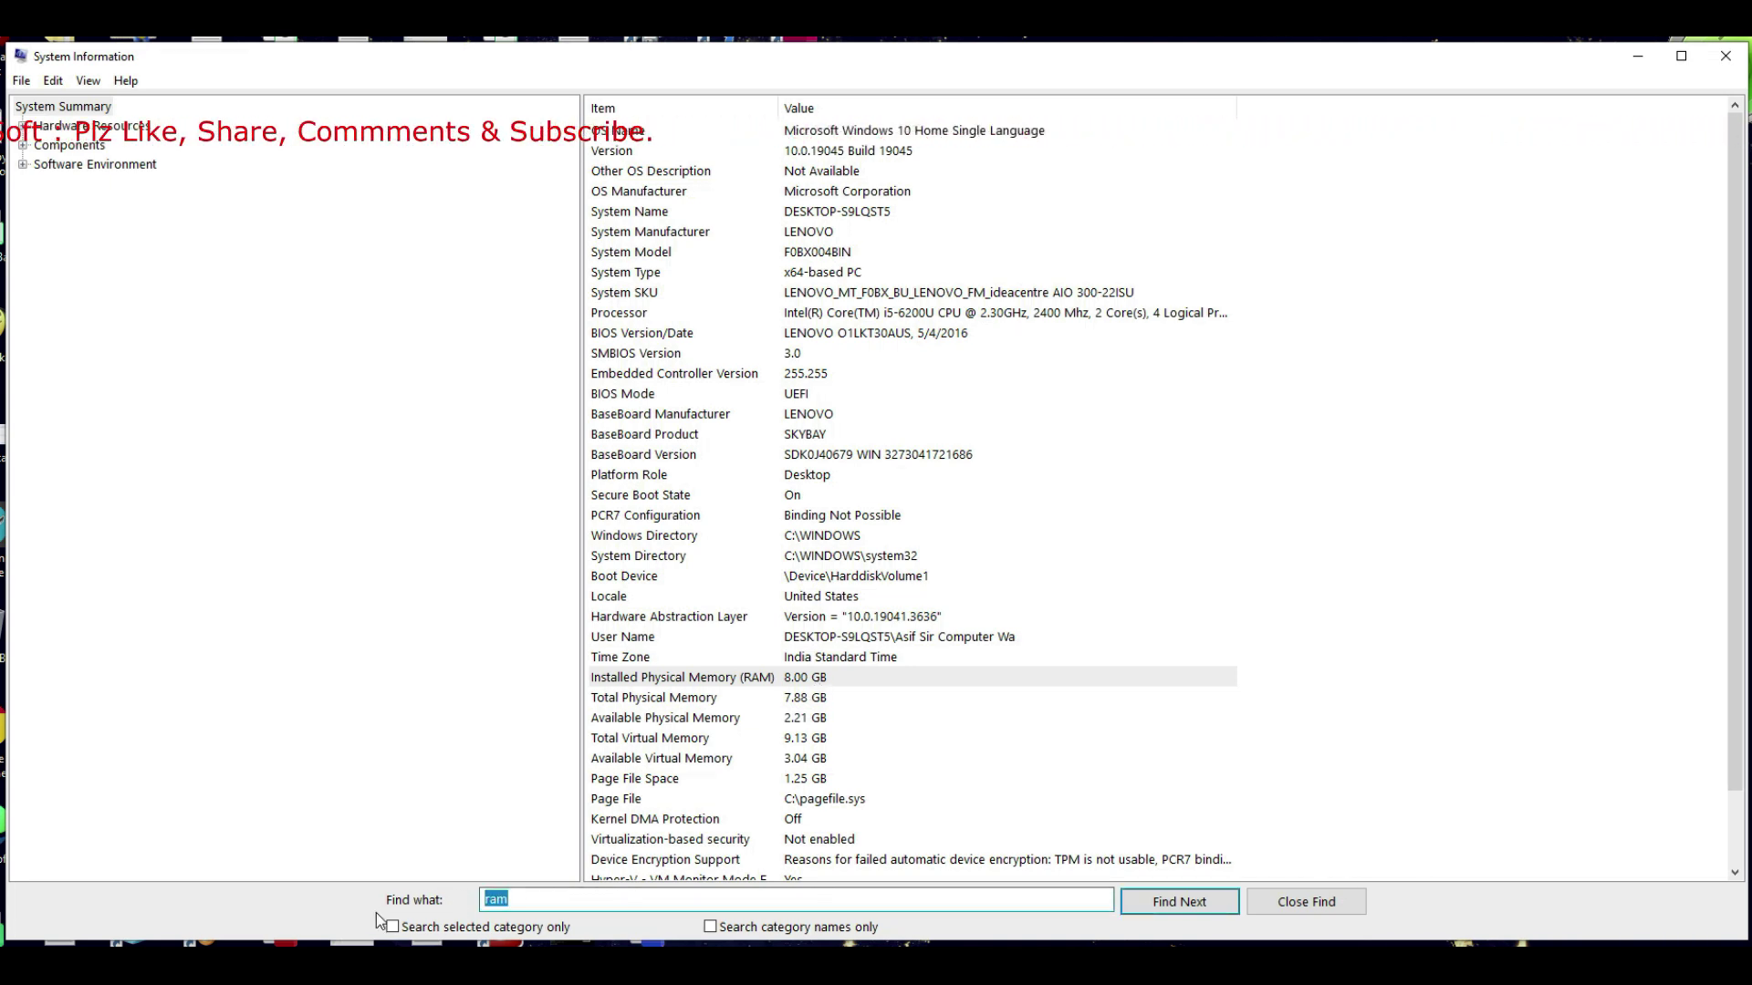
# Replace the search term with "ssd" and search the system information for it
pyautogui.write('hdd')
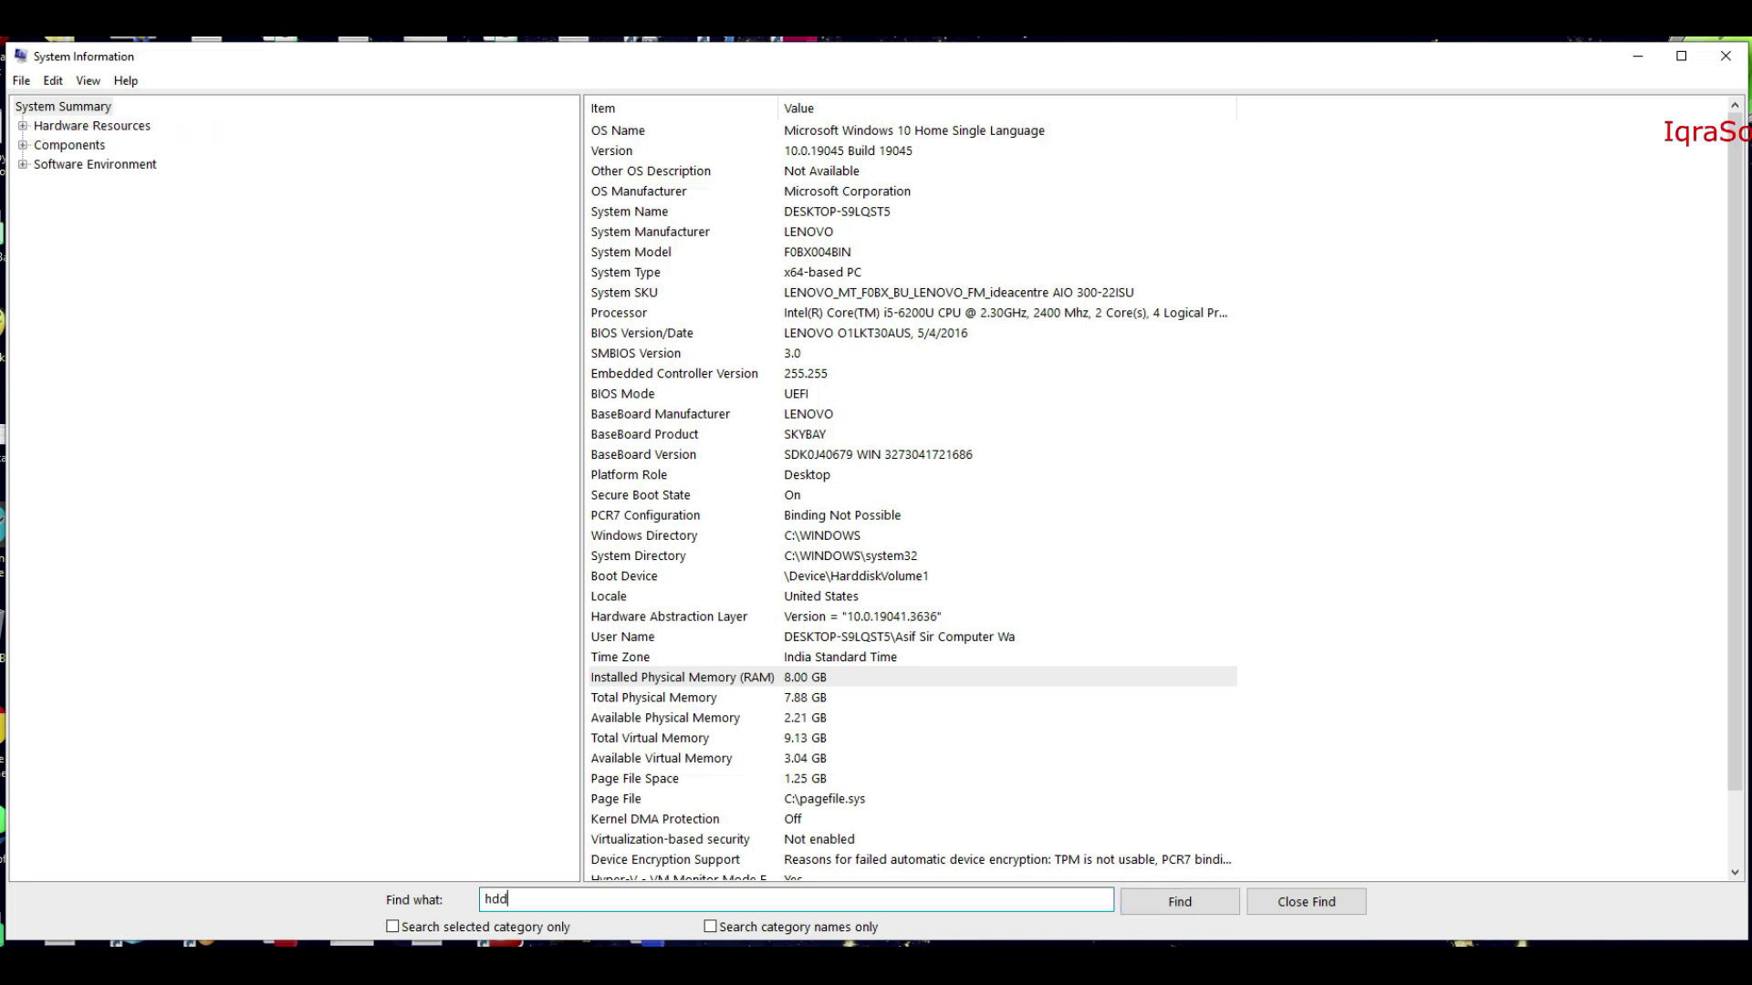
pyautogui.press('BackSpace')
pyautogui.press('BackSpace')
pyautogui.press('BackSpace')
pyautogui.write('ssd')
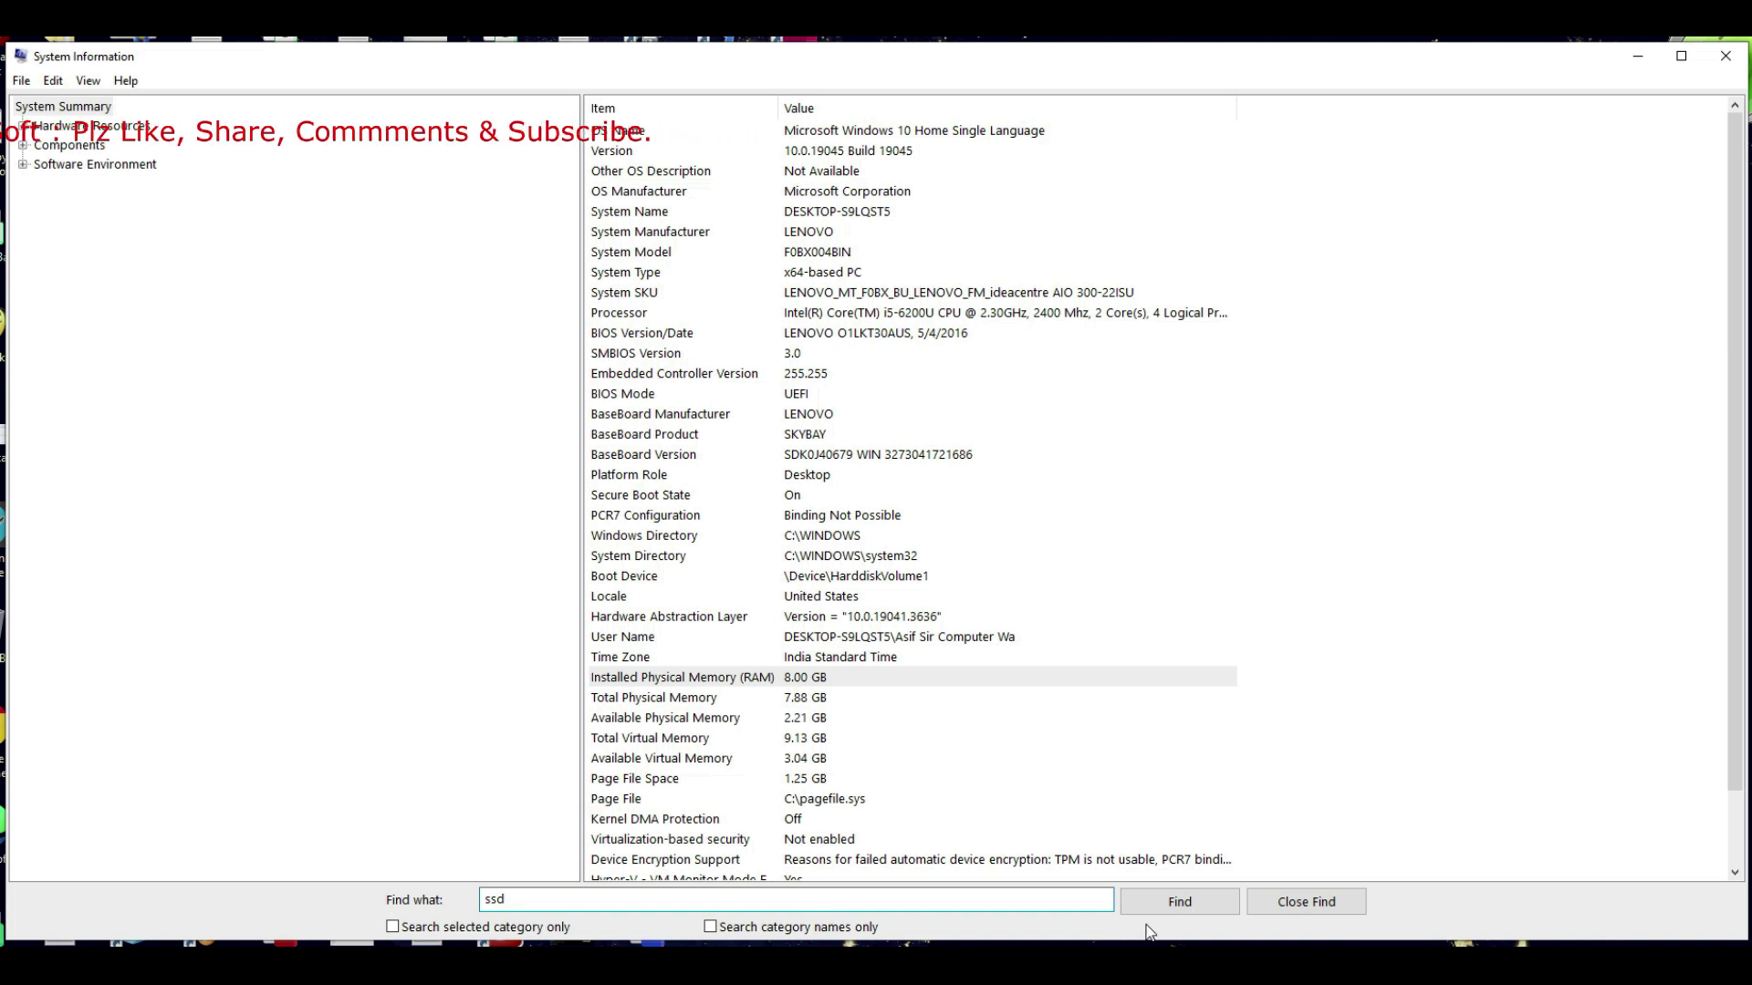
pyautogui.click(1162, 912)
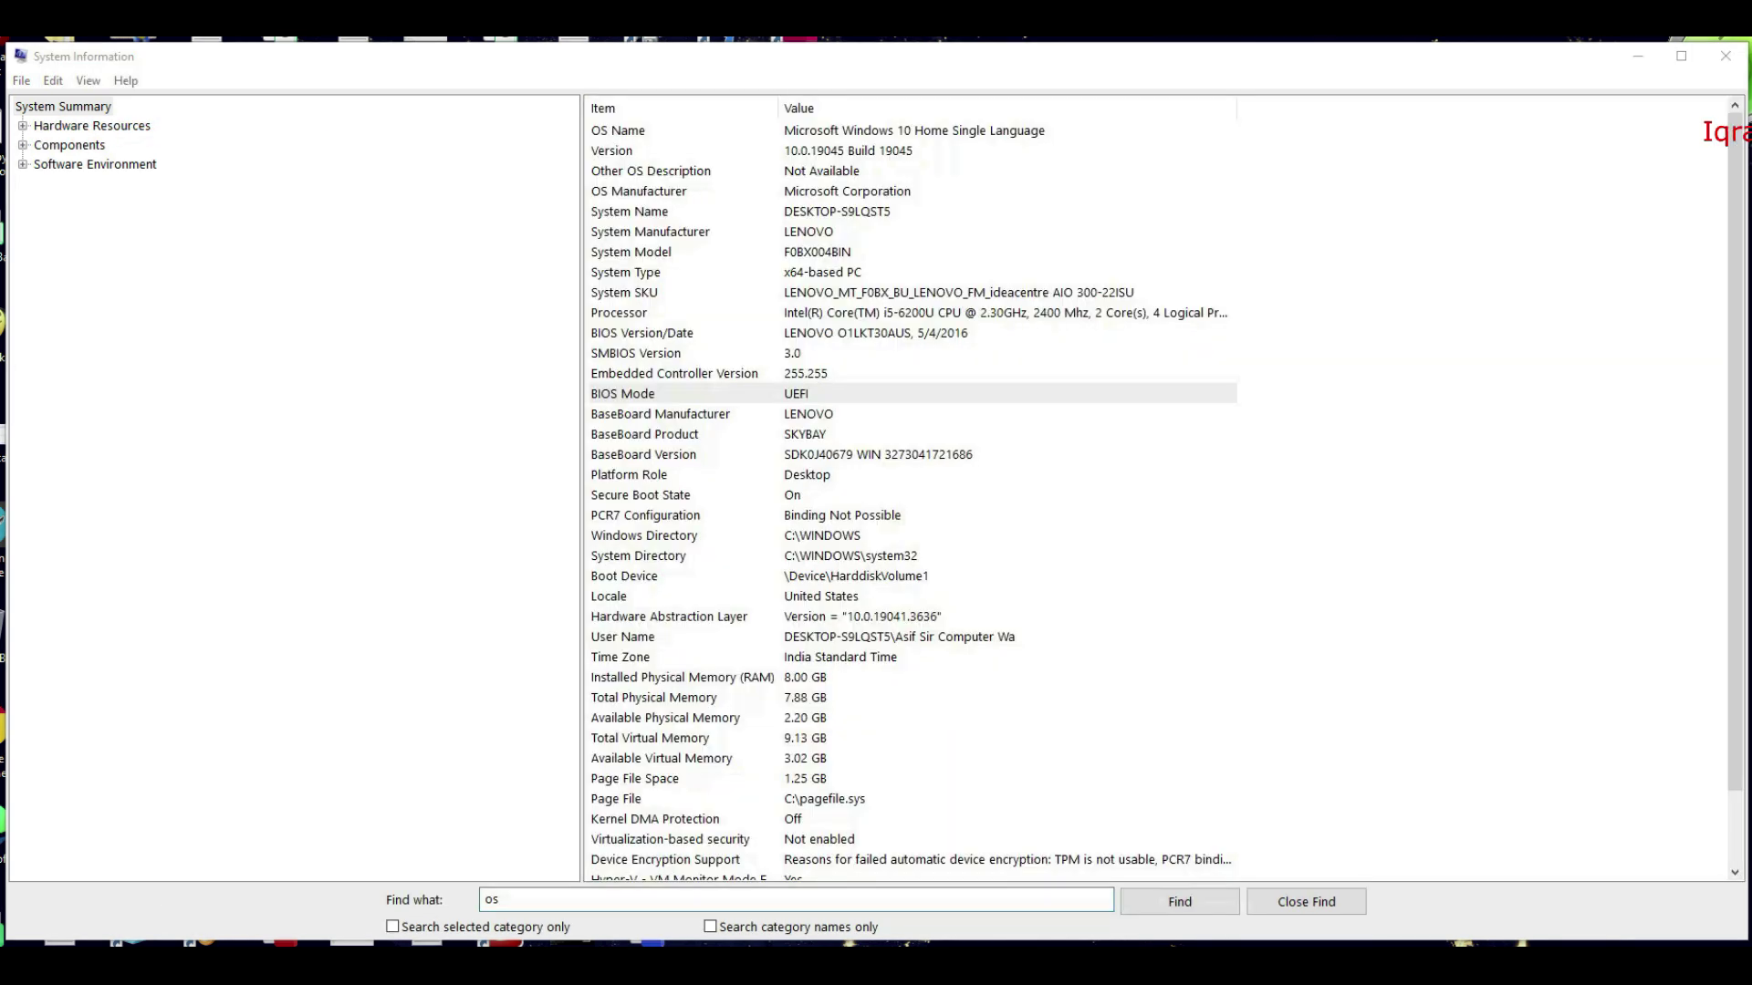
# Search the system information for "os" and step through the successive matches
pyautogui.click(1141, 908)
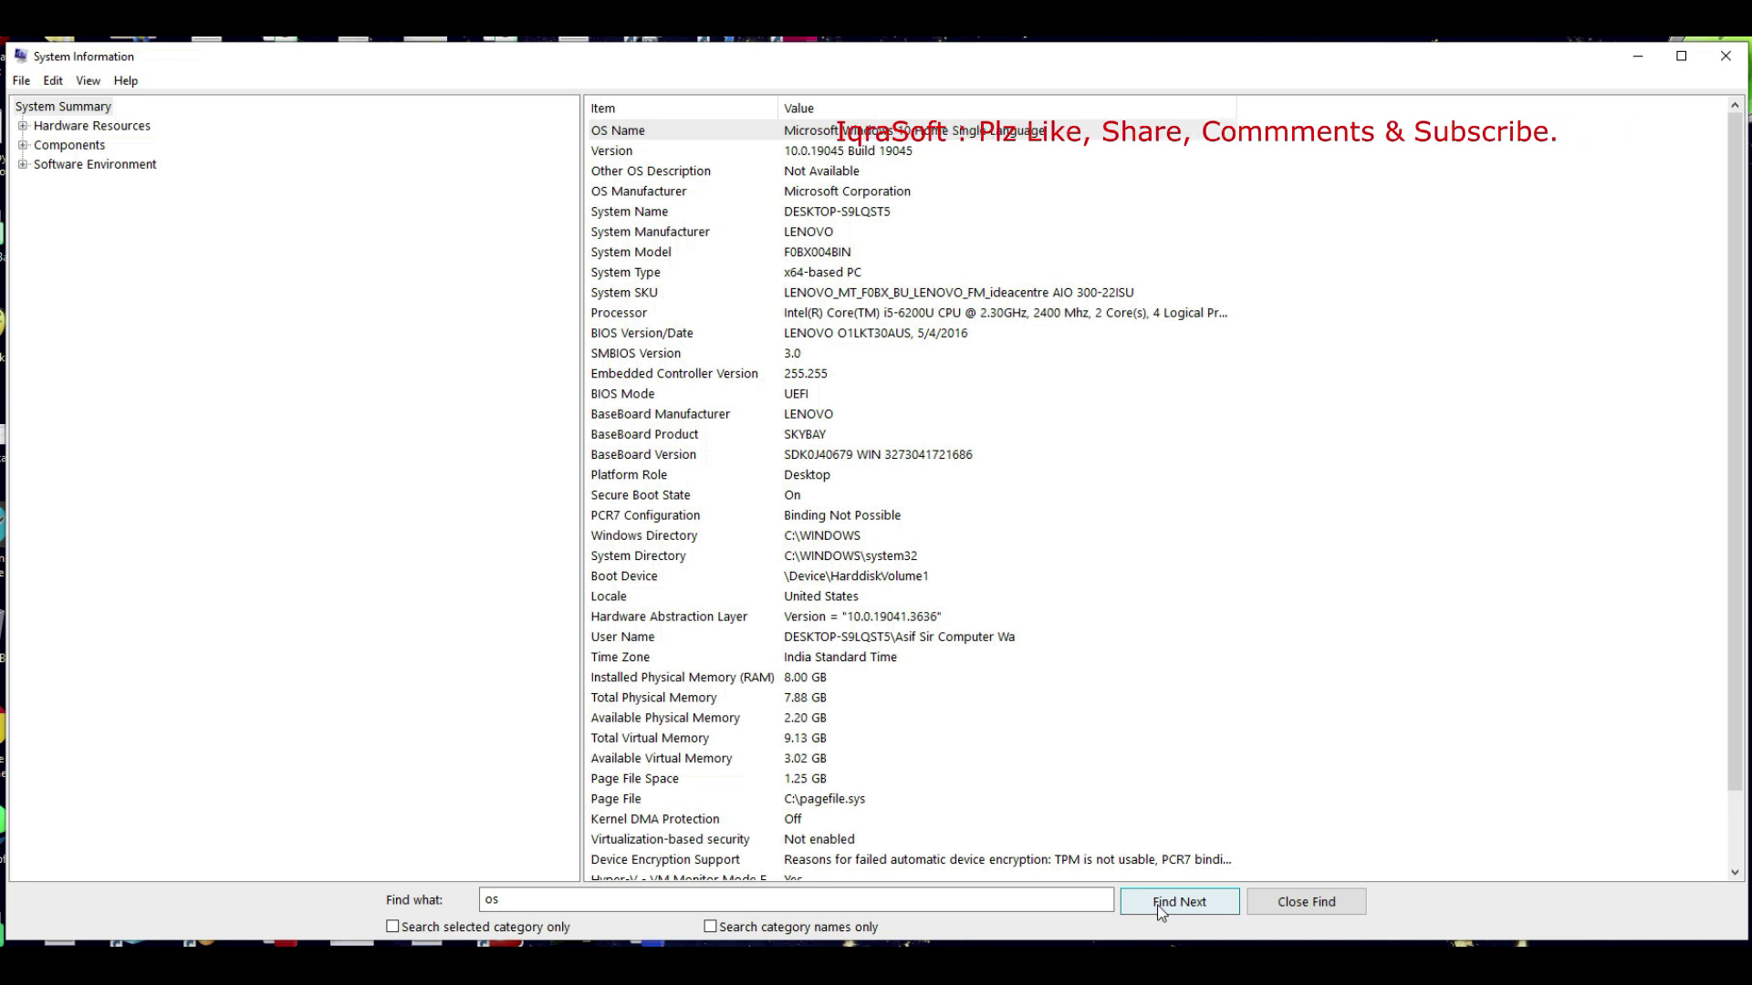
pyautogui.click(1161, 910)
pyautogui.click(1161, 911)
pyautogui.click(1160, 910)
pyautogui.click(1160, 911)
pyautogui.click(1161, 911)
pyautogui.click(1161, 910)
pyautogui.click(1161, 910)
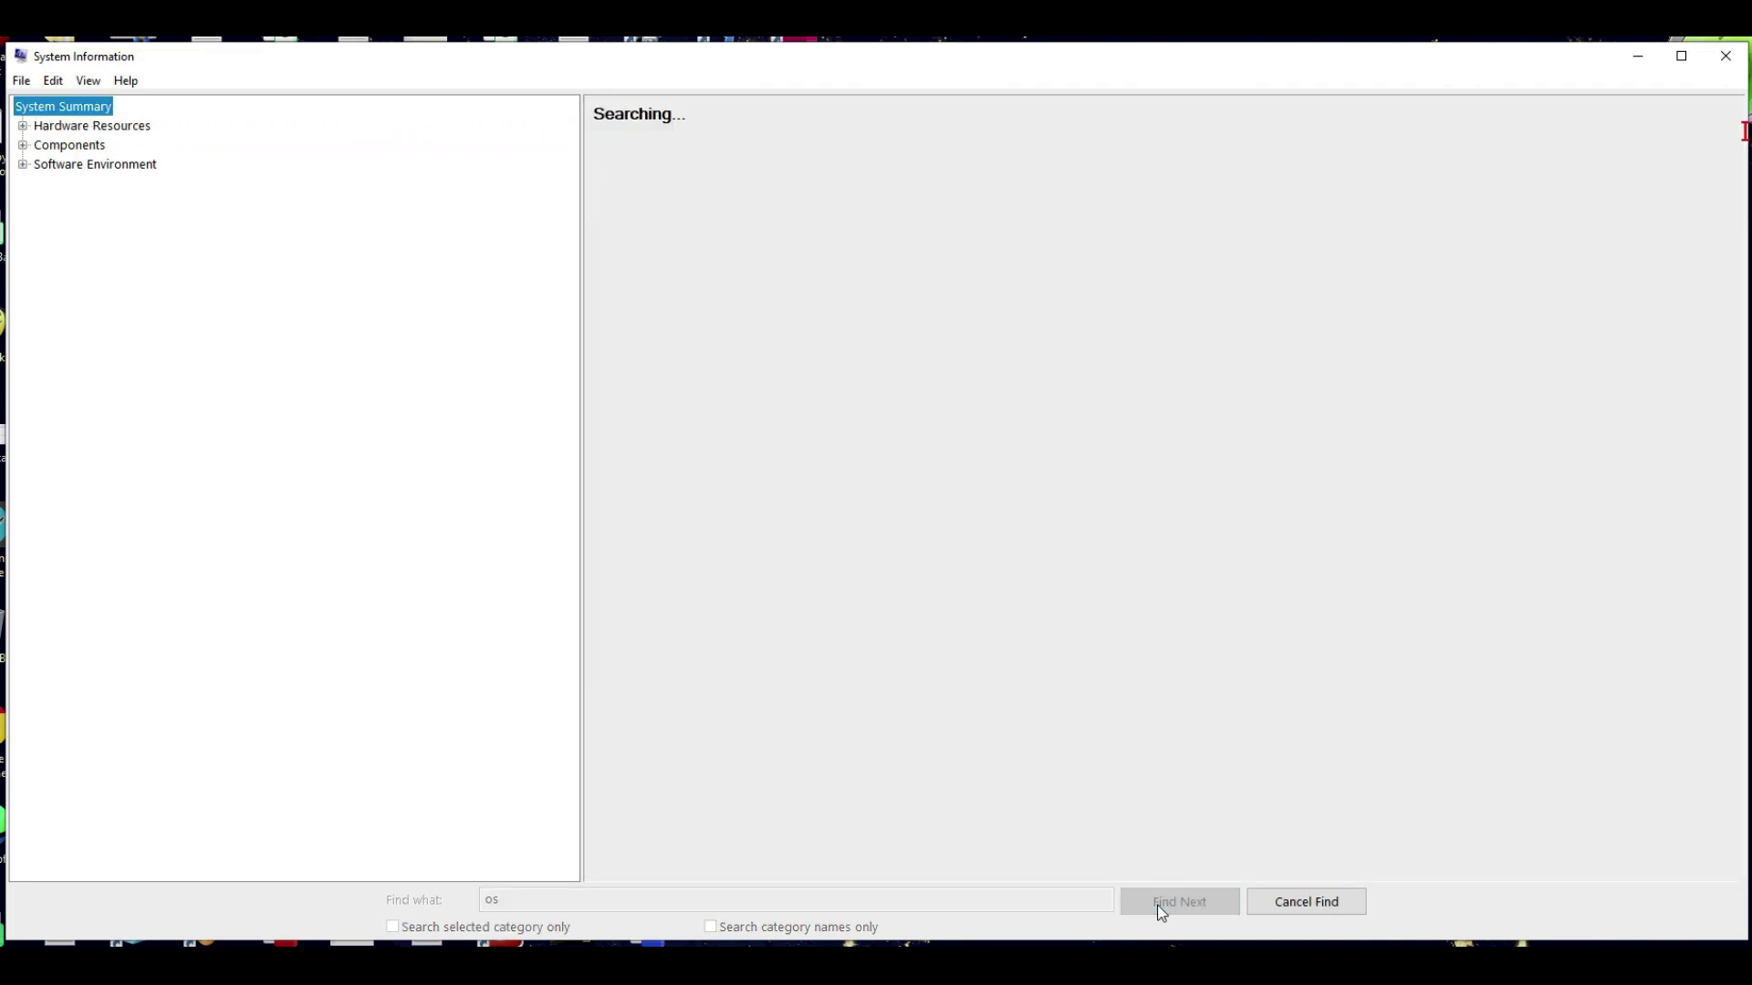
# Cancel the search and close System Information
pyautogui.click(1306, 903)
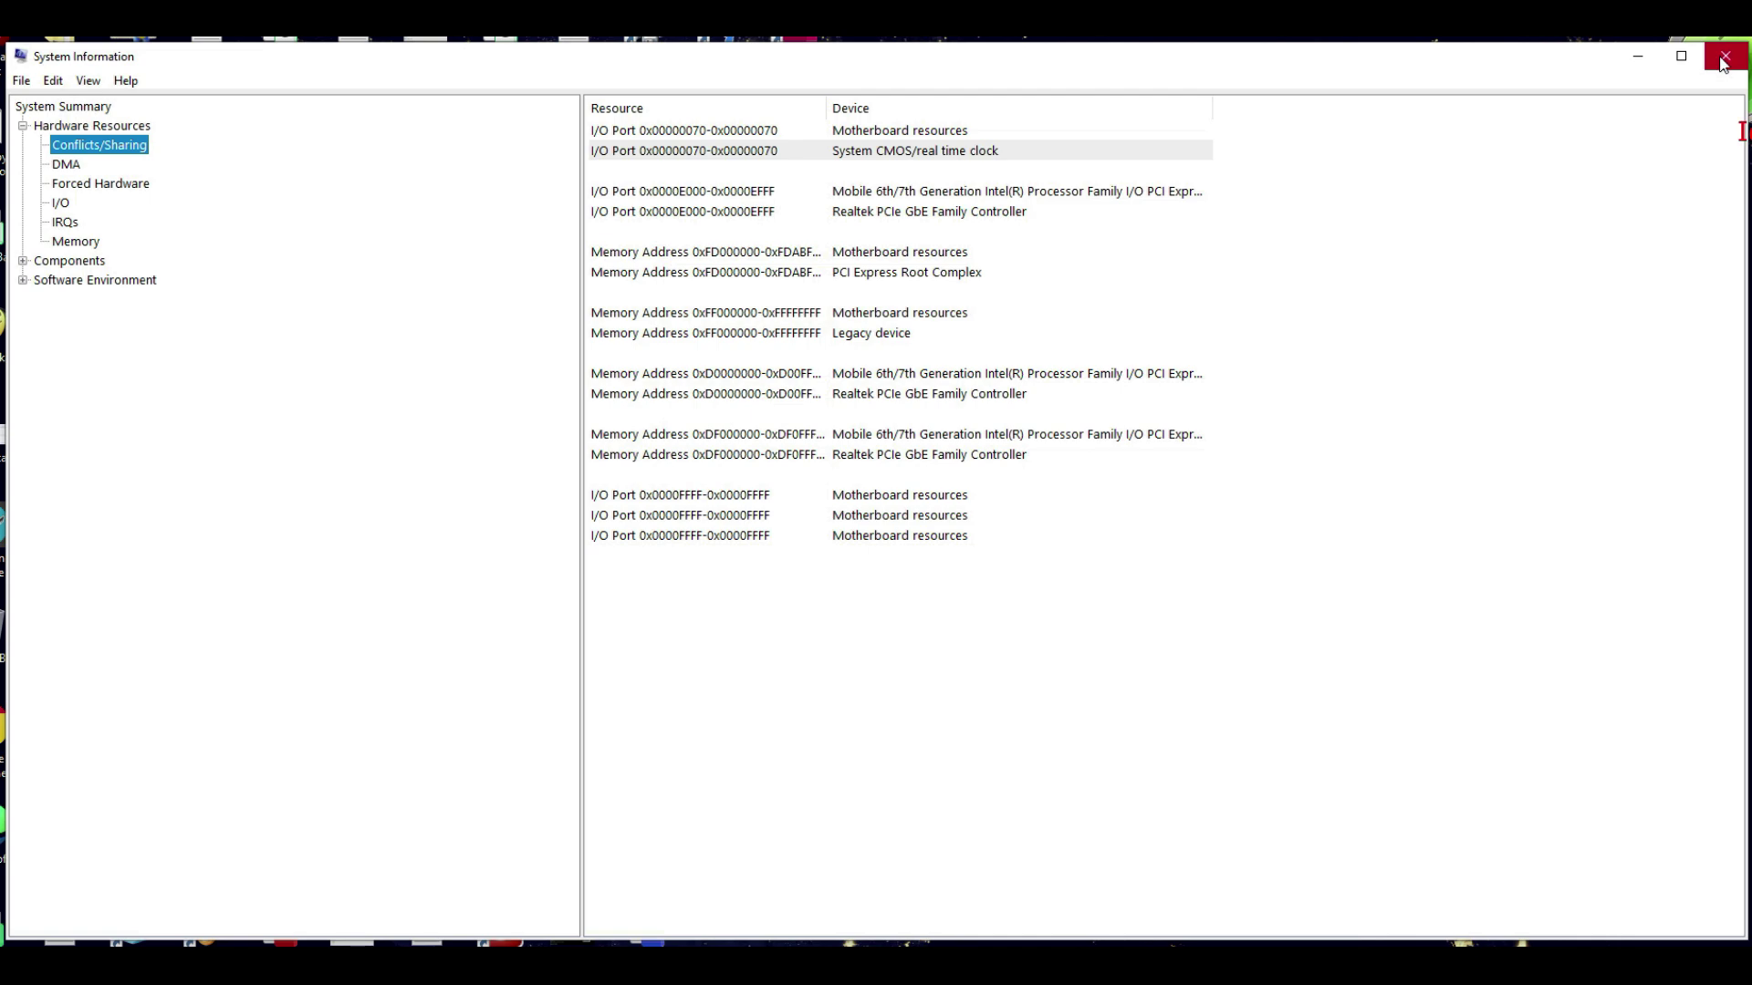
pyautogui.click(1722, 58)
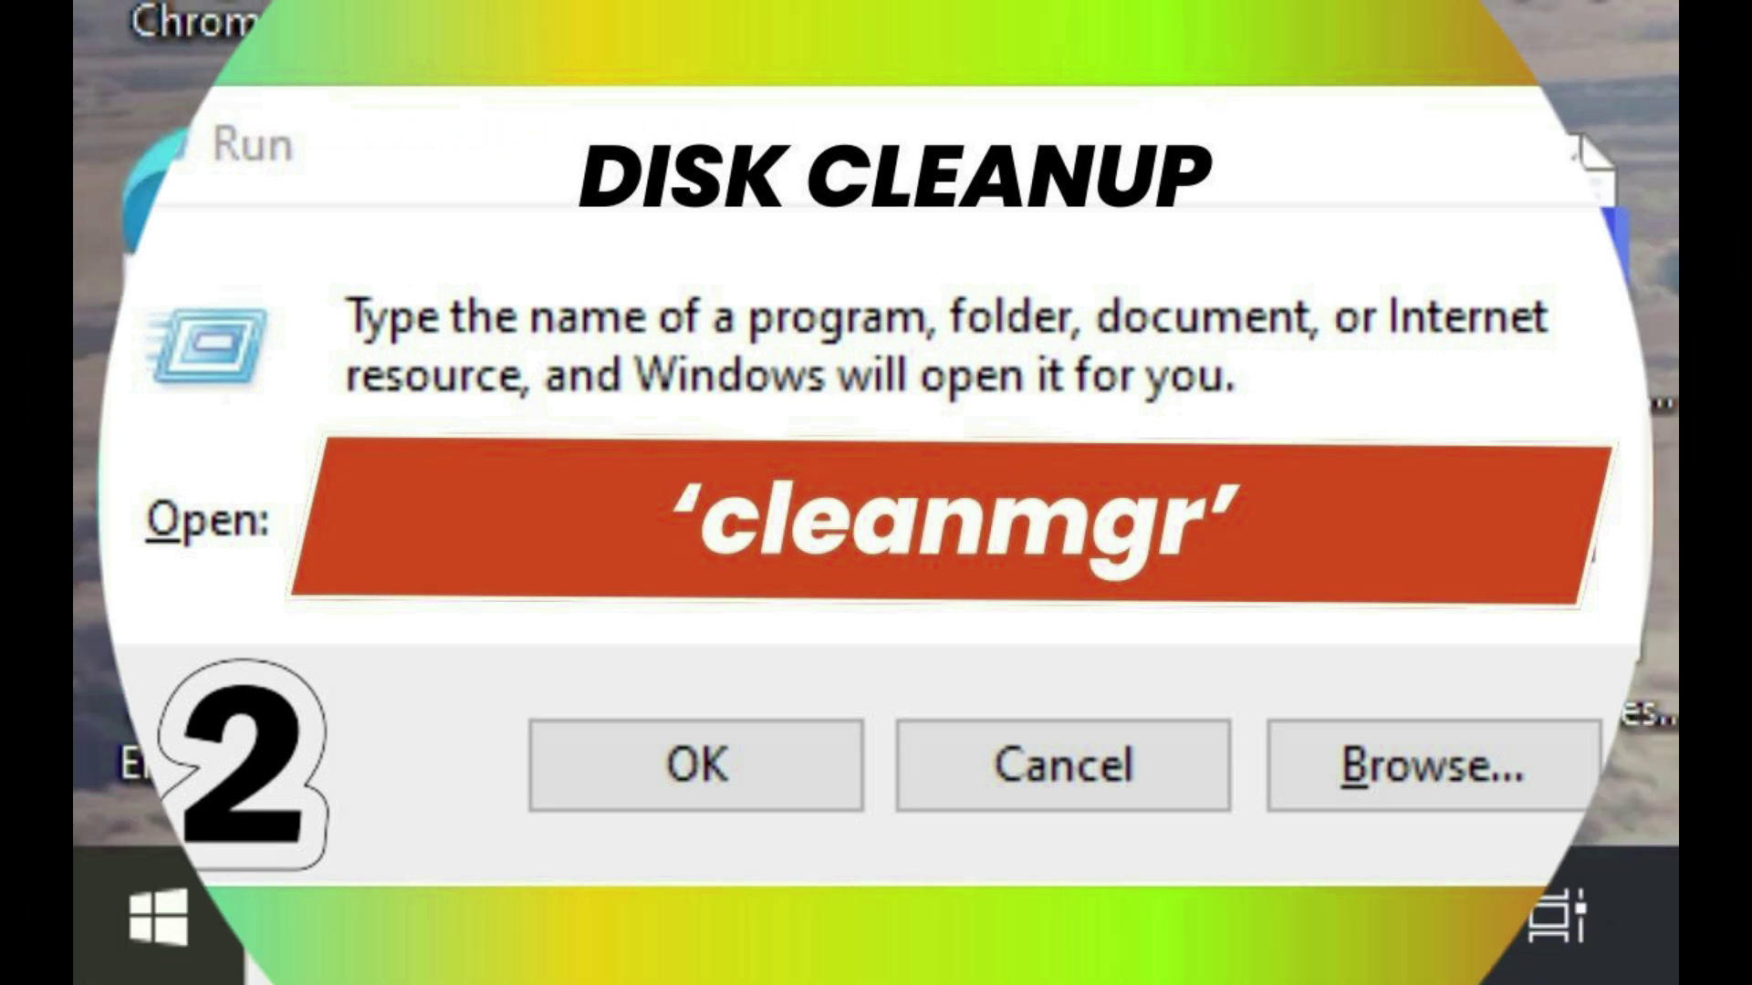
# Launch Disk Cleanup by running the cleanmgr command
pyautogui.press('super+r')
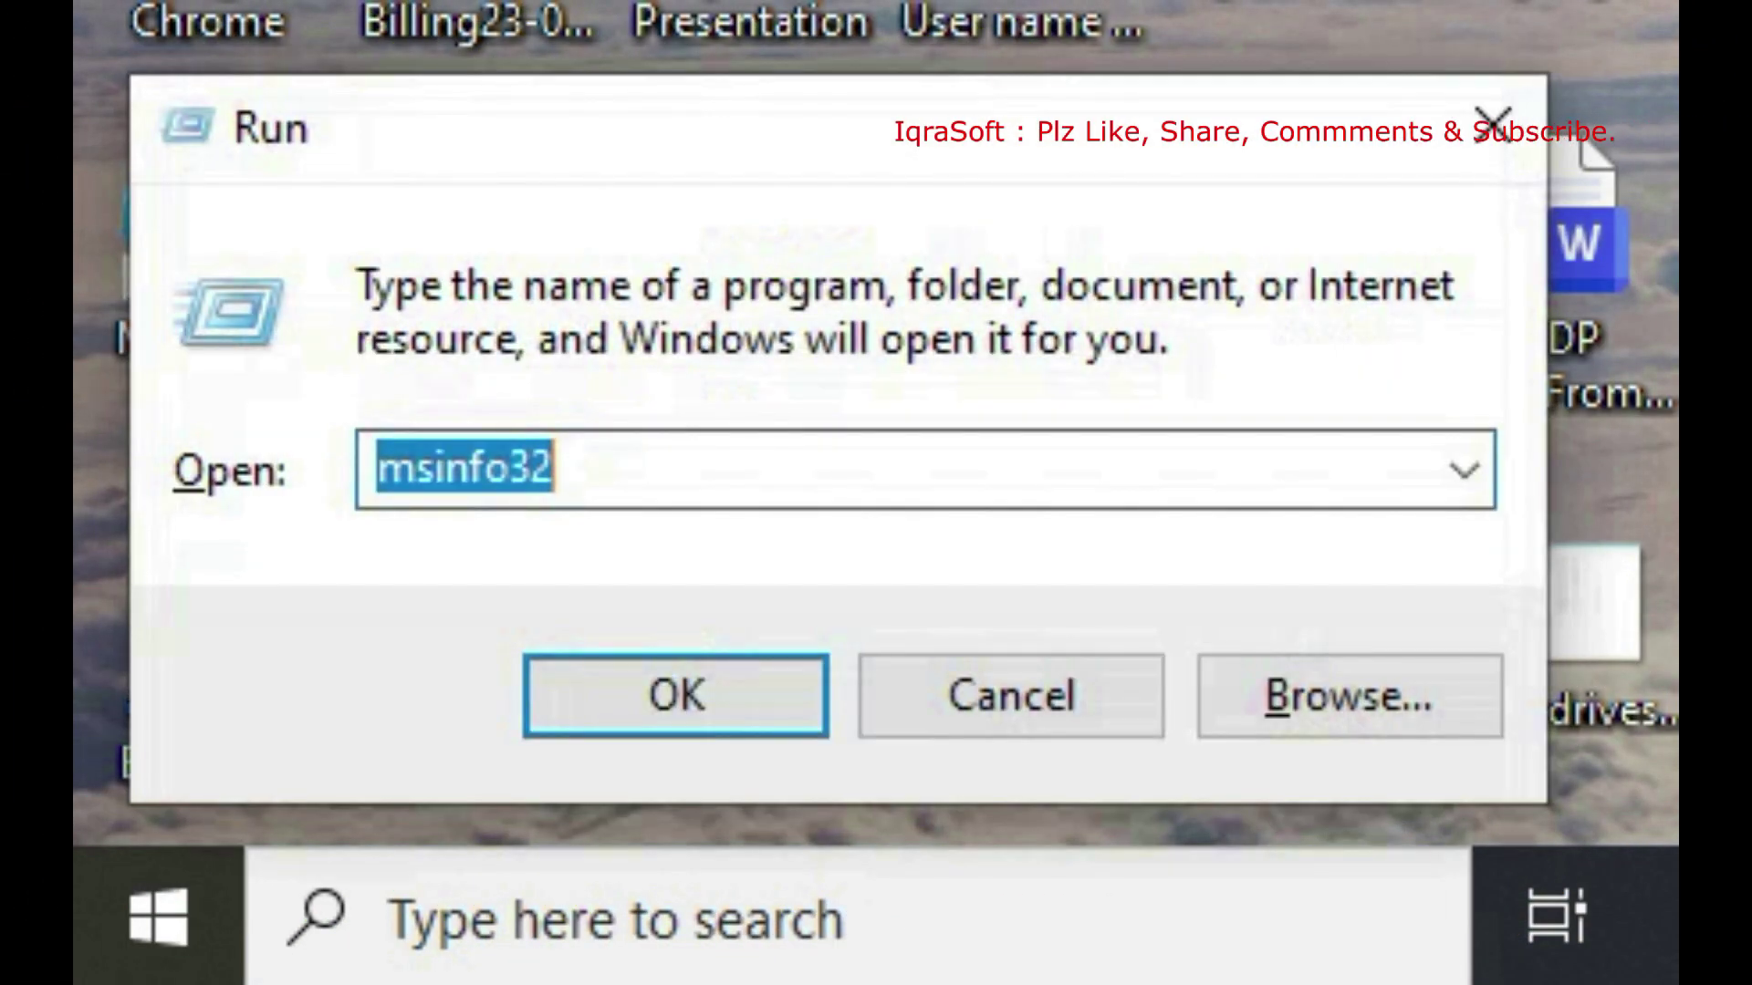
pyautogui.write('cleanmgr')
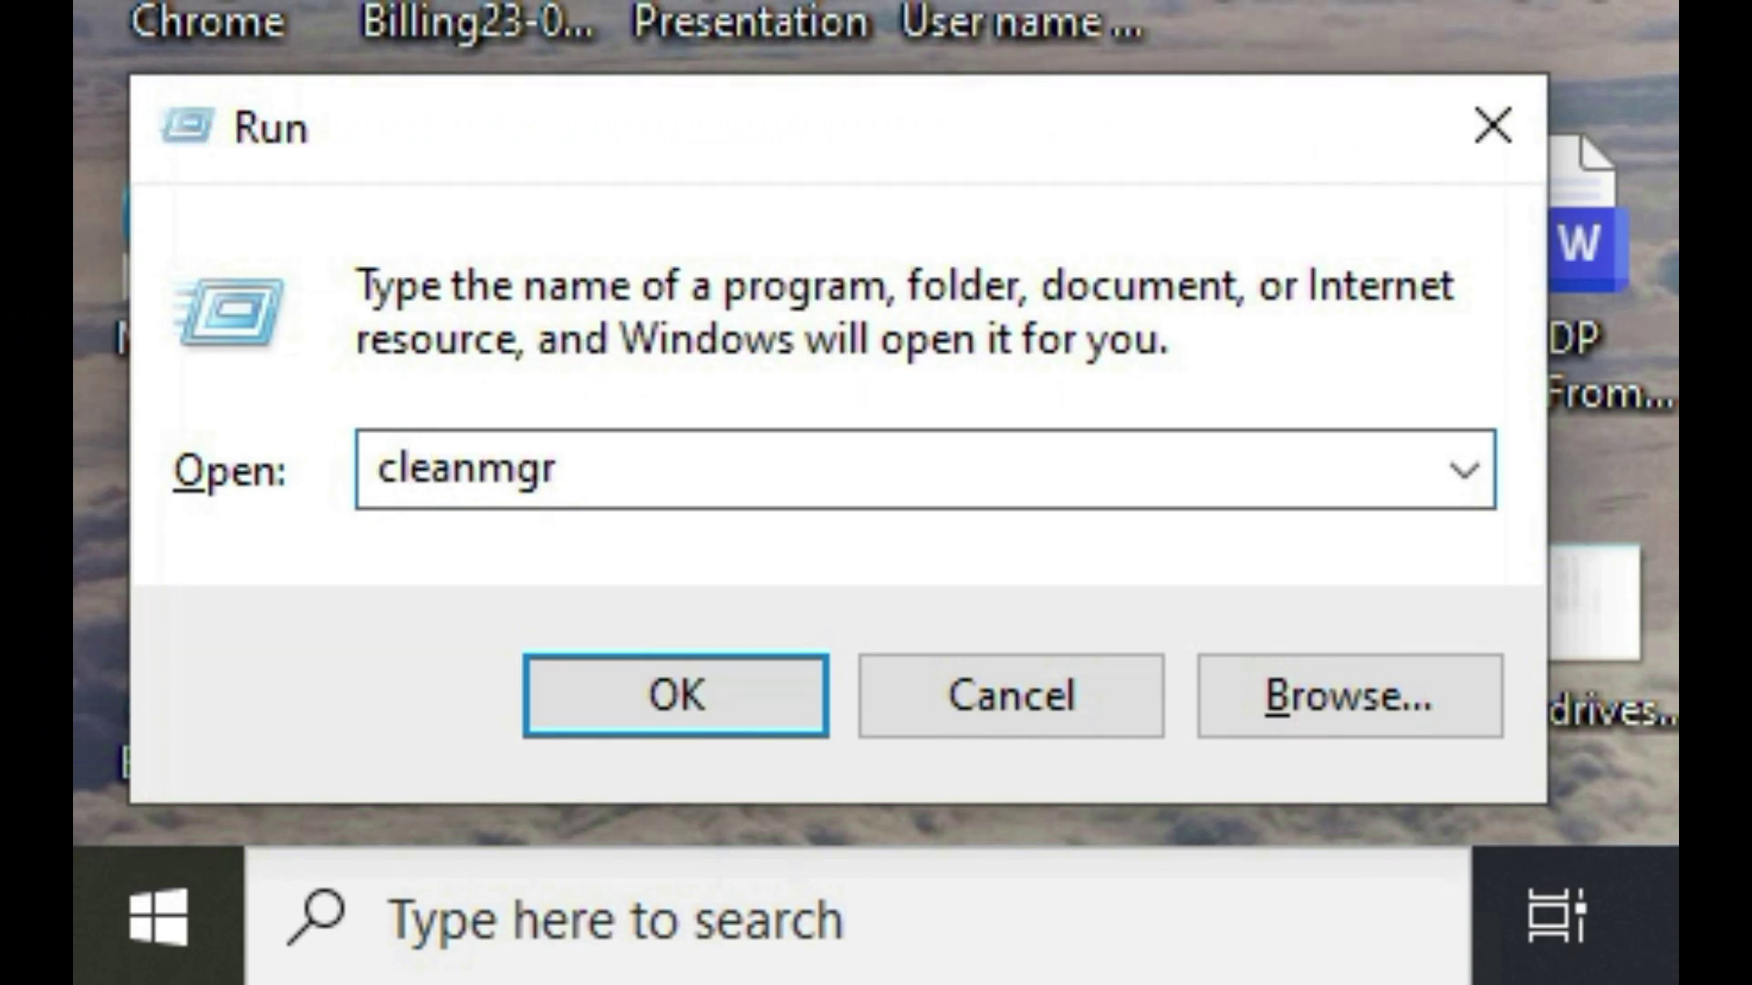
pyautogui.click(671, 699)
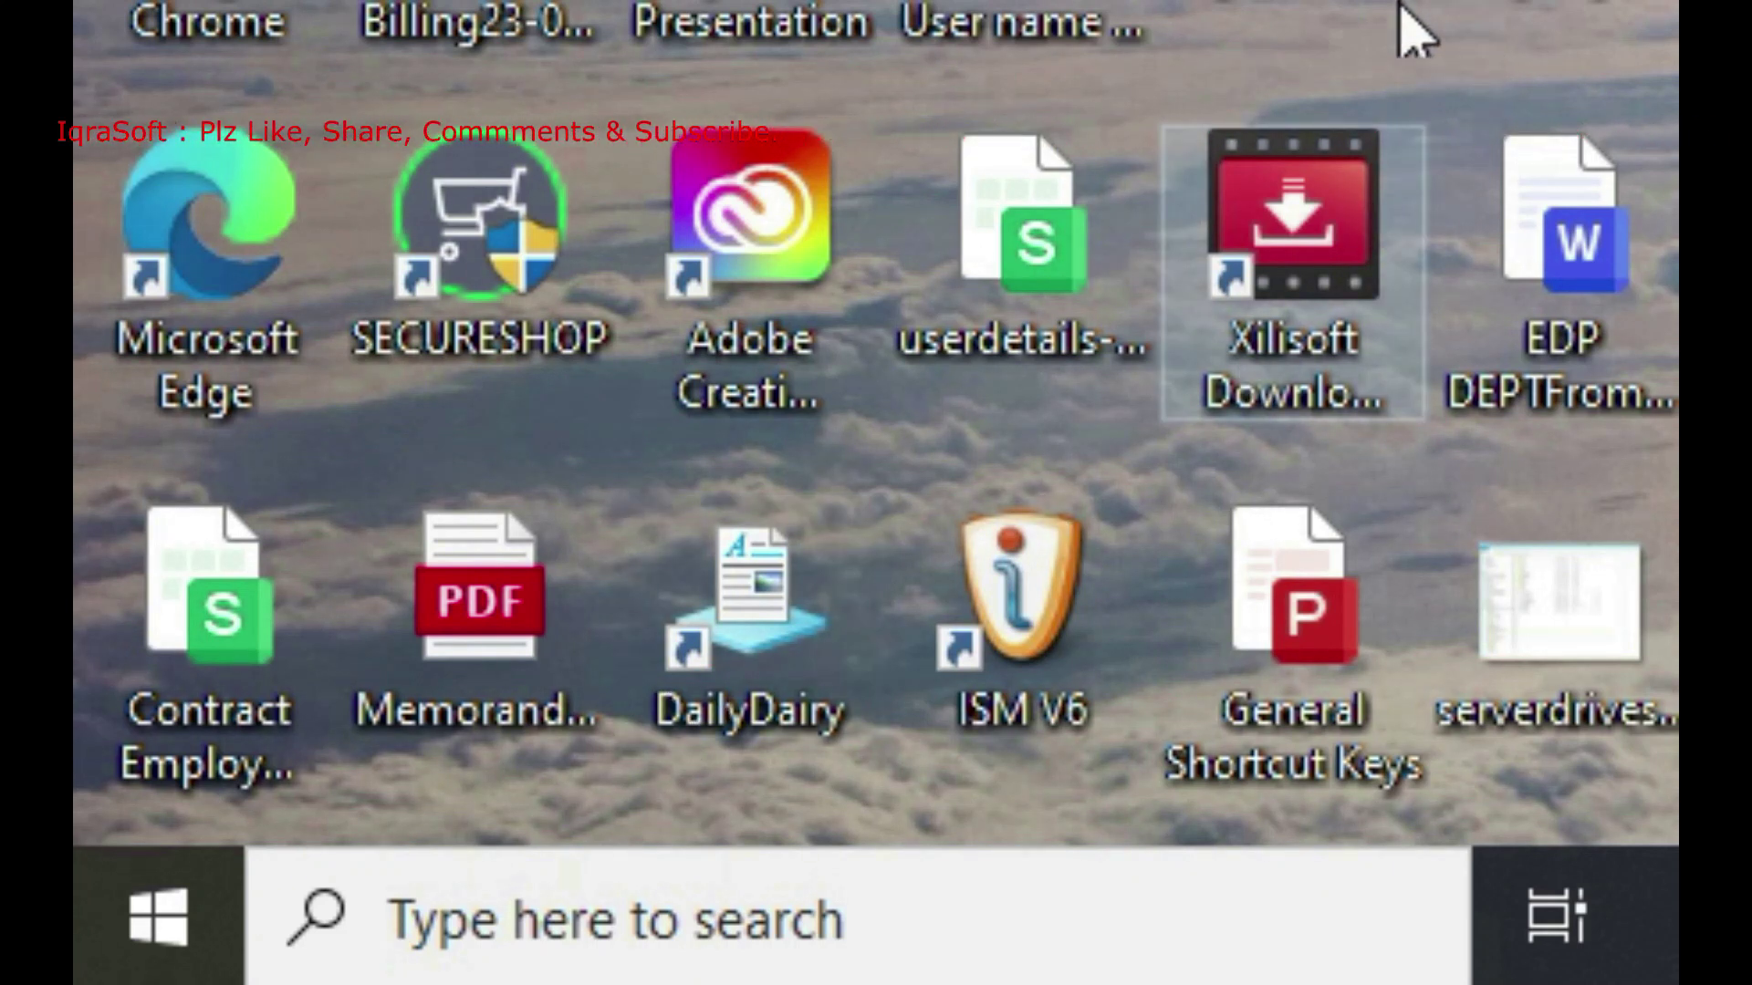
# Move the drive selection dialog into view and choose Windows (C:) as the drive to clean up
pyautogui.moveTo(1295, 593); pyautogui.dragTo(1423, 497)
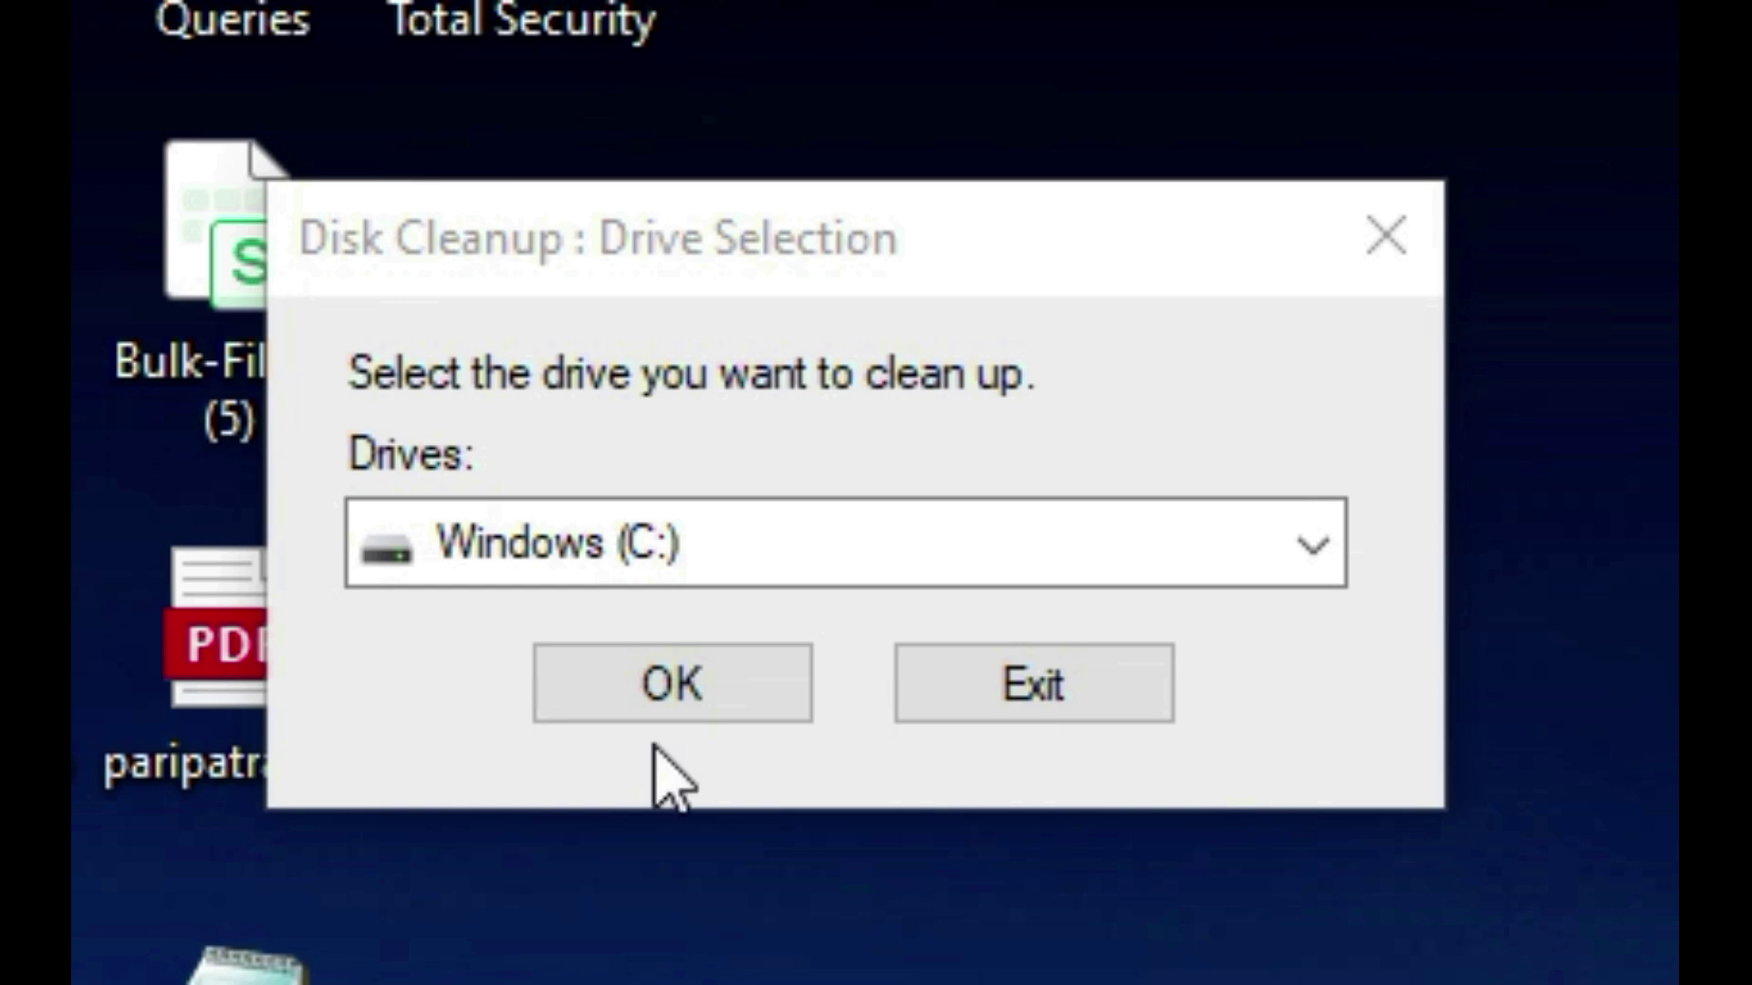
pyautogui.click(1309, 545)
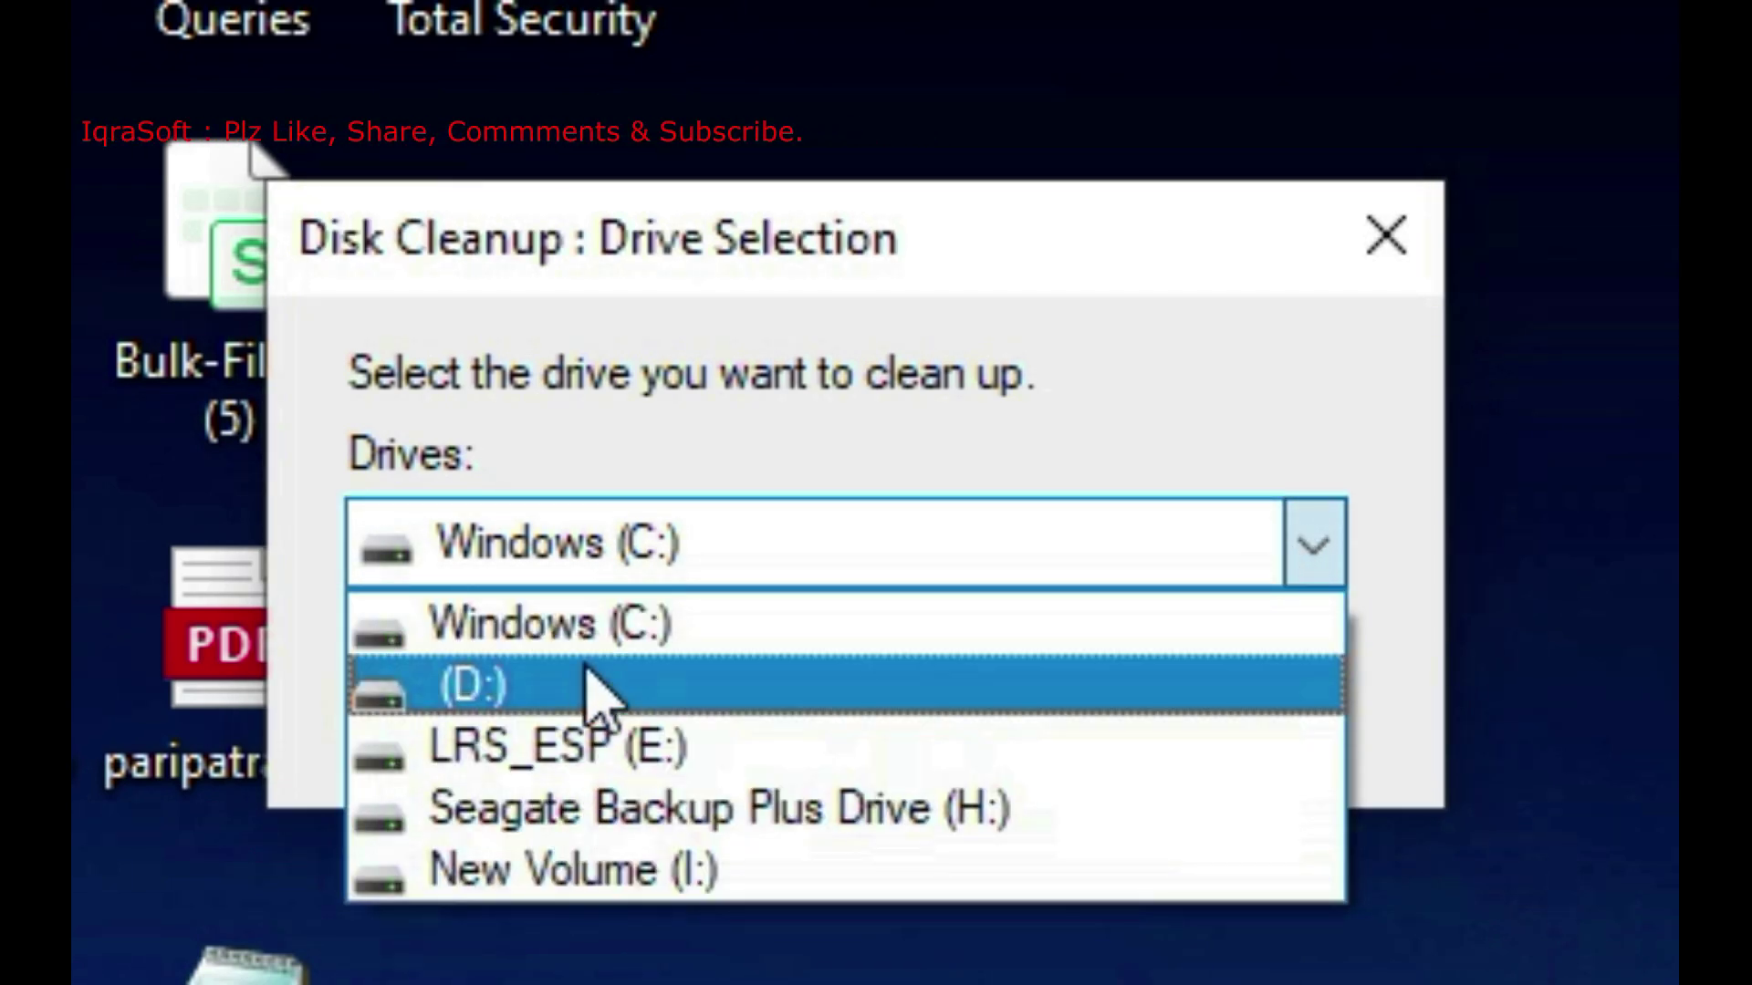
pyautogui.click(606, 624)
pyautogui.click(689, 691)
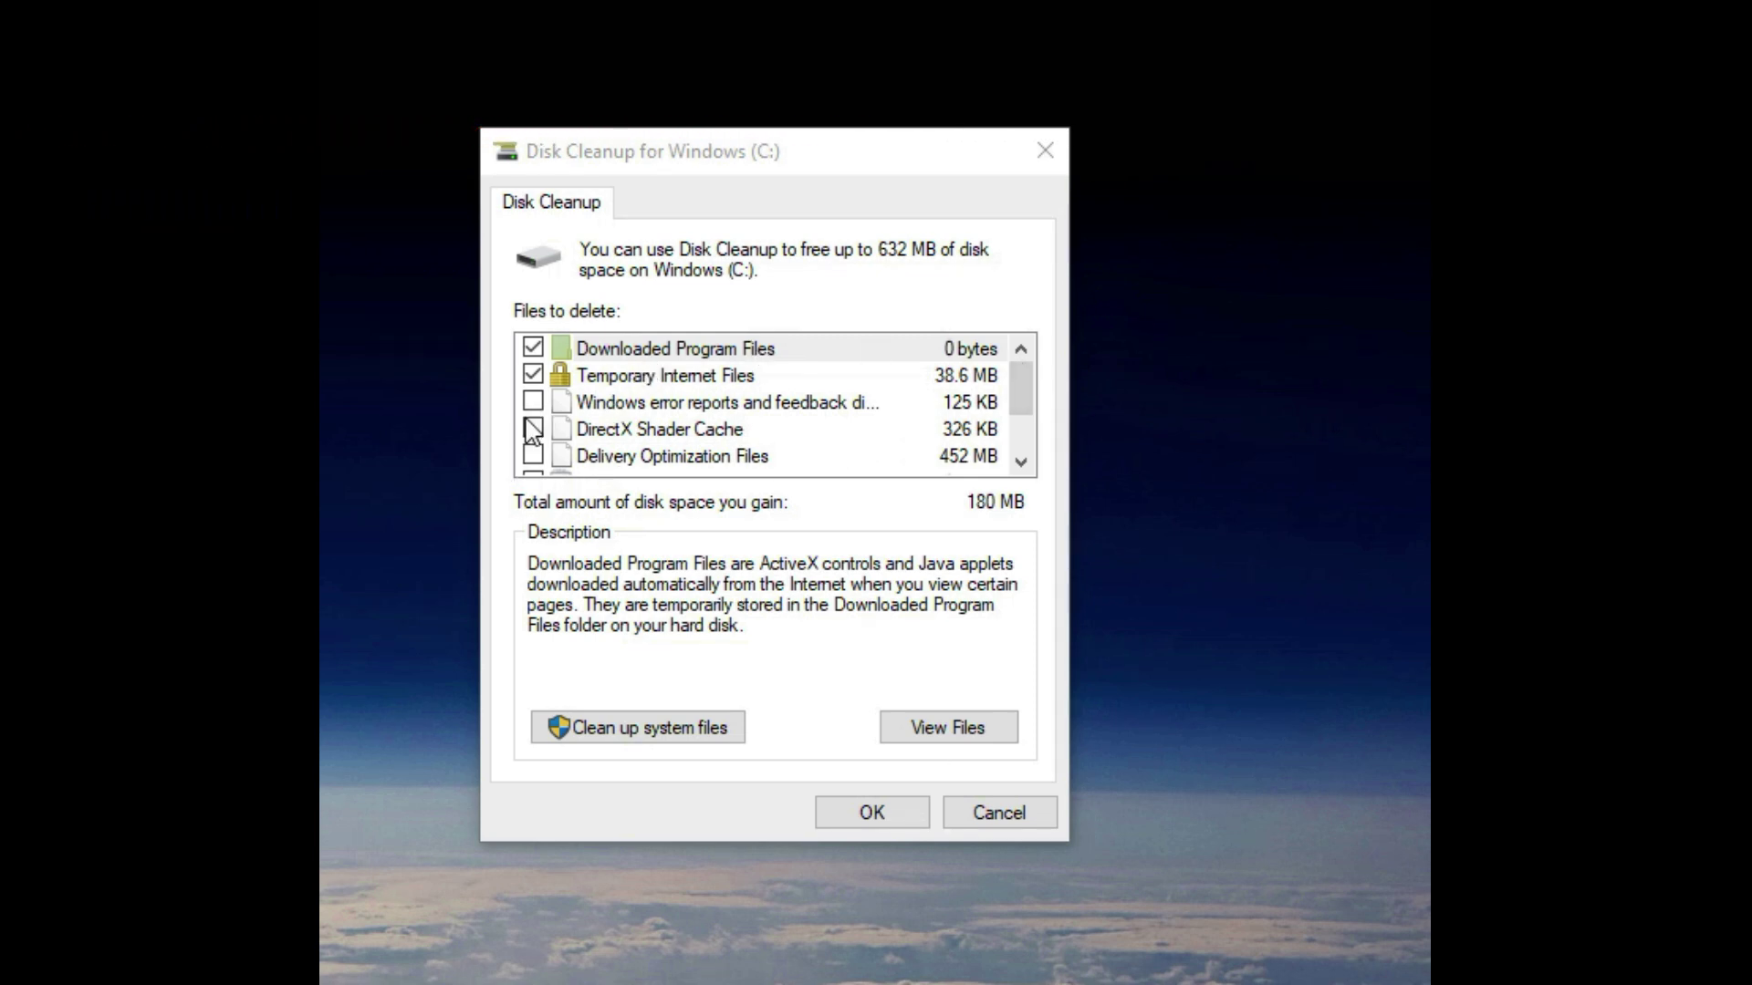
# Mark Windows error reports, DirectX Shader Cache and Delivery Optimization Files for deletion, and view the Downloaded Program Files folder
pyautogui.click(534, 403)
pyautogui.click(534, 456)
pyautogui.scroll(-1, 548, 429)
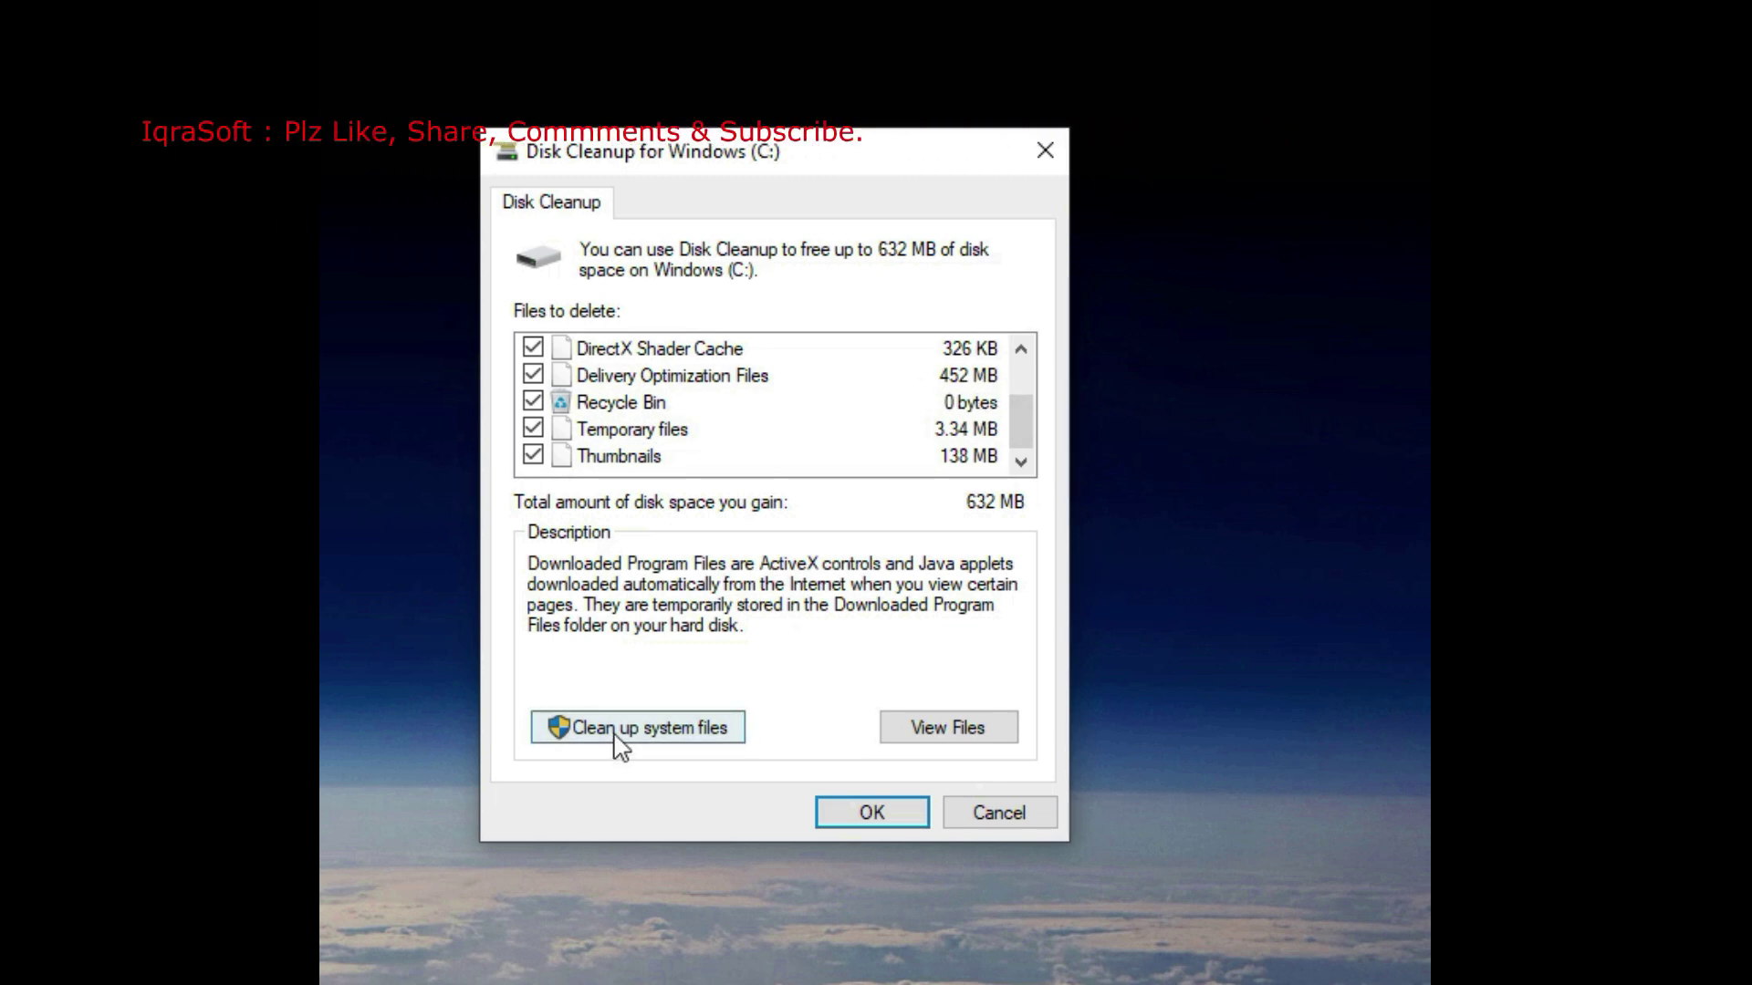
pyautogui.click(969, 733)
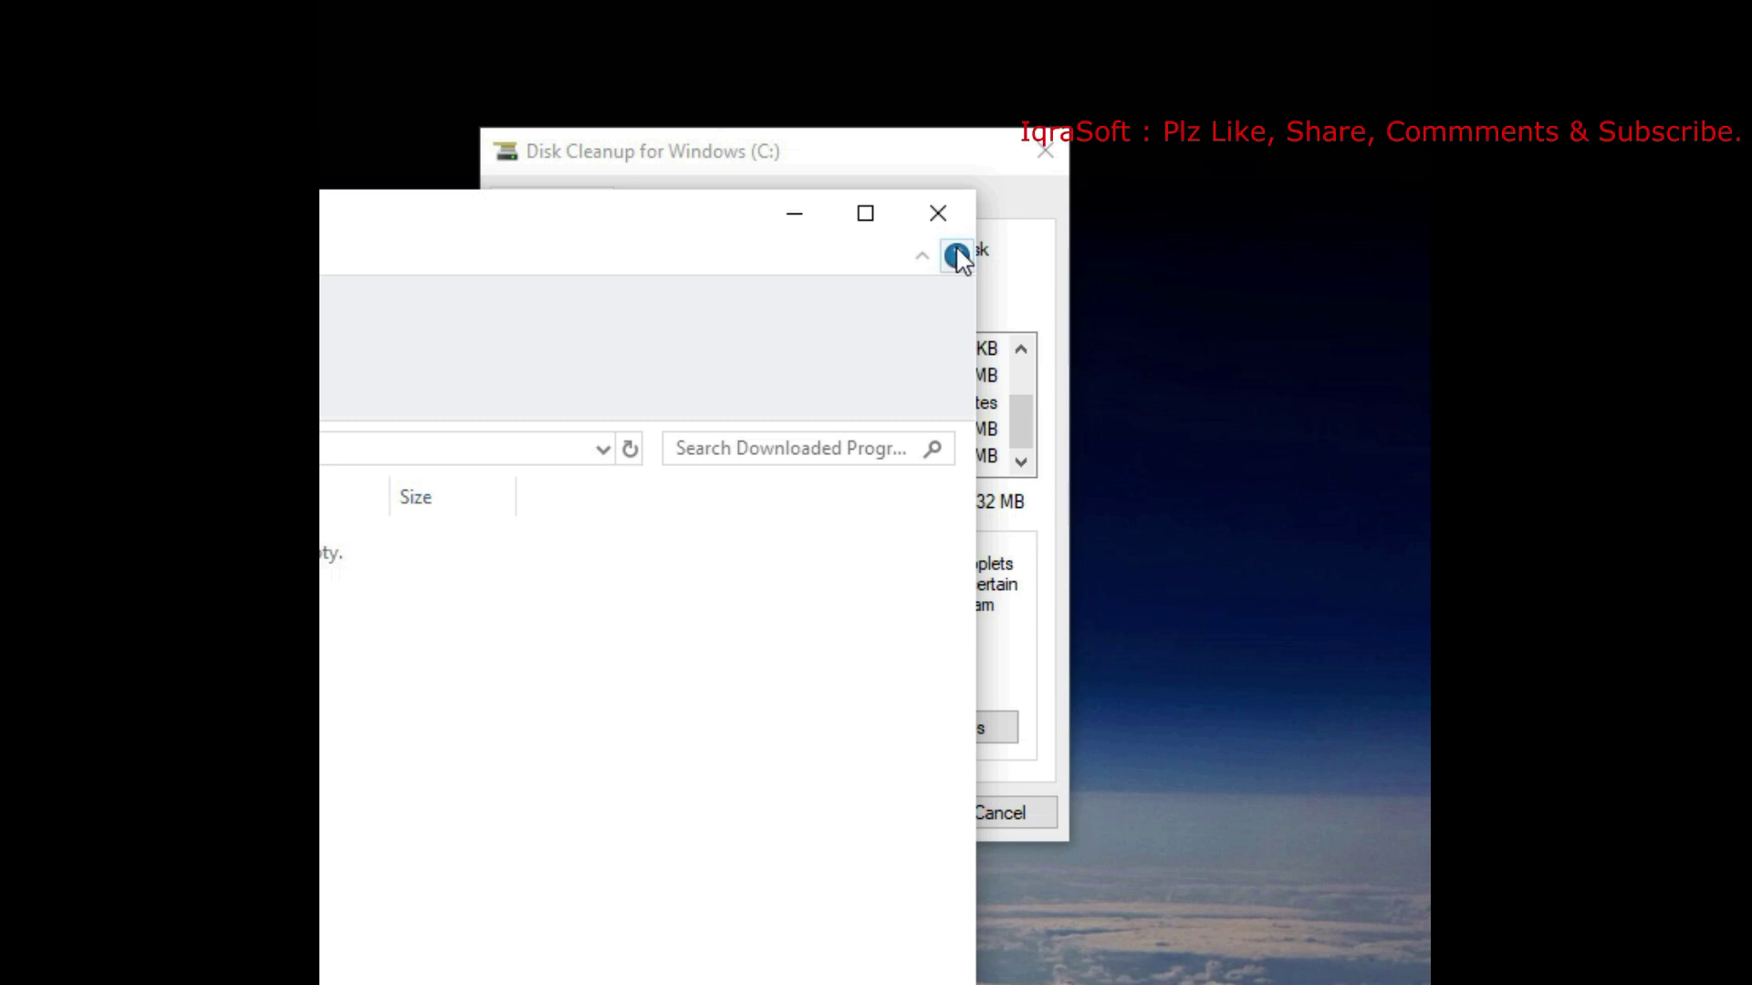
pyautogui.click(938, 212)
# Start the system files cleanup scan for the Windows (C:) drive
pyautogui.click(664, 730)
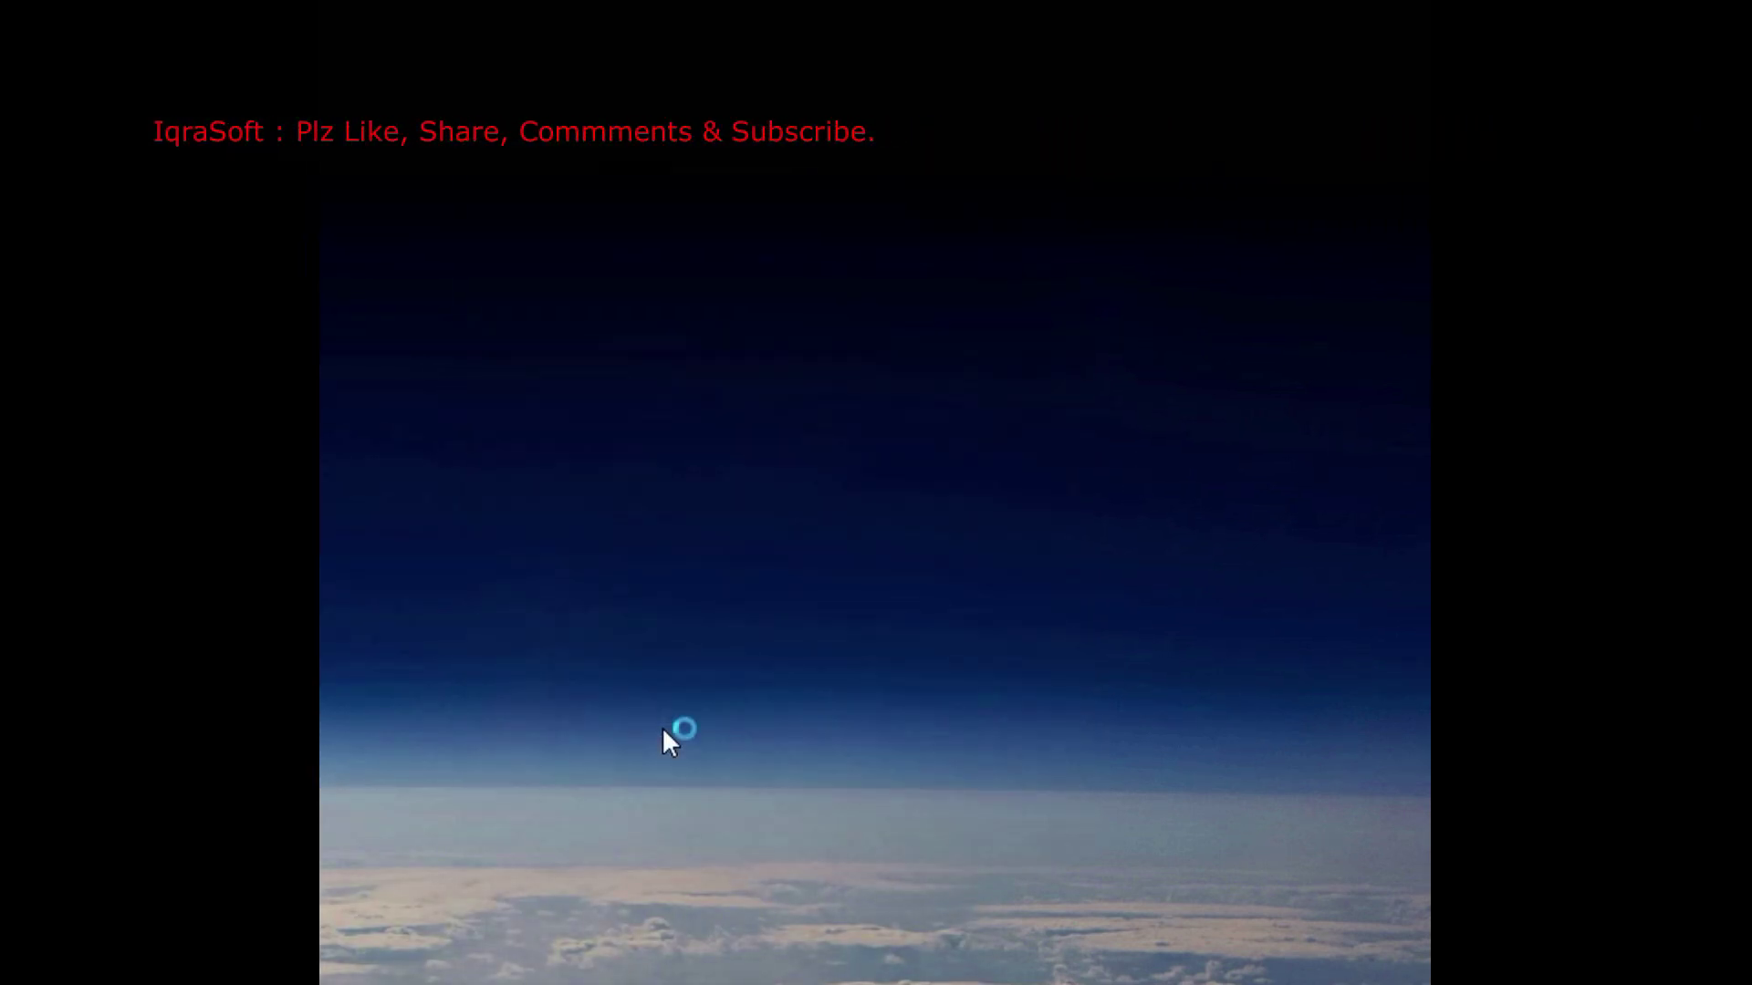
pyautogui.moveTo(408, 353); pyautogui.dragTo(981, 314)
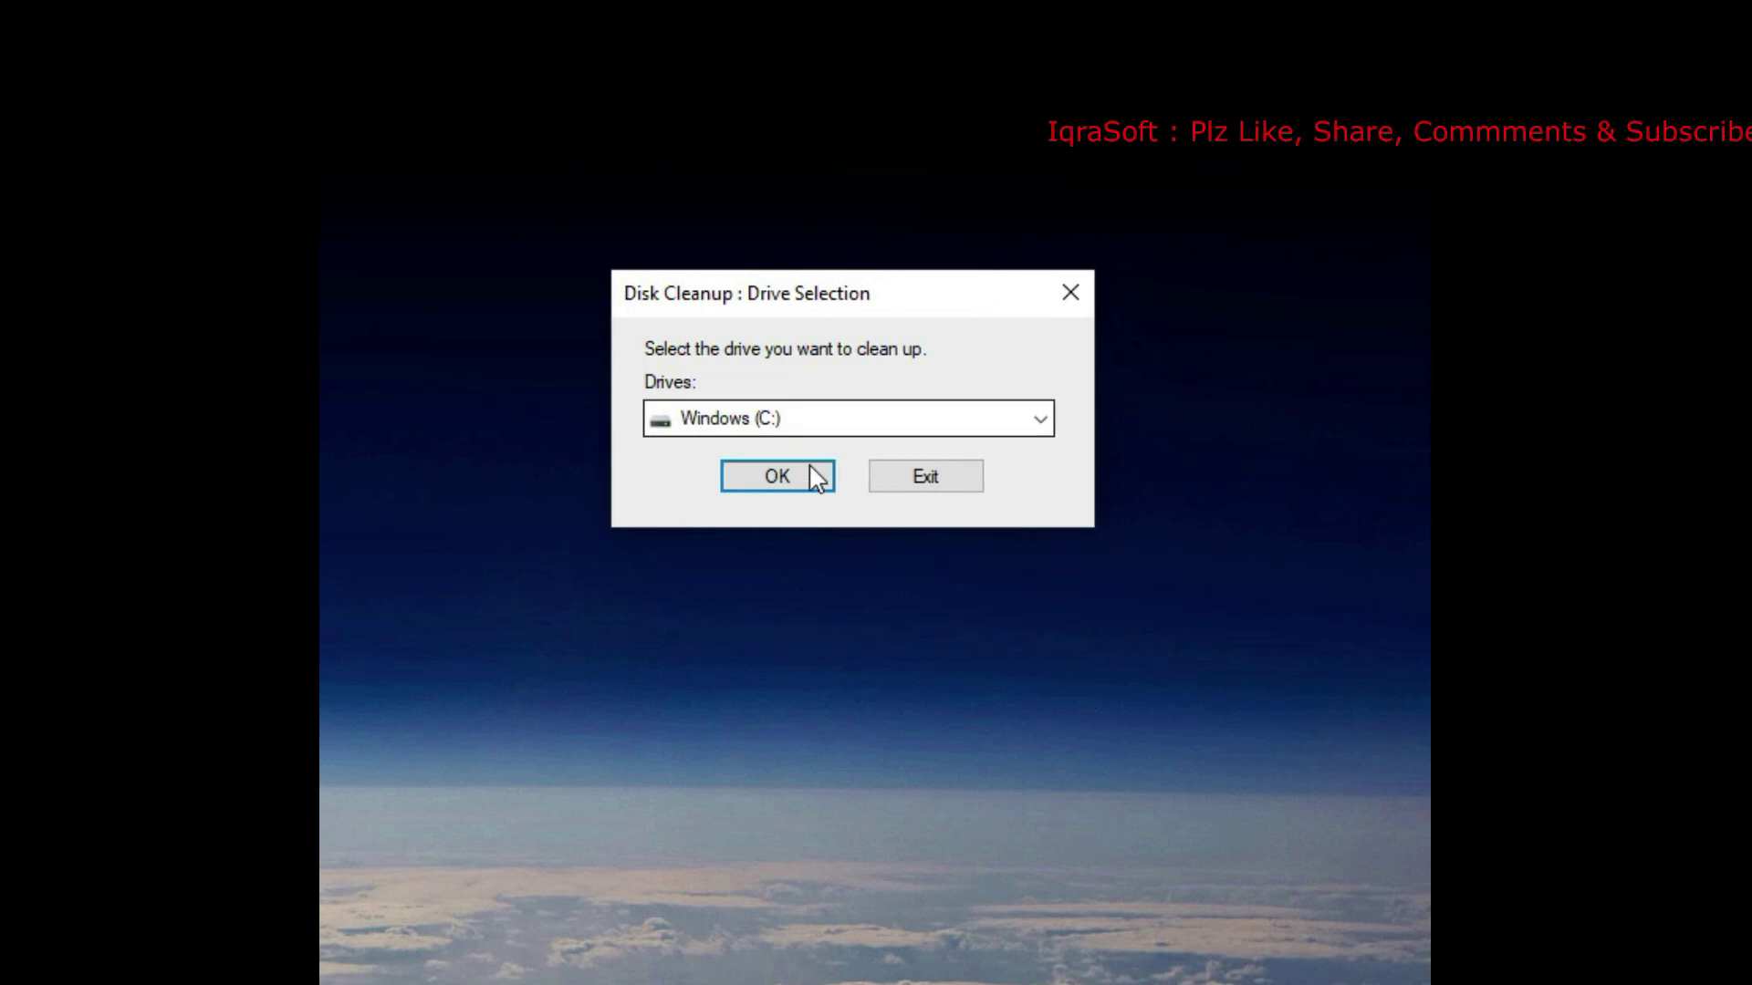
pyautogui.click(776, 476)
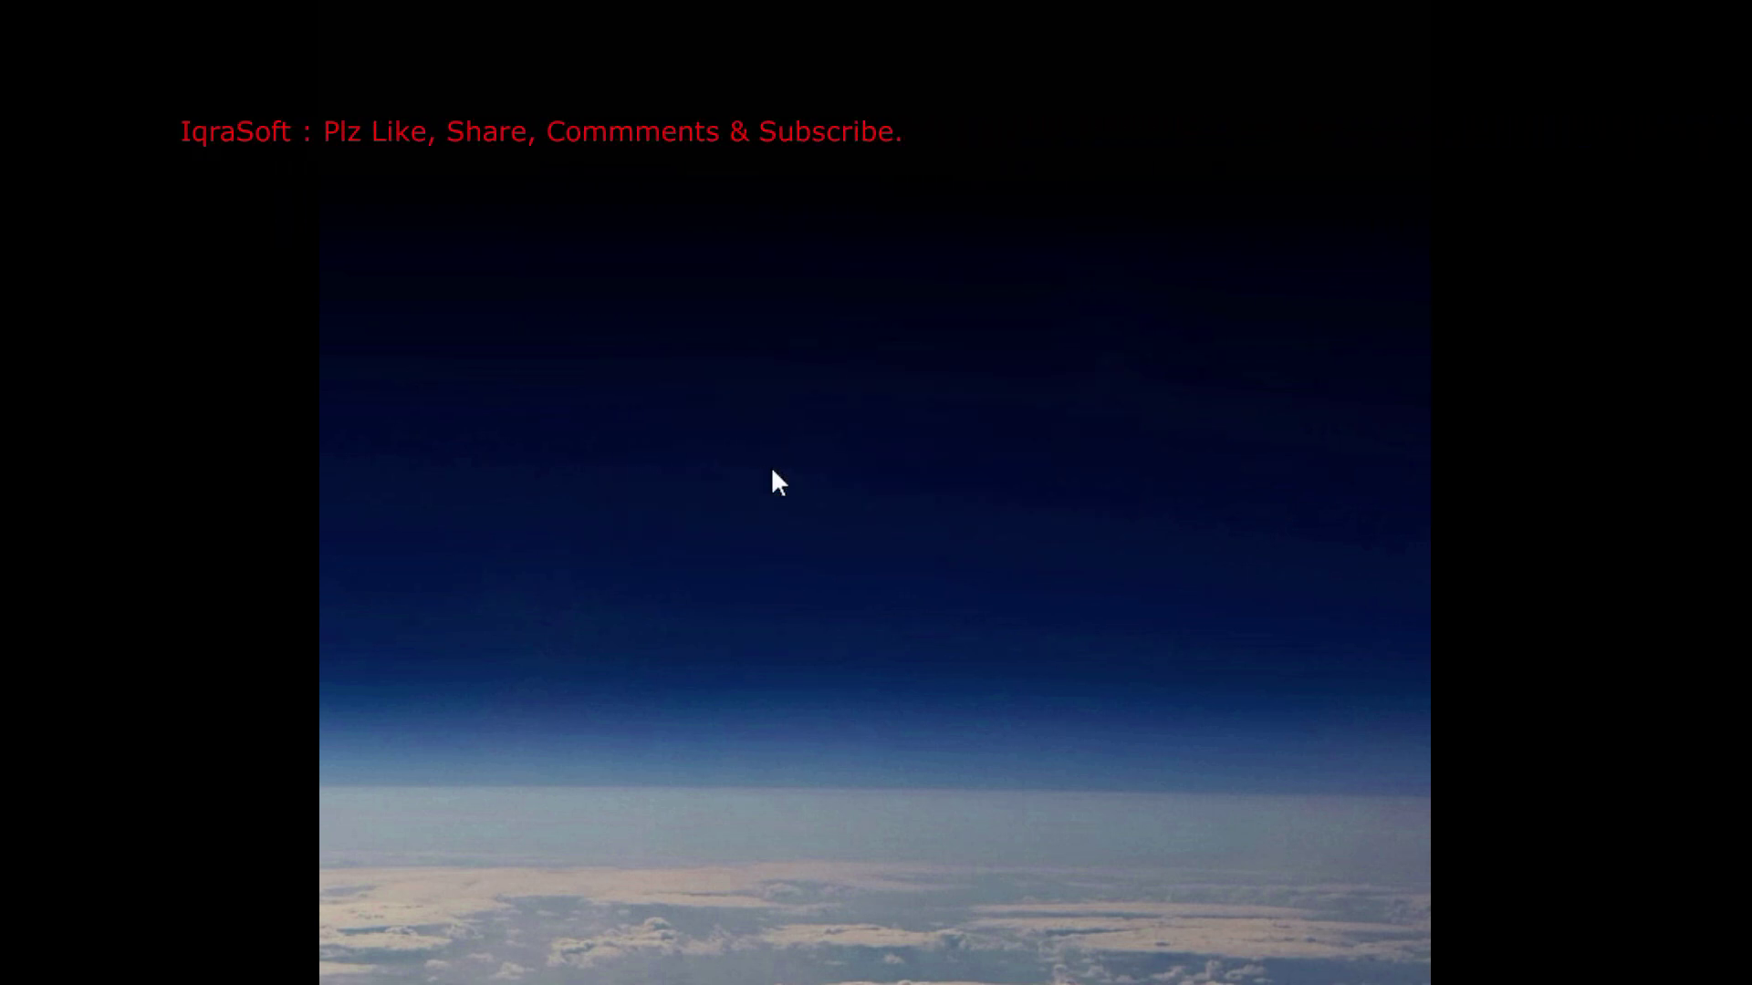
pyautogui.moveTo(369, 358); pyautogui.dragTo(995, 352)
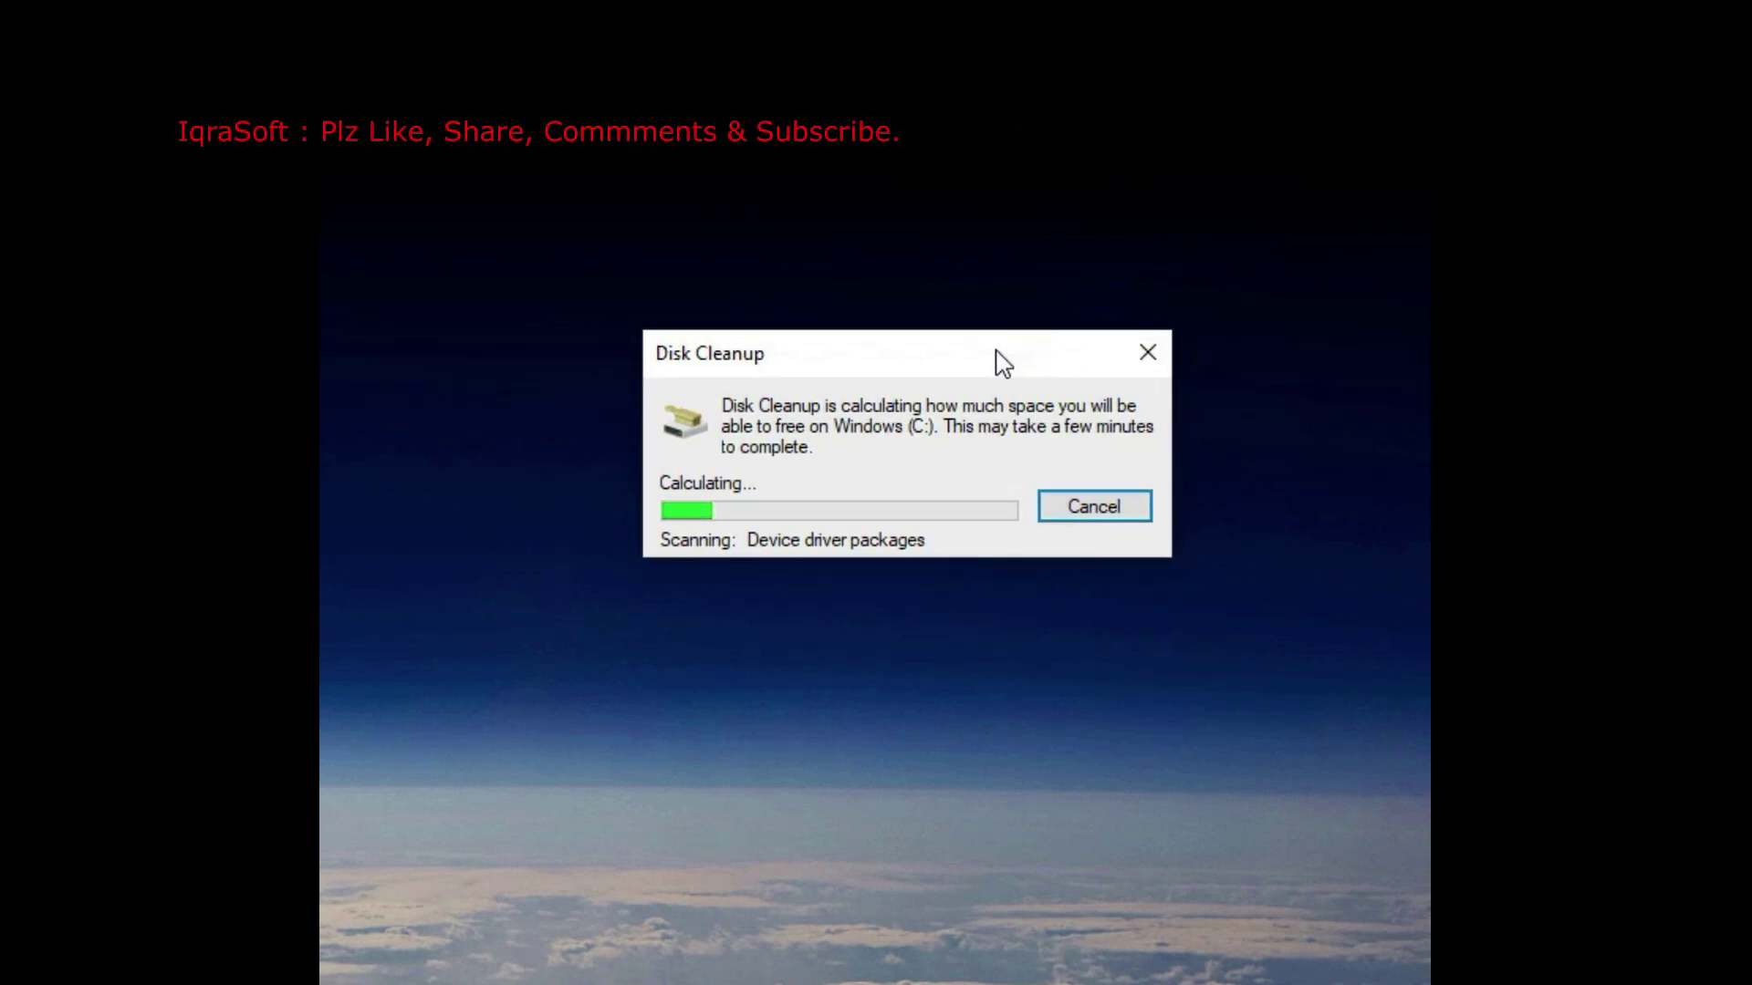
pyautogui.moveTo(1002, 363); pyautogui.dragTo(986, 364)
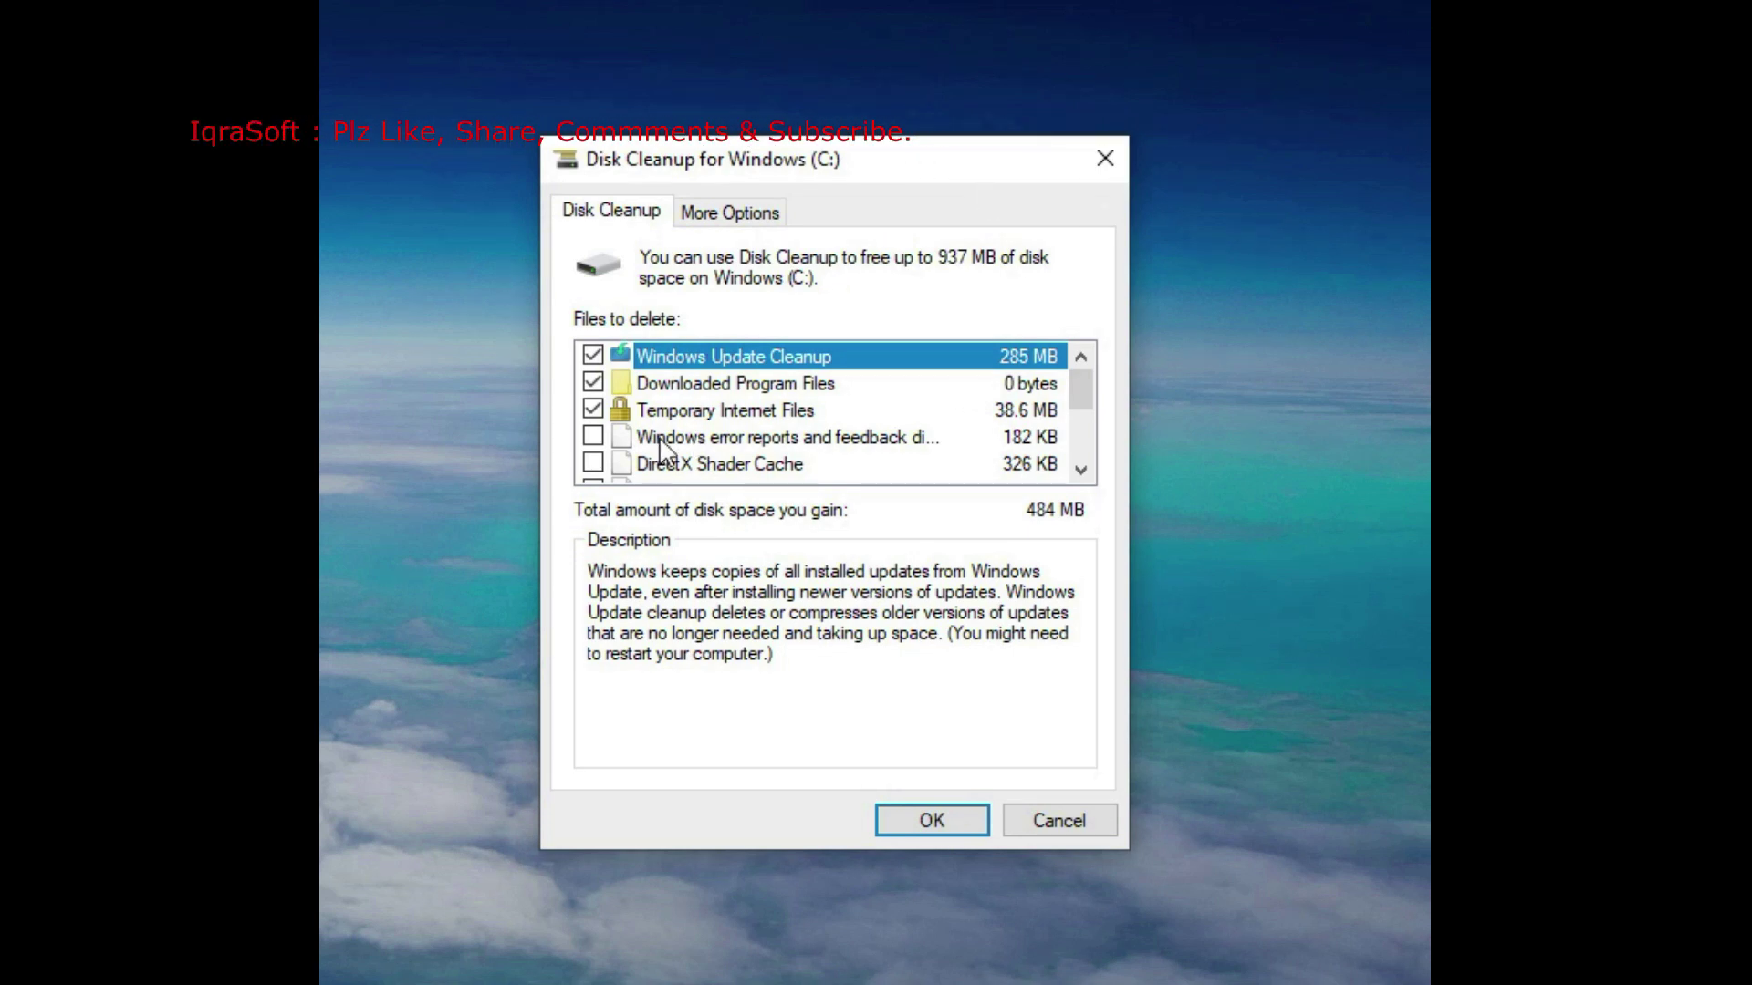
# Mark the Windows error reports, DirectX Shader Cache and remaining file categories for deletion in the system files cleanup
pyautogui.click(696, 442)
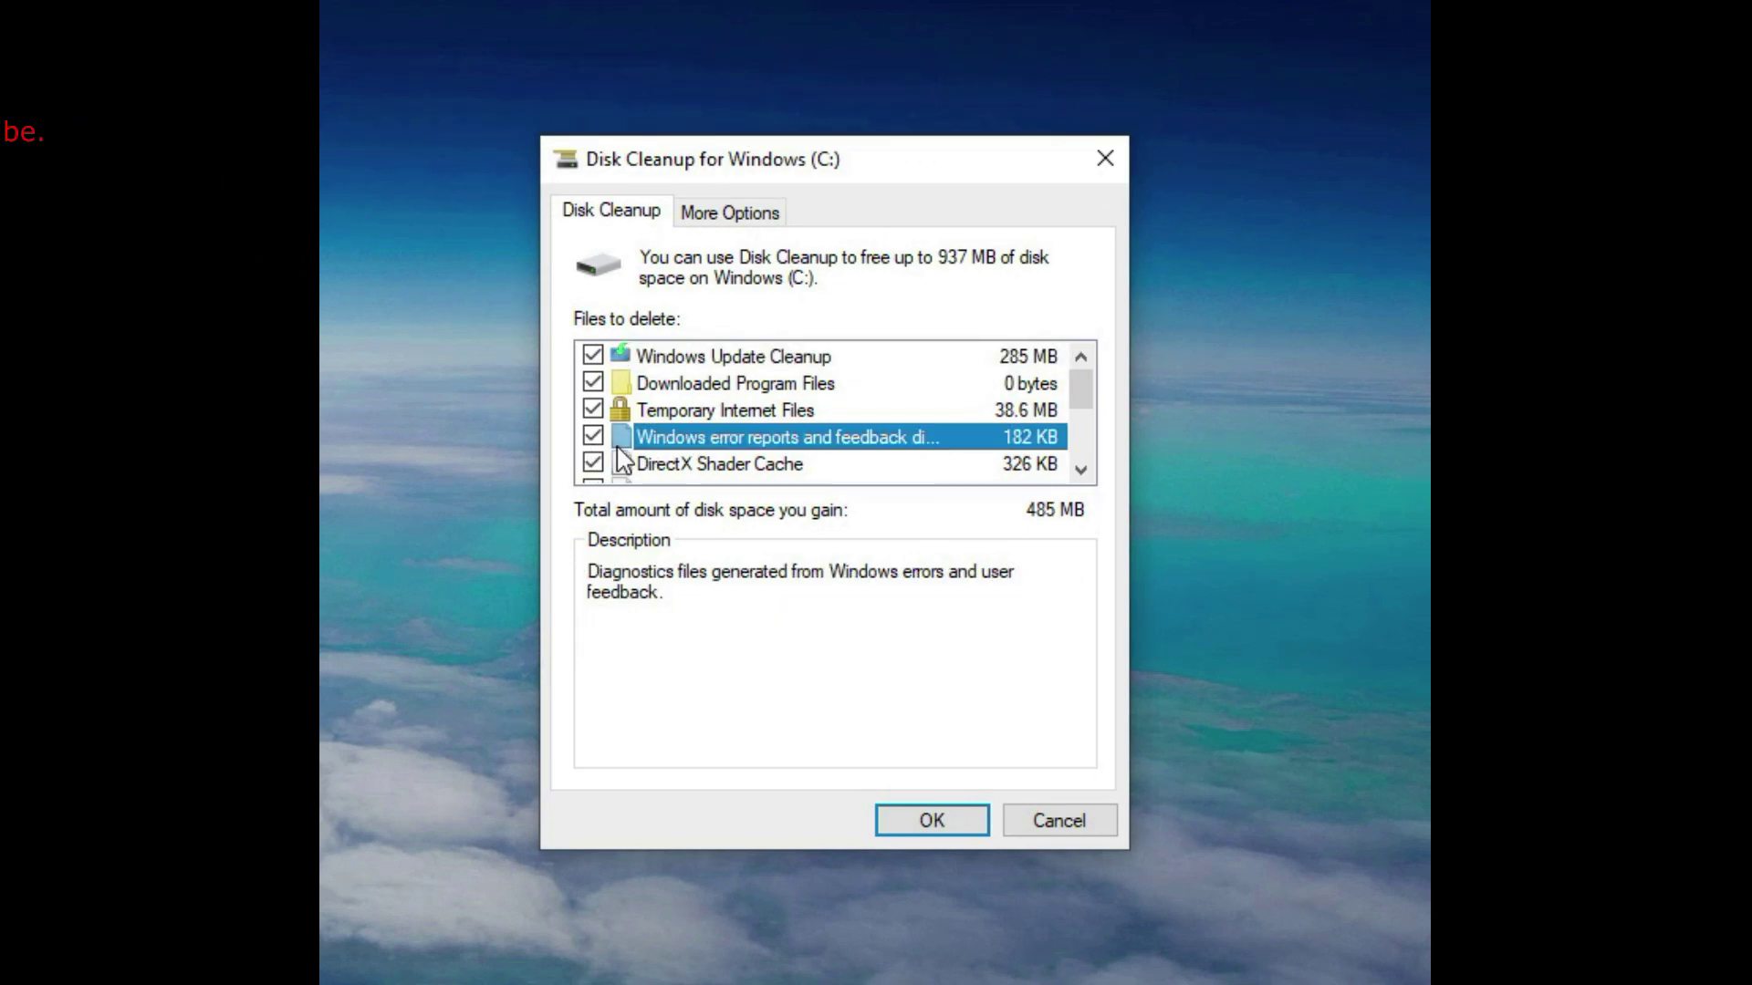
pyautogui.scroll(-2, 620, 456)
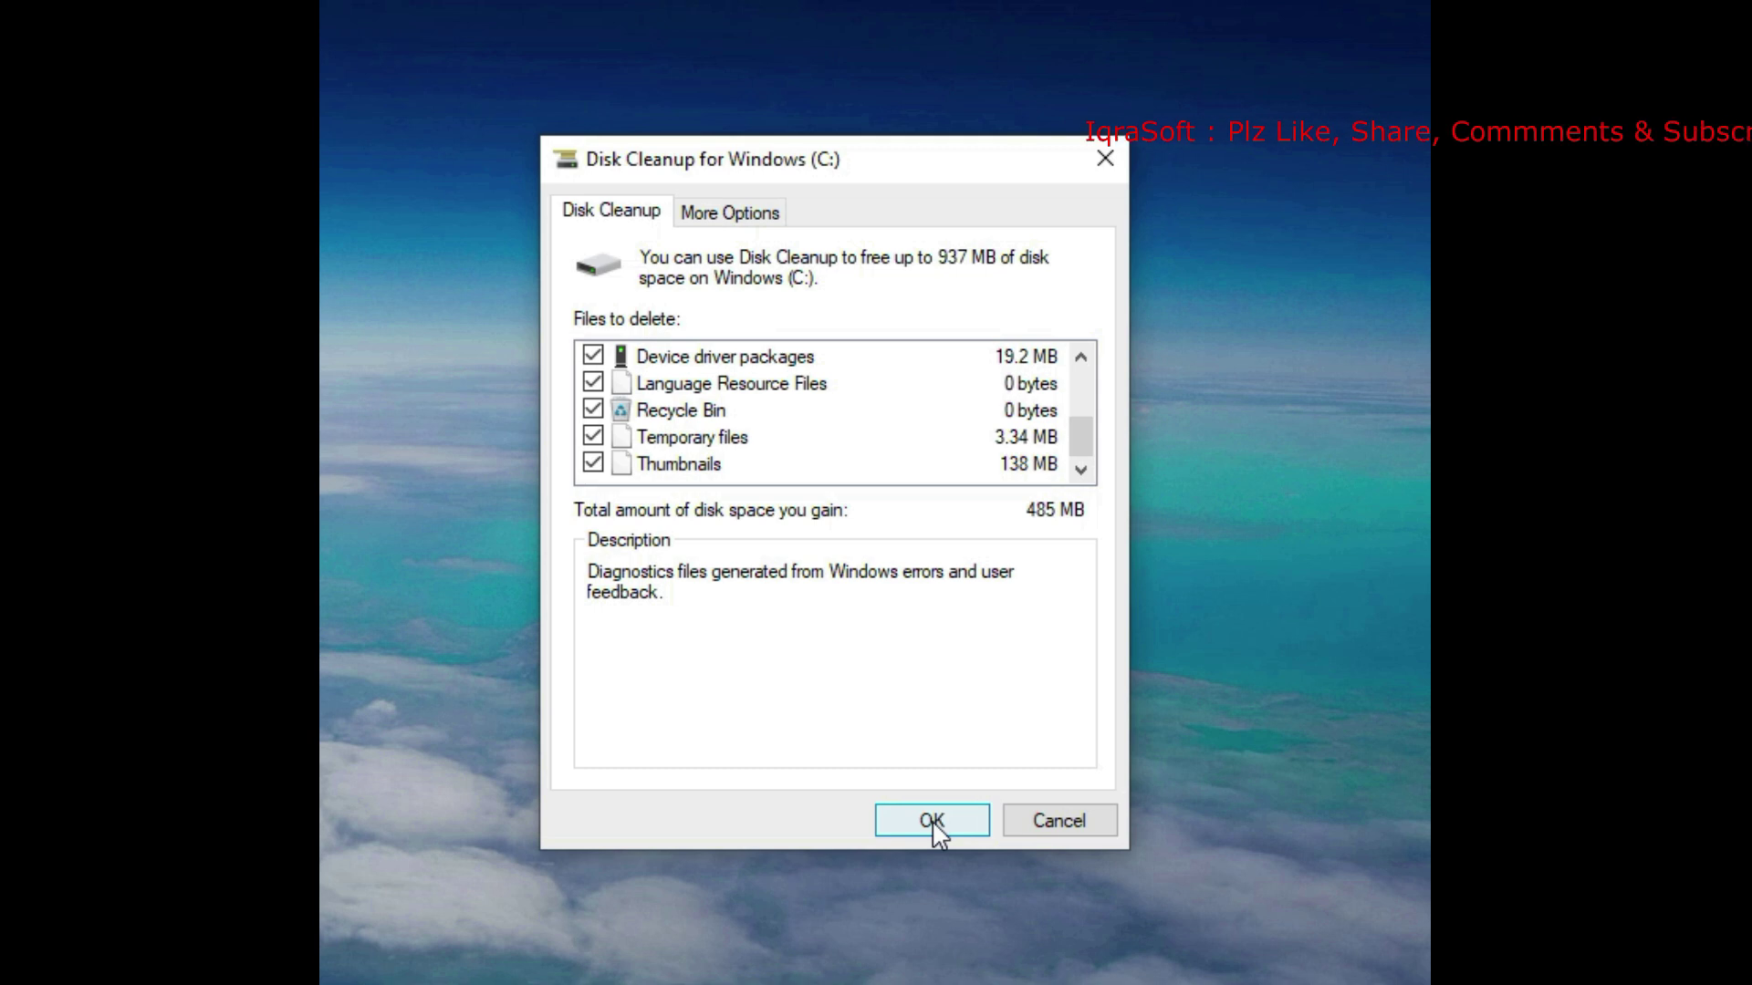
# Open the Programs and Features cleanup from the additional cleanup options and select Adobe Acrobat (64-bit) among the installed programs
pyautogui.click(735, 219)
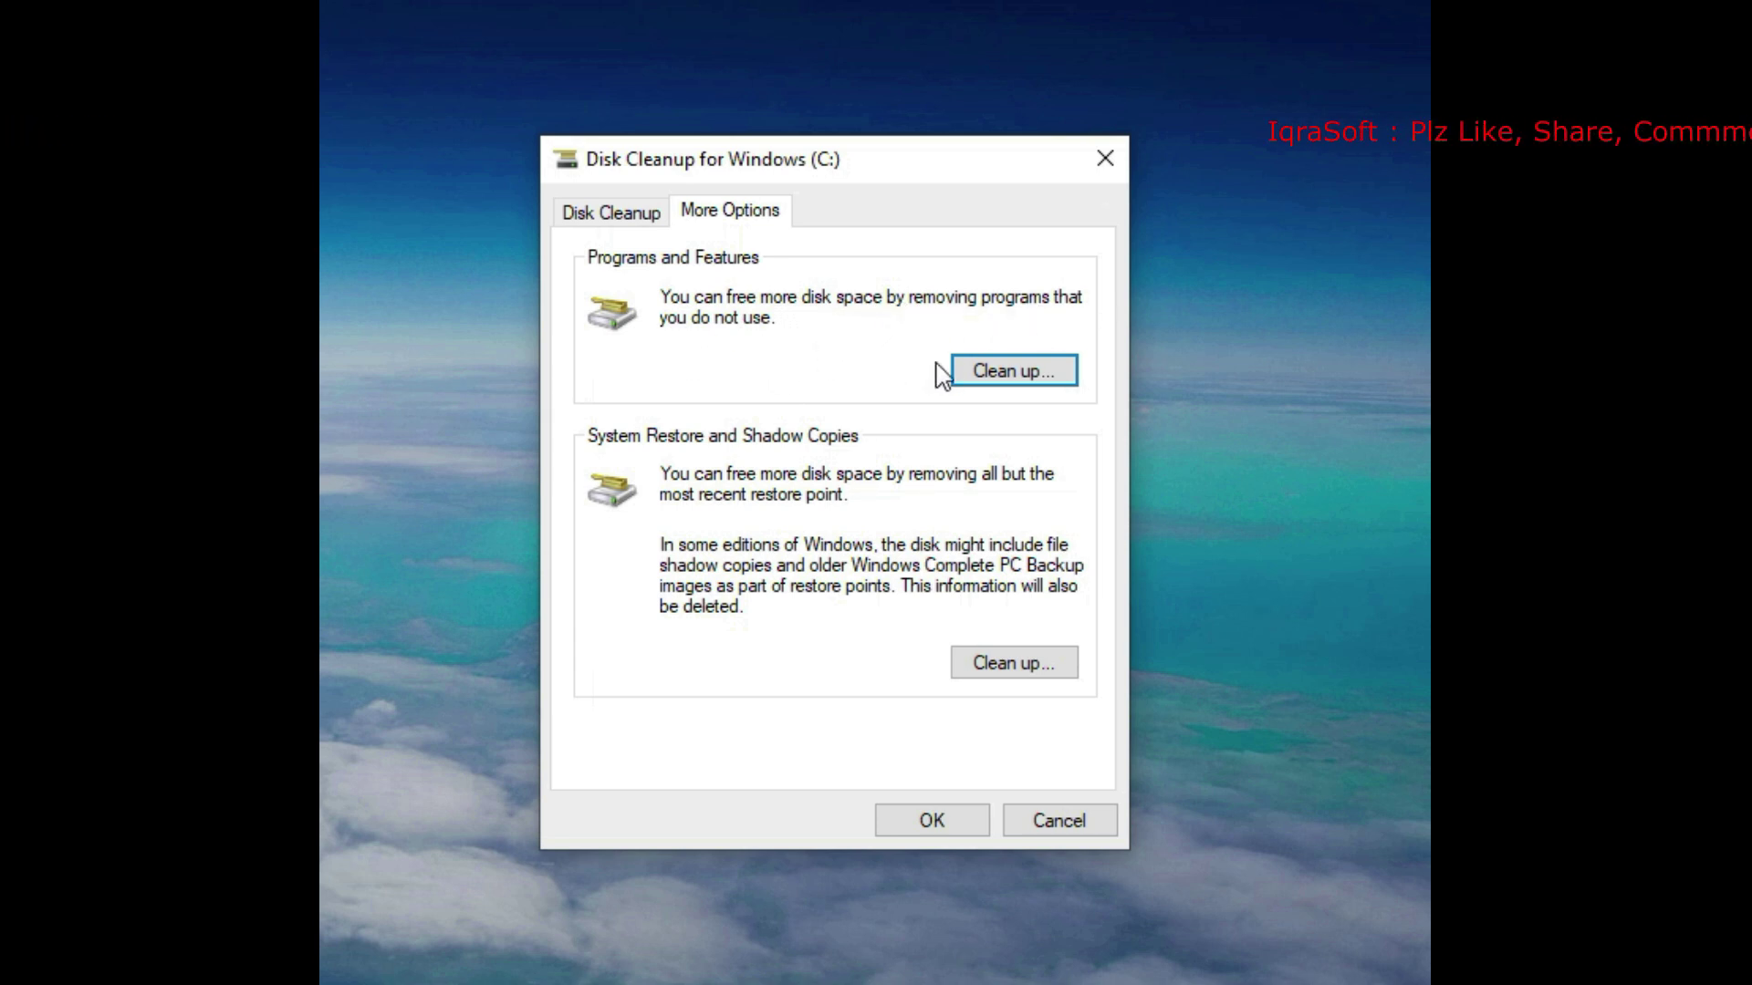
pyautogui.click(1008, 379)
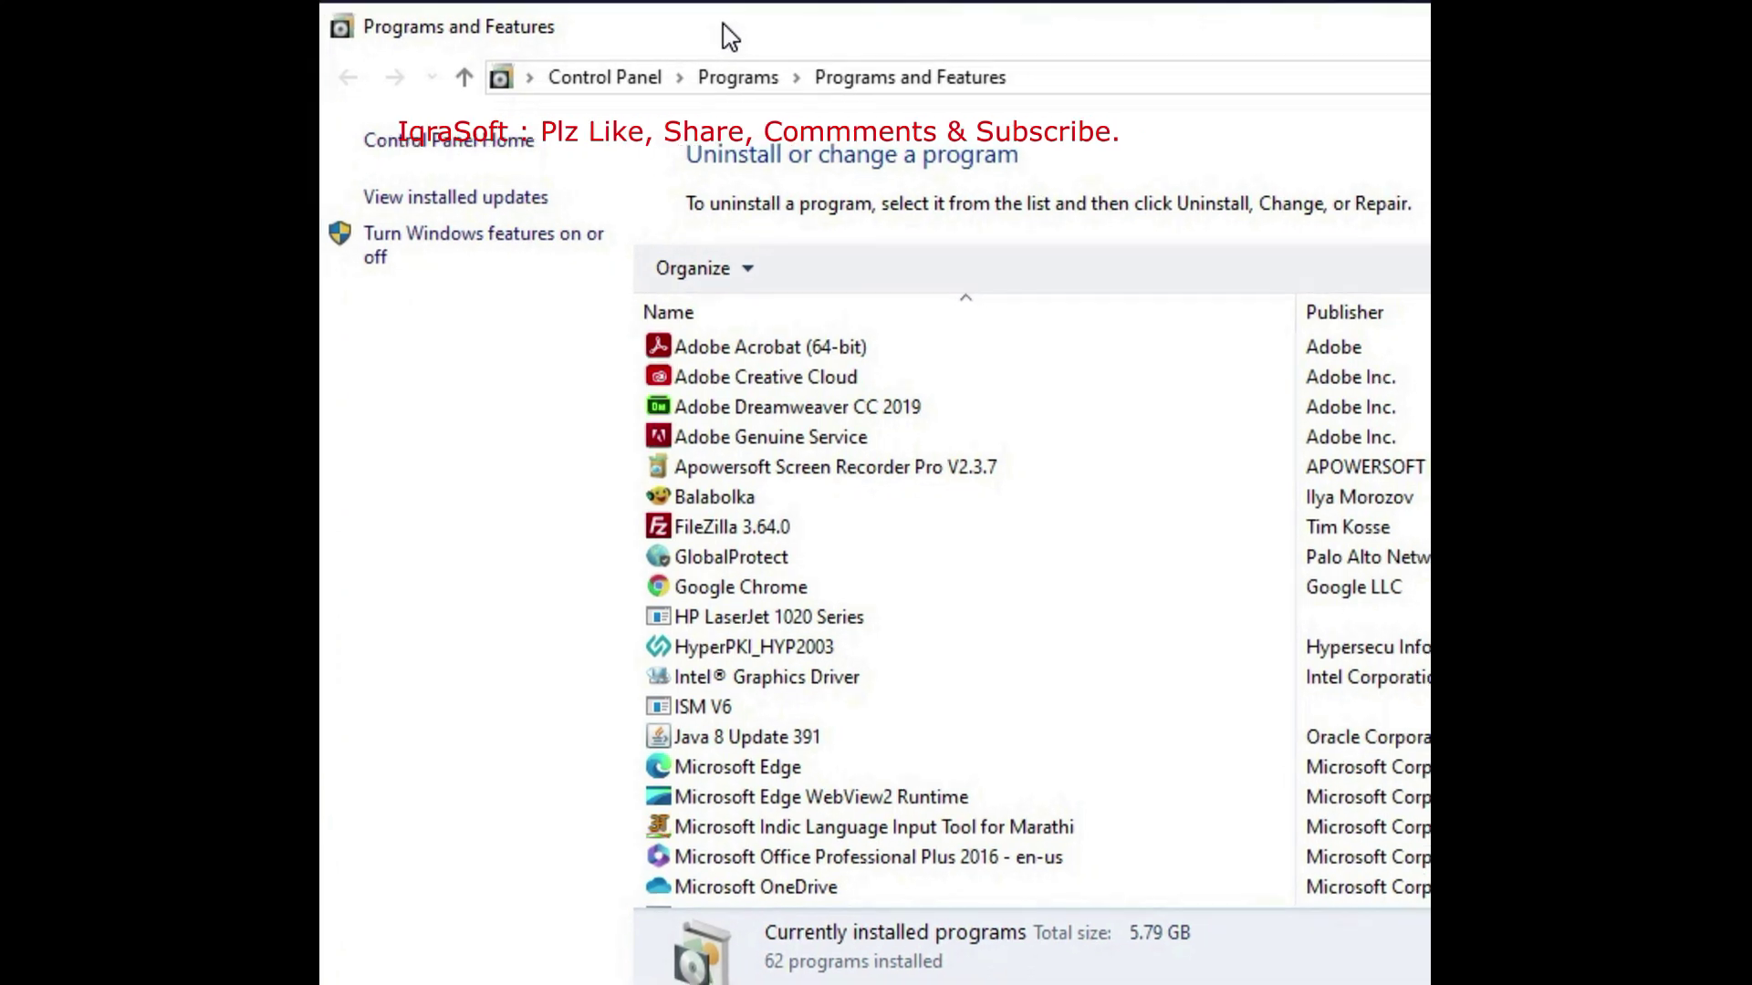
pyautogui.click(785, 344)
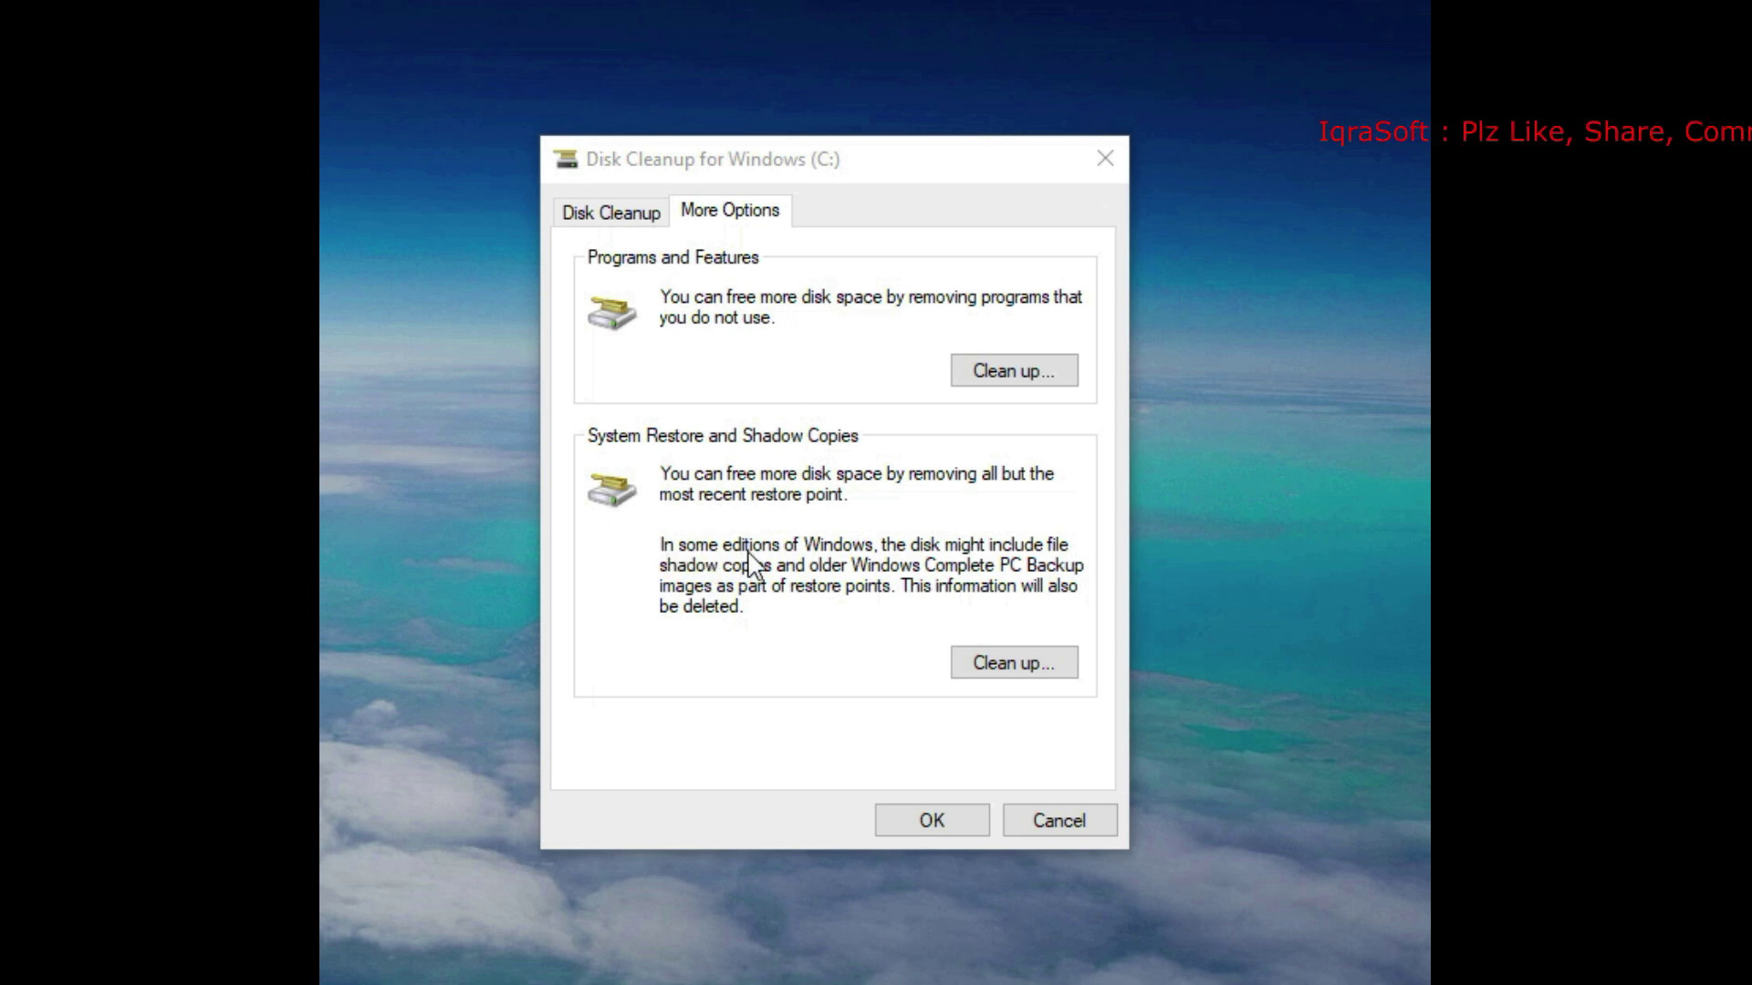
# Open the System Restore and Shadow Copies cleanup and cancel deleting all but the most recent restore point
pyautogui.click(1011, 671)
pyautogui.moveTo(369, 290); pyautogui.dragTo(929, 335)
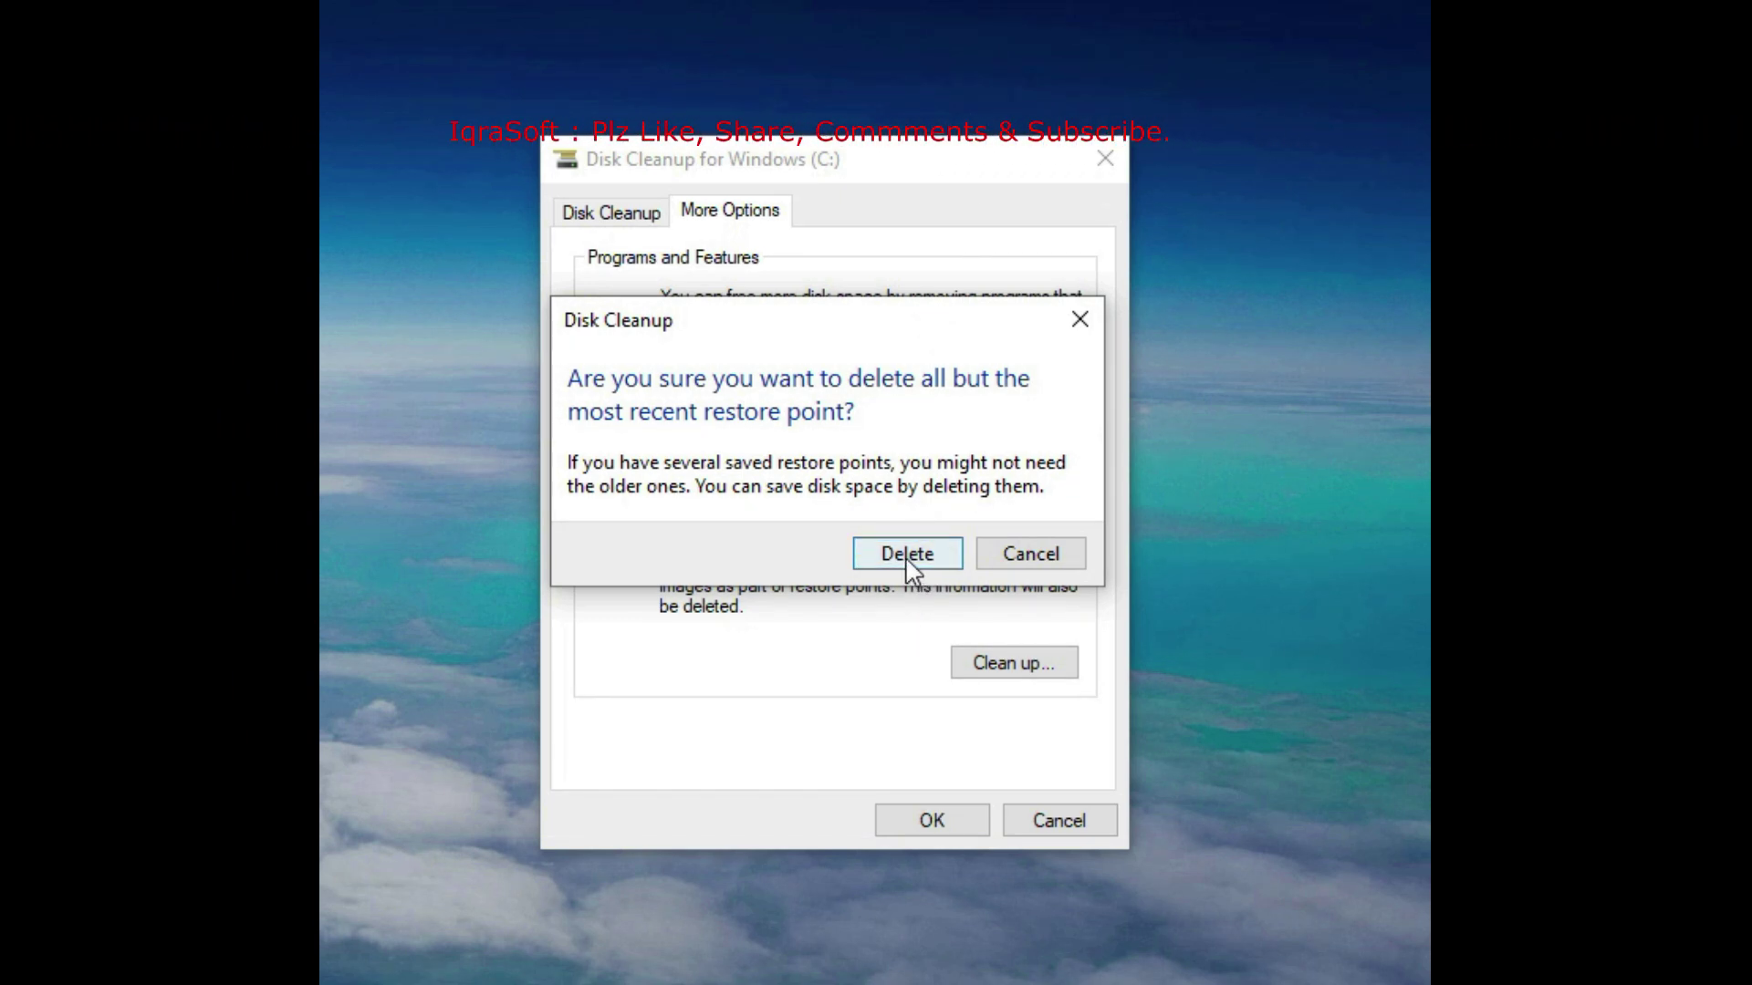
pyautogui.click(1025, 564)
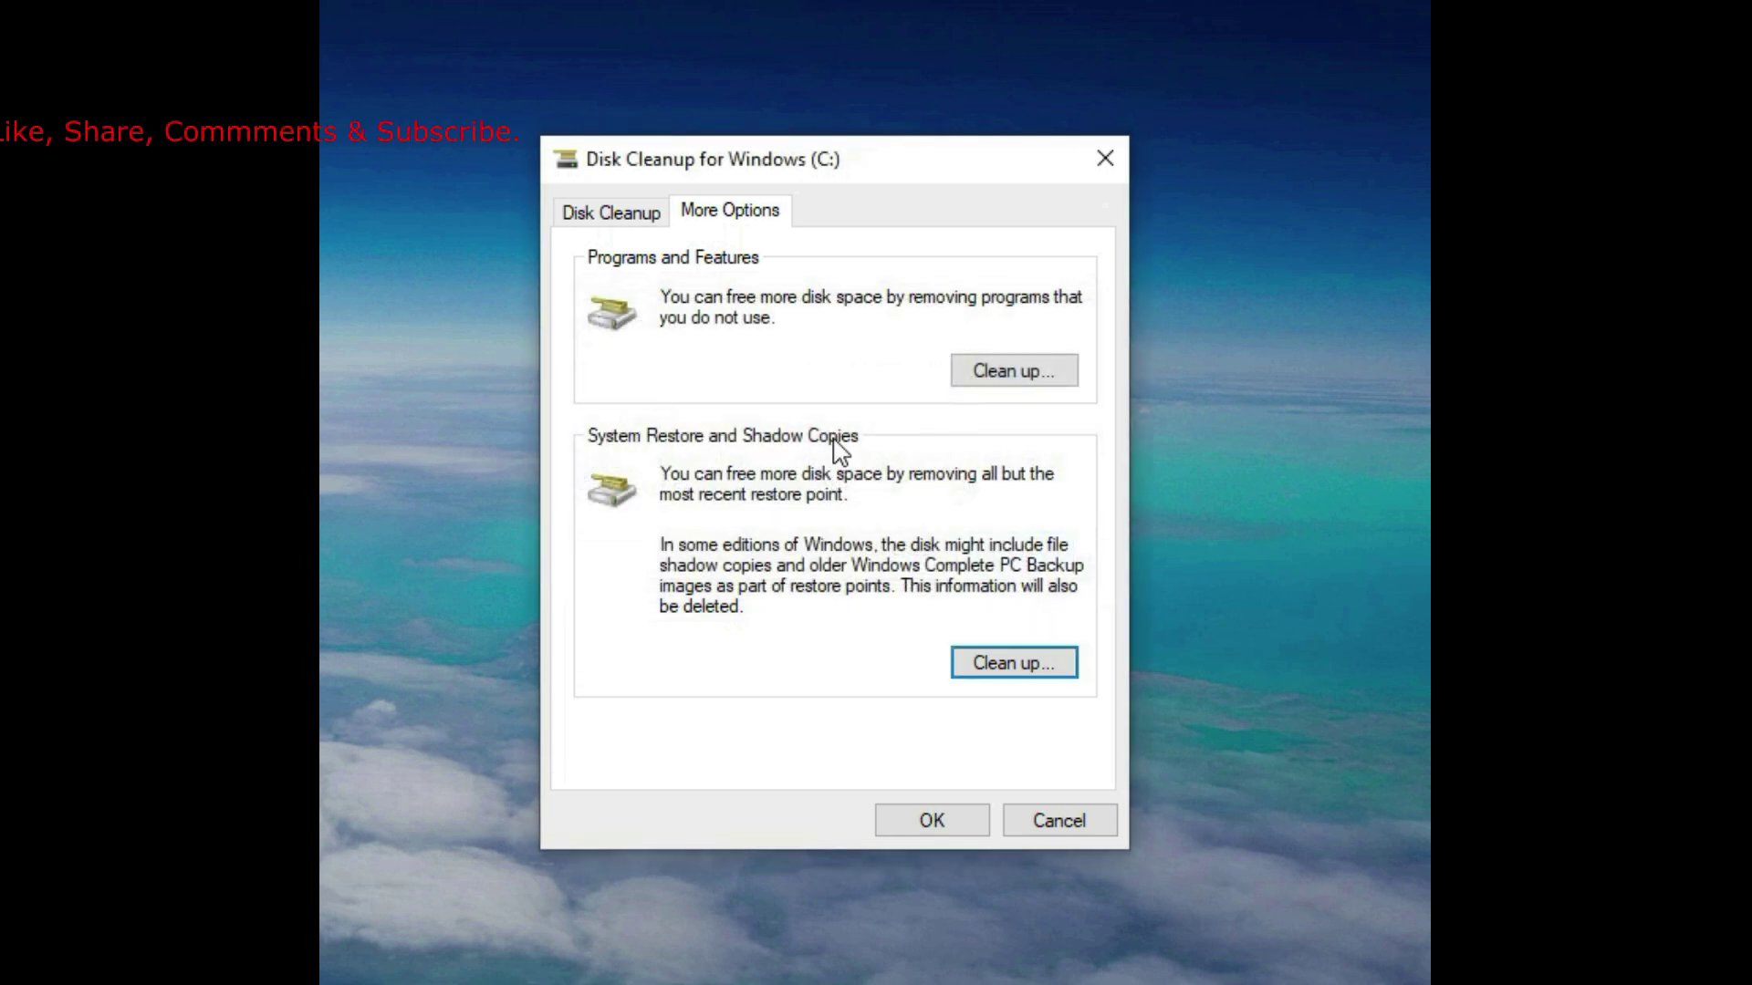
# Run the cleanup of the marked file categories on Windows (C:) and approve permanently deleting the files
pyautogui.click(626, 216)
pyautogui.click(884, 820)
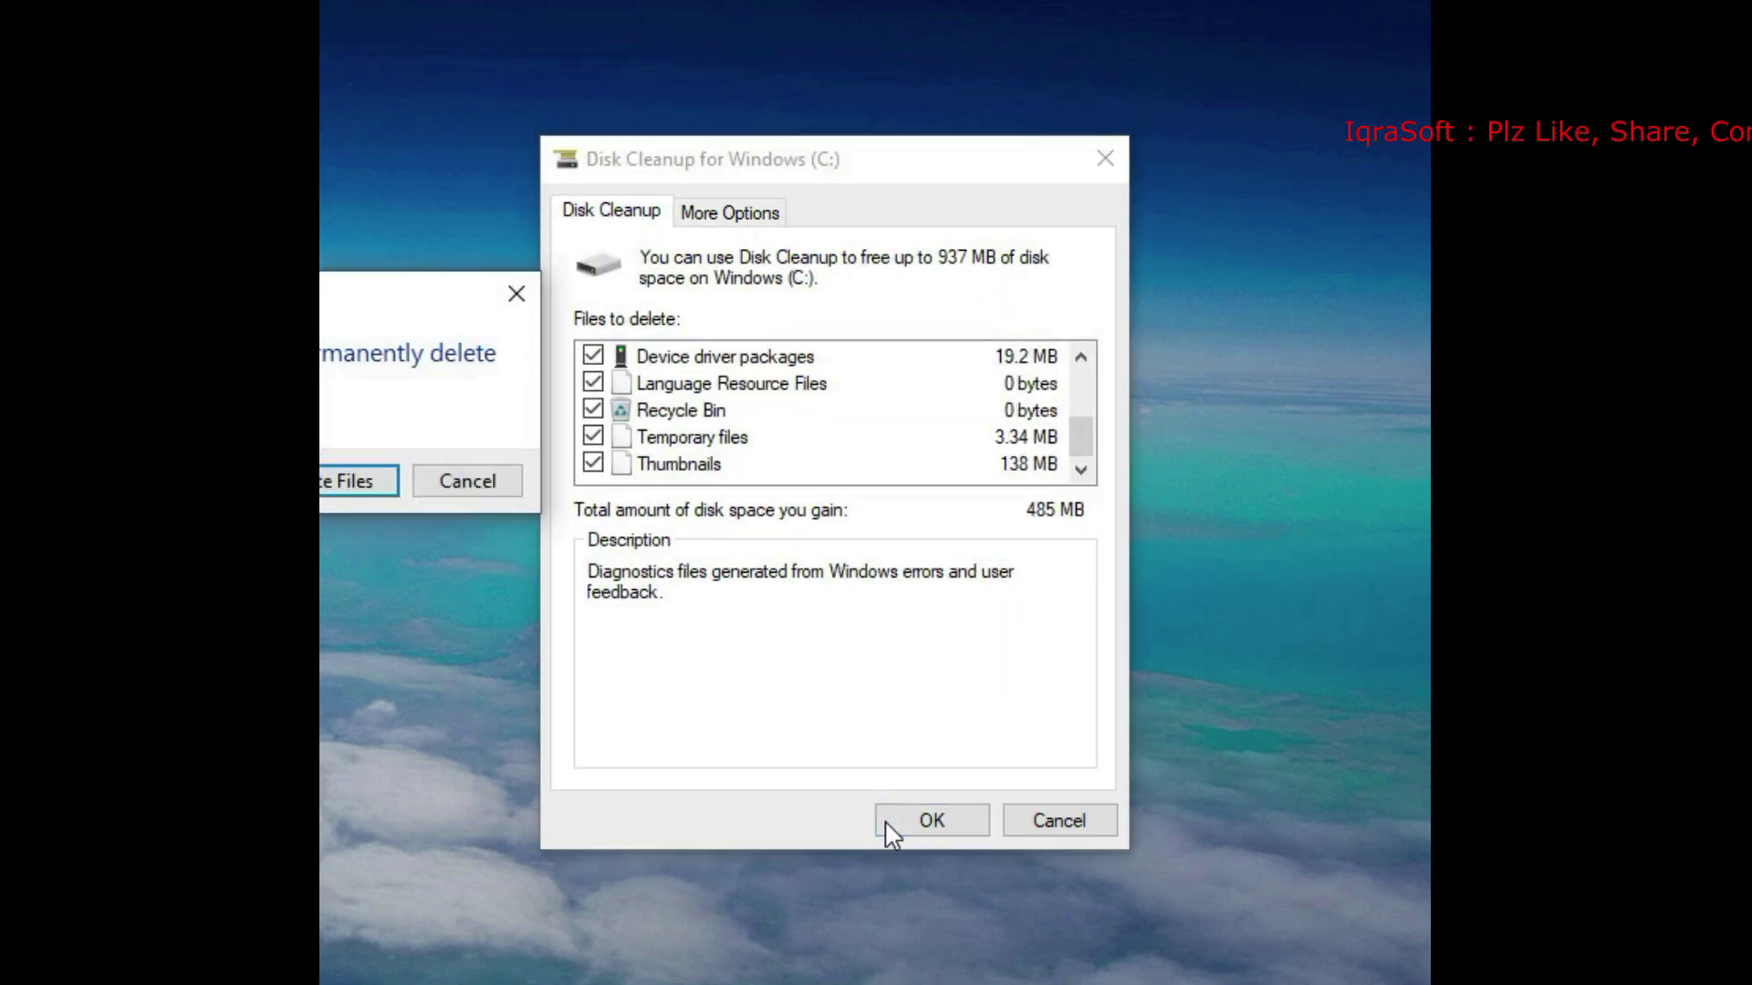
pyautogui.moveTo(406, 311); pyautogui.dragTo(949, 394)
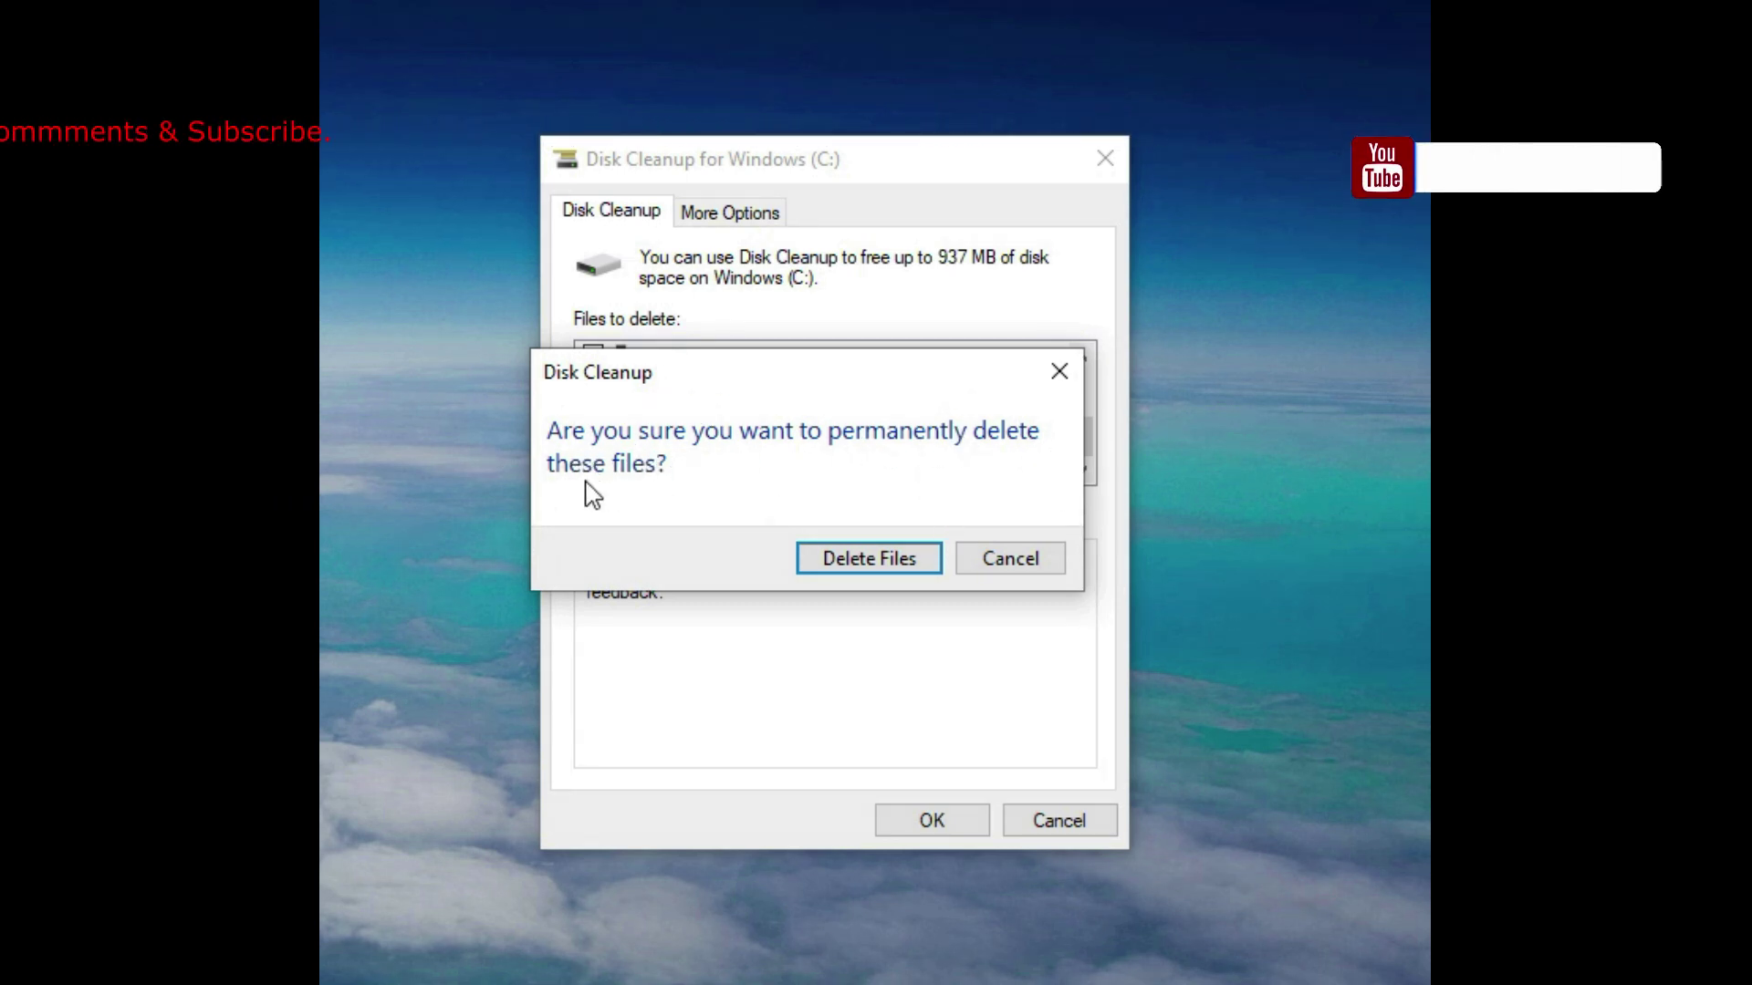
pyautogui.click(865, 560)
pyautogui.moveTo(437, 385); pyautogui.dragTo(950, 397)
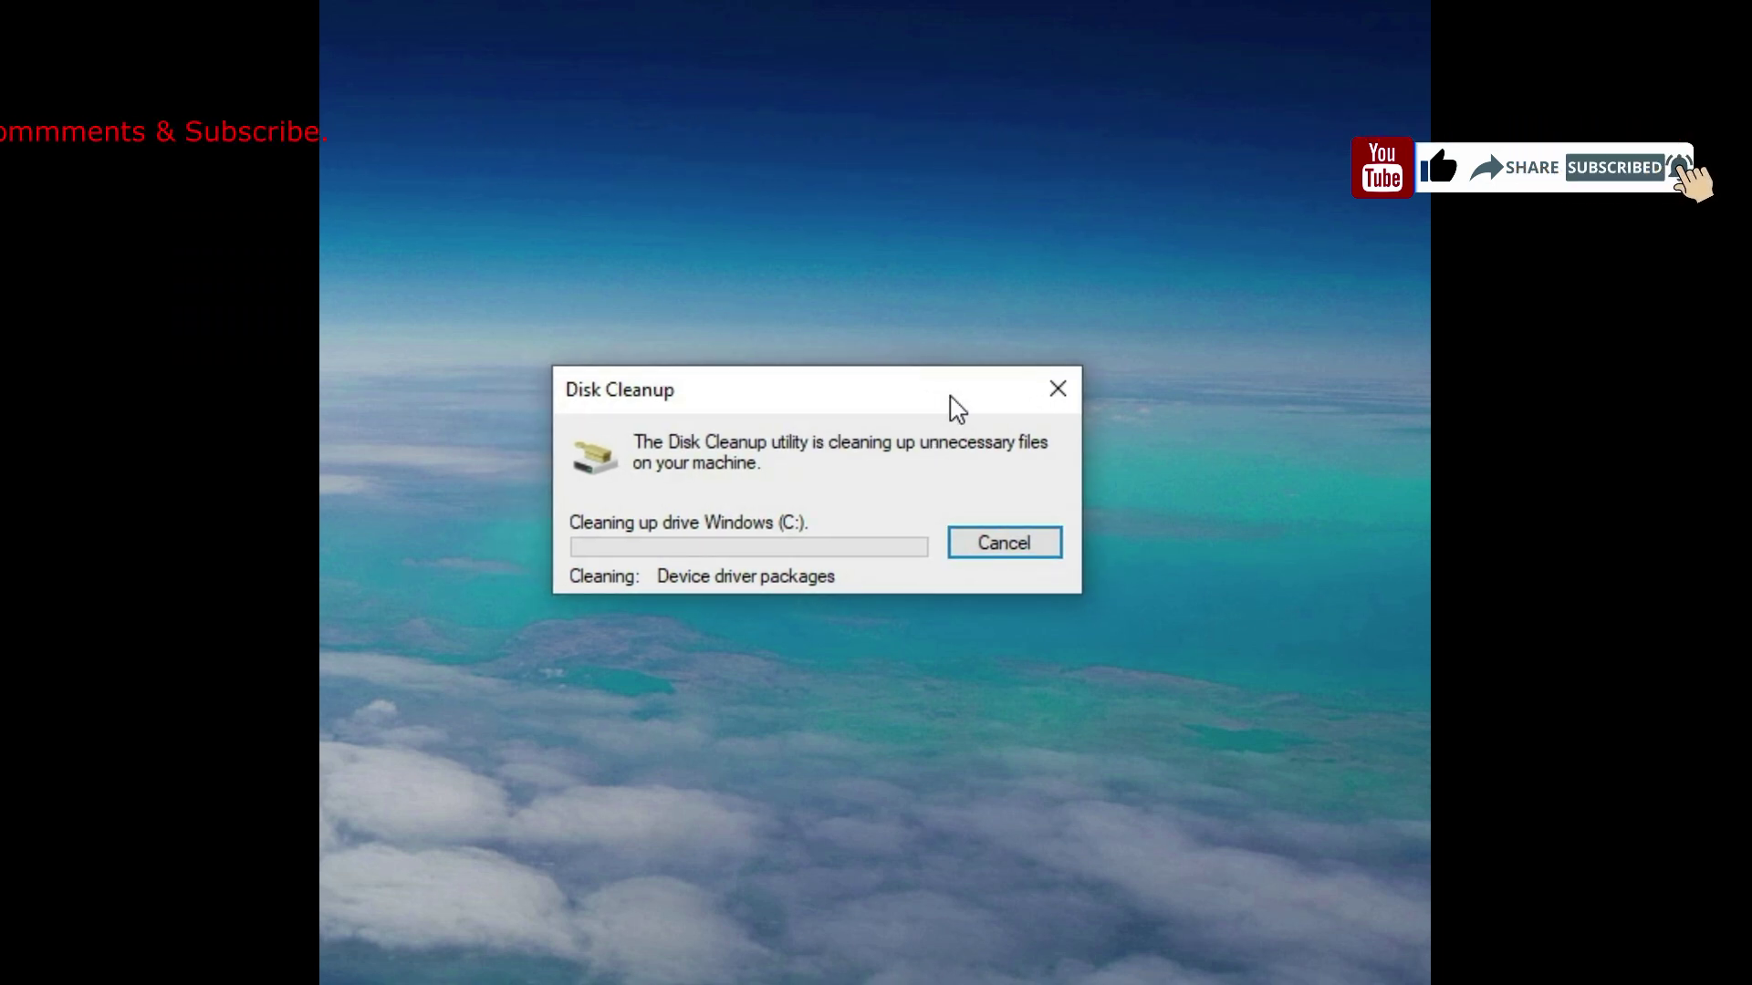
pyautogui.moveTo(949, 395); pyautogui.dragTo(1011, 394)
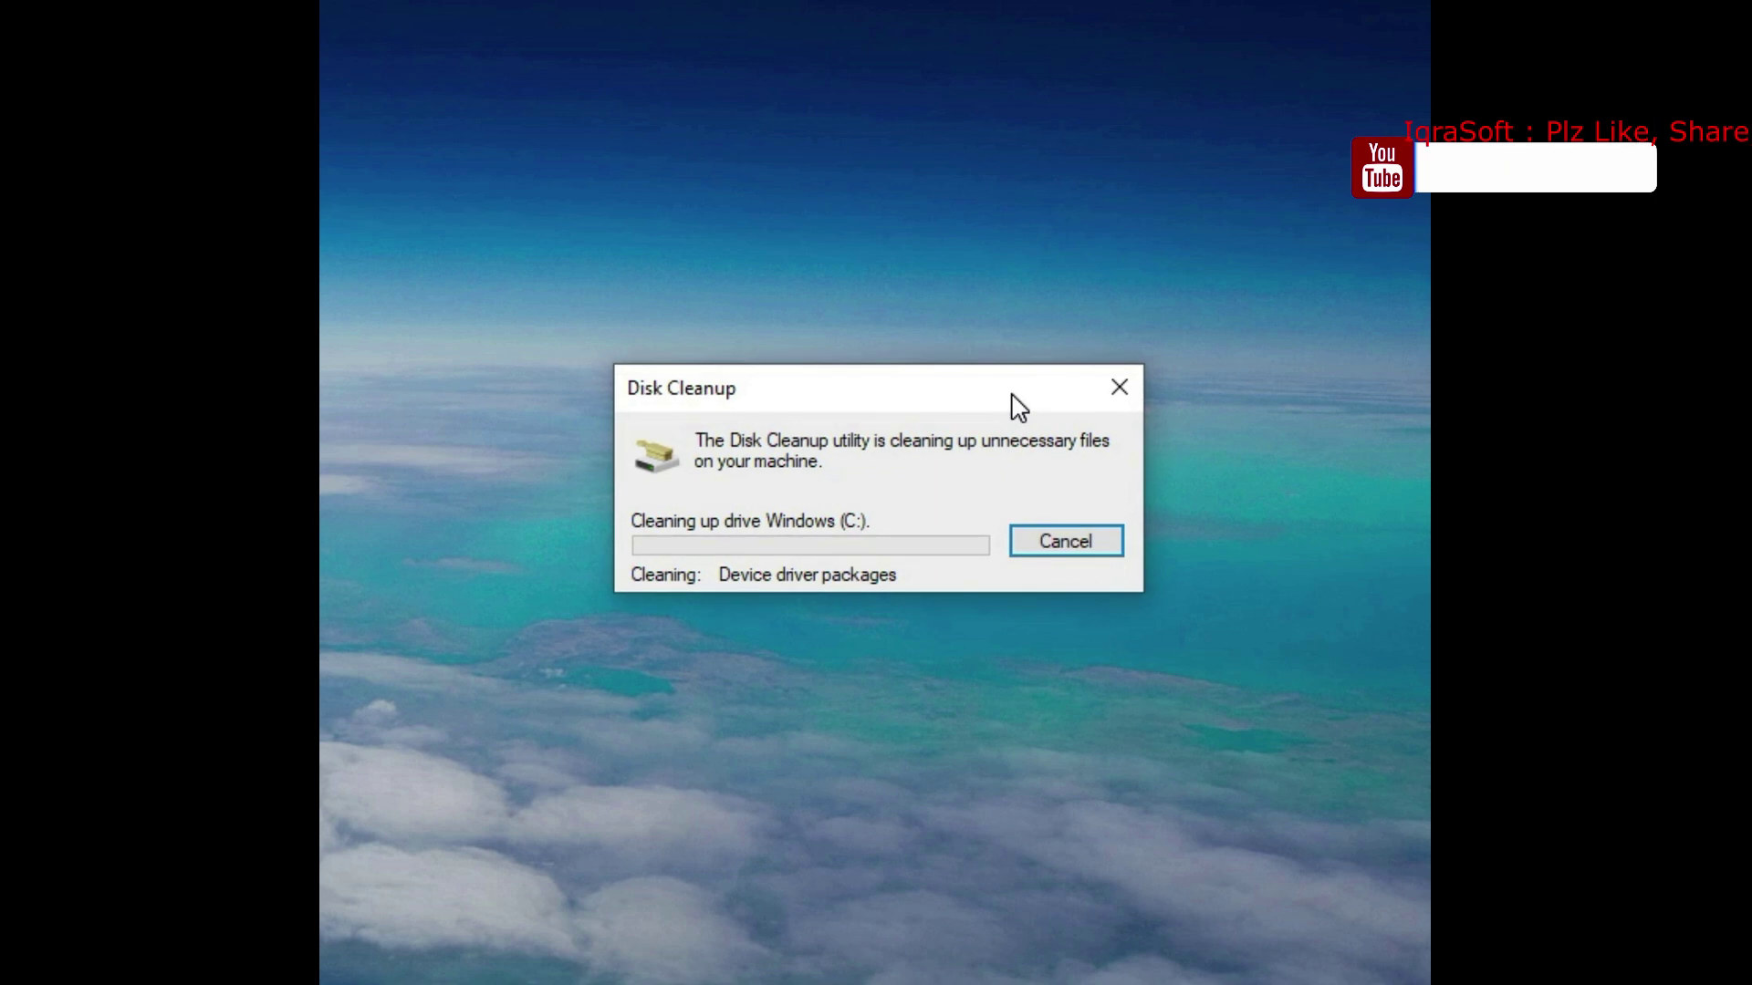
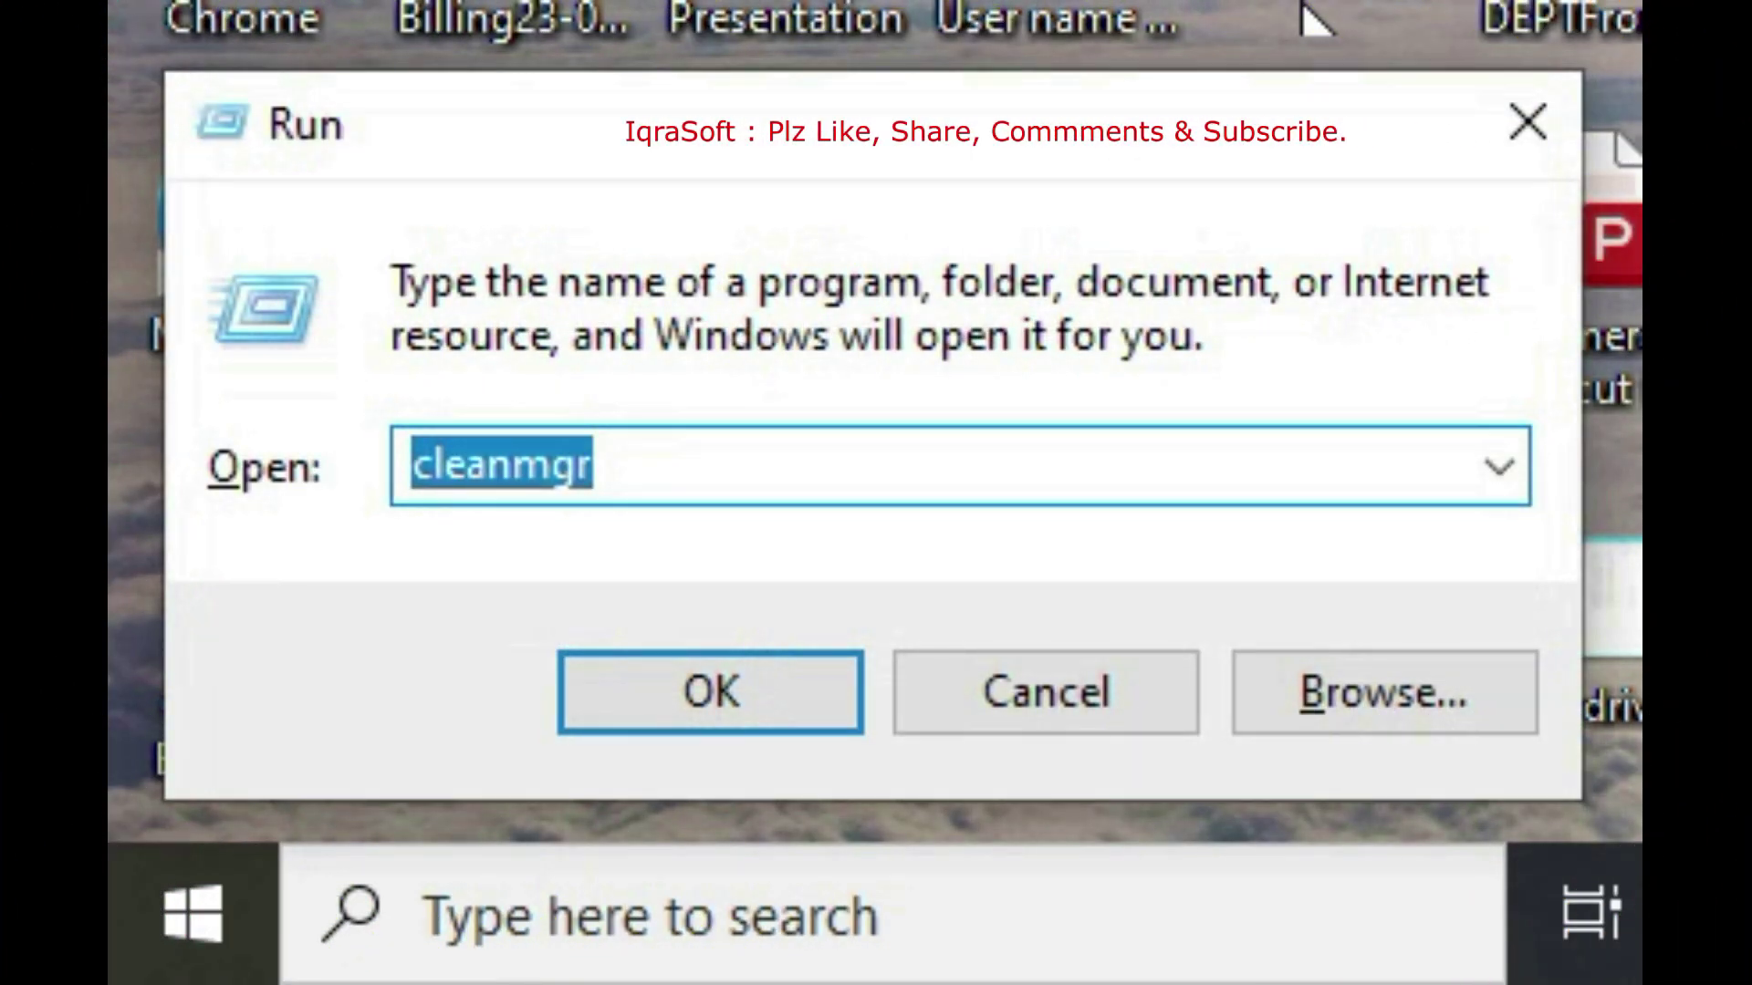
# Launch Task Manager by running the taskmgr command
pyautogui.write('taskmgr')
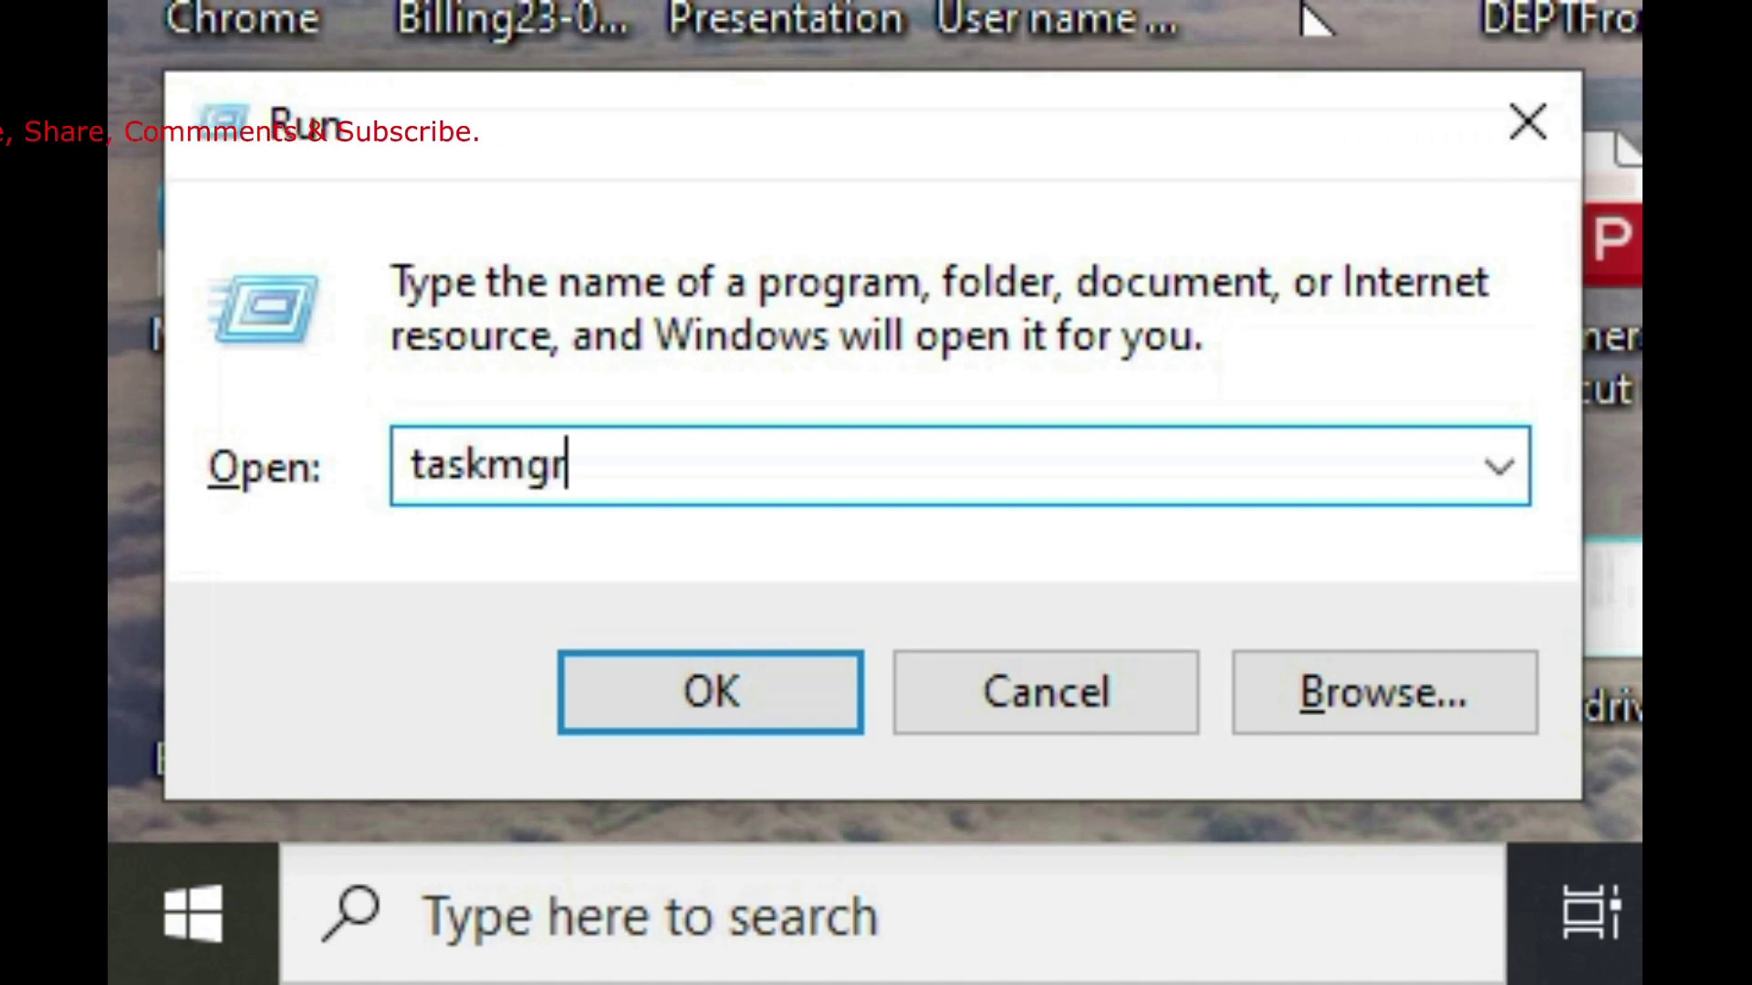
pyautogui.press('Return')
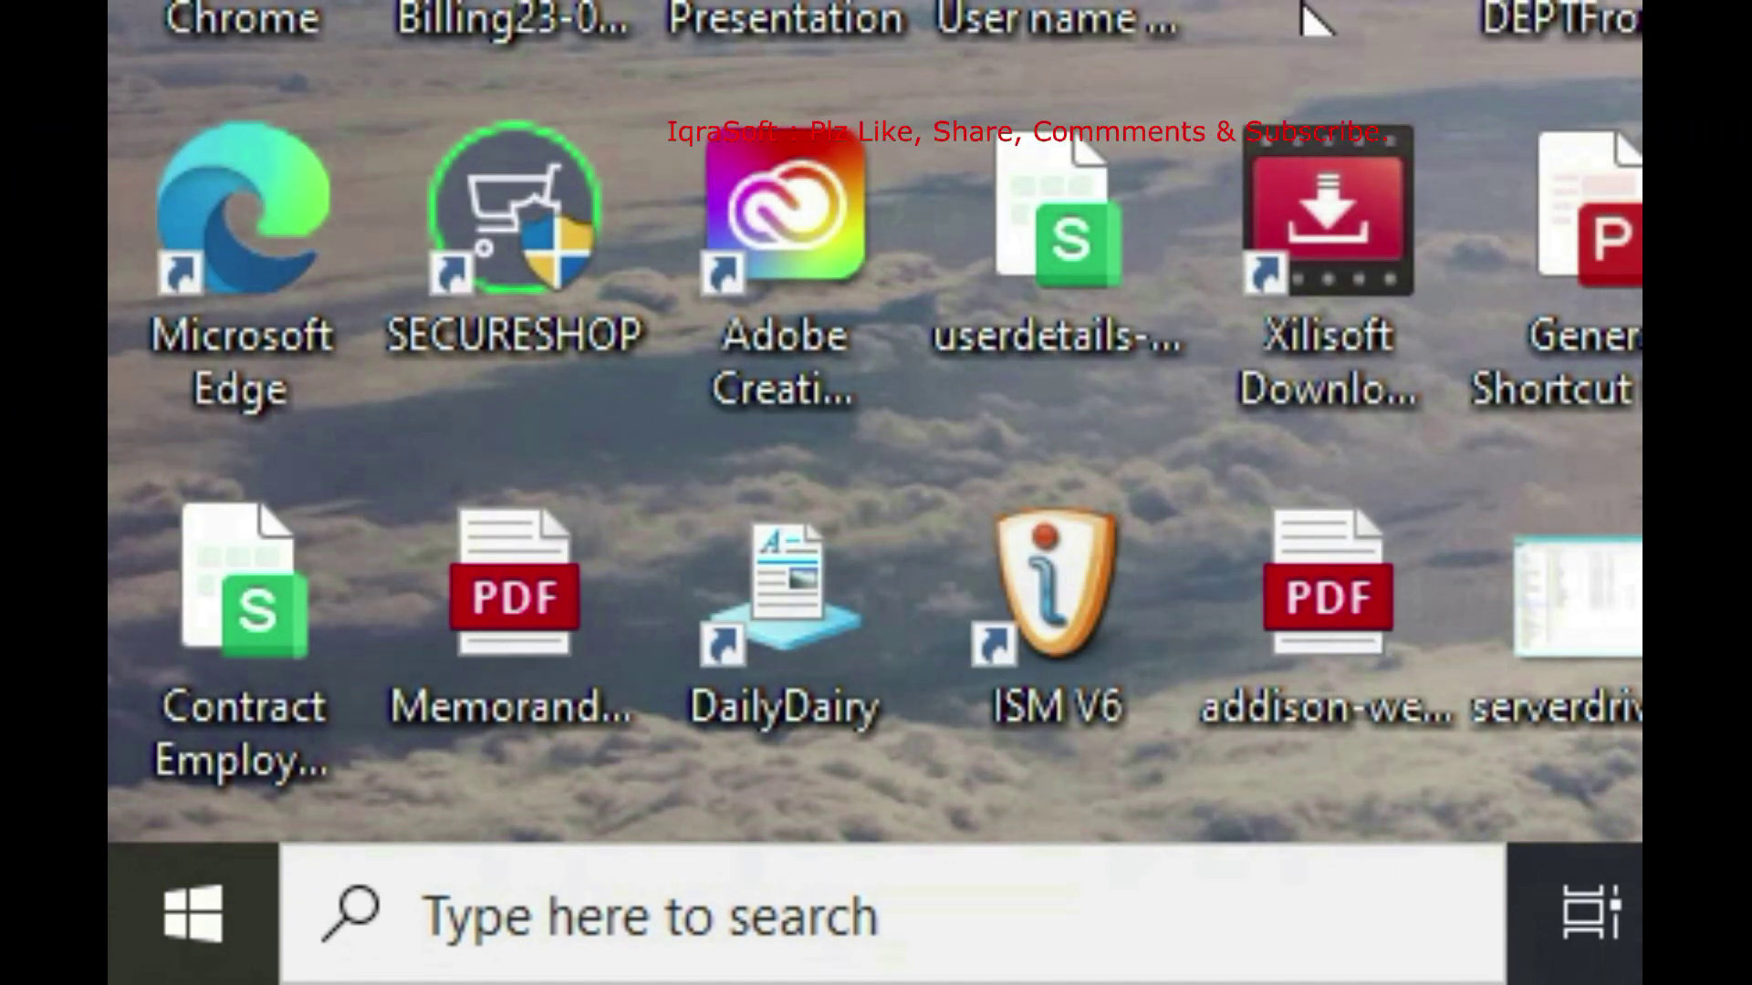
pyautogui.press('super+r')
pyautogui.write('tas')
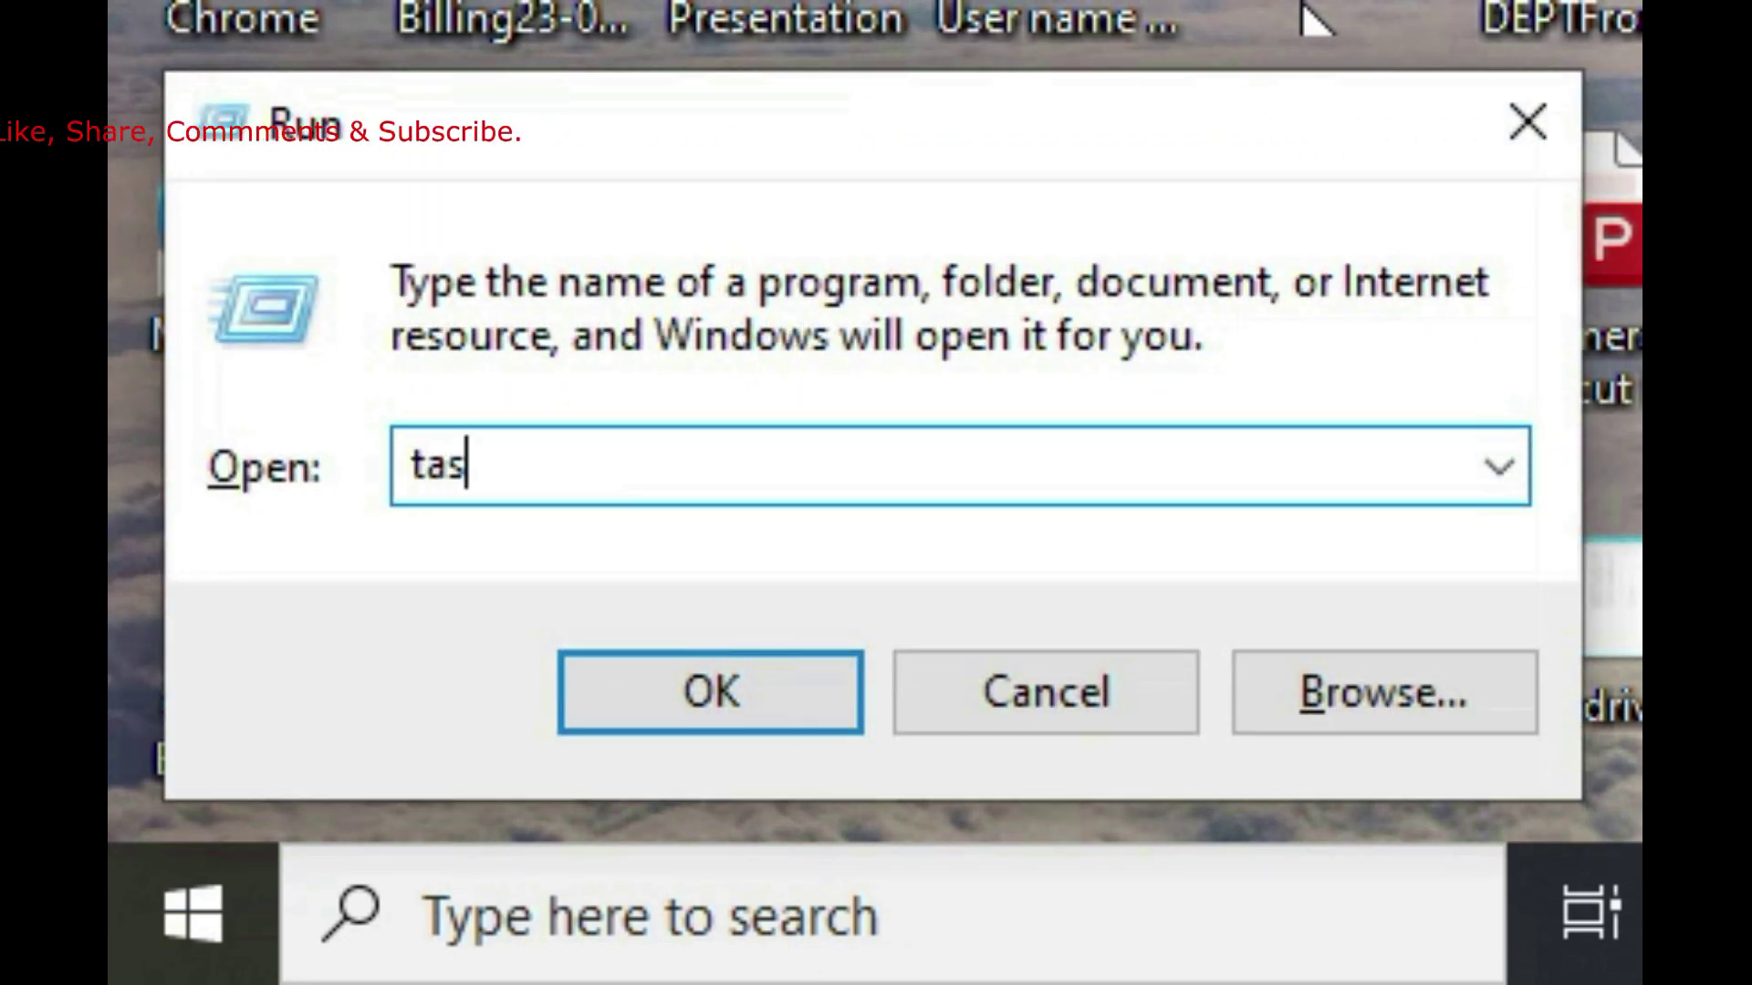
pyautogui.press('Return')
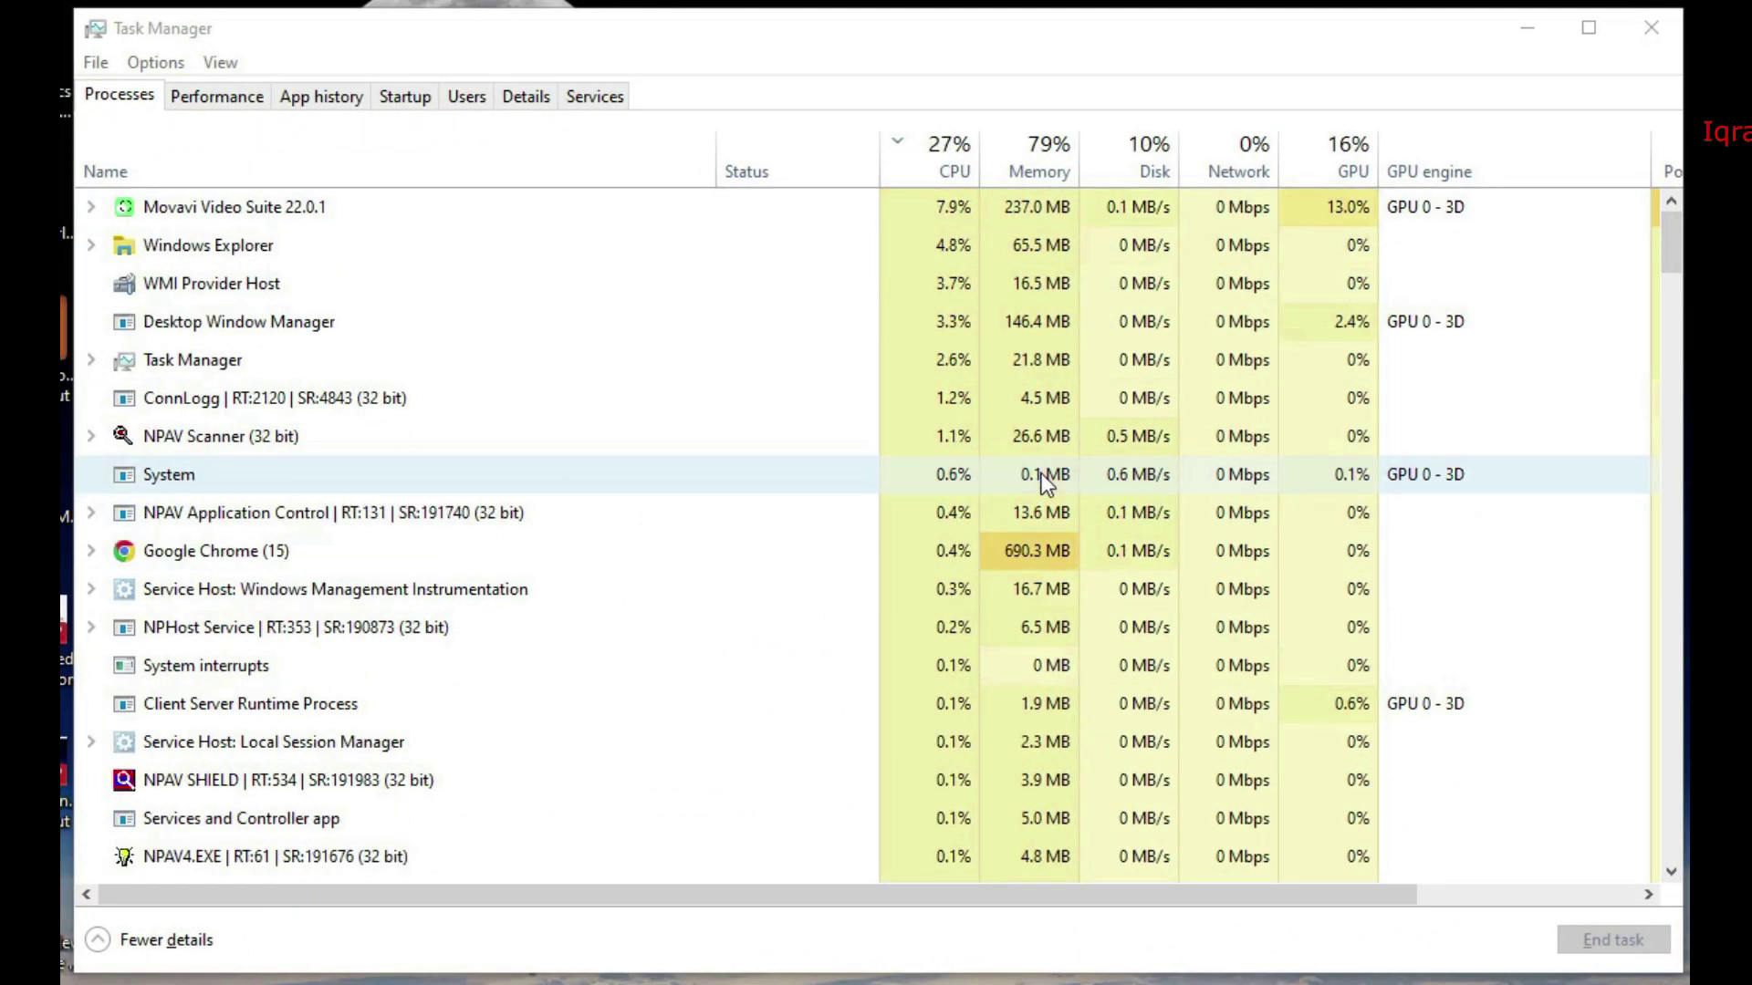
# Sort the running processes by CPU usage with the highest first, and select the Google Chrome process
pyautogui.click(934, 170)
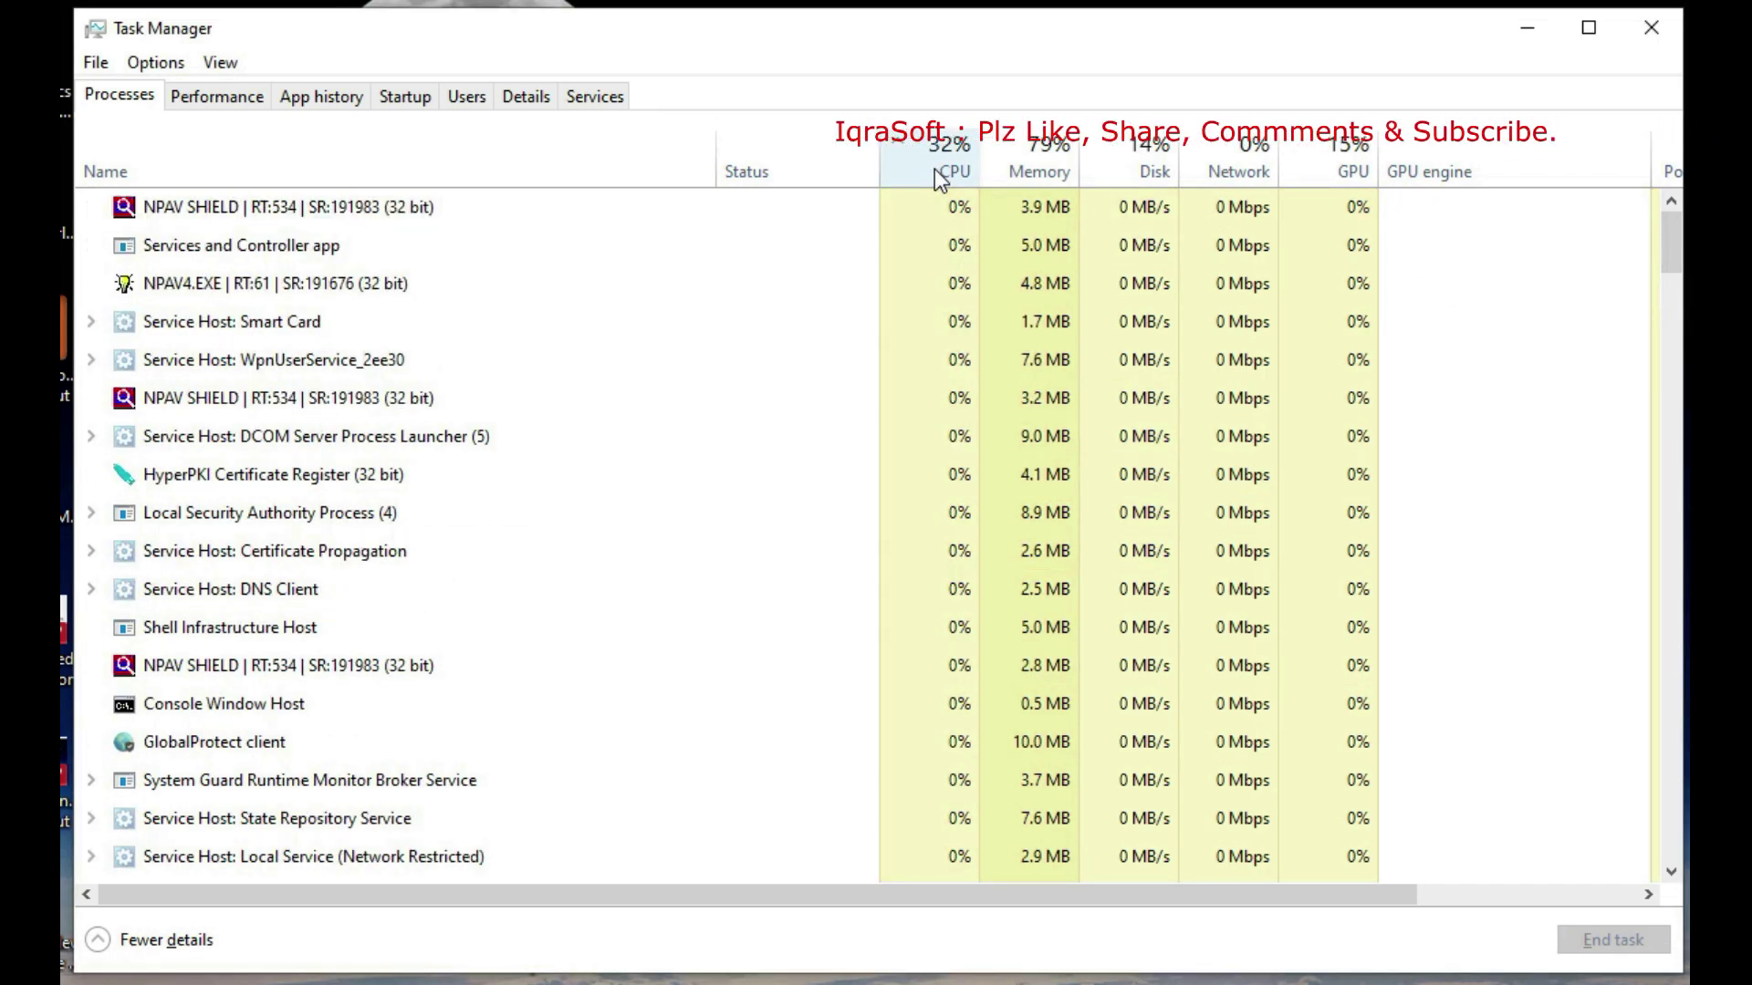
pyautogui.click(934, 170)
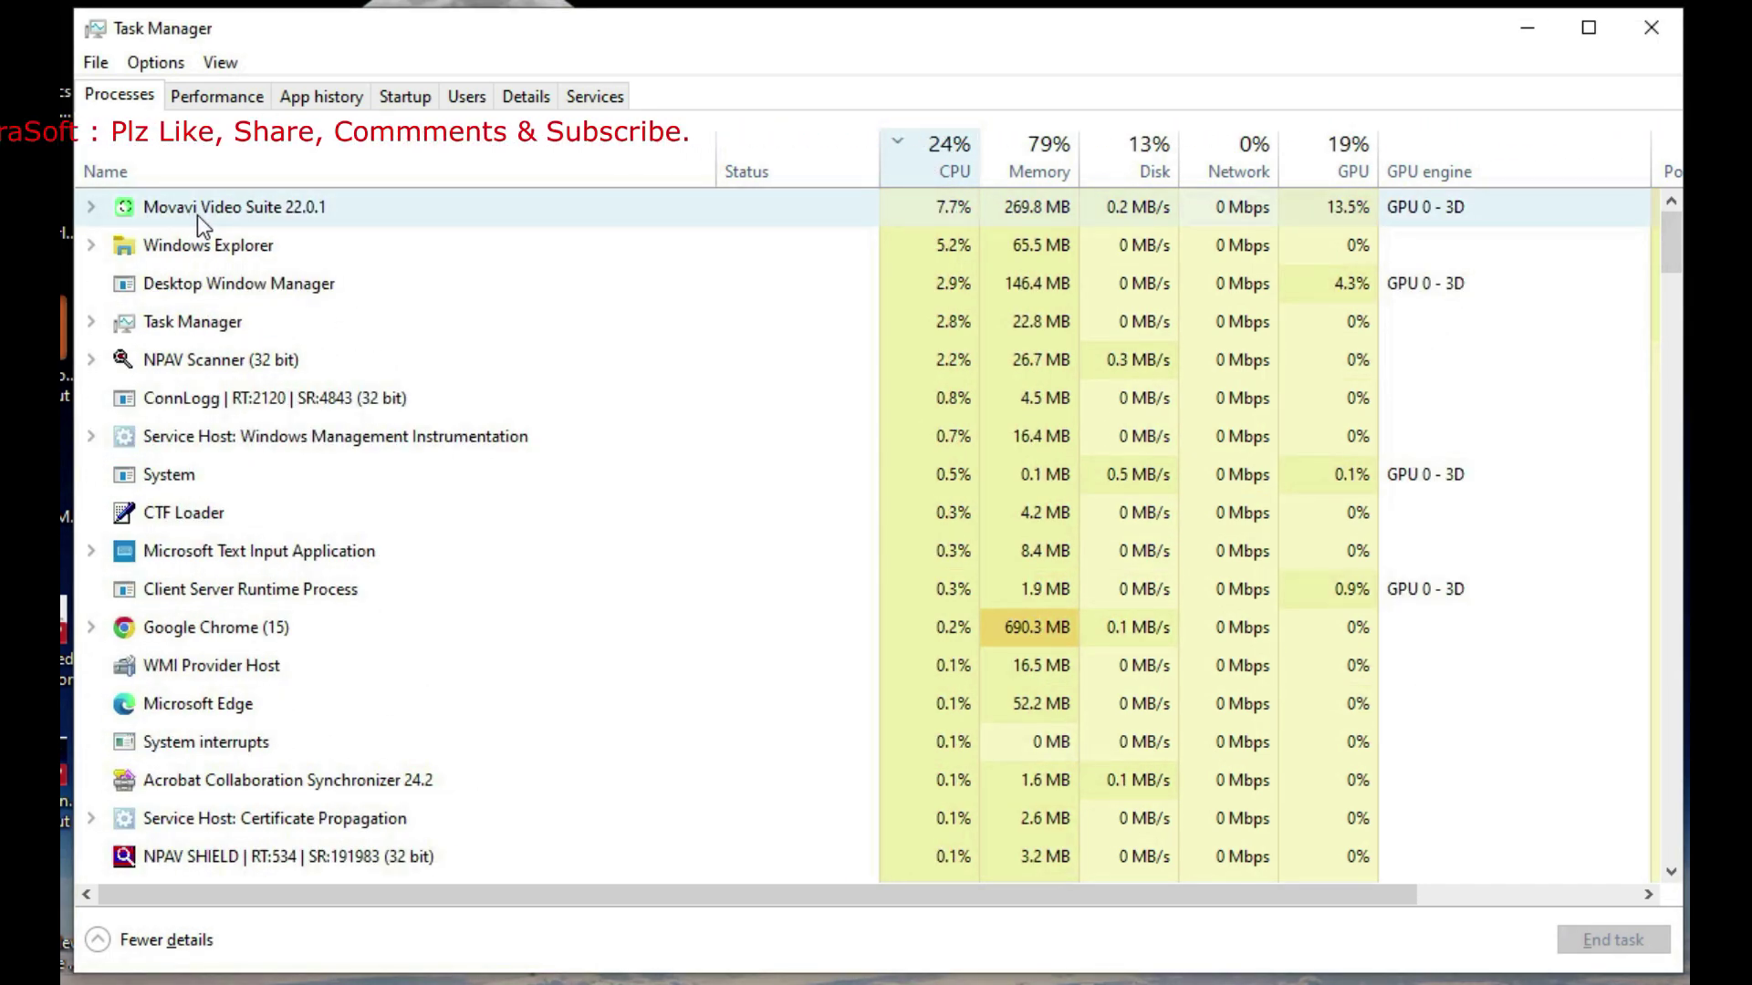
pyautogui.click(1044, 627)
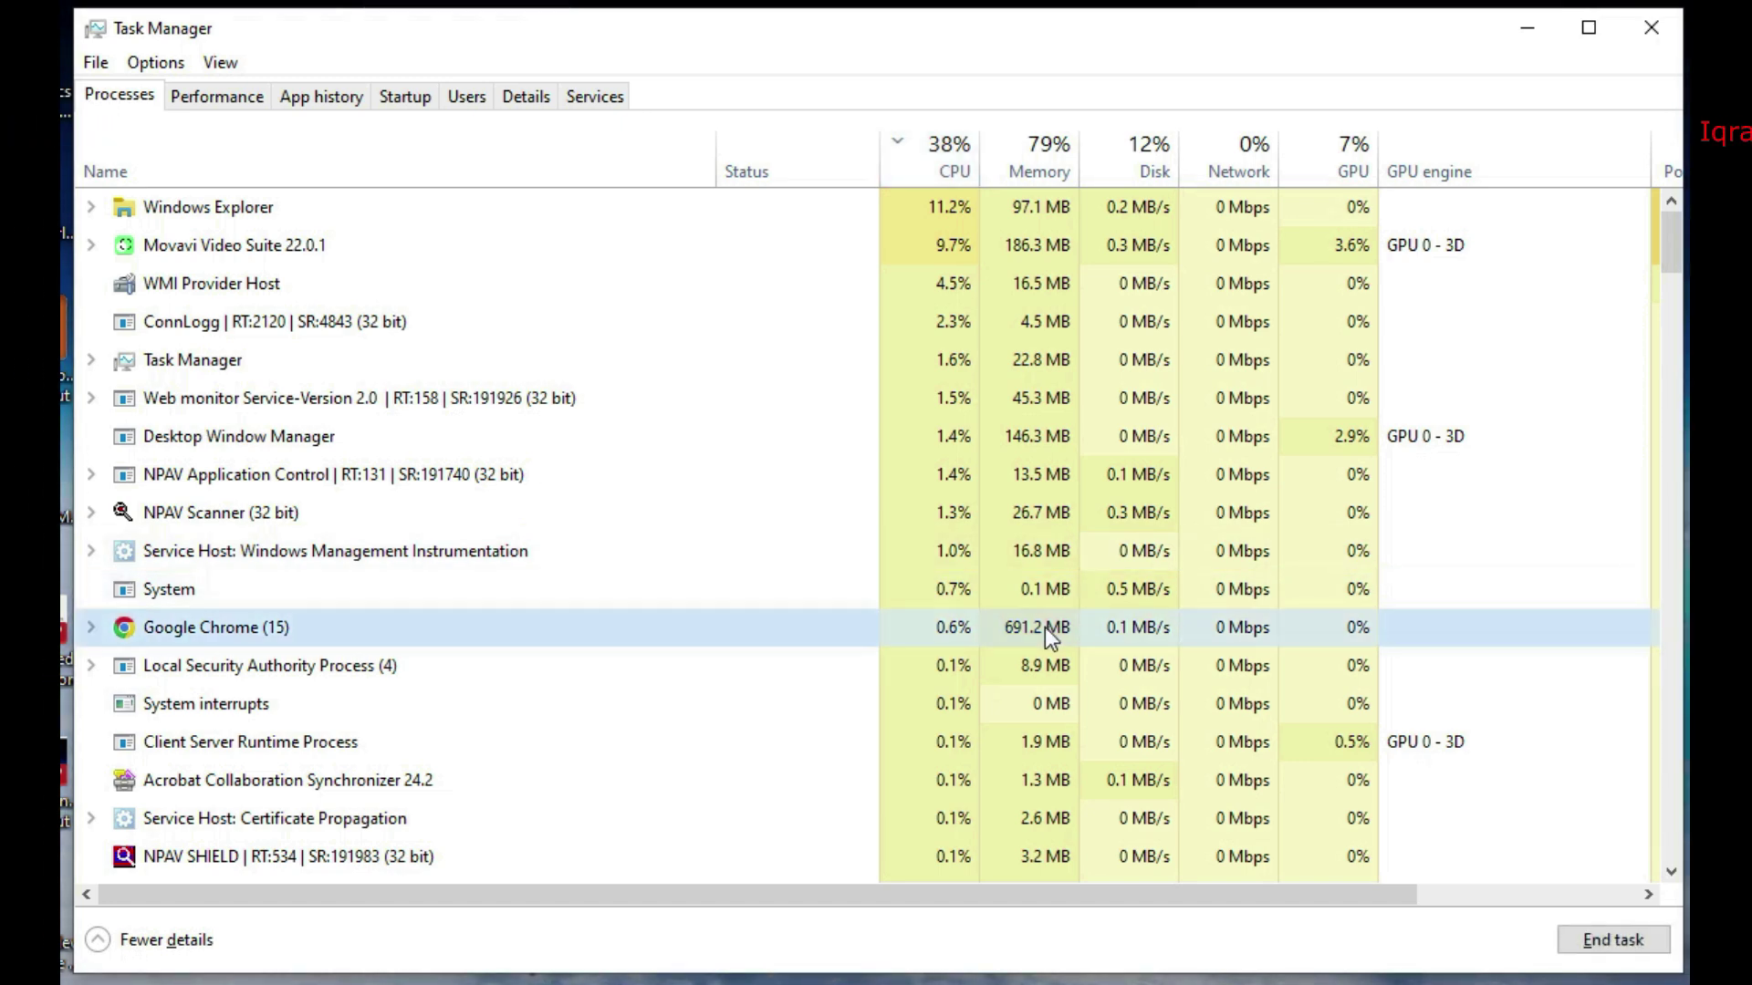
# View the CPU performance details and the Memory performance details of the computer
pyautogui.click(232, 98)
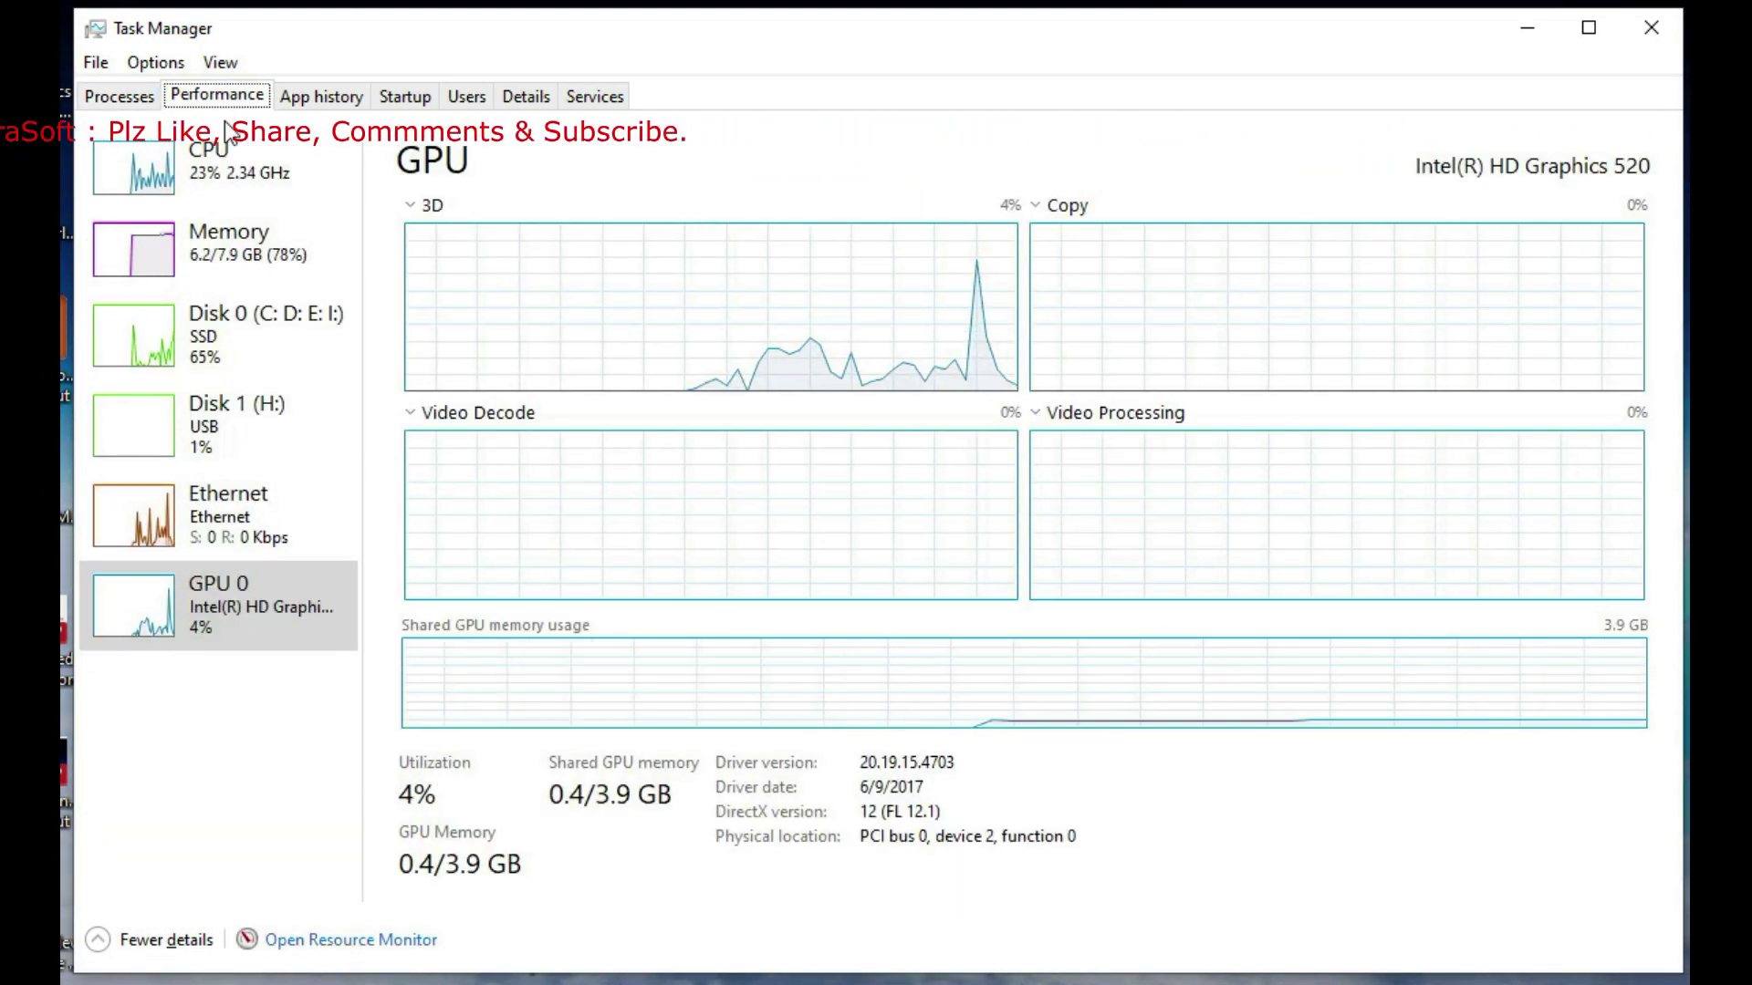
pyautogui.click(219, 174)
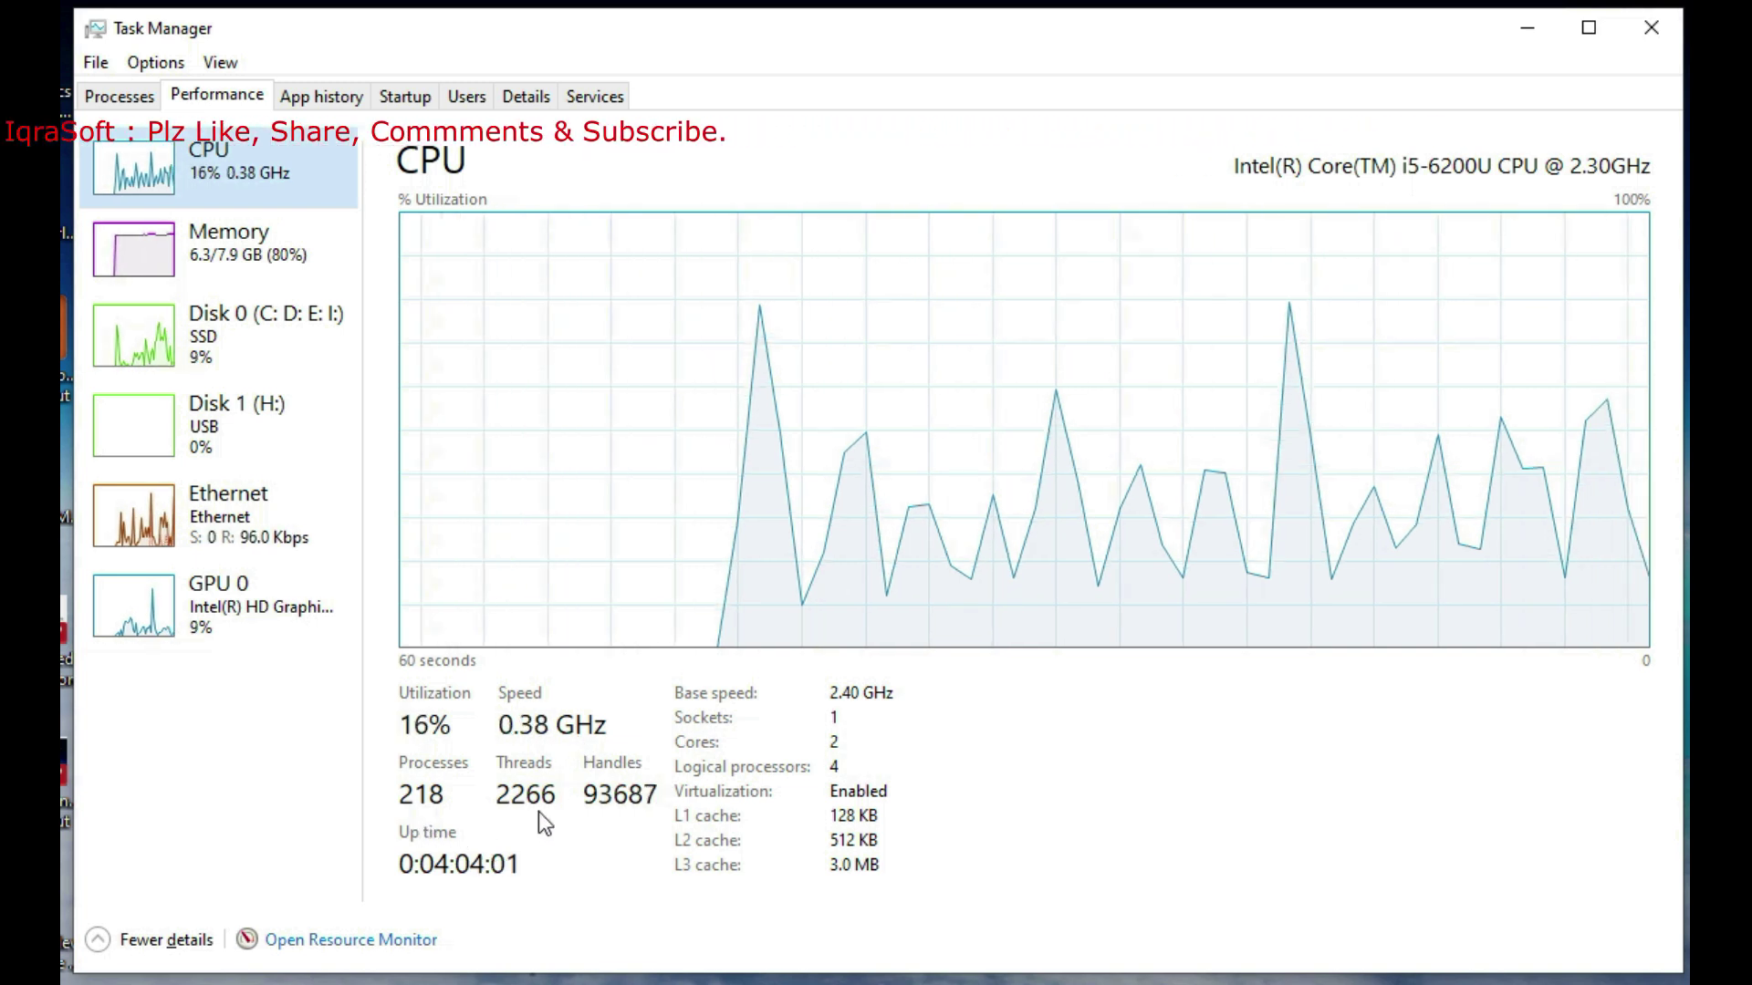
pyautogui.click(206, 271)
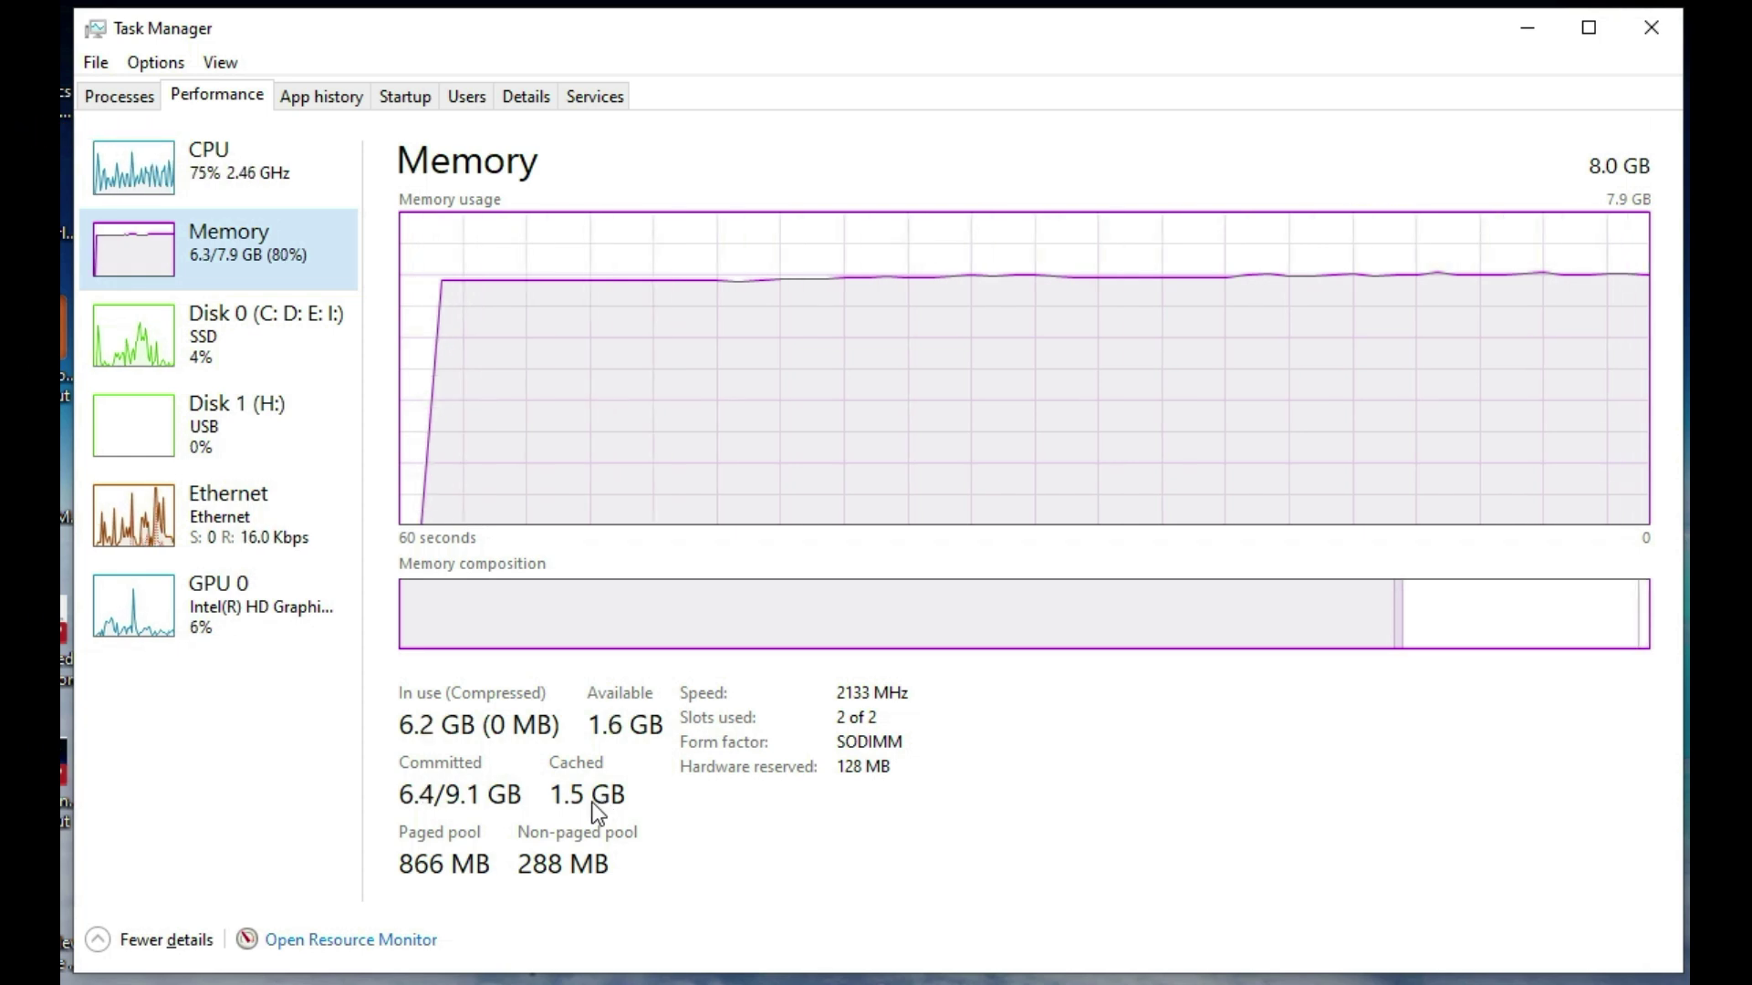
# View the performance details of Disk 0, Disk 1, Ethernet and GPU 0 in turn
pyautogui.click(160, 345)
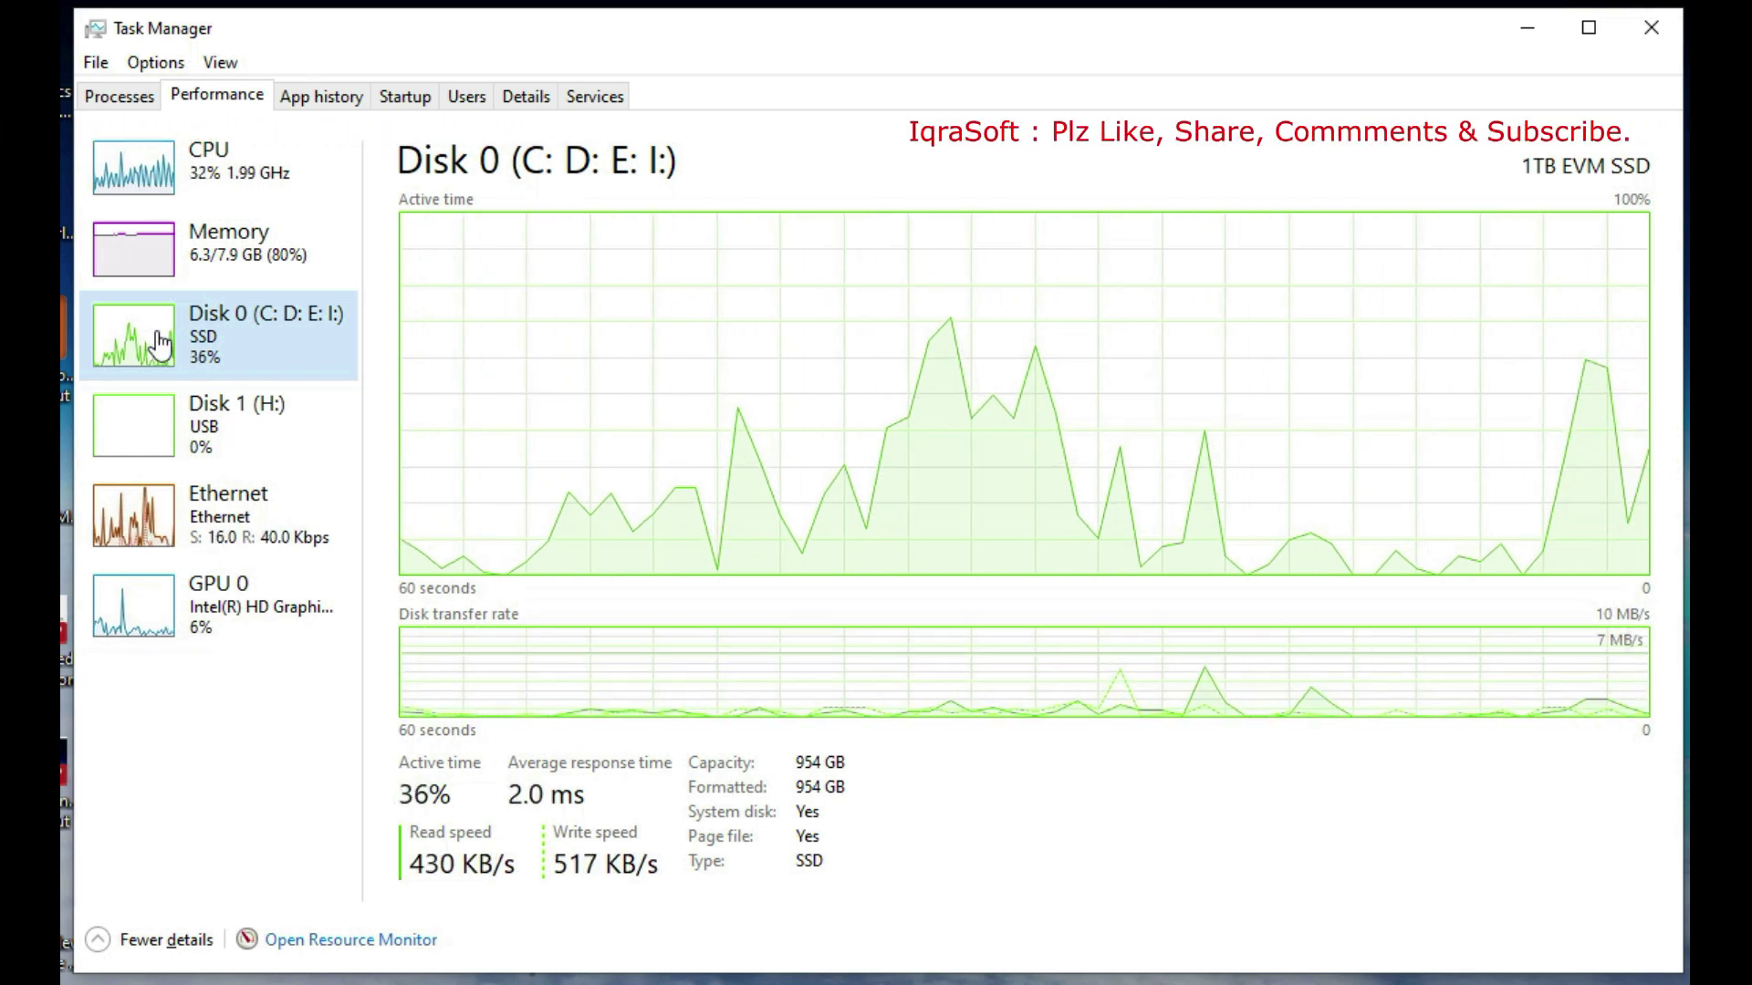
pyautogui.click(143, 447)
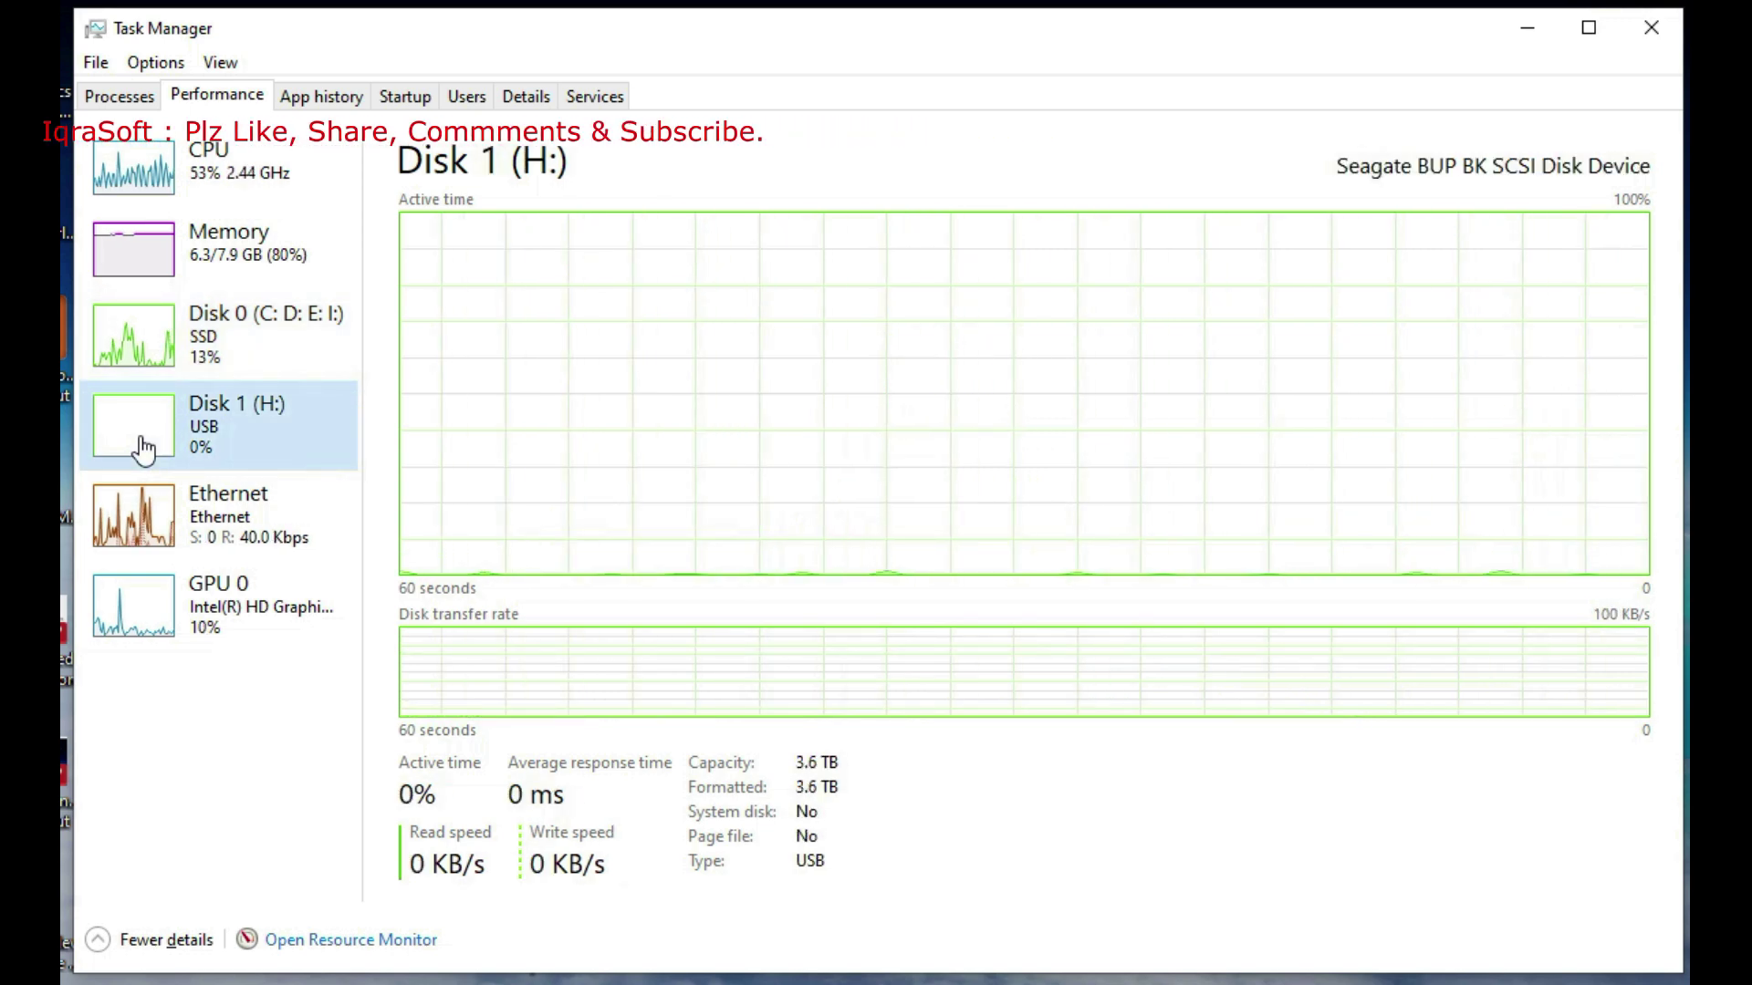
pyautogui.click(146, 525)
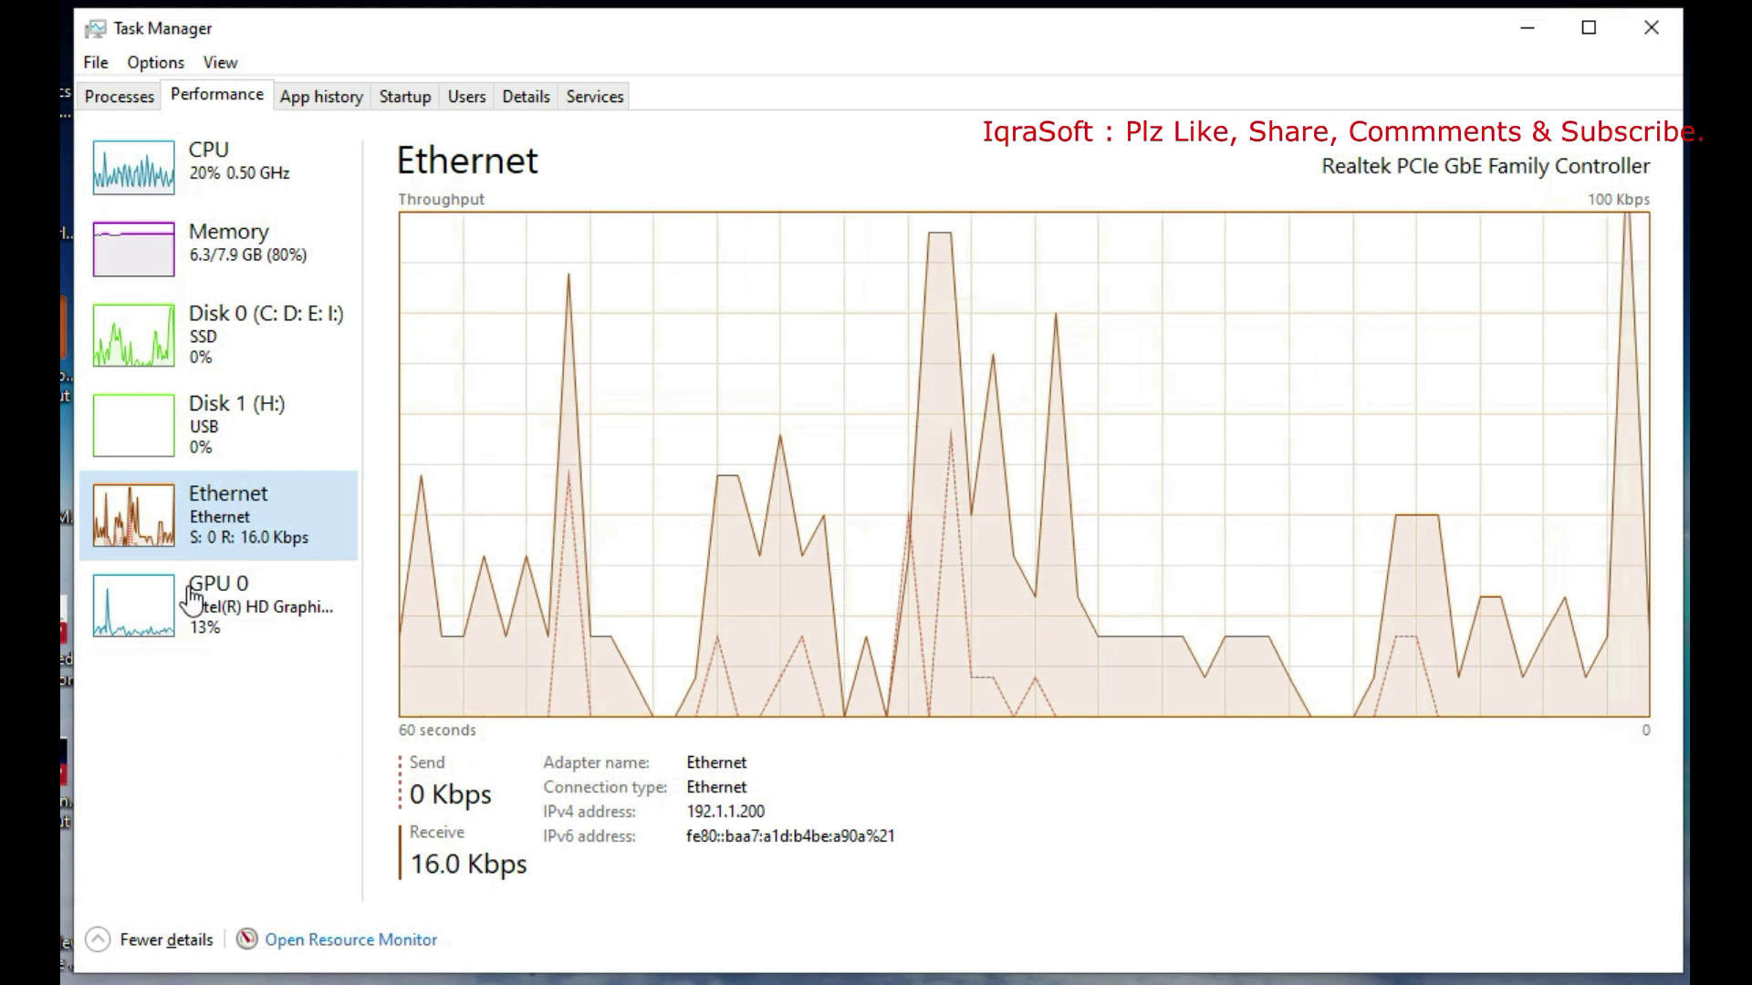
pyautogui.click(192, 621)
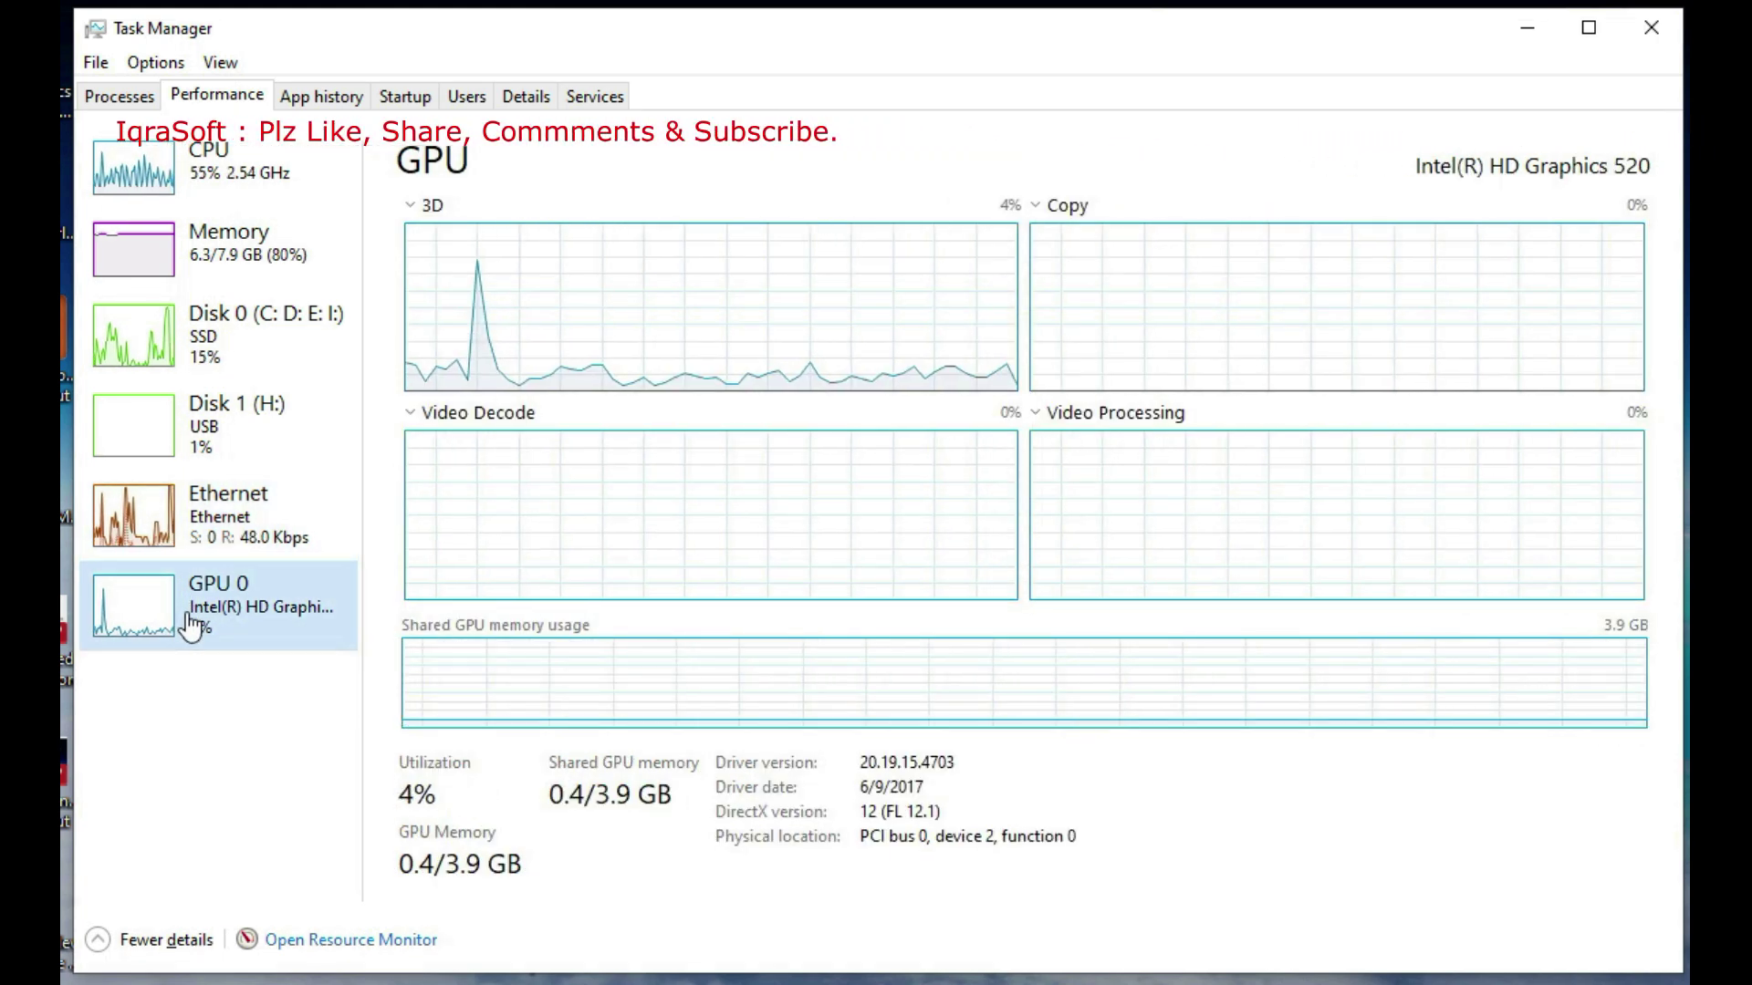
# Review the app history and the startup programs, and check the available actions for HyperPKI Certificate Register
pyautogui.click(338, 98)
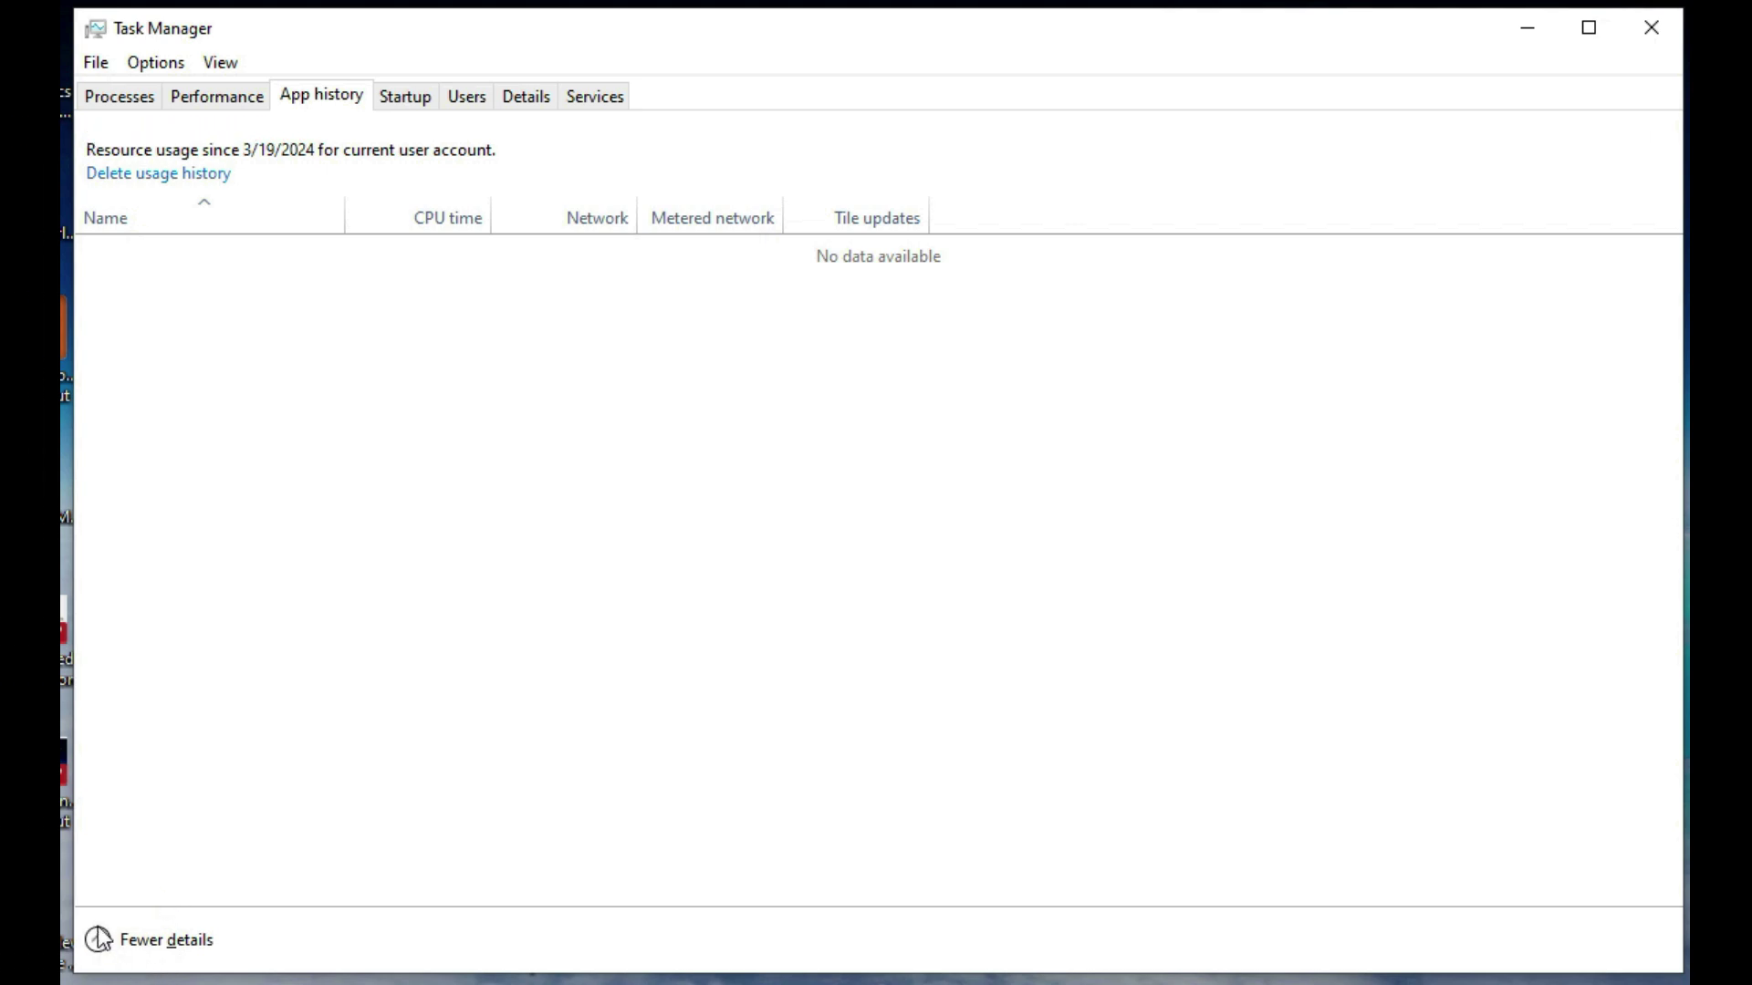
pyautogui.click(409, 98)
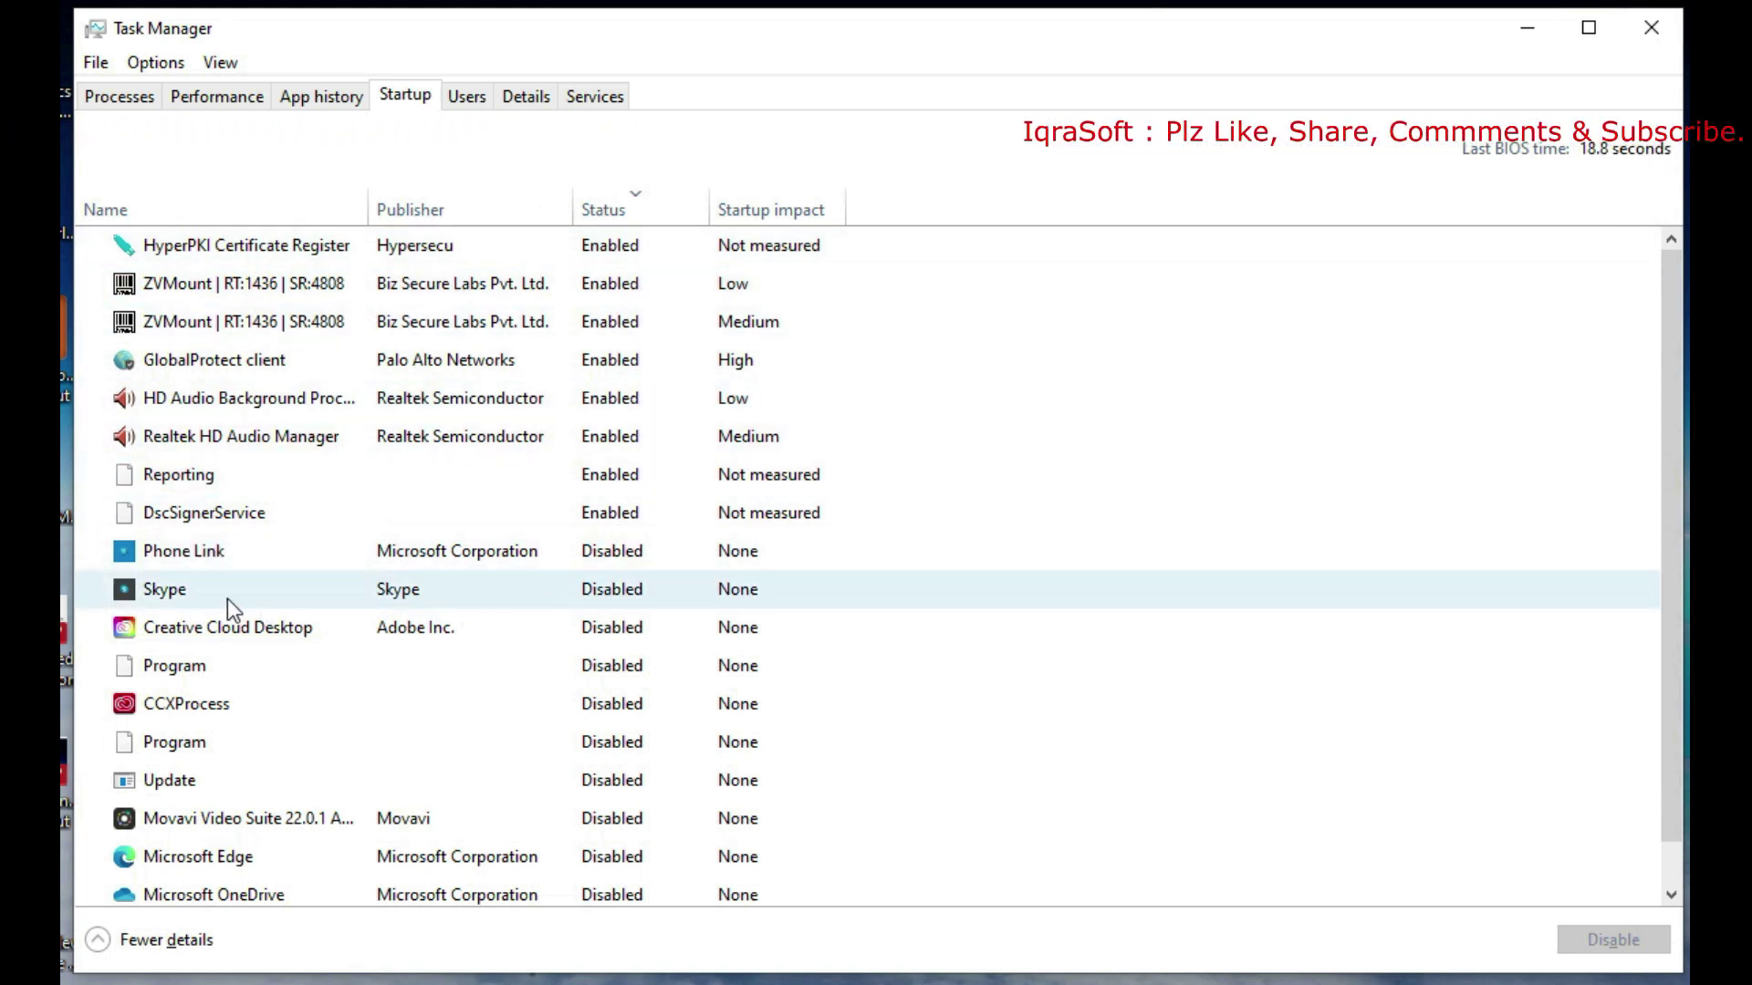
pyautogui.scroll(-1, 227, 599)
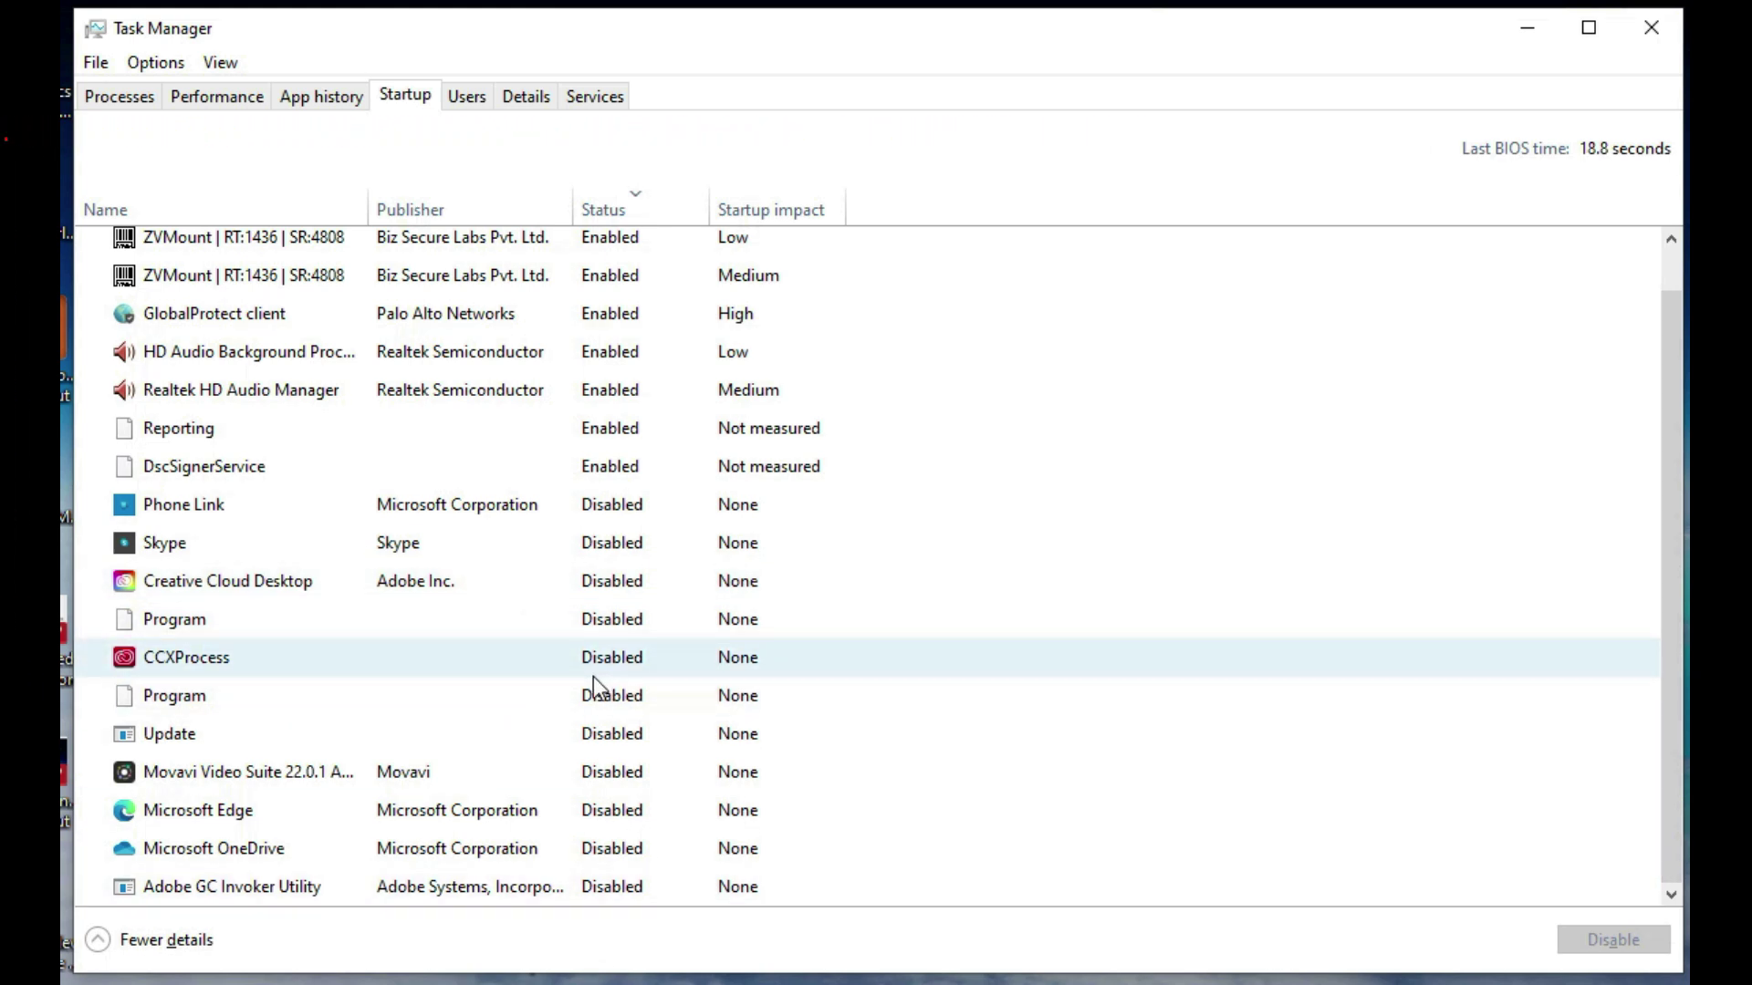
pyautogui.scroll(1, 593, 676)
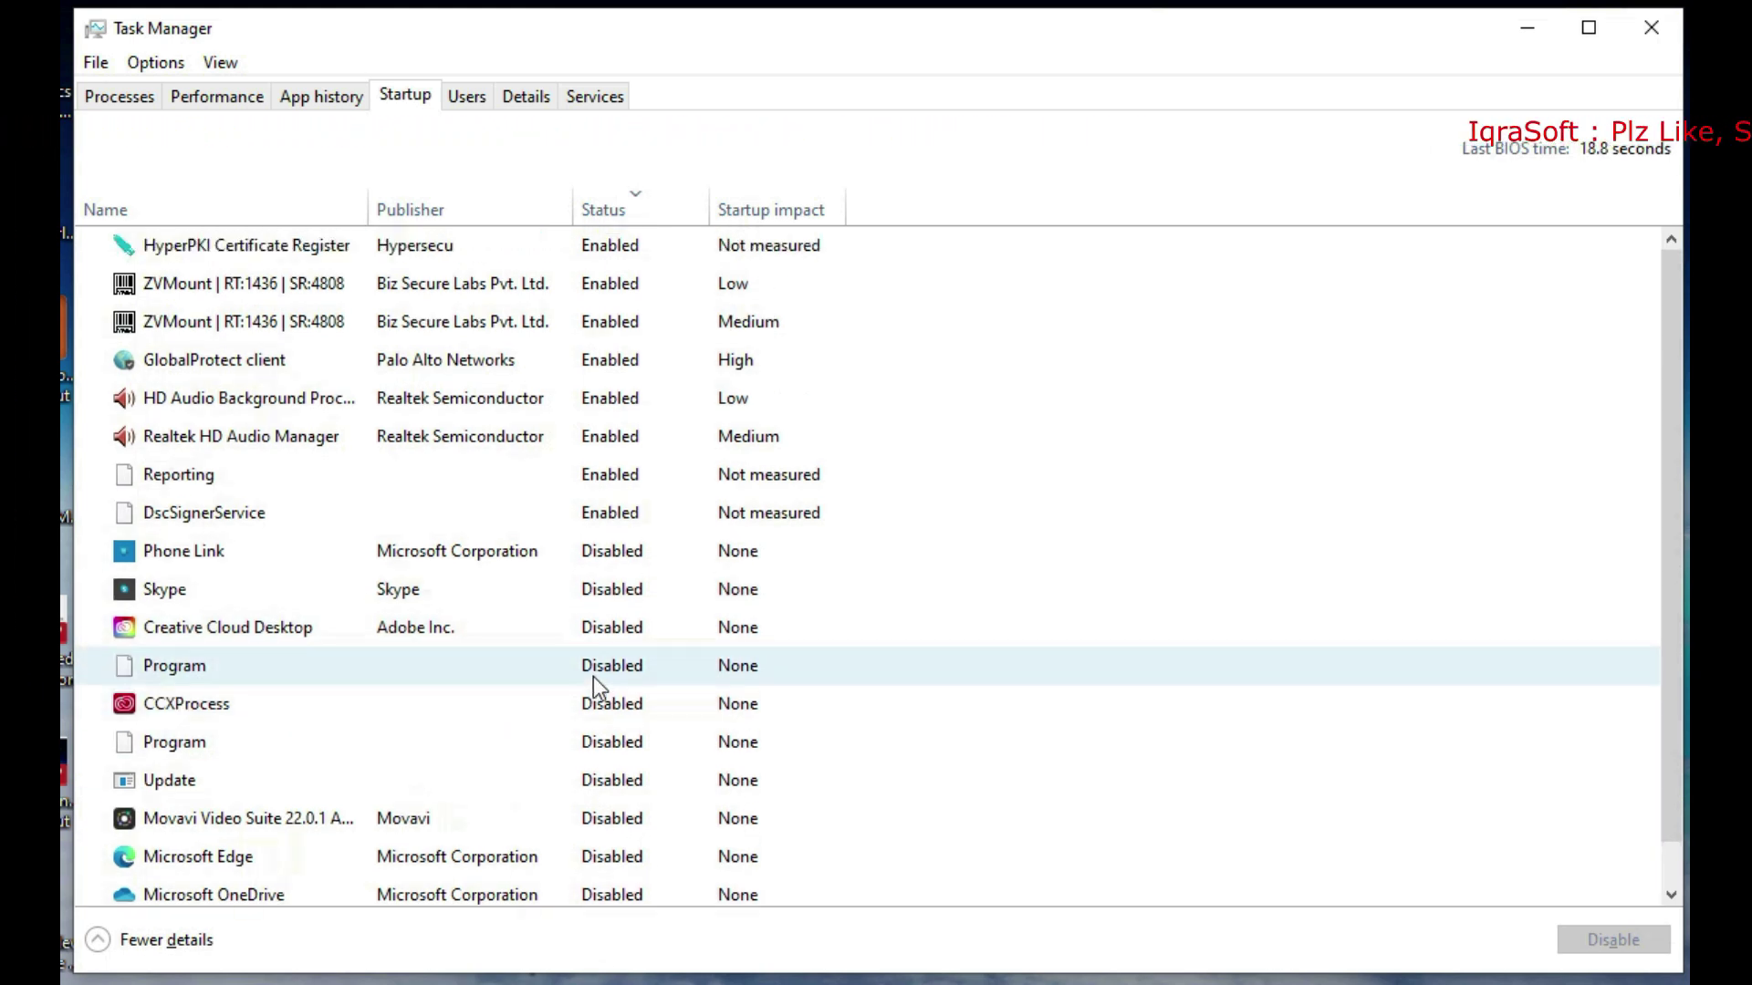
pyautogui.rightClick(605, 245)
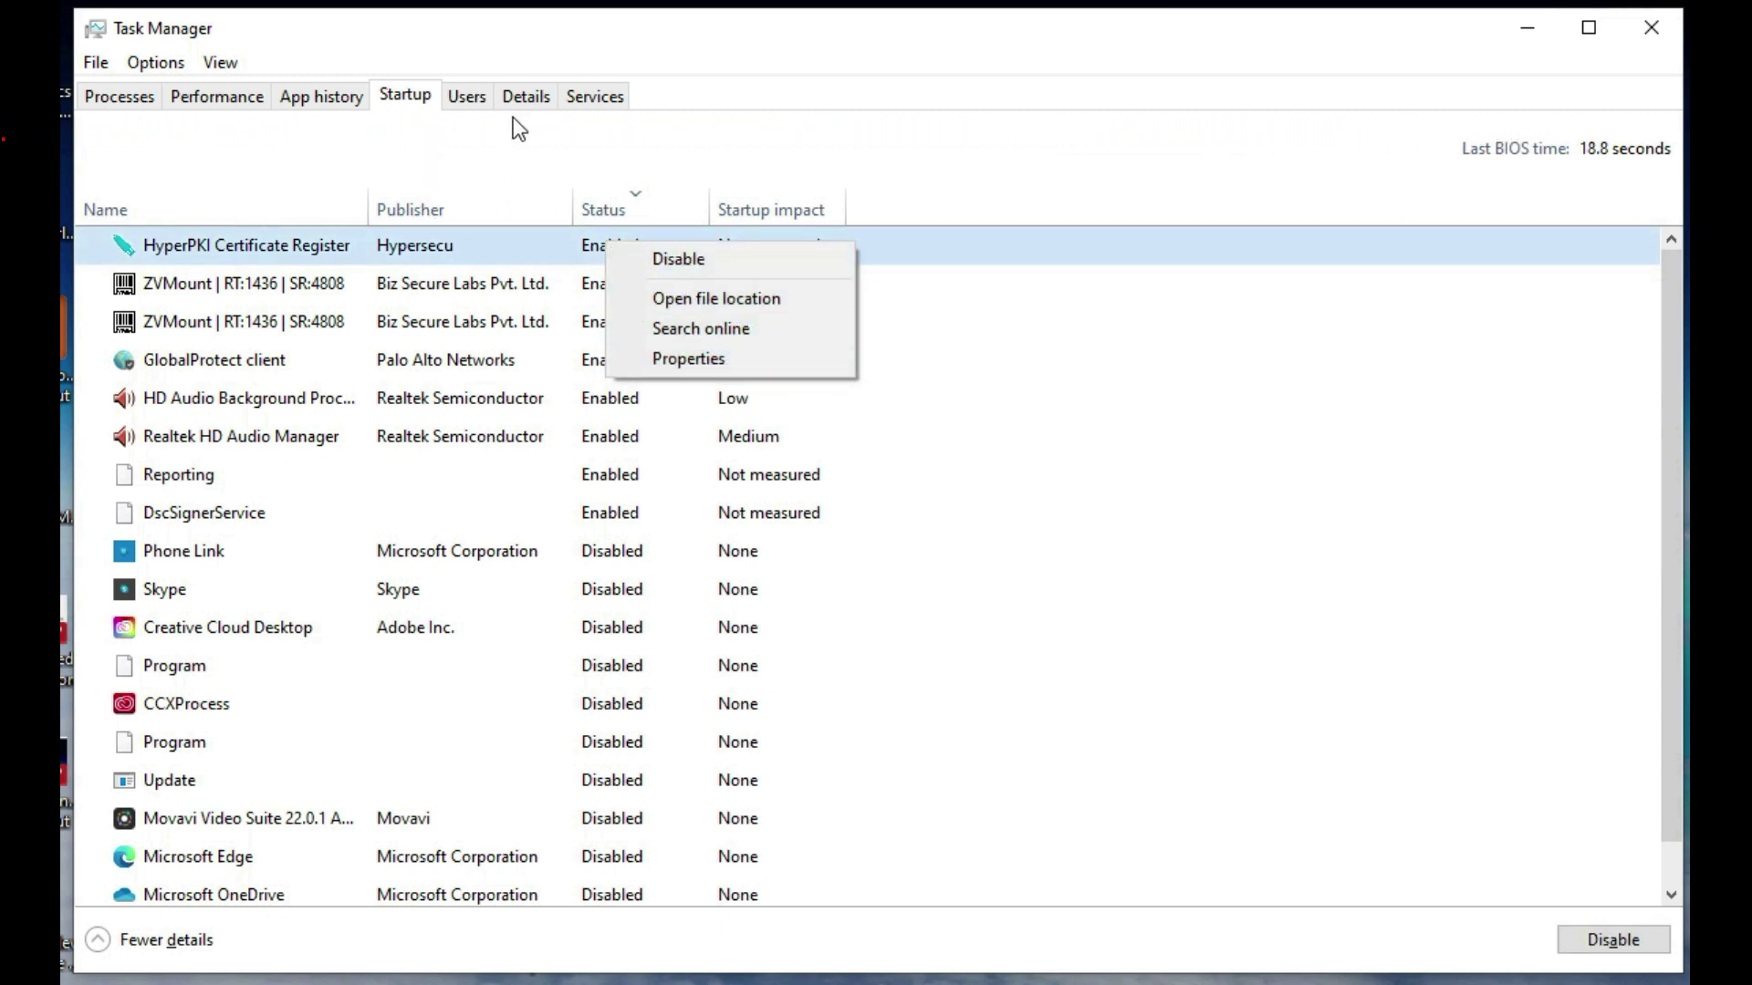
pyautogui.click(474, 101)
# Show the resource usage by user, expand the user's entry to examine its processes, and collapse it again
pyautogui.click(474, 101)
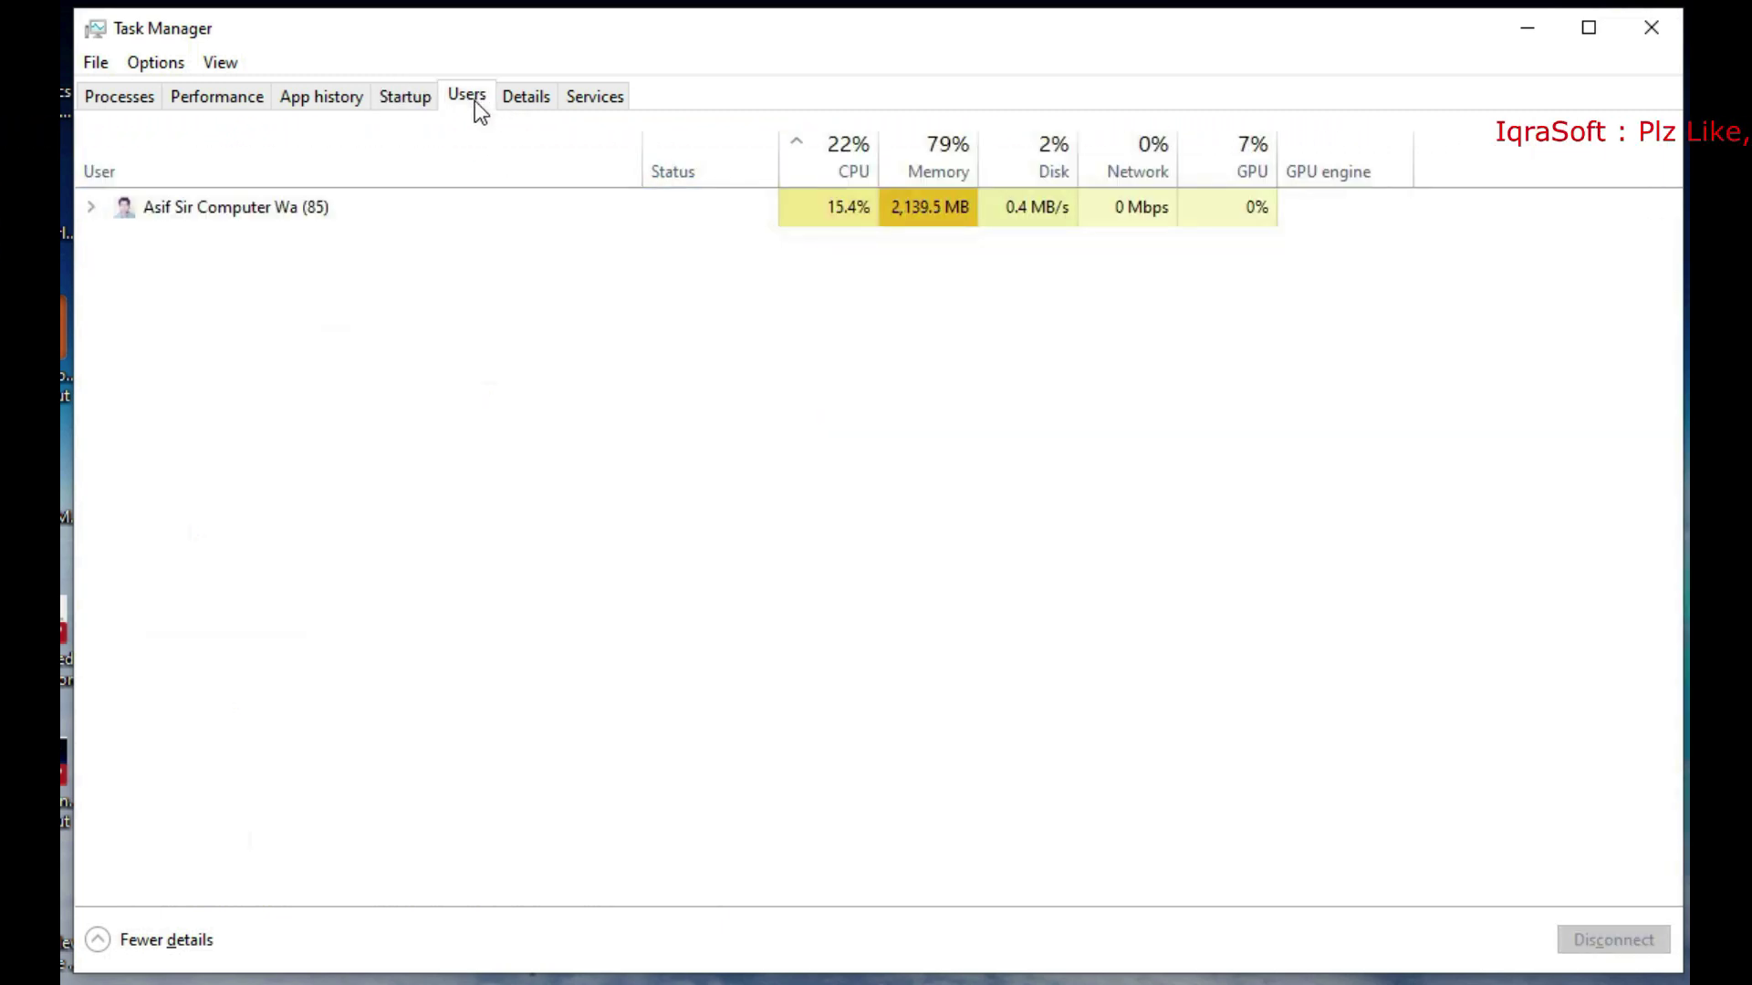
pyautogui.click(92, 208)
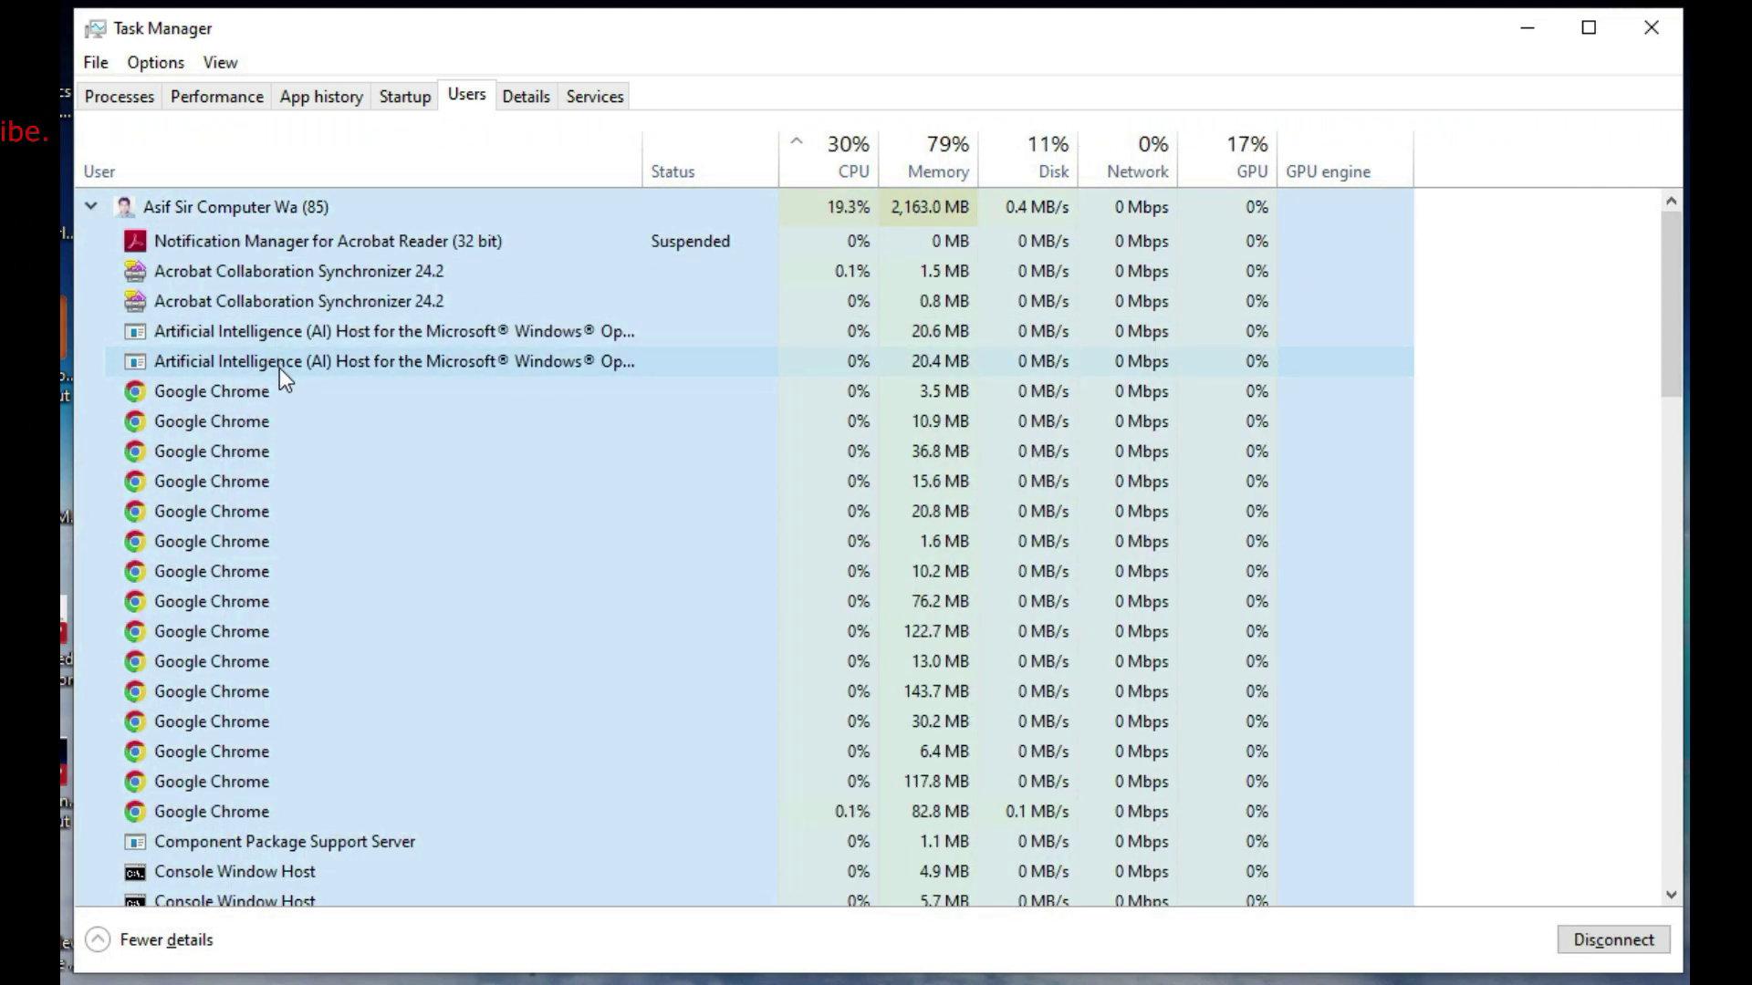
pyautogui.scroll(-3, 369, 478)
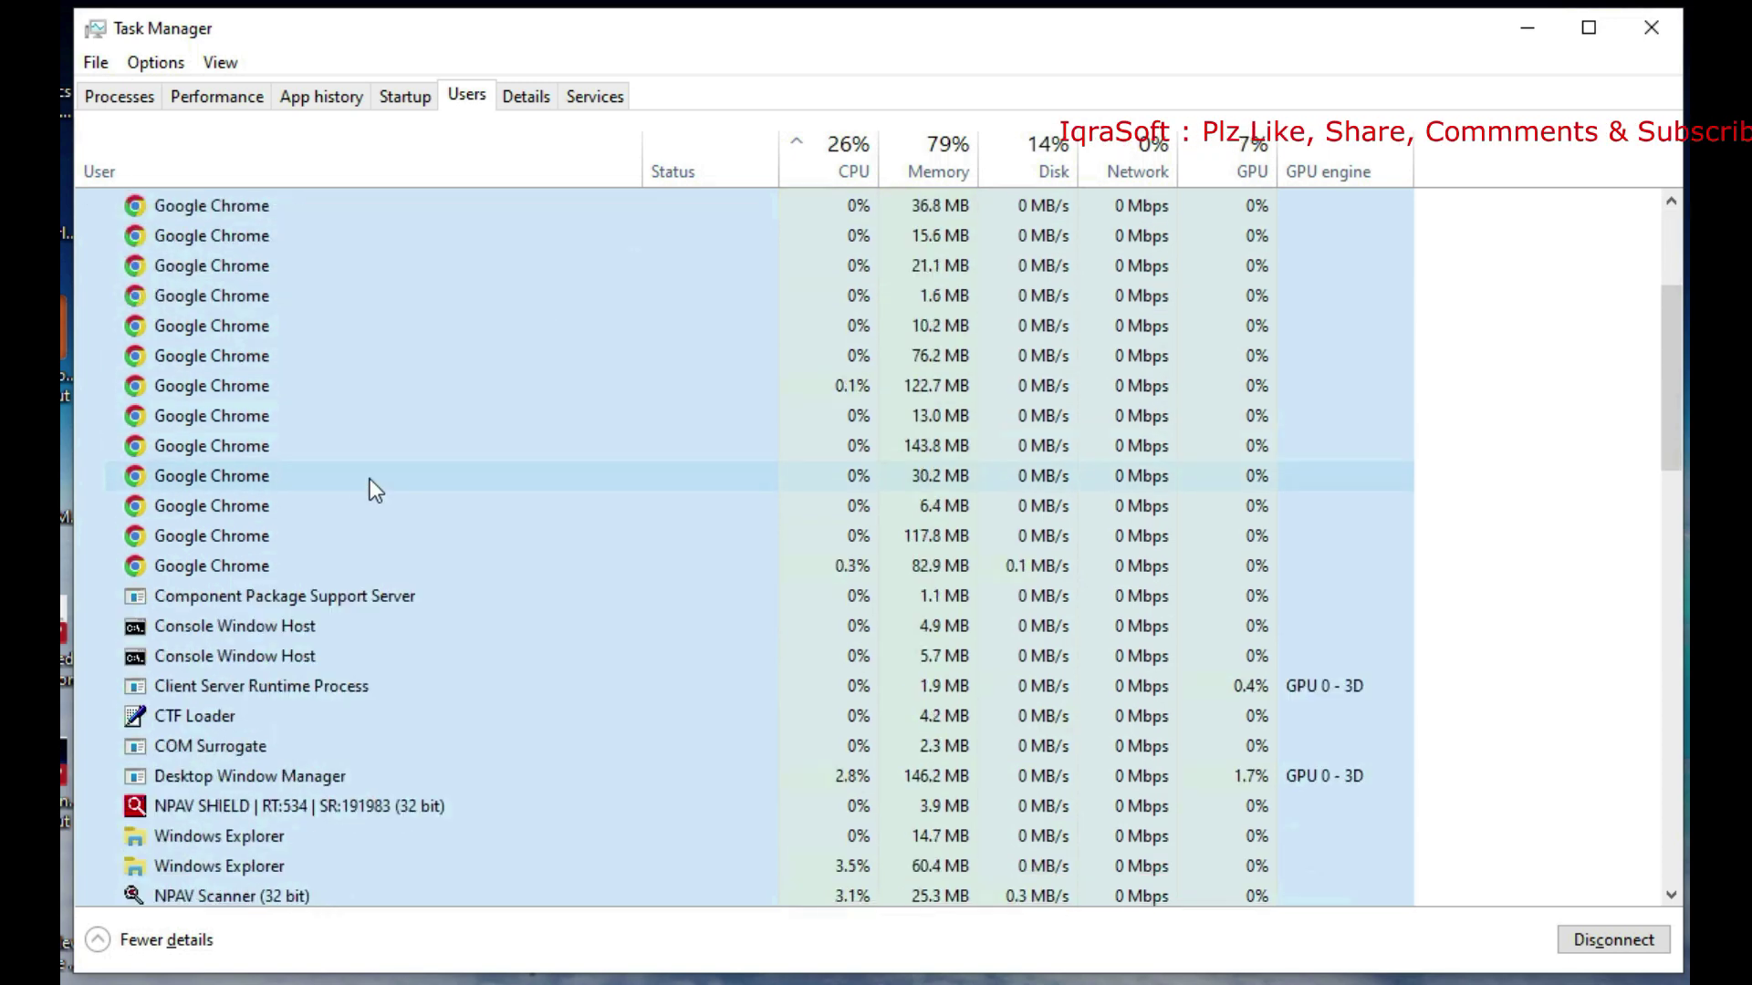
pyautogui.scroll(-15, 370, 478)
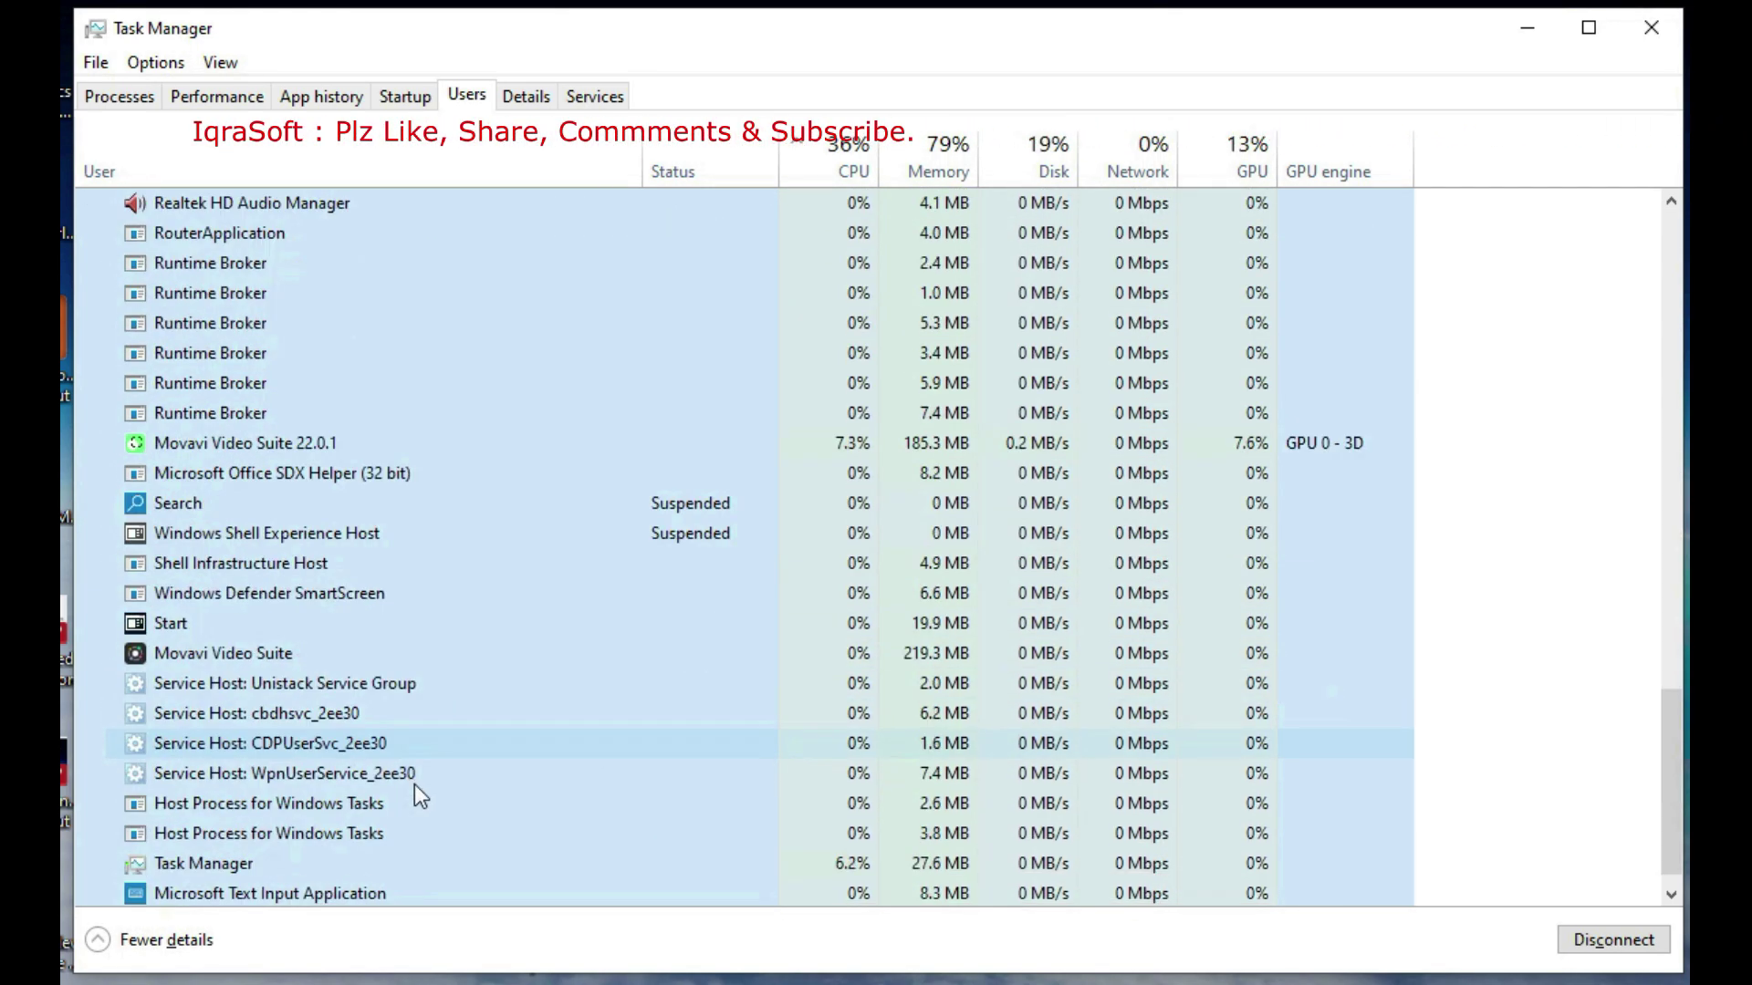
pyautogui.scroll(-2, 414, 785)
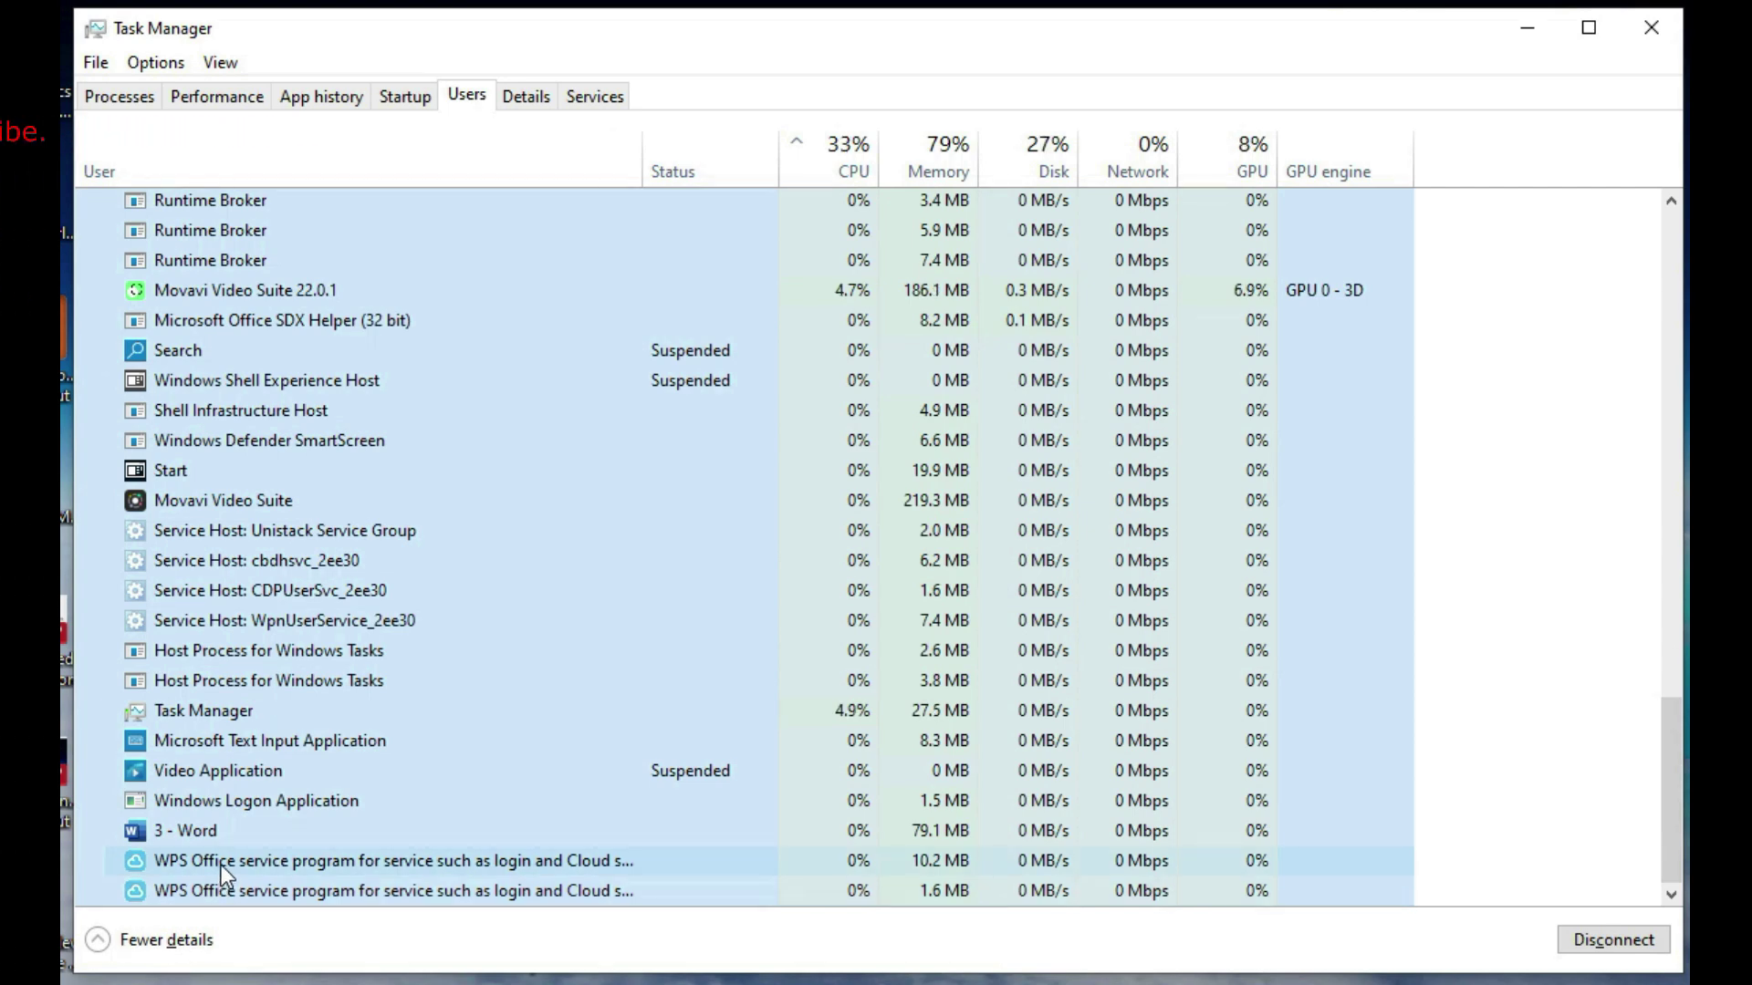
pyautogui.scroll(6, 401, 675)
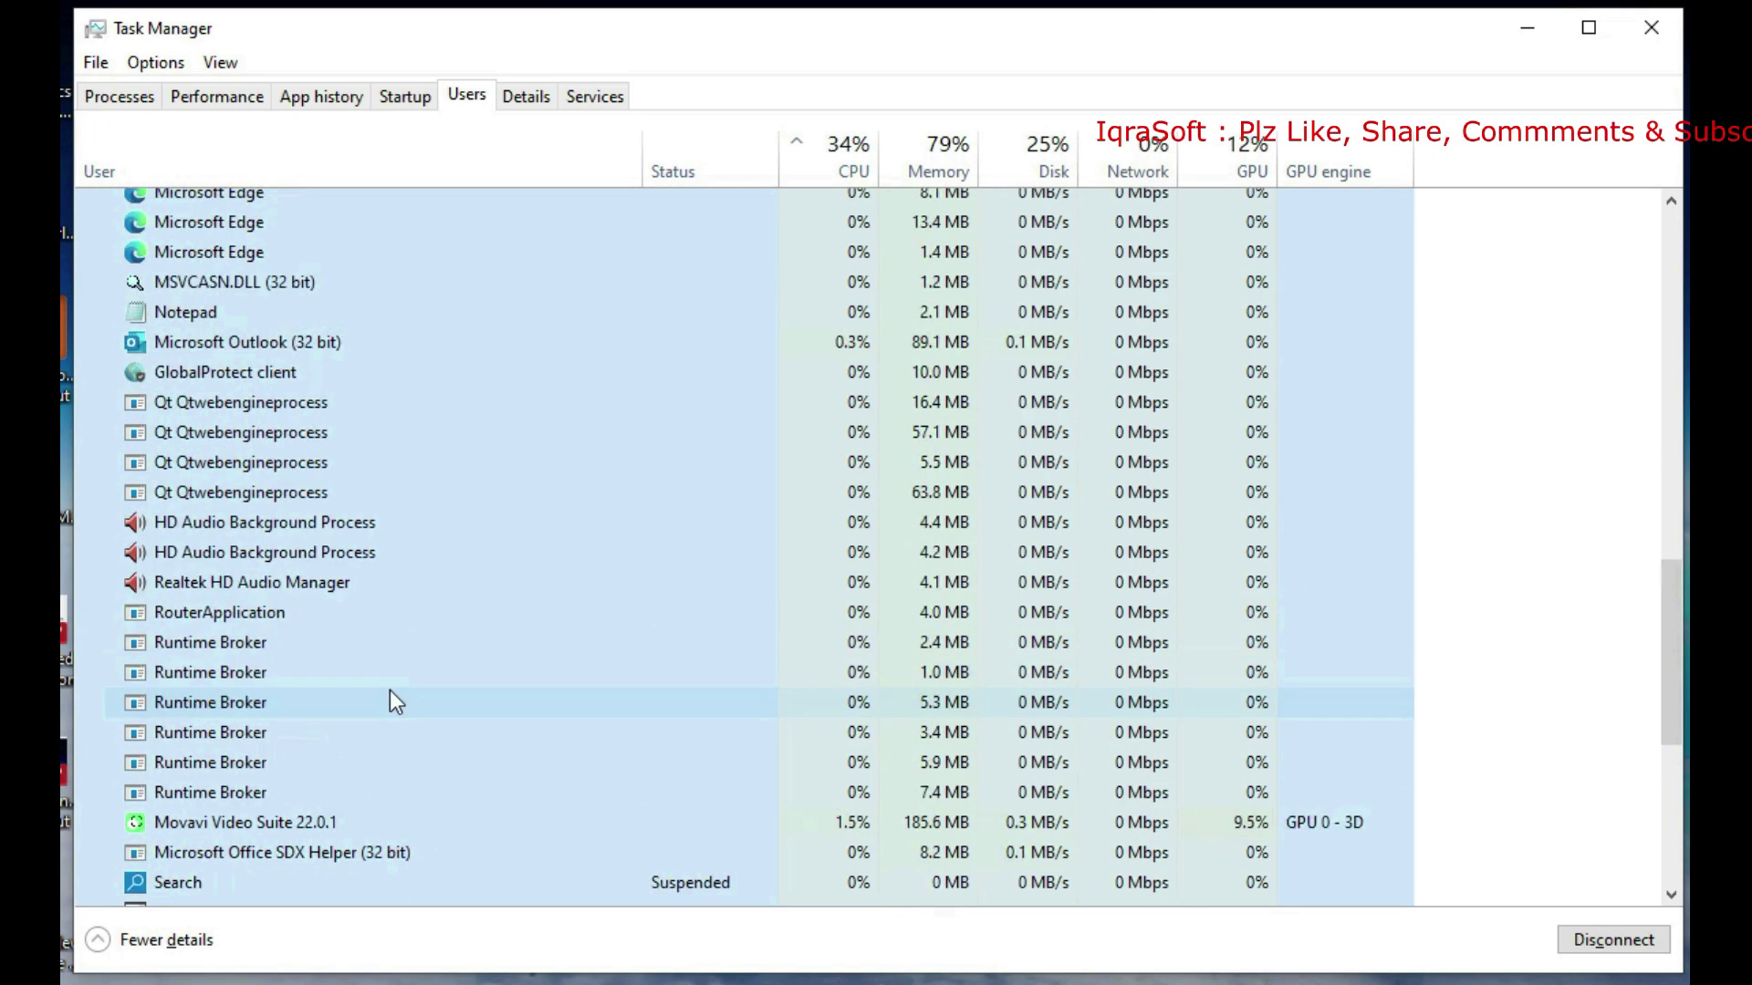
pyautogui.scroll(7, 383, 694)
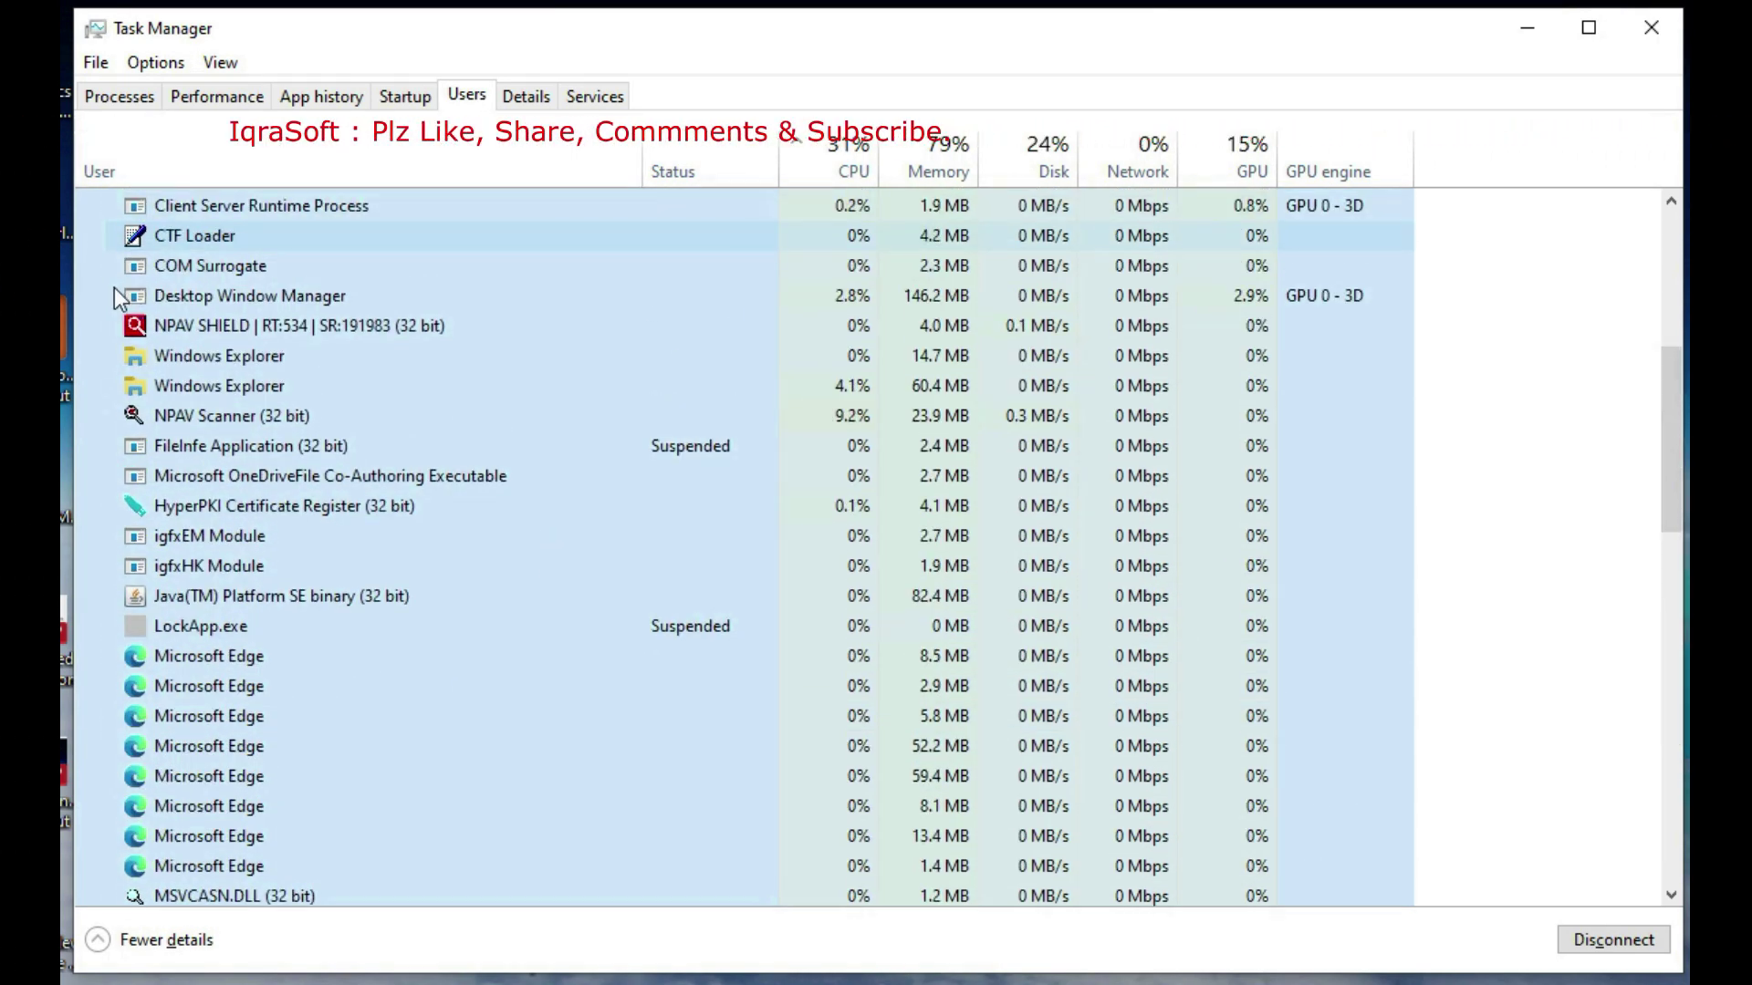
pyautogui.scroll(8, 113, 287)
pyautogui.click(92, 207)
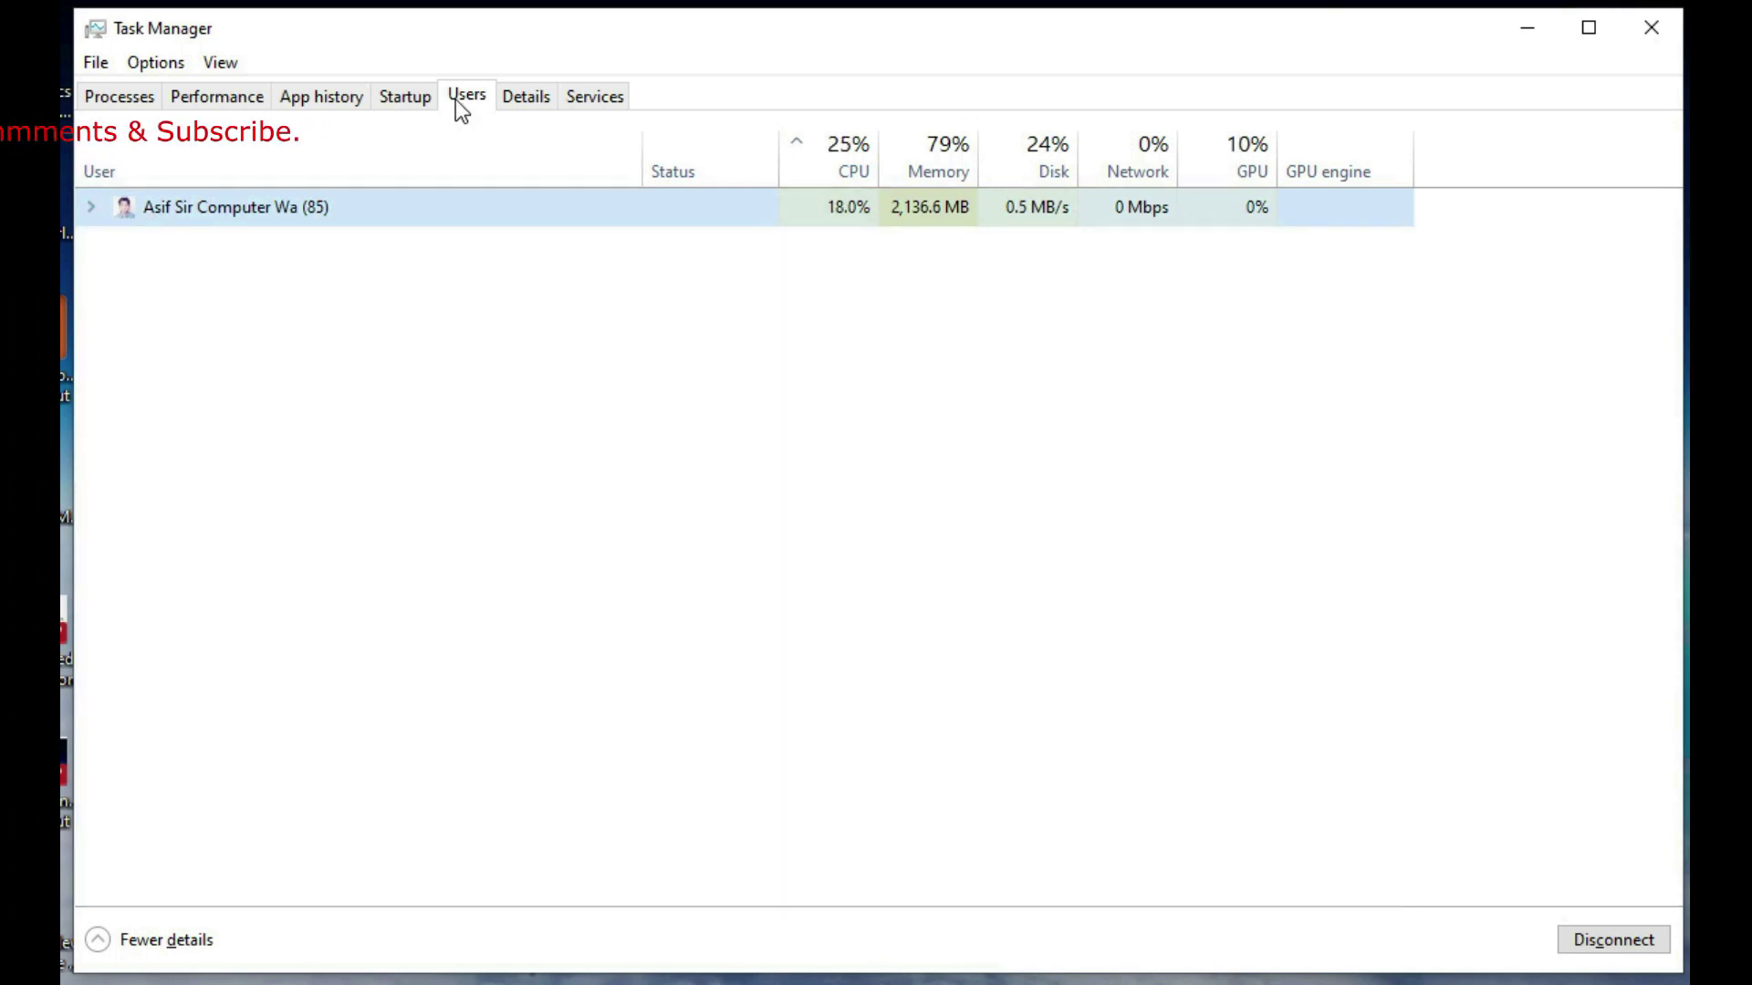
# Look through the detailed list of running executables with their PIDs and statuses
pyautogui.click(517, 97)
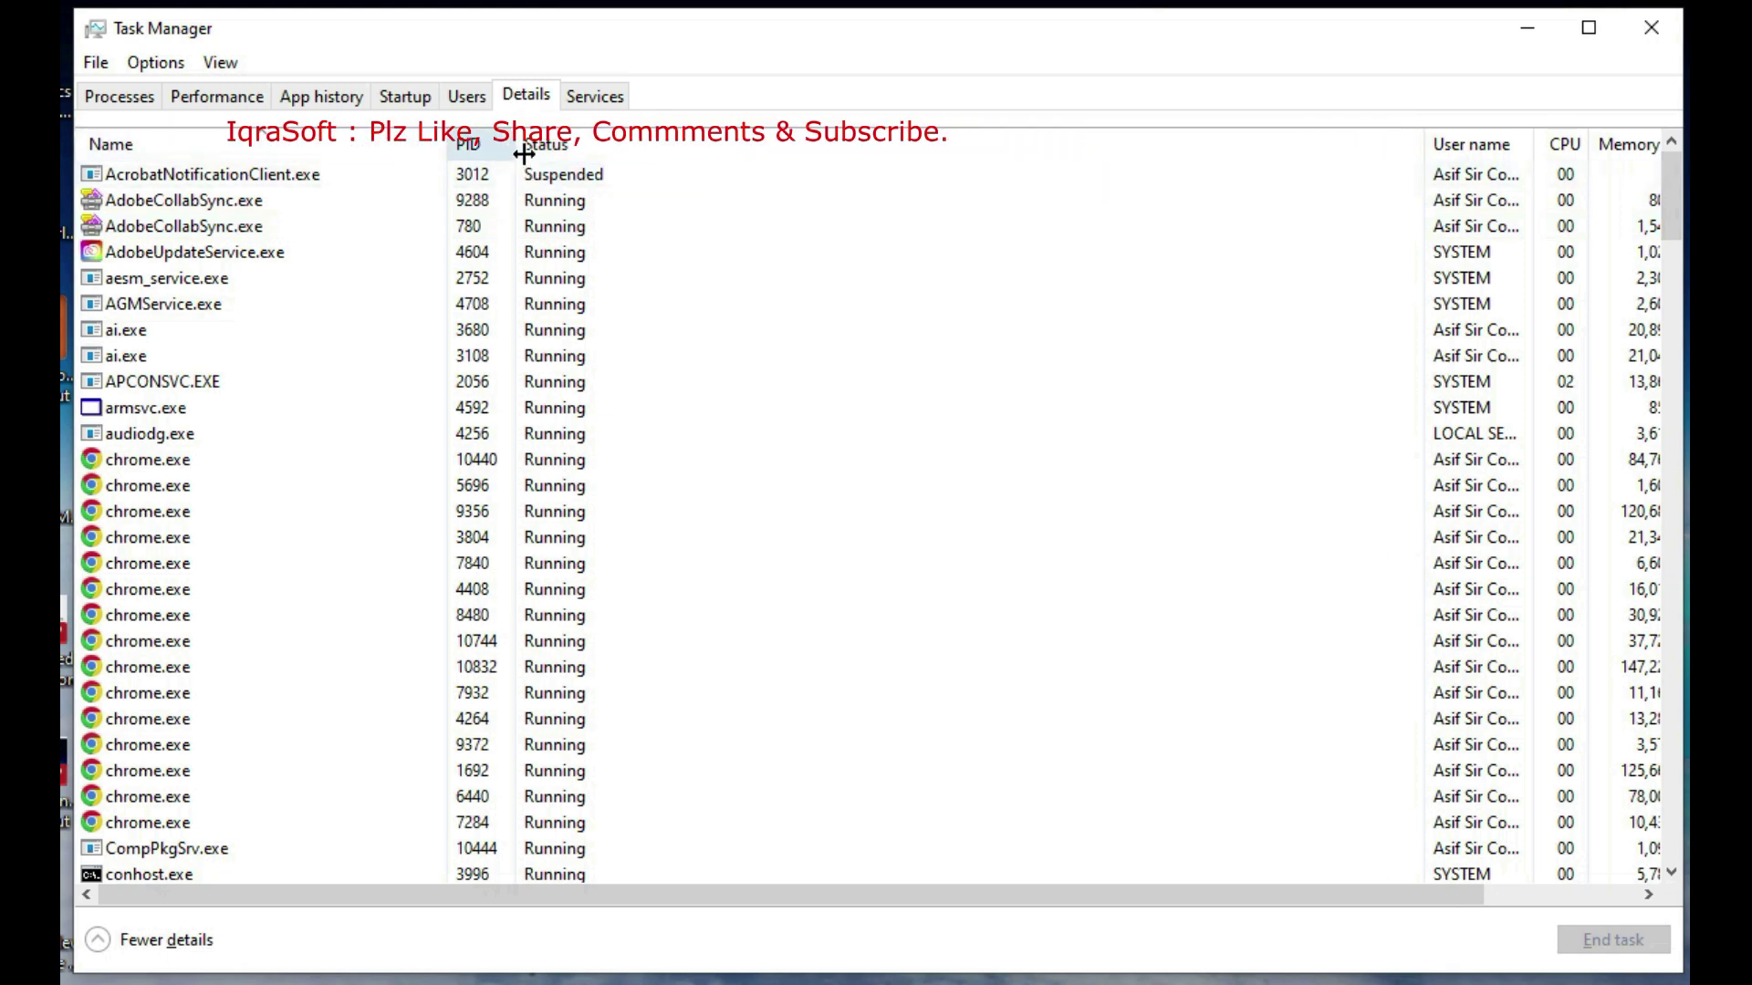
pyautogui.scroll(-2, 296, 710)
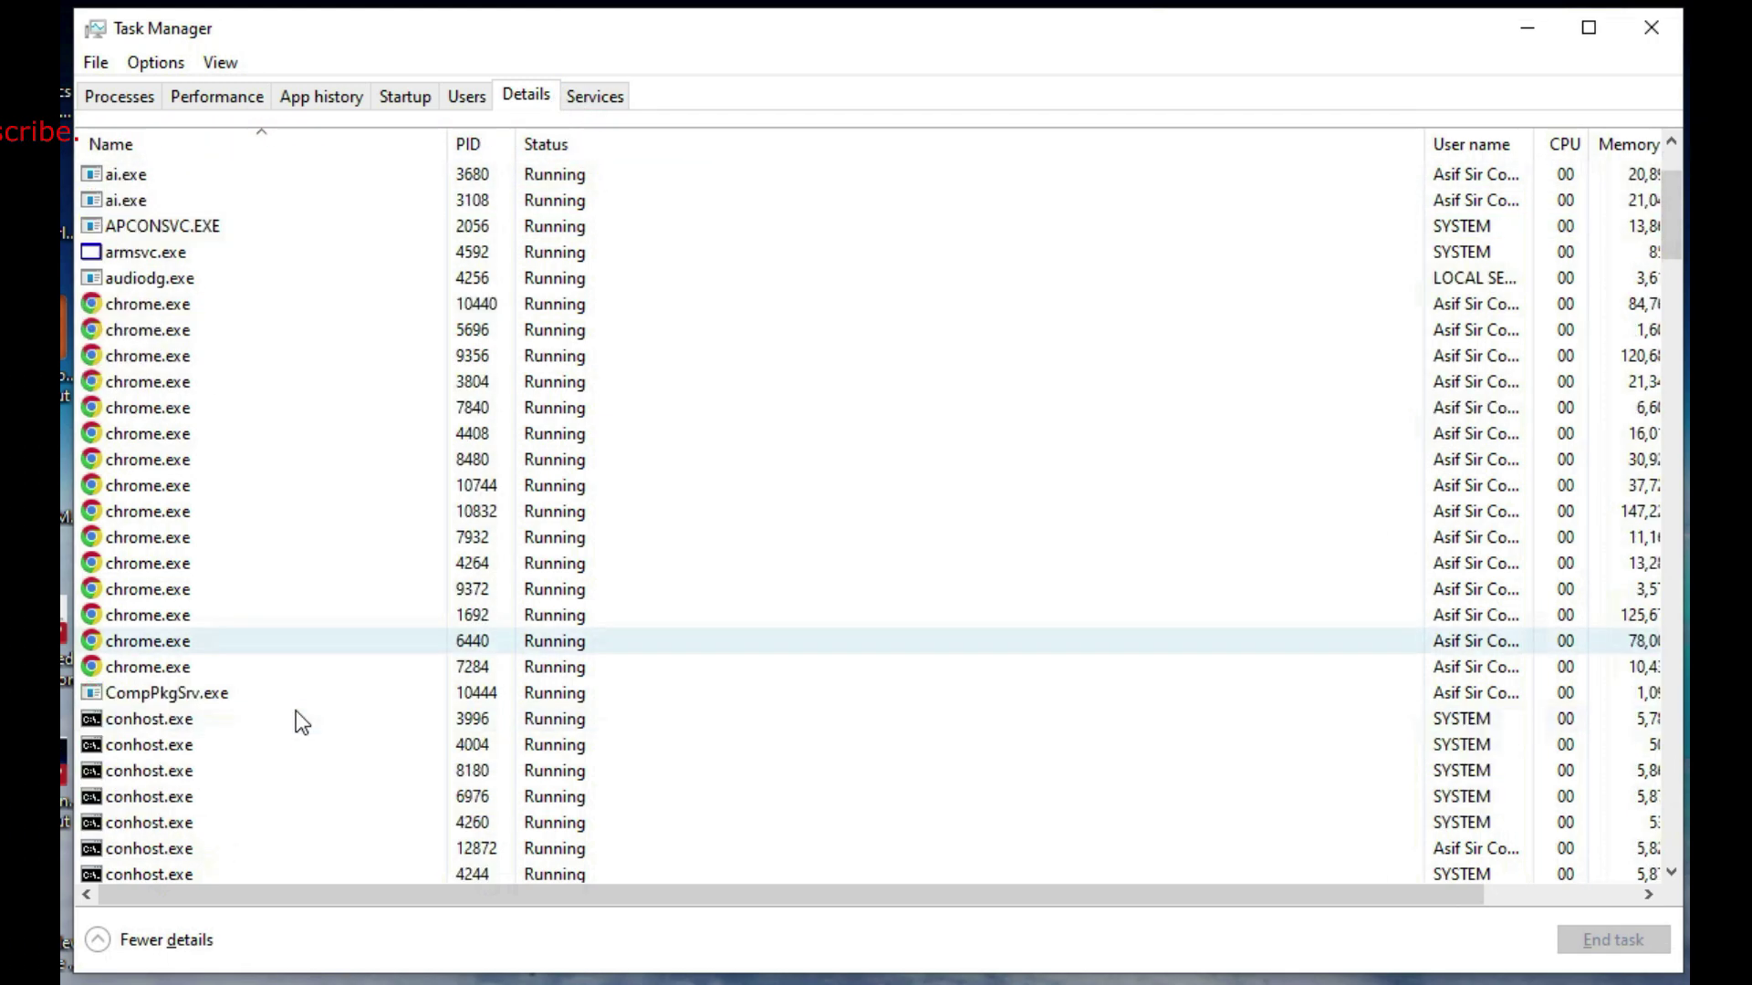
pyautogui.scroll(-5, 296, 719)
pyautogui.scroll(6, 296, 719)
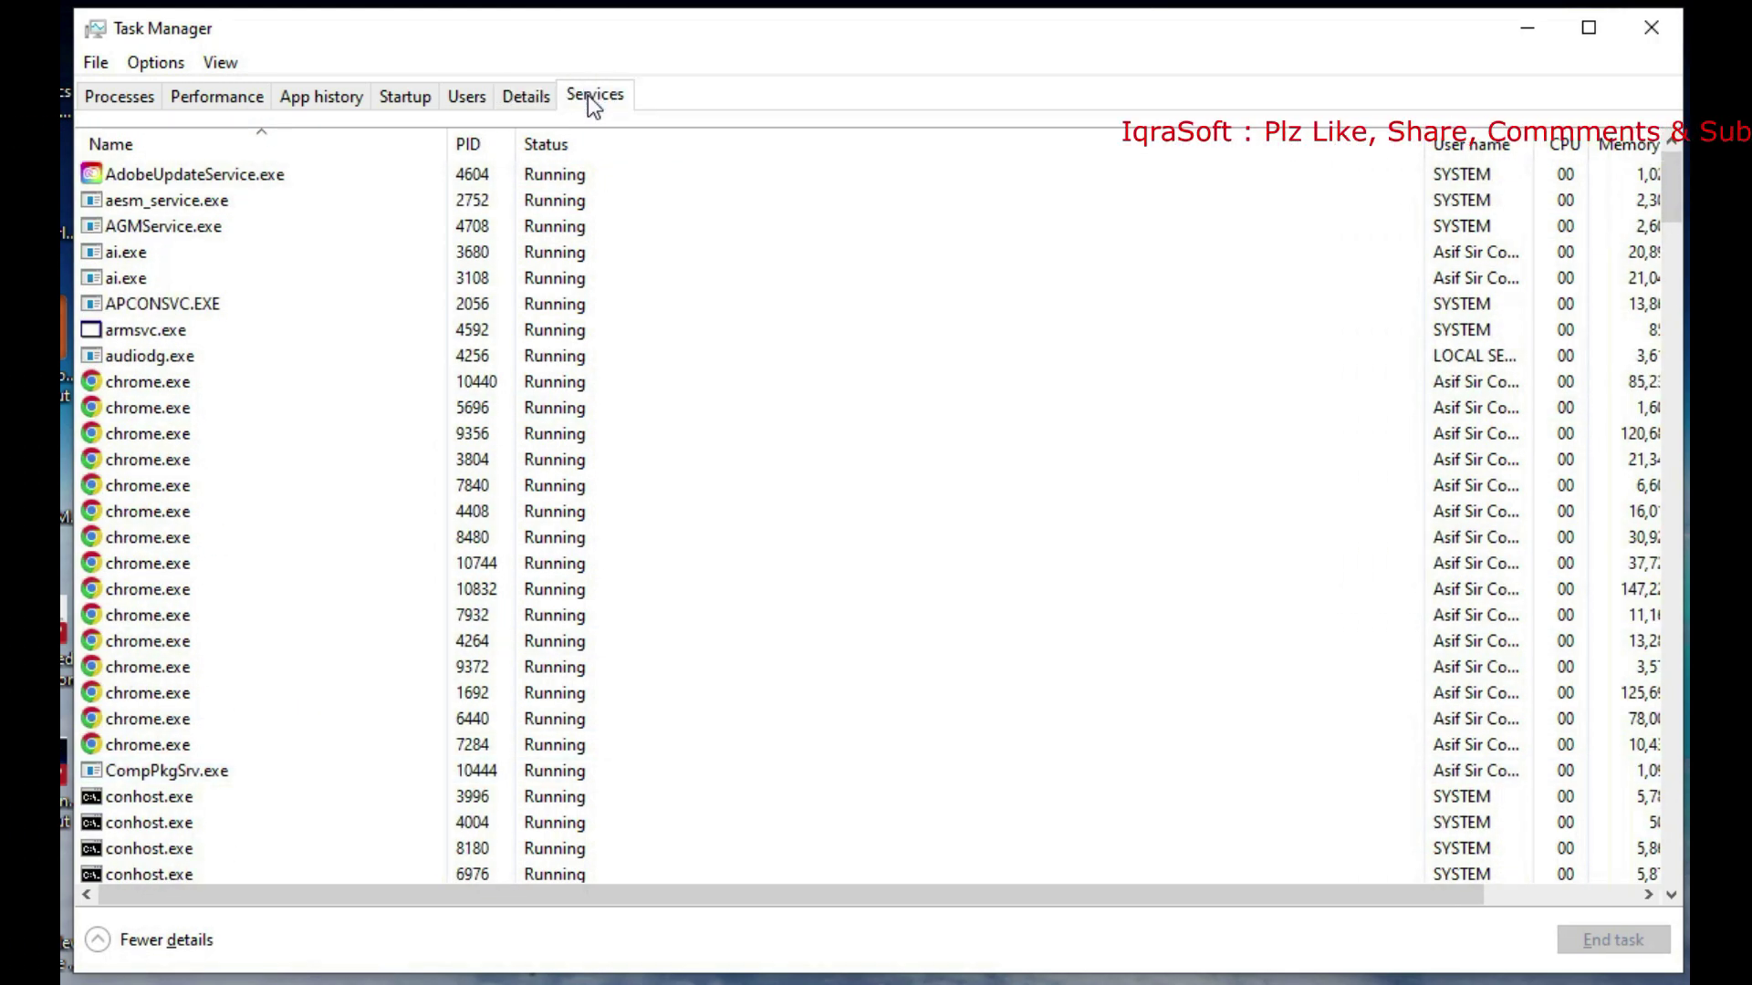
# Stop the Adobe Acrobat Update Service (AdobeARMservice) and look through the remaining Windows services
pyautogui.click(587, 95)
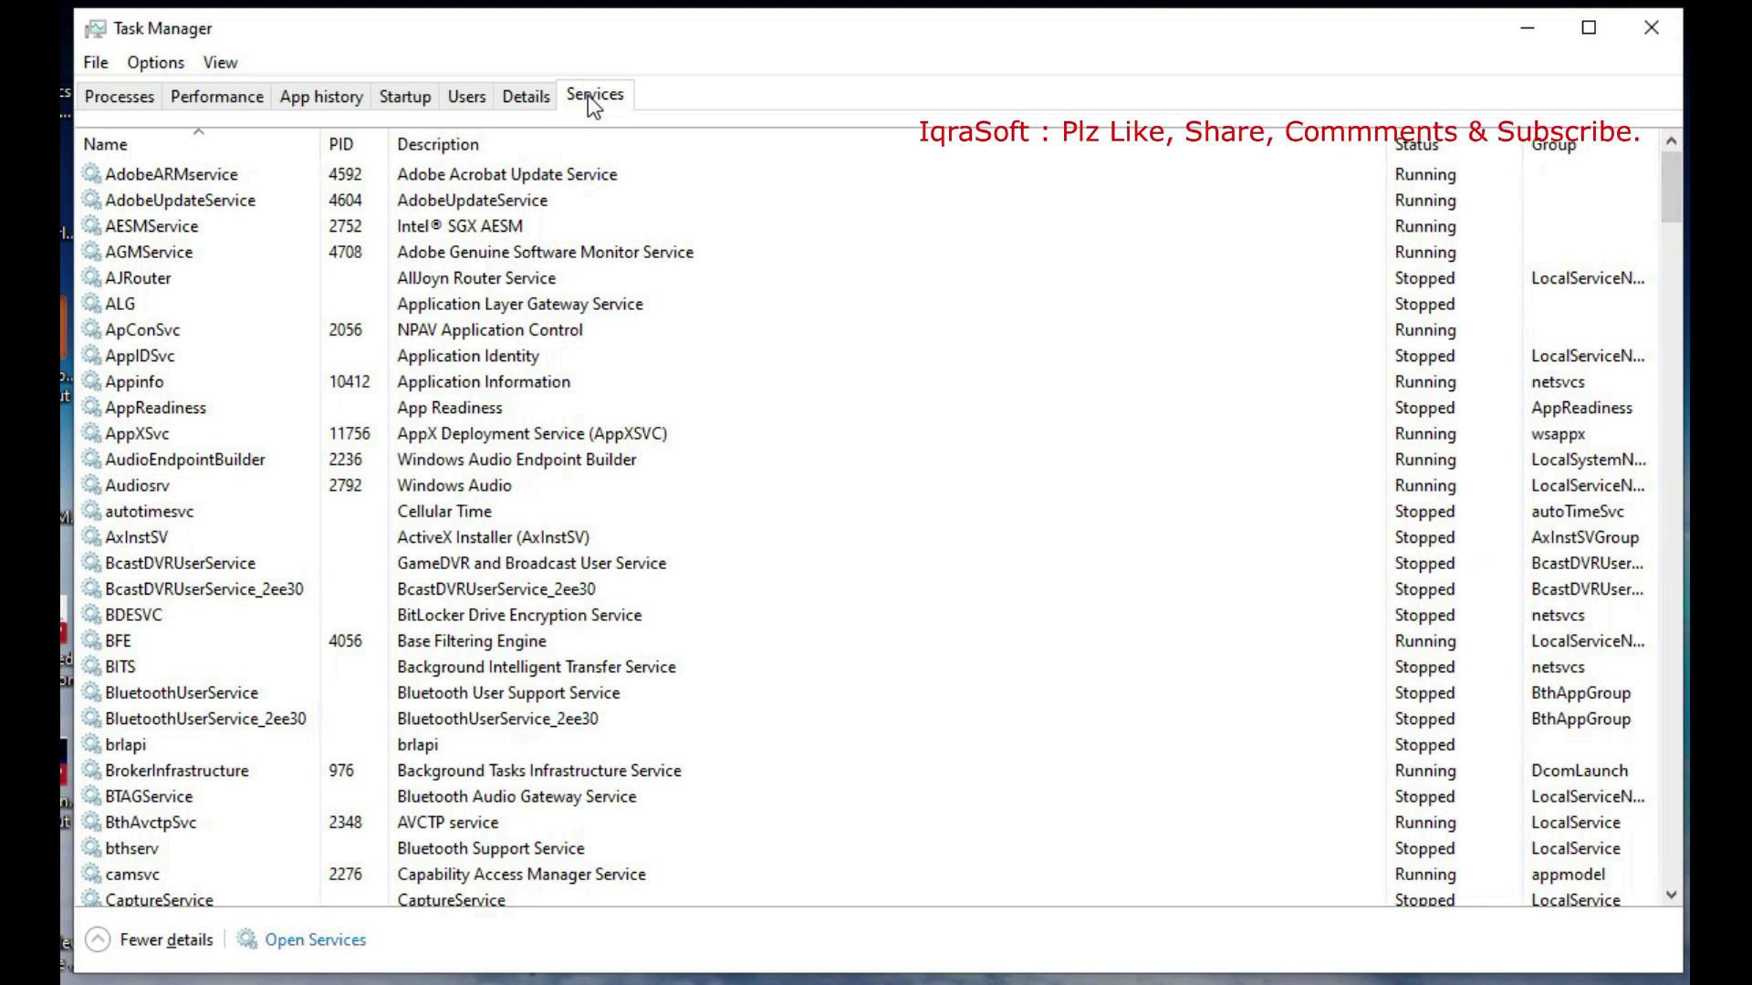
pyautogui.rightClick(500, 183)
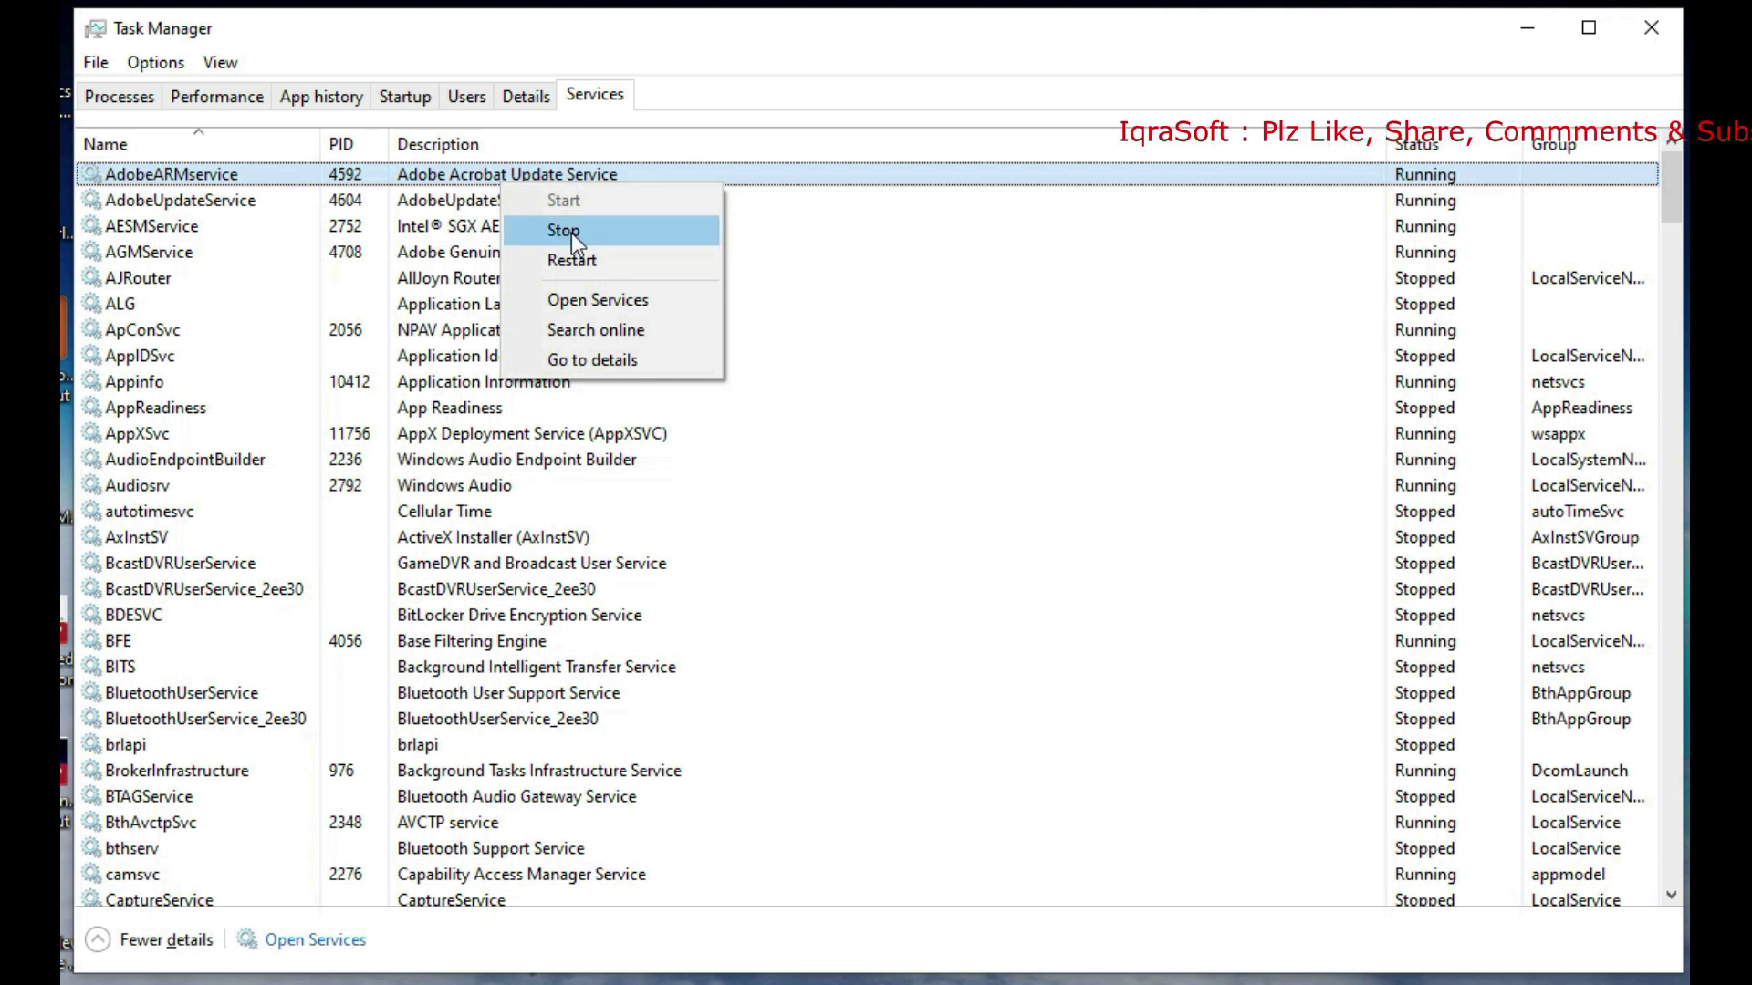
pyautogui.click(571, 233)
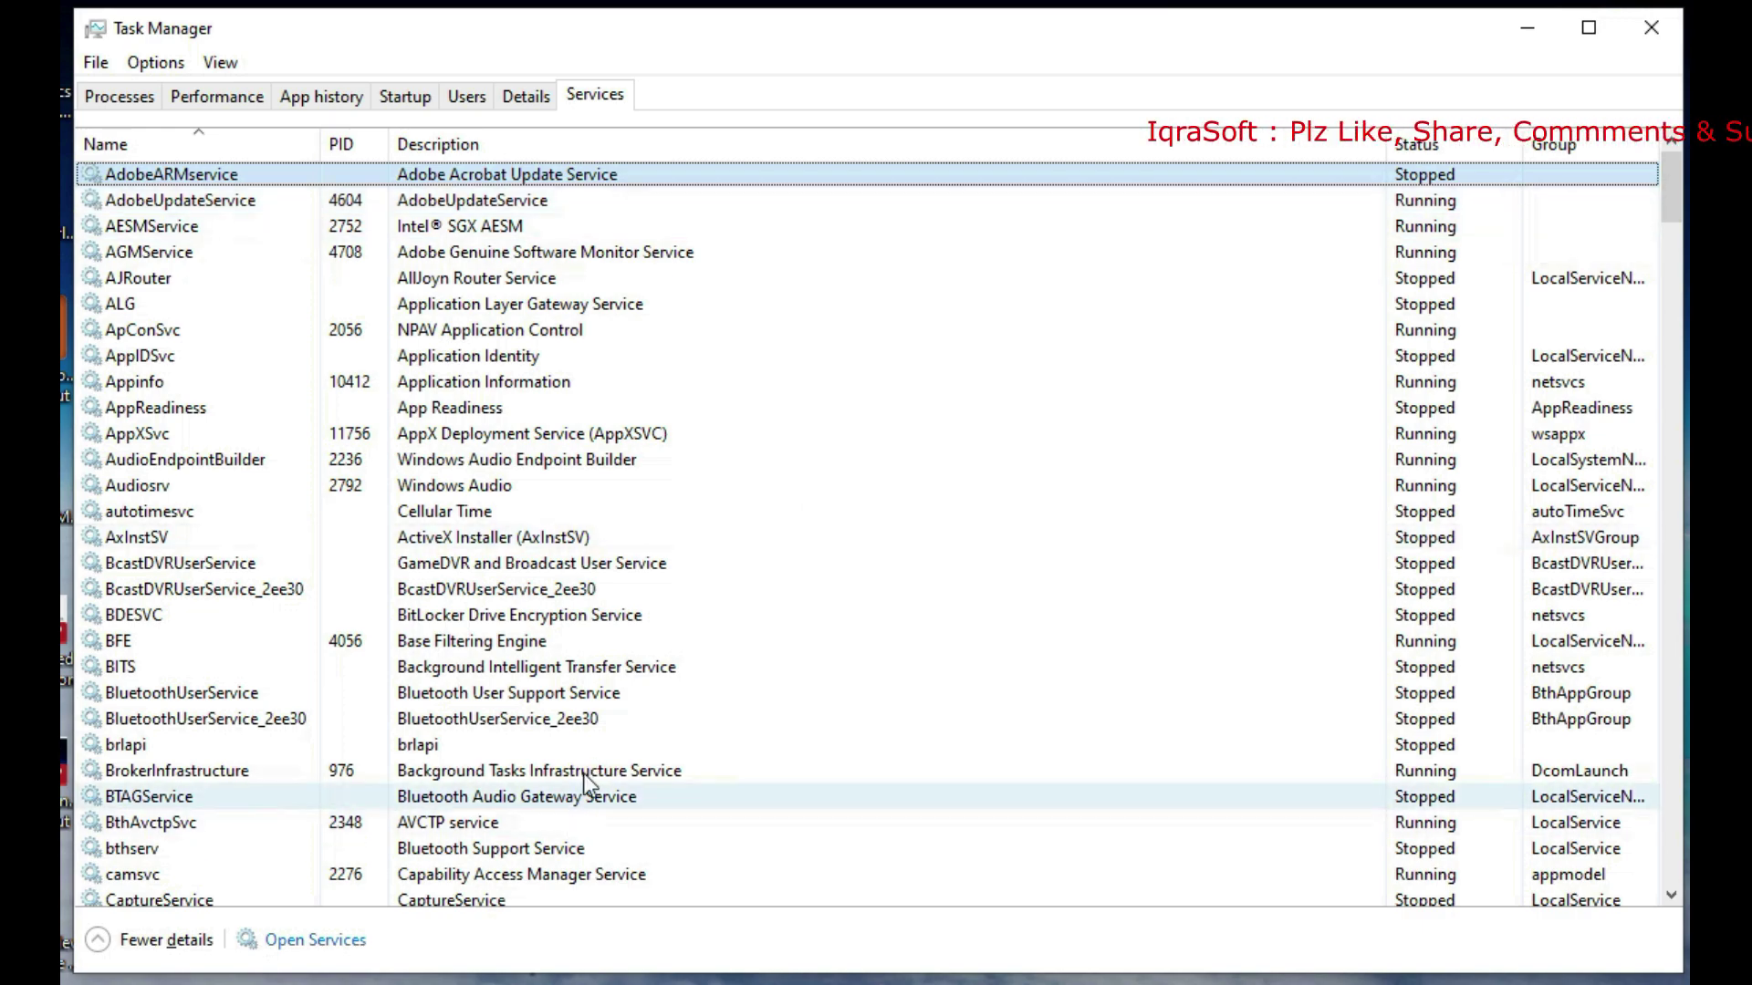
pyautogui.scroll(-7, 575, 784)
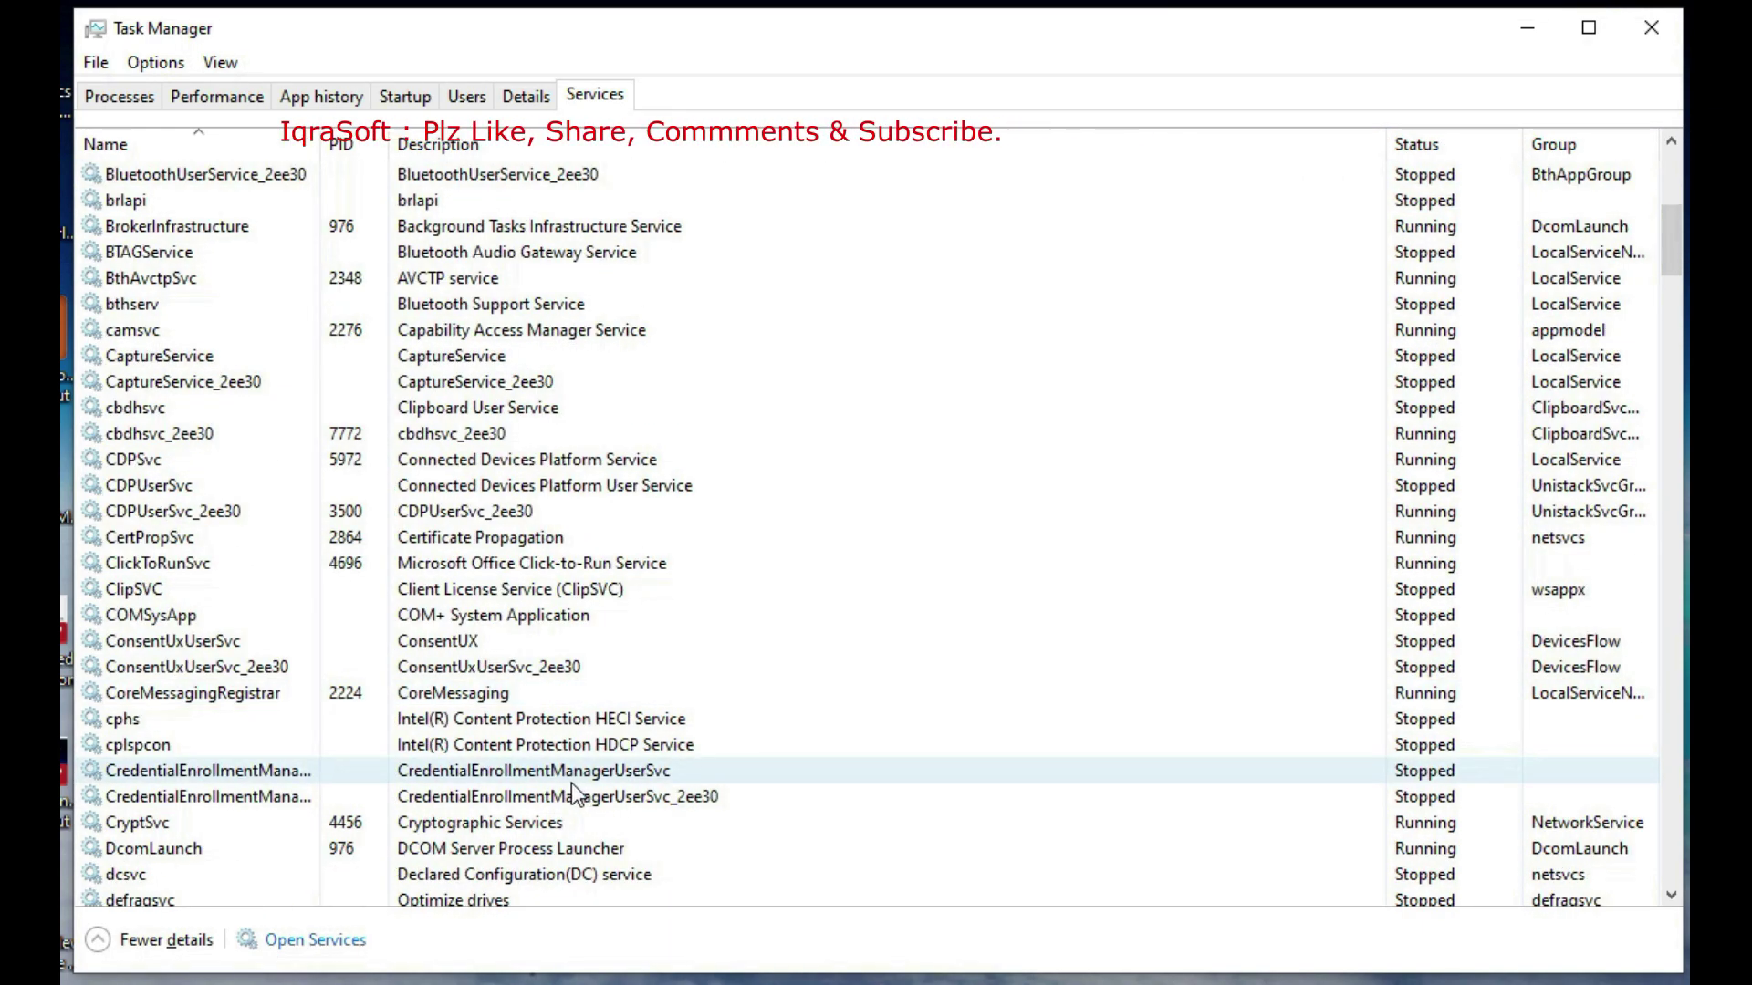
pyautogui.scroll(-20, 571, 794)
pyautogui.scroll(-8, 573, 817)
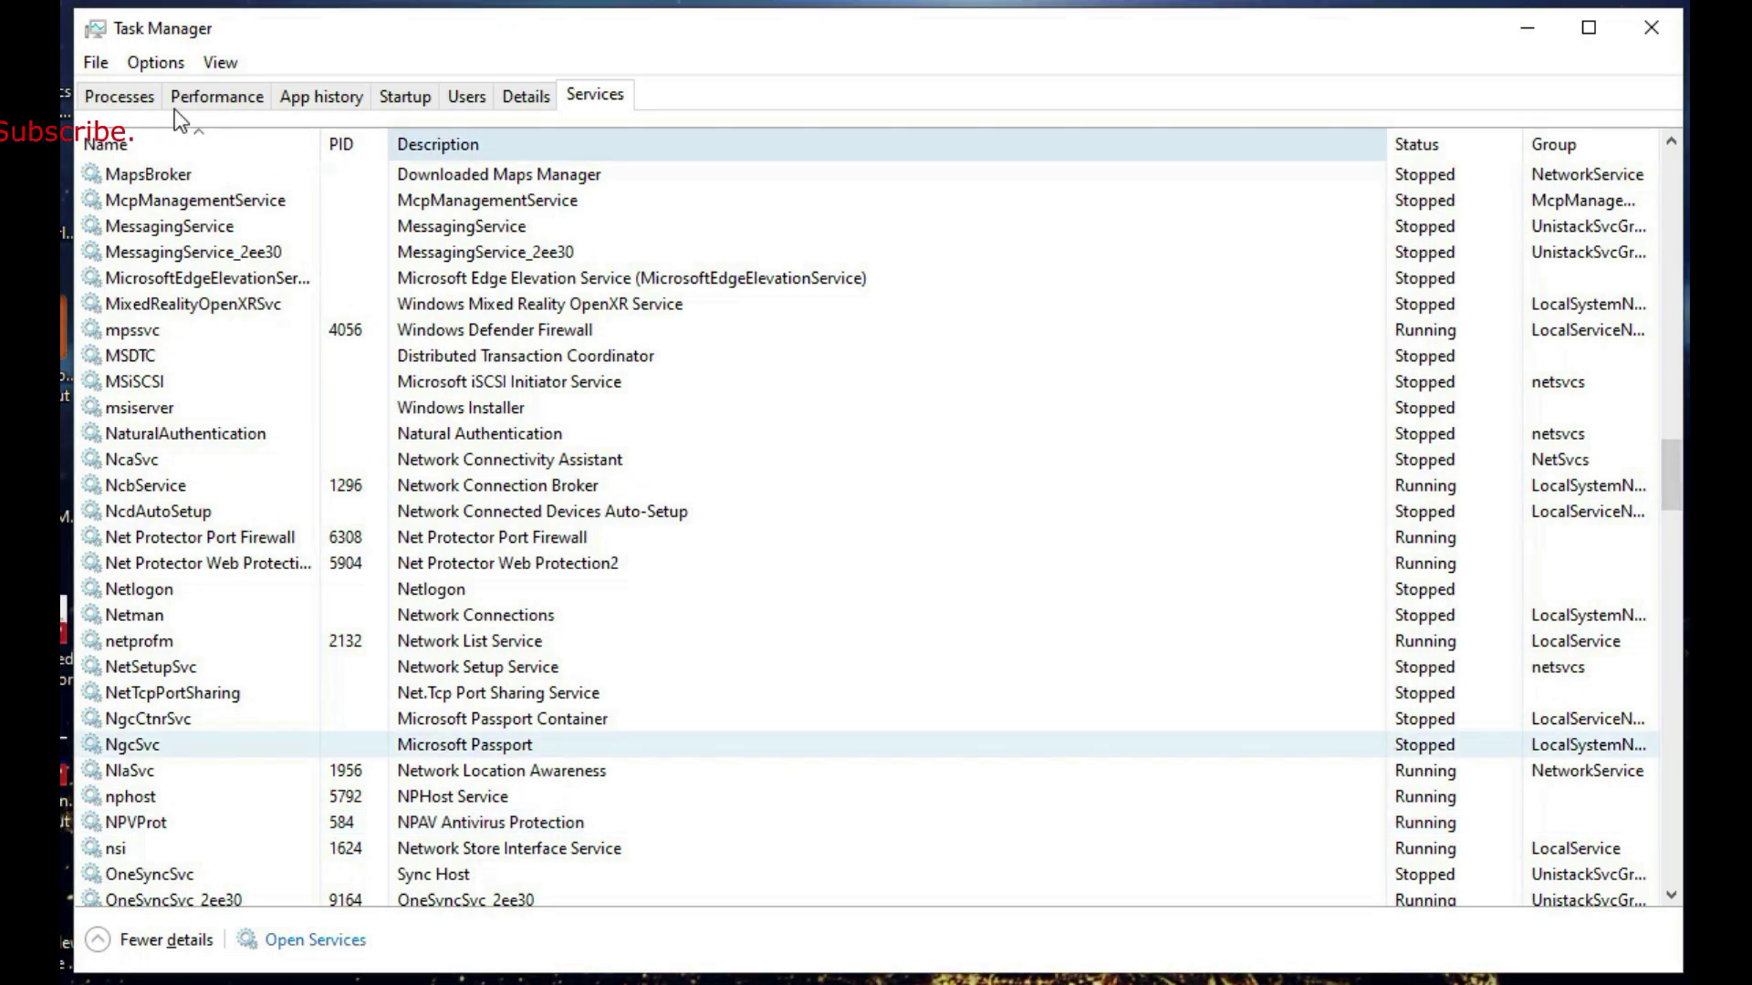
# Sort the running processes by CPU usage with the lowest first, and end the RENEWAL (32 bit) process
pyautogui.click(134, 96)
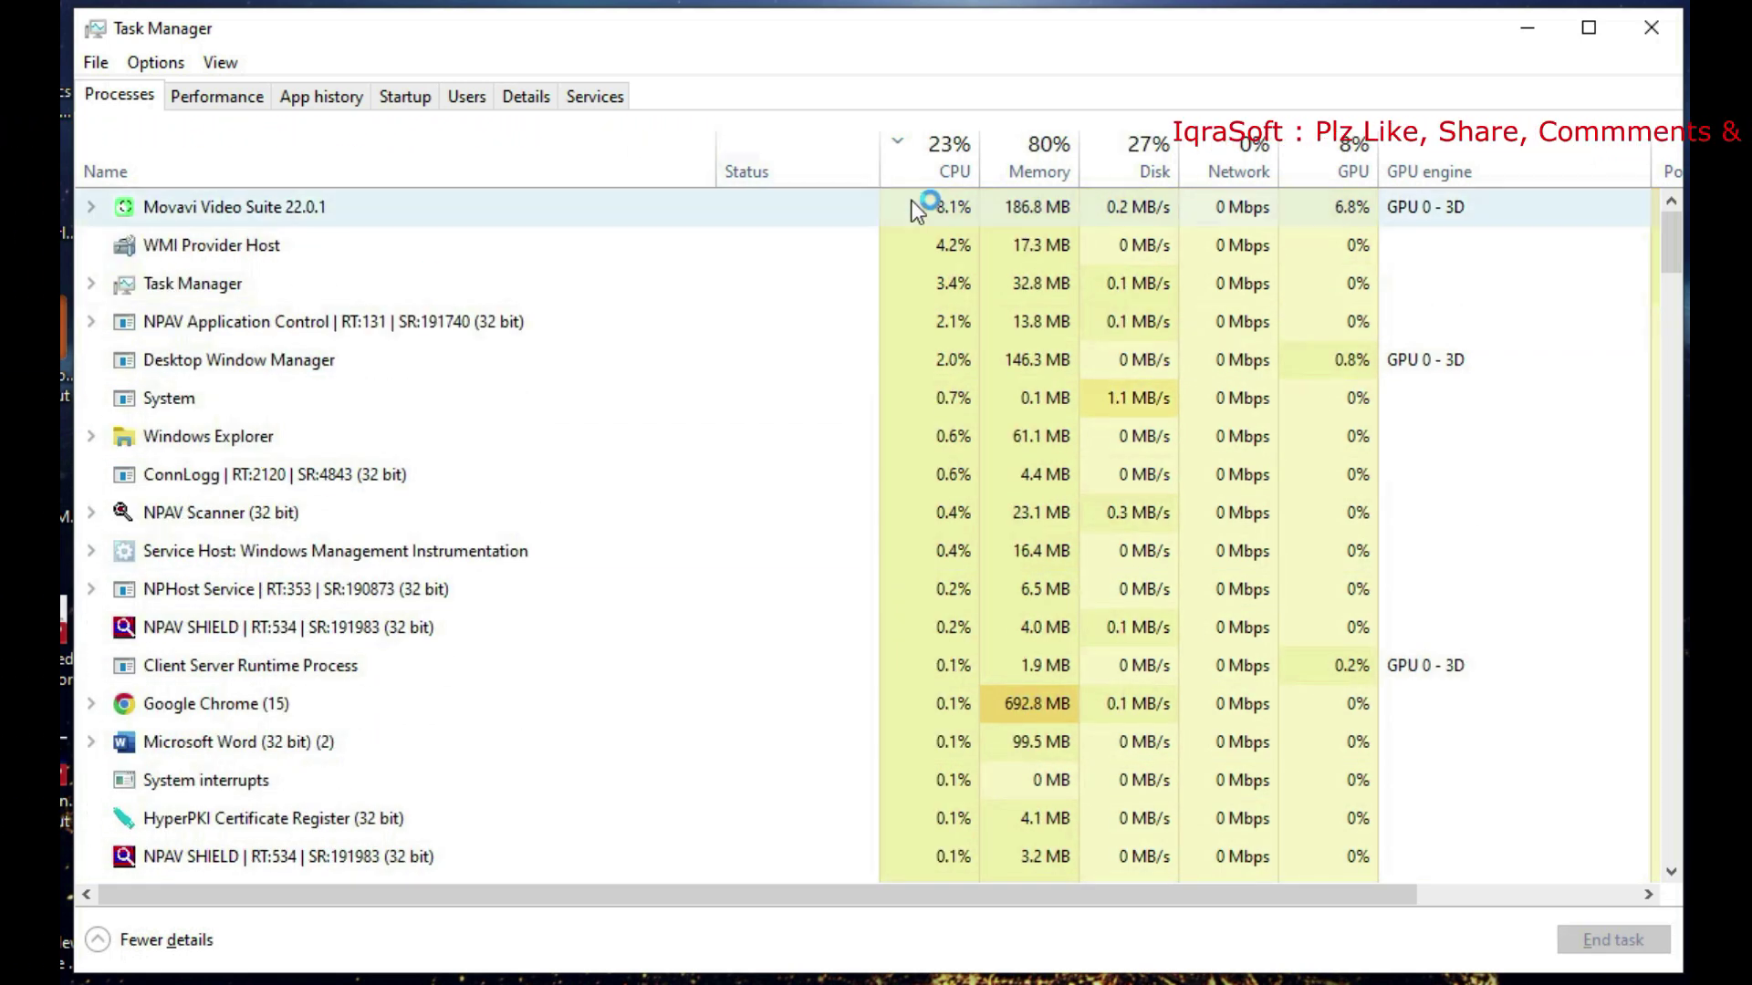
pyautogui.click(954, 163)
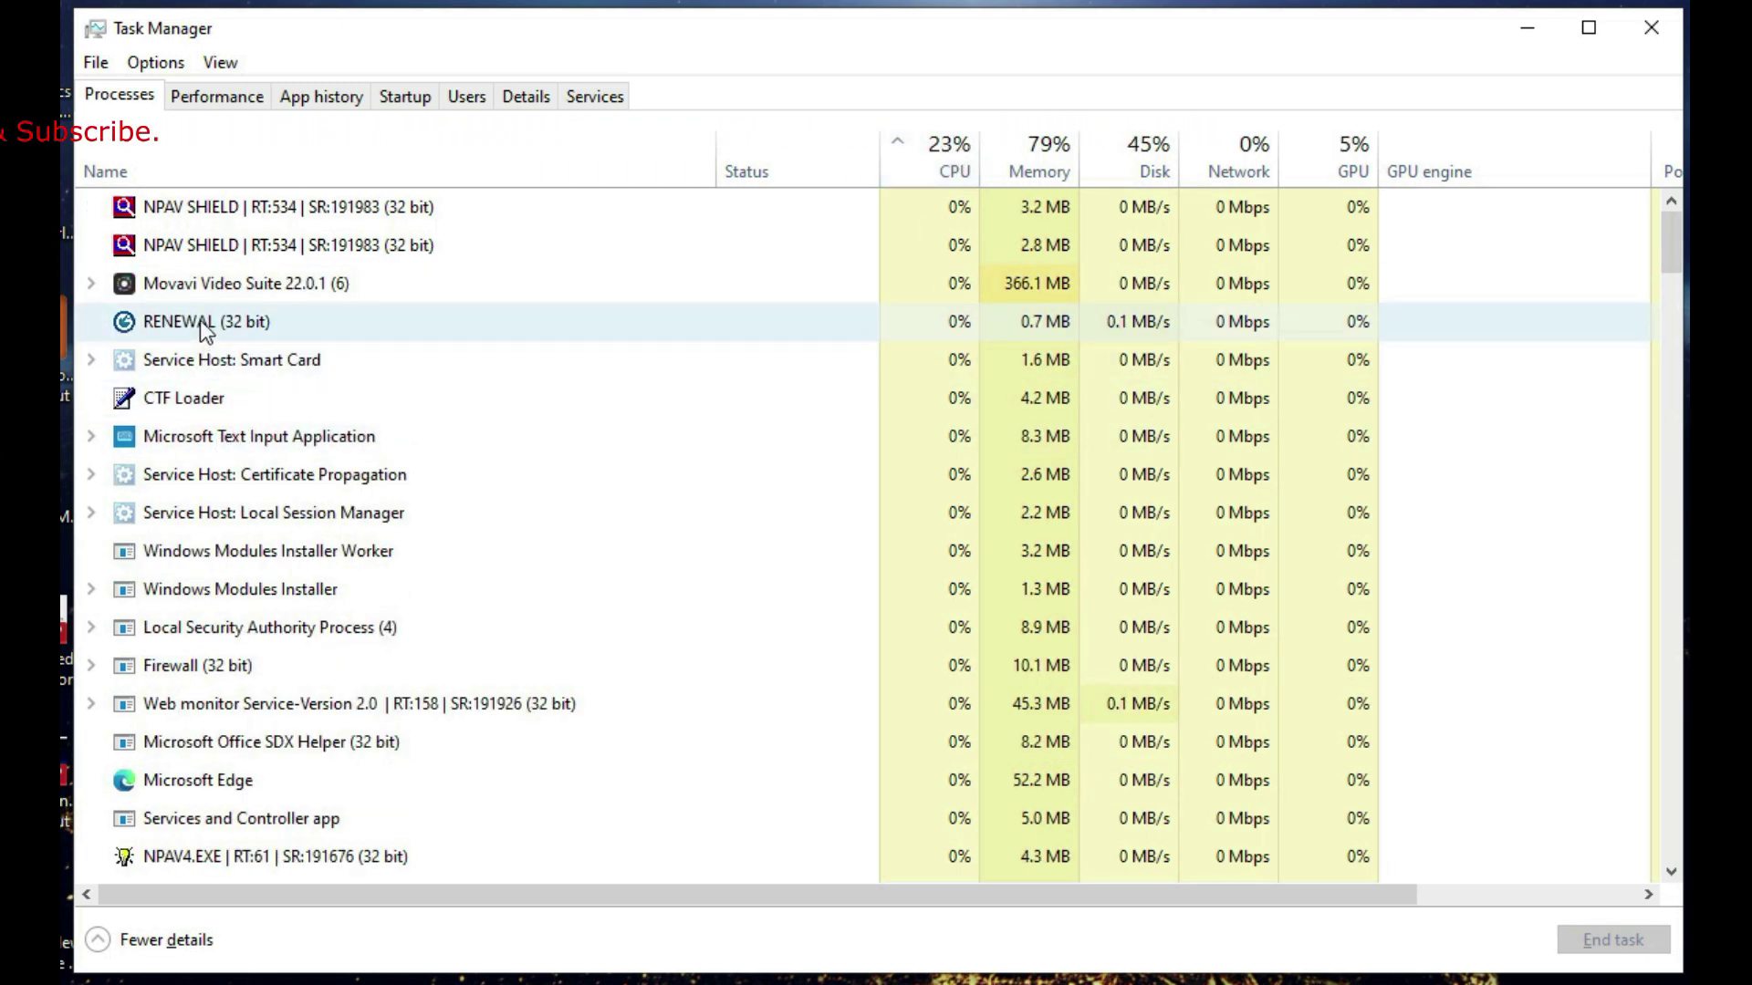
pyautogui.rightClick(200, 321)
pyautogui.click(249, 336)
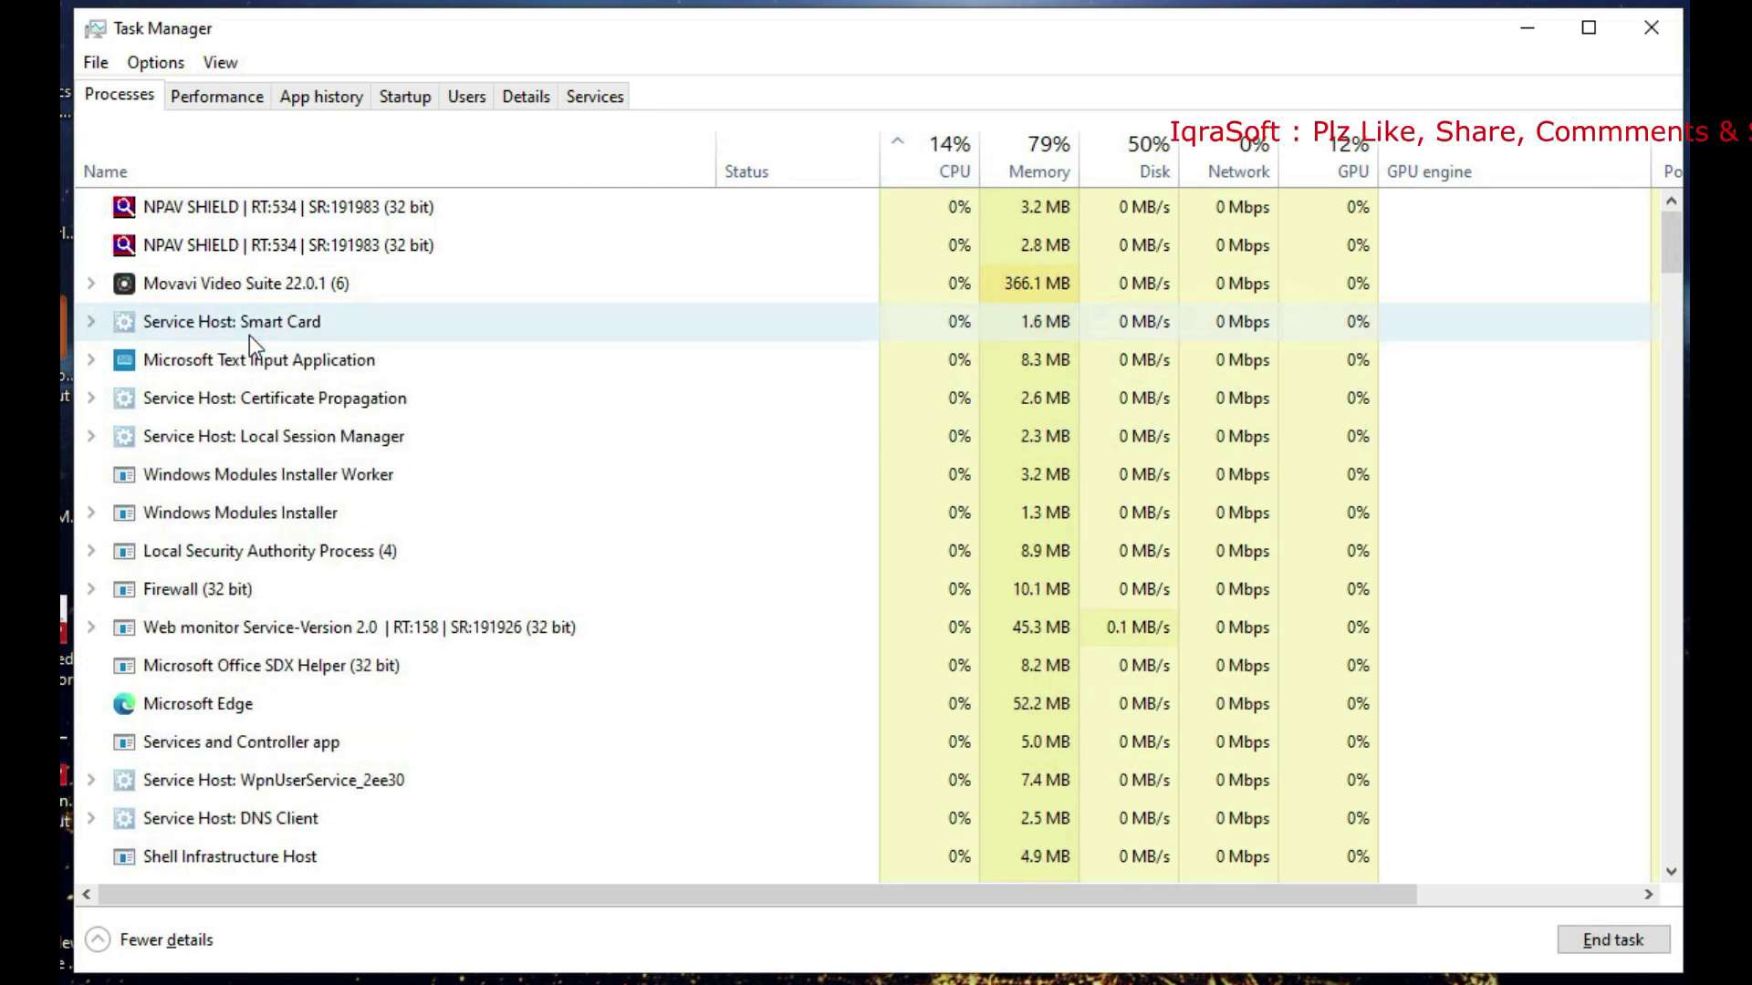
pyautogui.rightClick(247, 356)
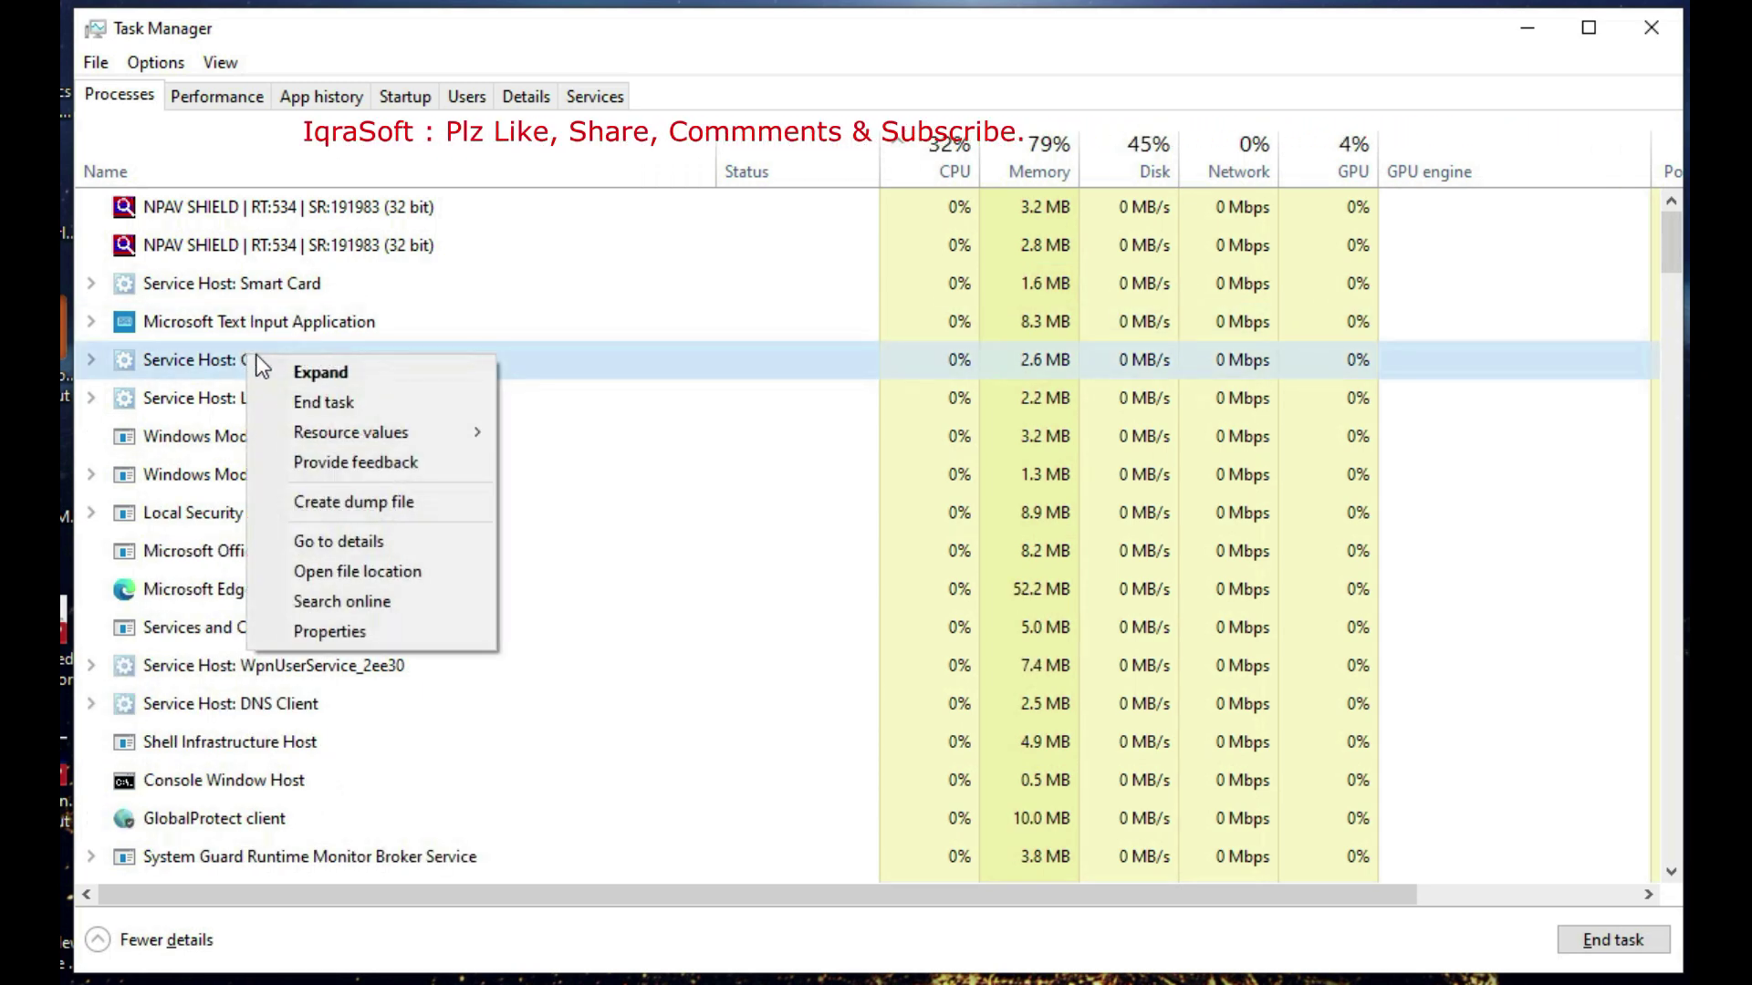
pyautogui.click(297, 394)
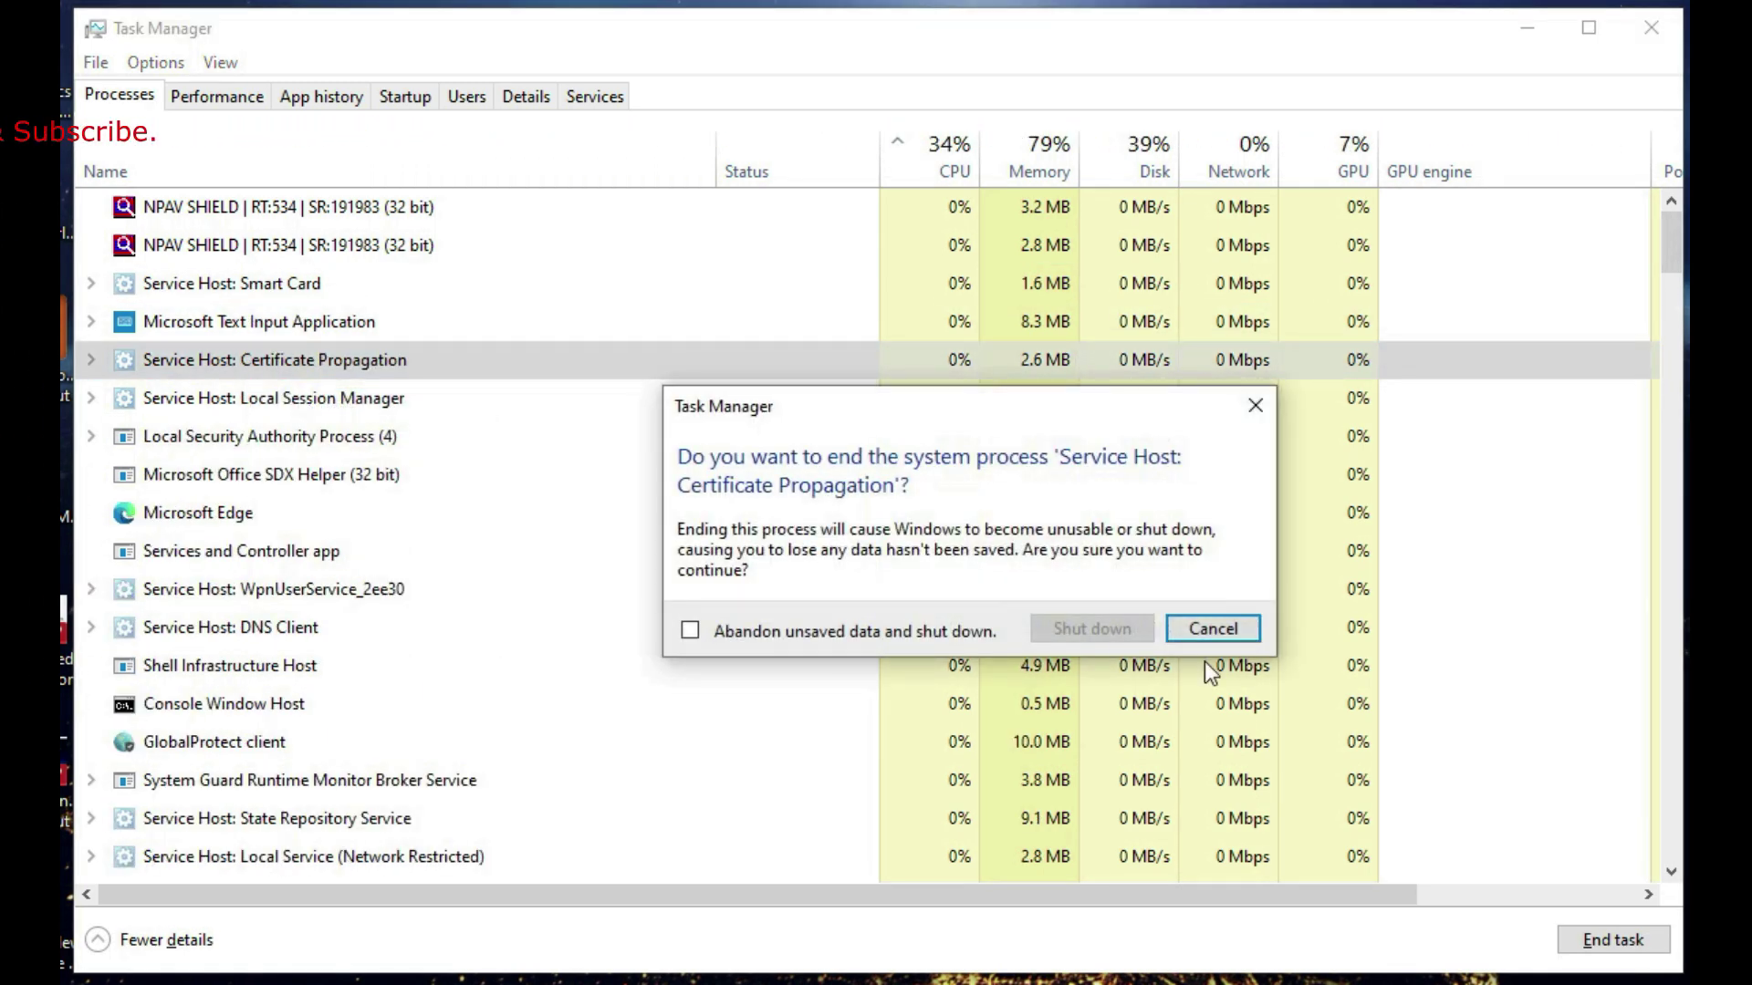
pyautogui.click(1213, 629)
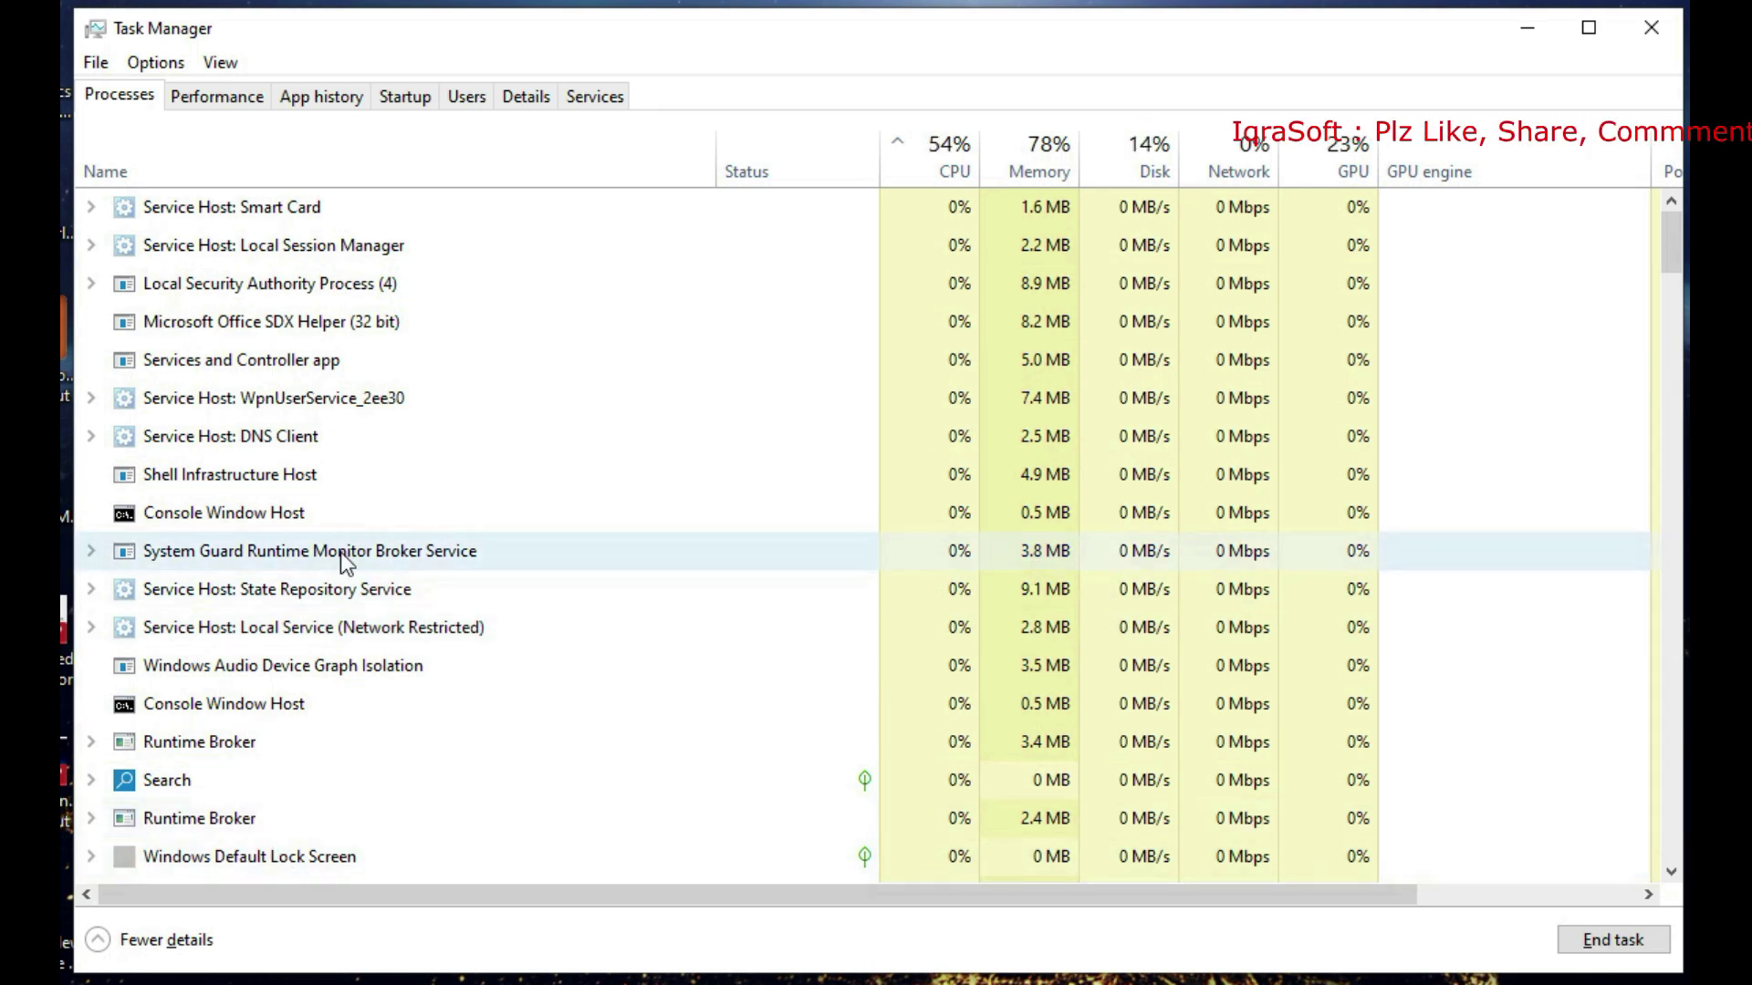
# End the first Microsoft Edge background process below NPAV Online Scanner, and look over the processes around it
pyautogui.scroll(-5, 342, 575)
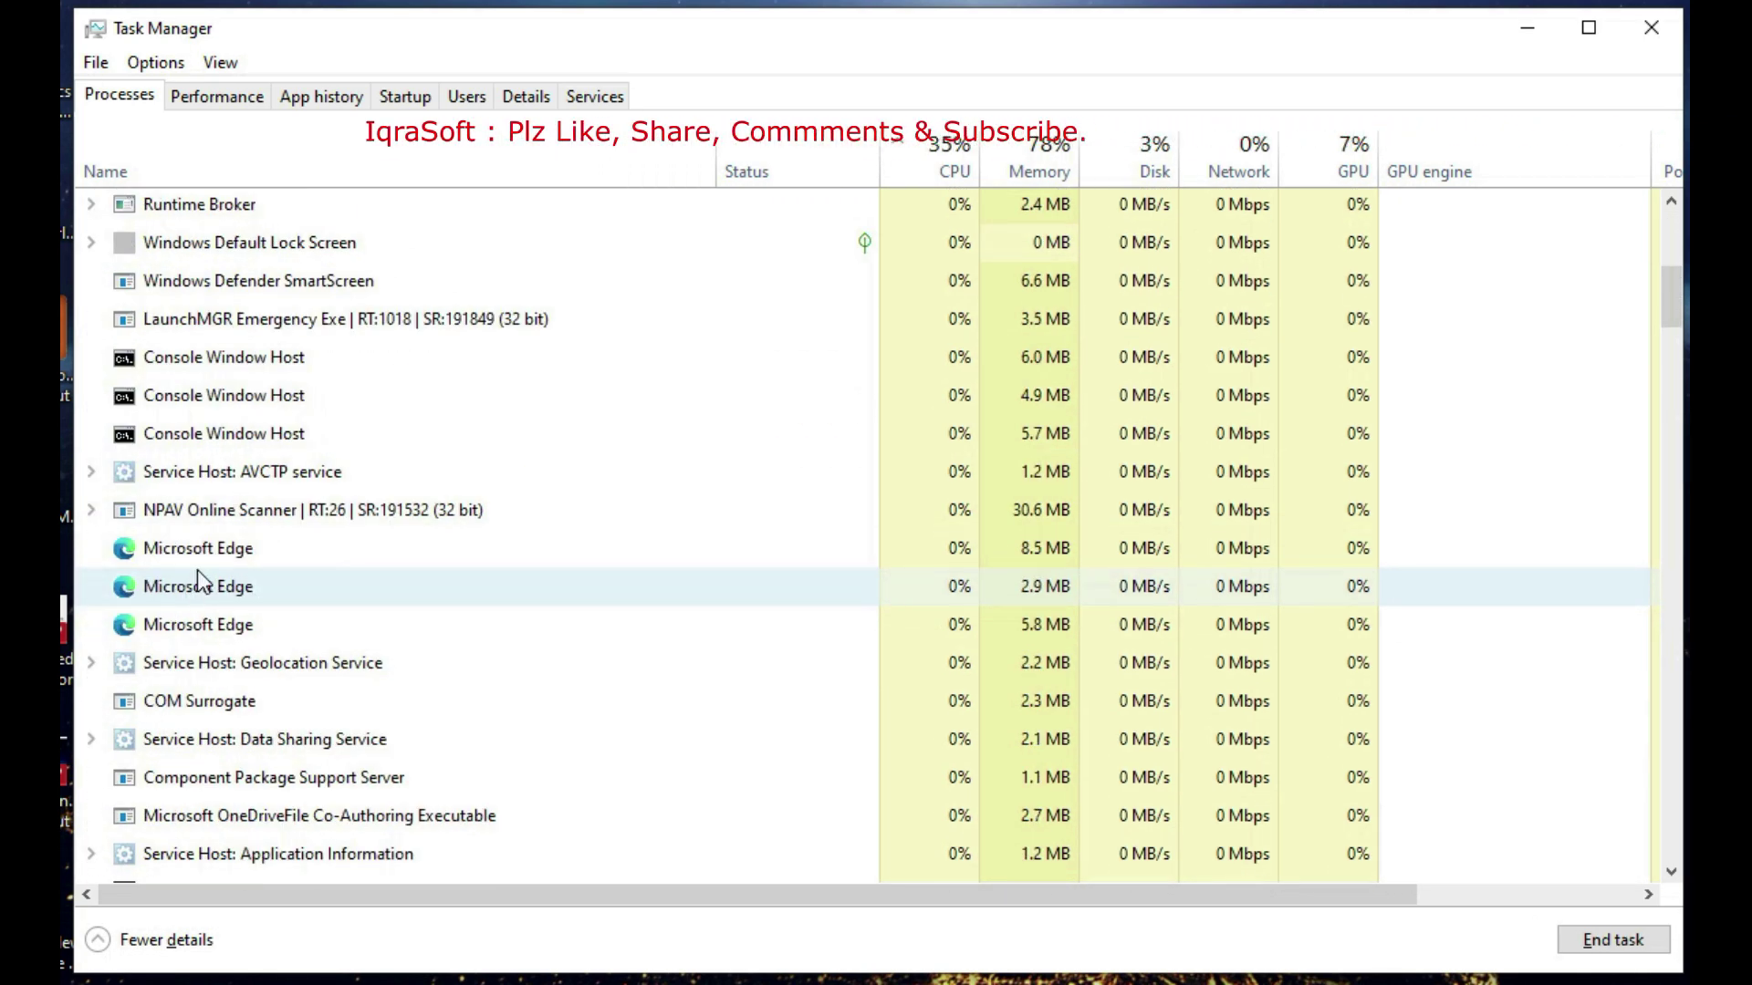
pyautogui.rightClick(204, 562)
pyautogui.click(228, 571)
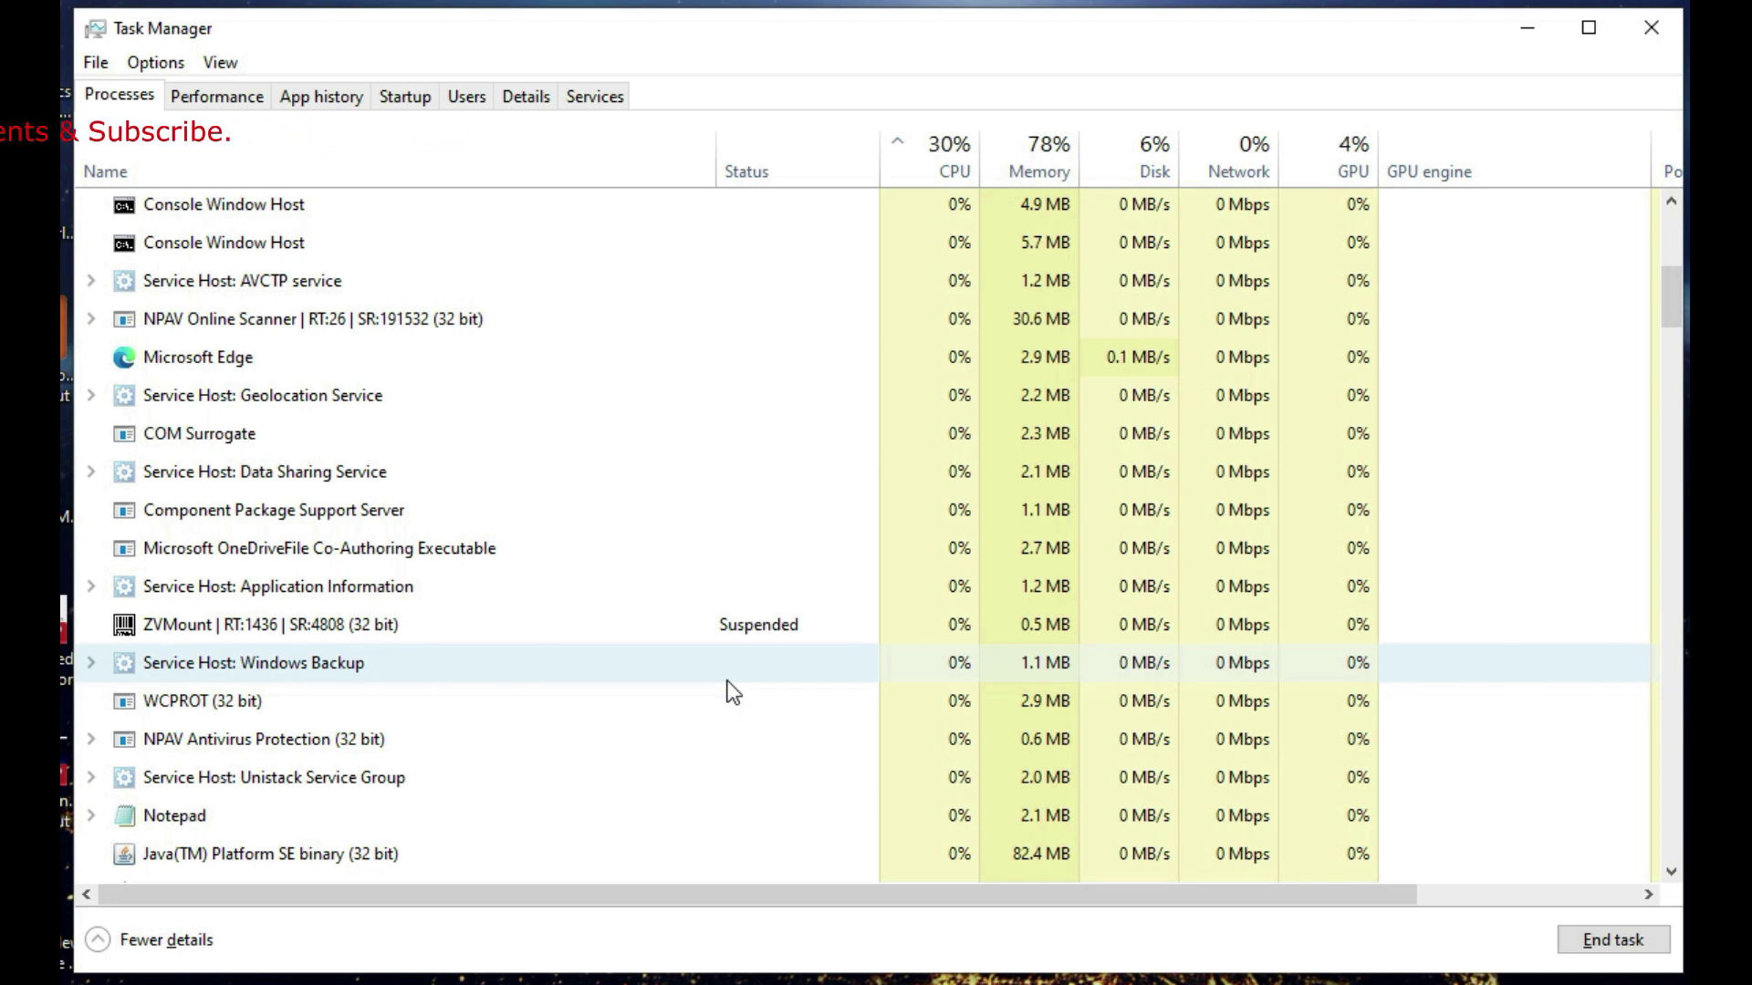
pyautogui.scroll(1, 728, 686)
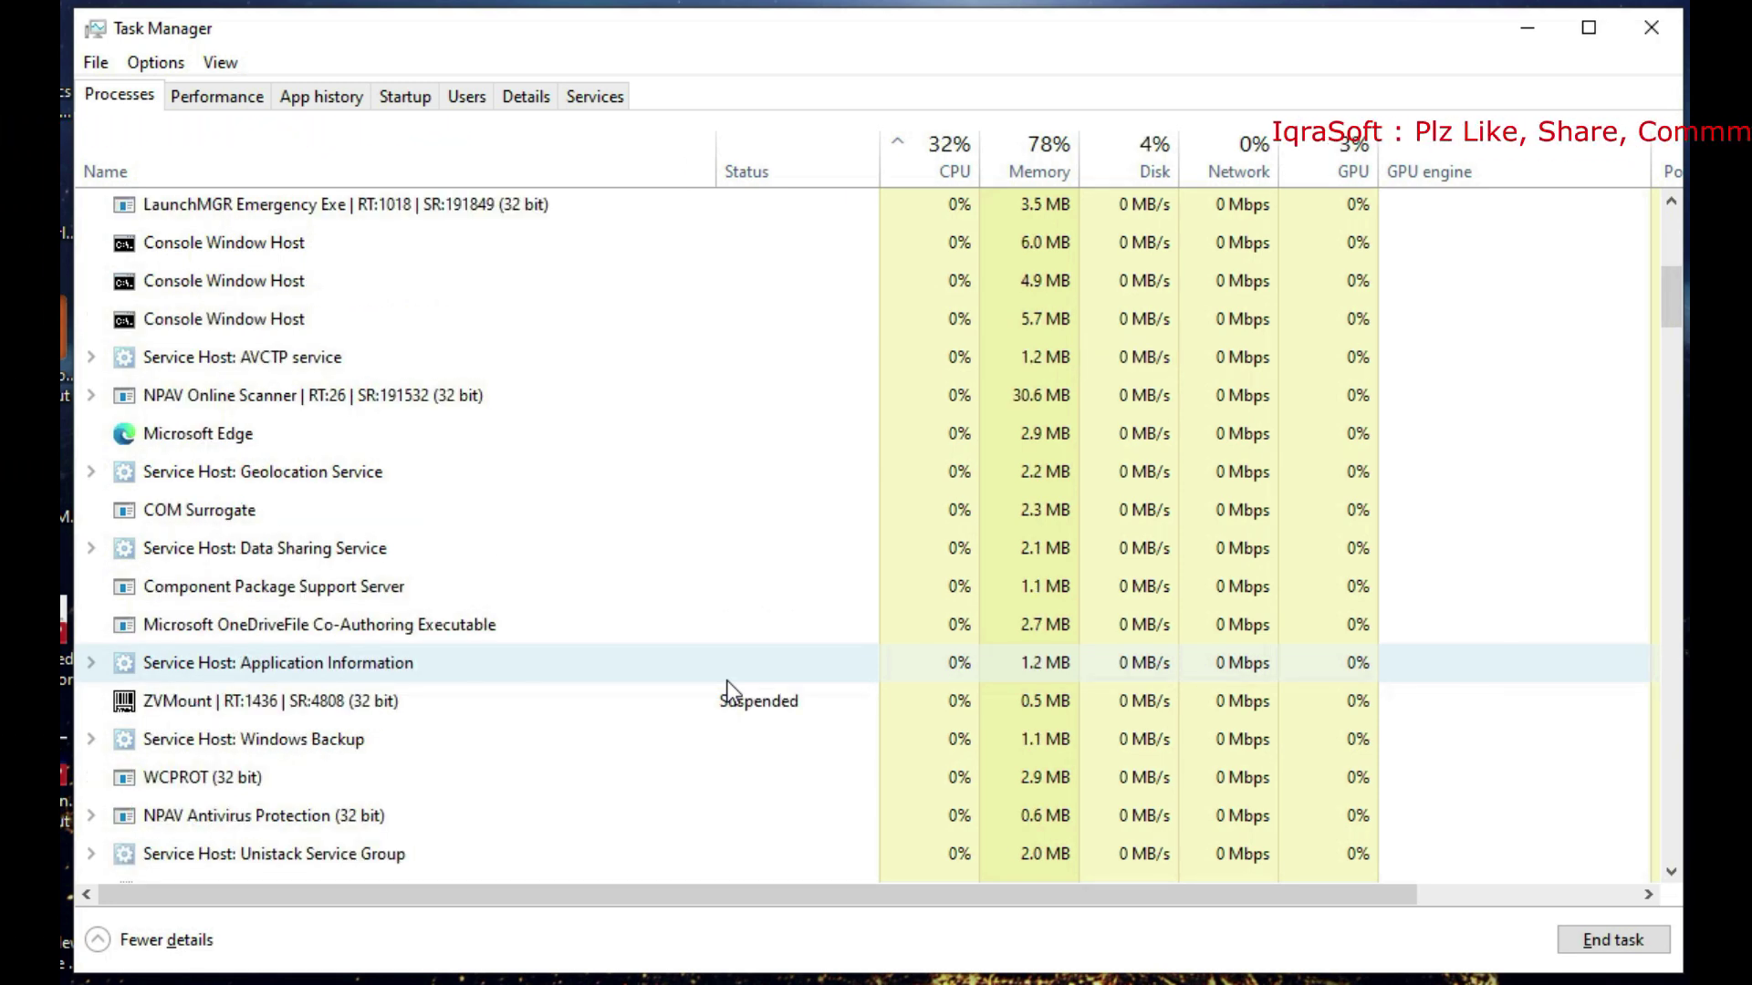
pyautogui.scroll(-2, 726, 681)
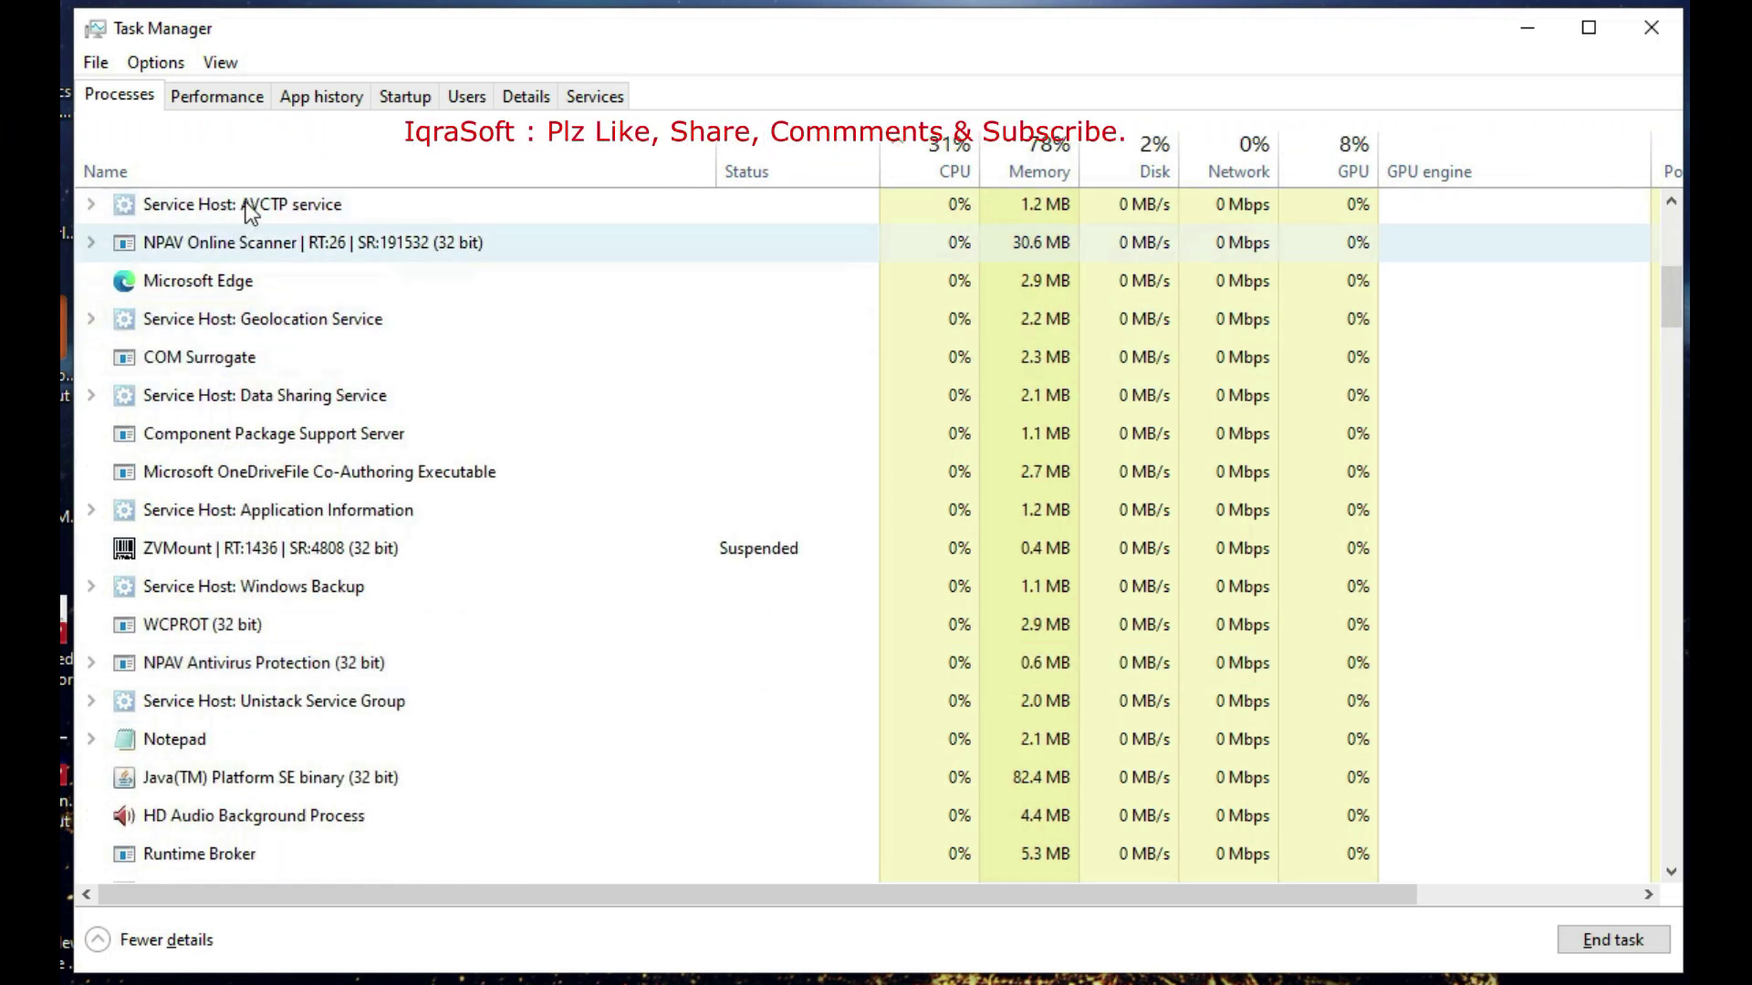
# Look at the Create new task dialog and cancel it, and look over the Task Manager options and view settings
pyautogui.click(96, 62)
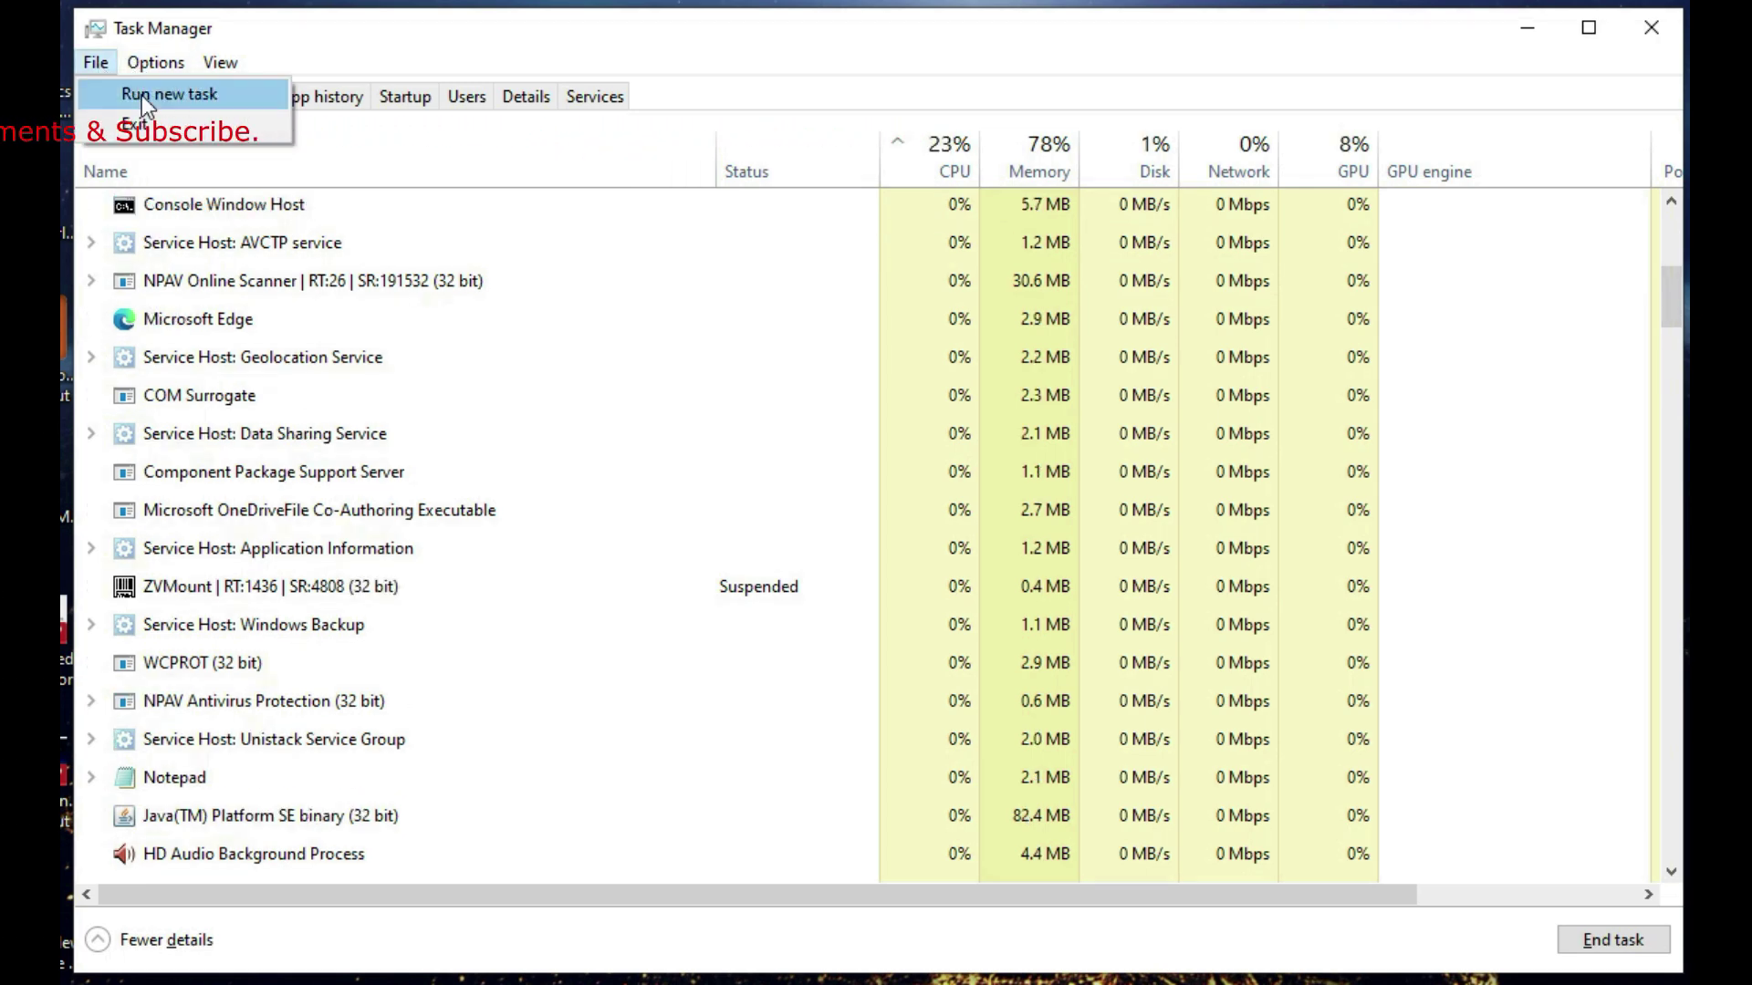
pyautogui.click(140, 95)
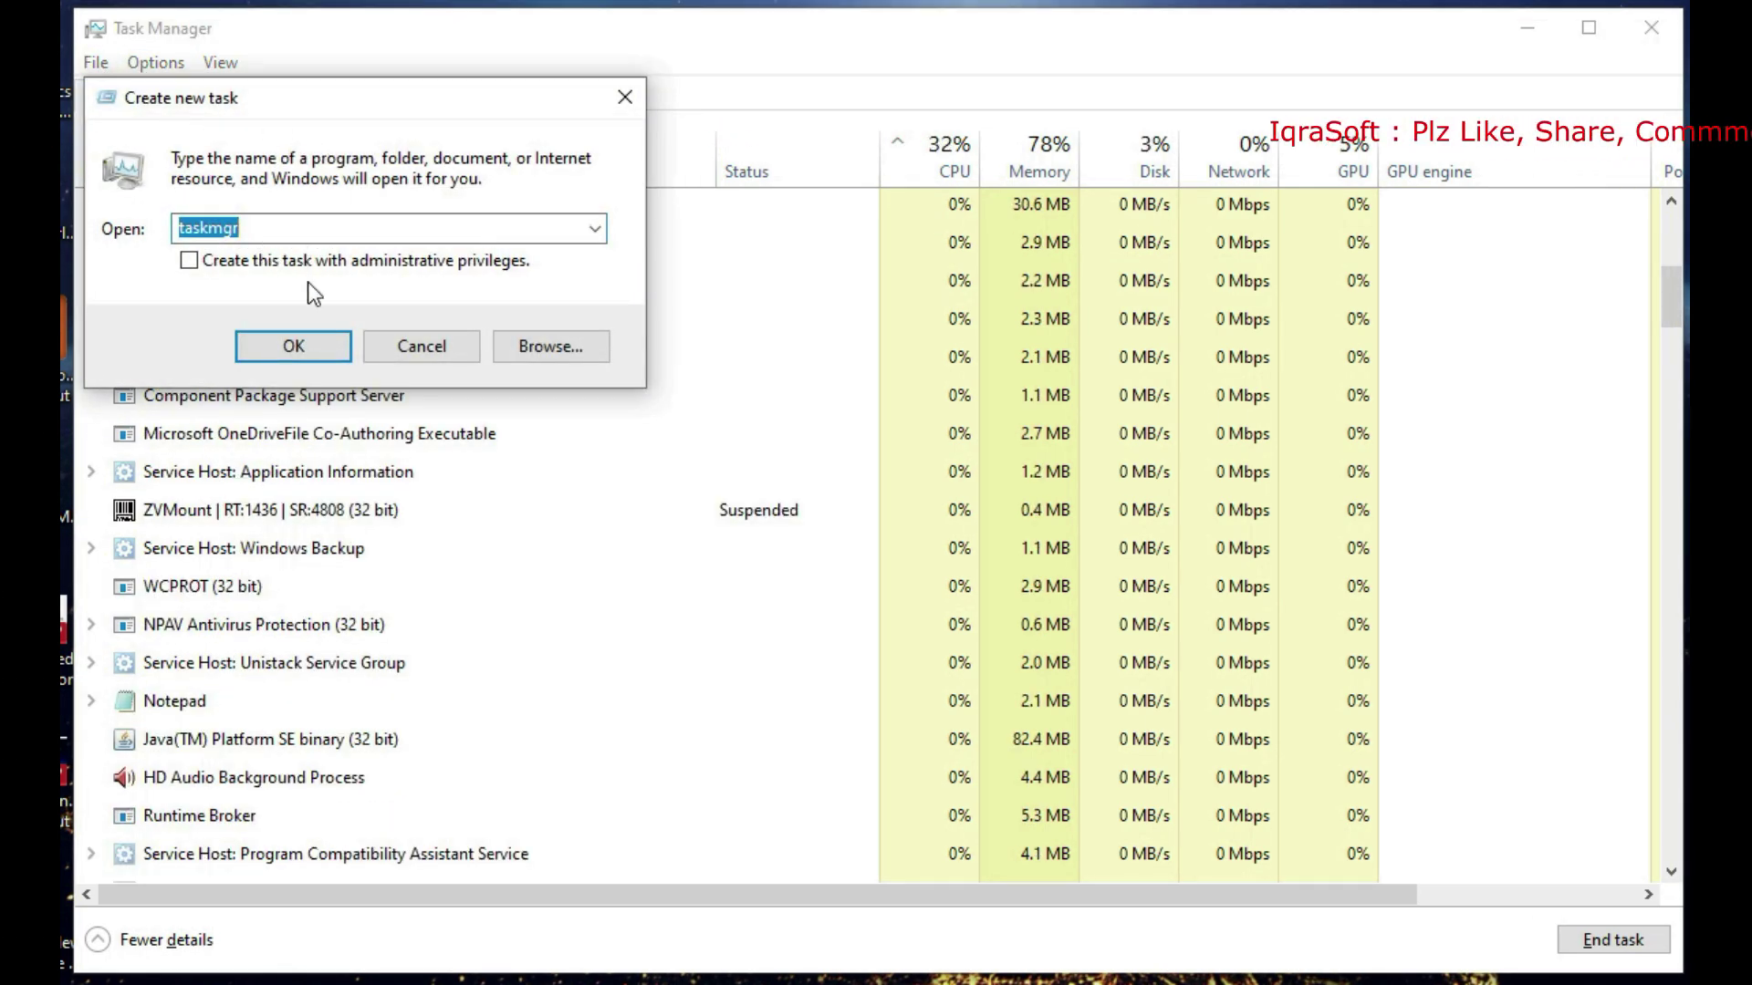
pyautogui.click(421, 345)
pyautogui.click(159, 65)
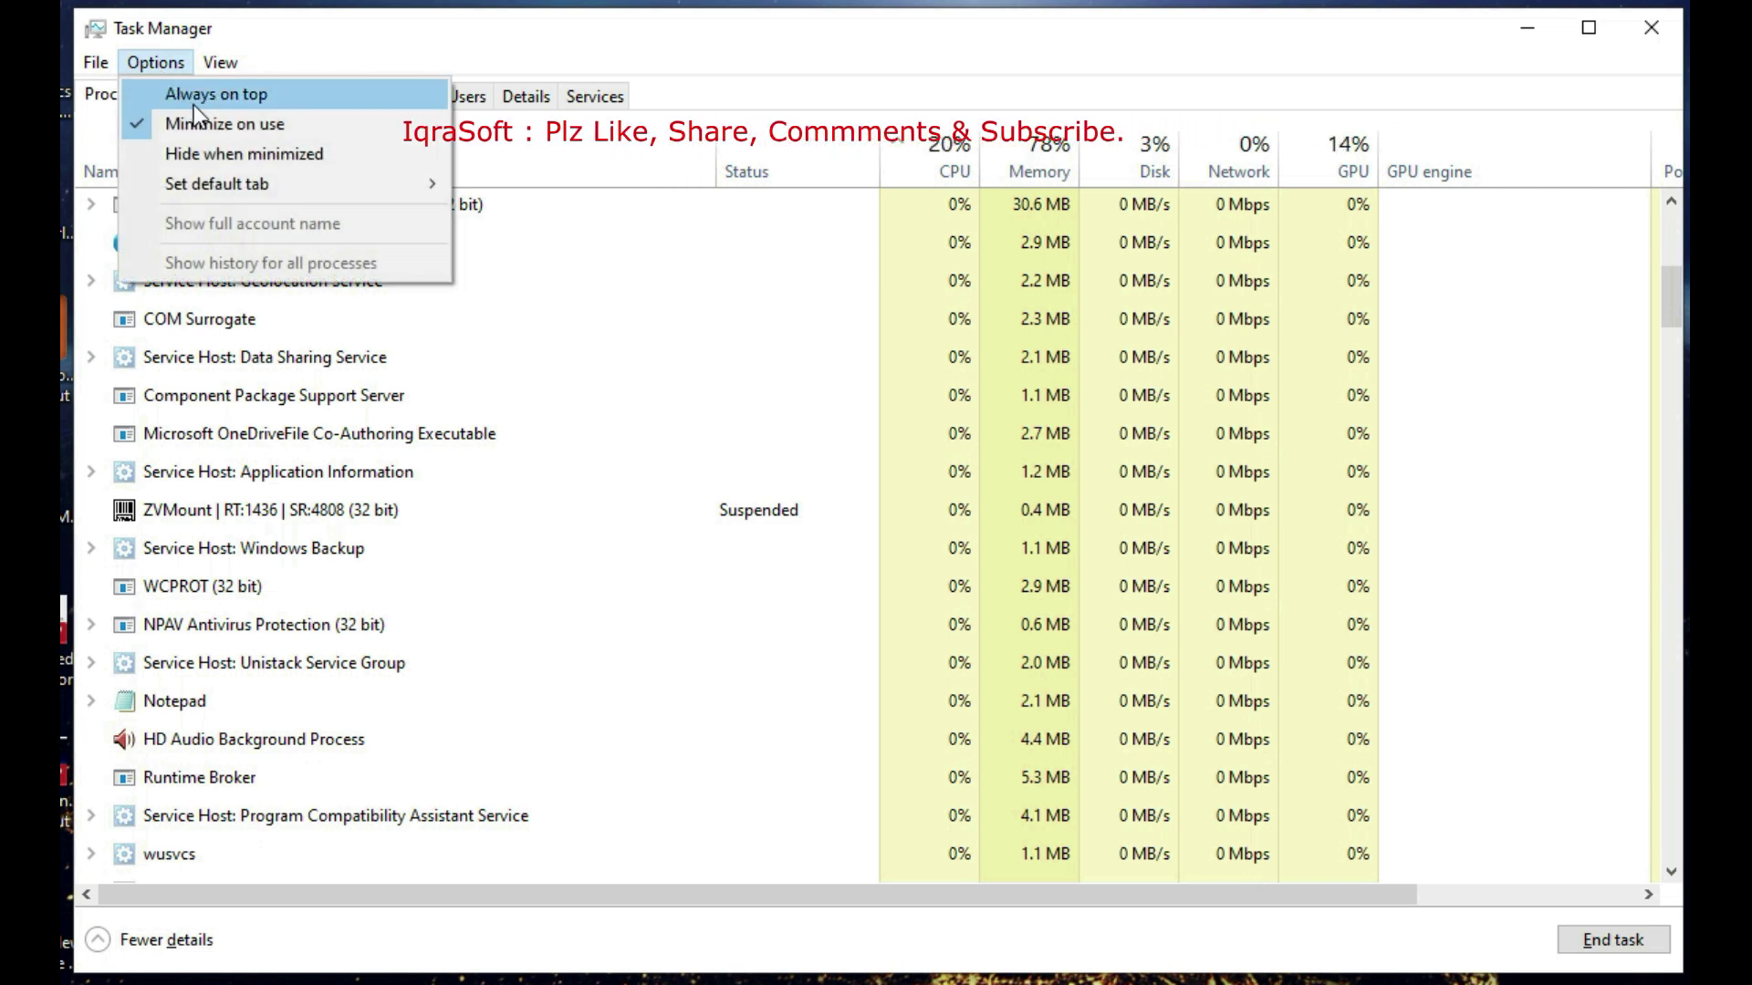
pyautogui.click(216, 66)
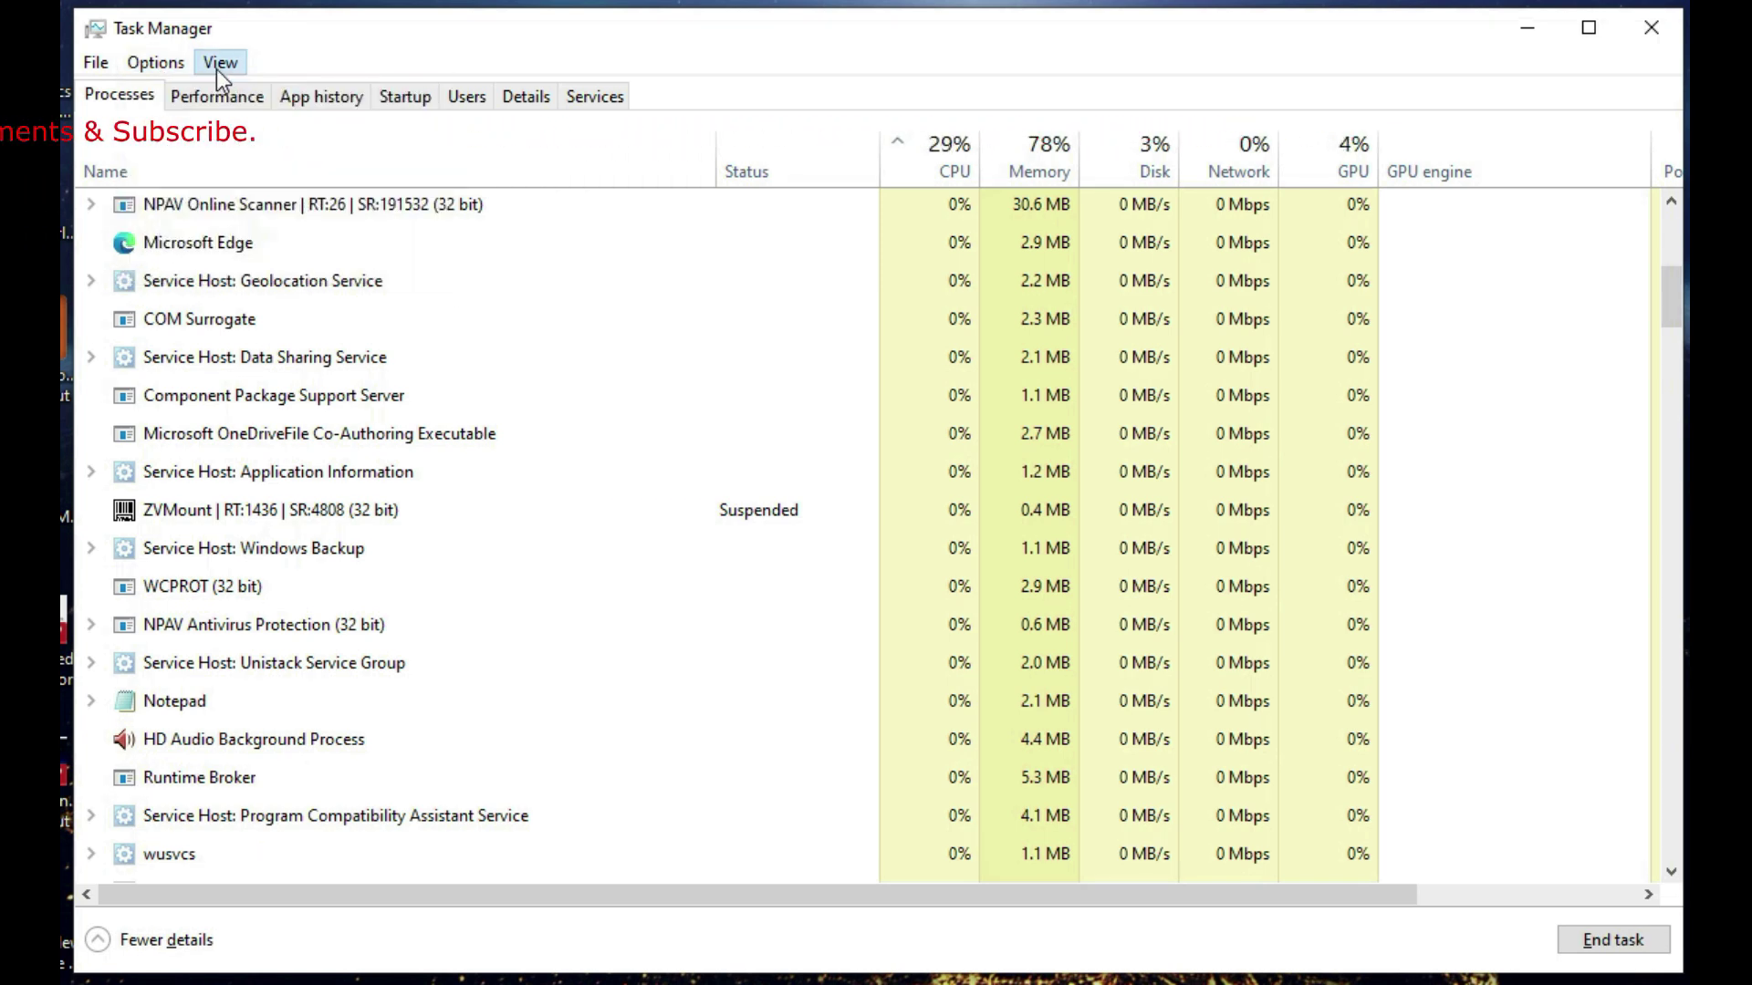
pyautogui.click(217, 65)
pyautogui.click(566, 377)
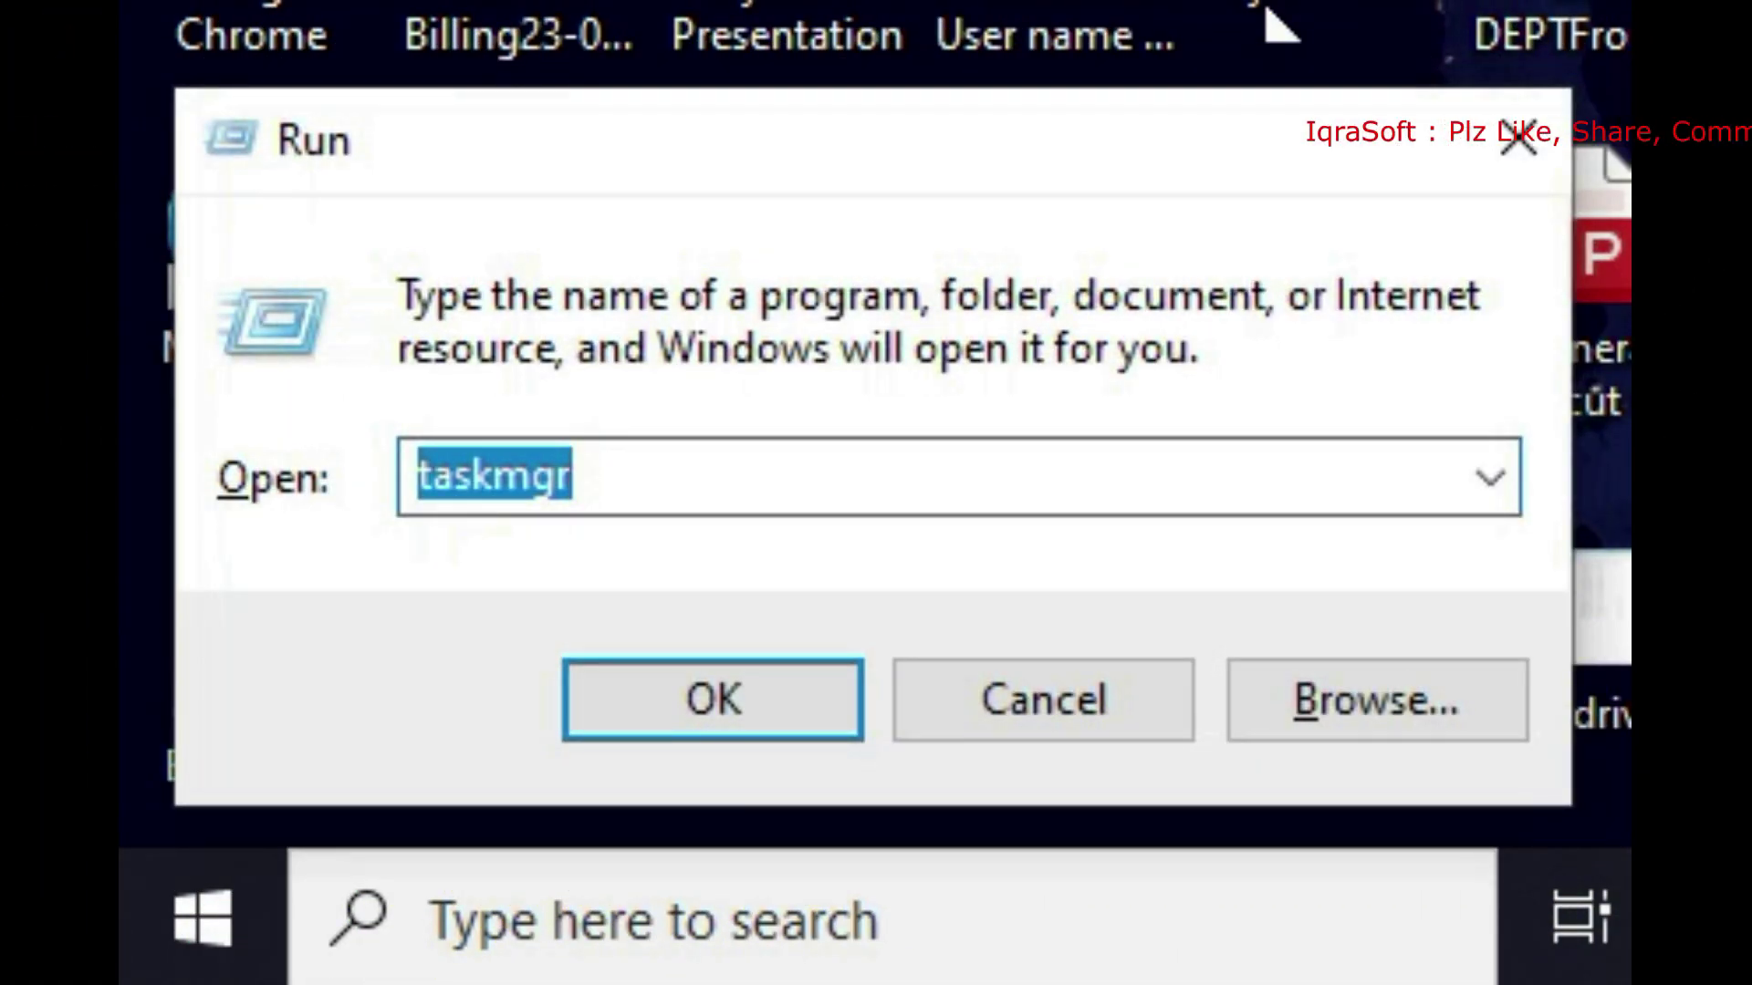
# Open Device Manager with the Run command devmgmt.msc and check the device listed under Computer
pyautogui.write('devmgmt.msc')
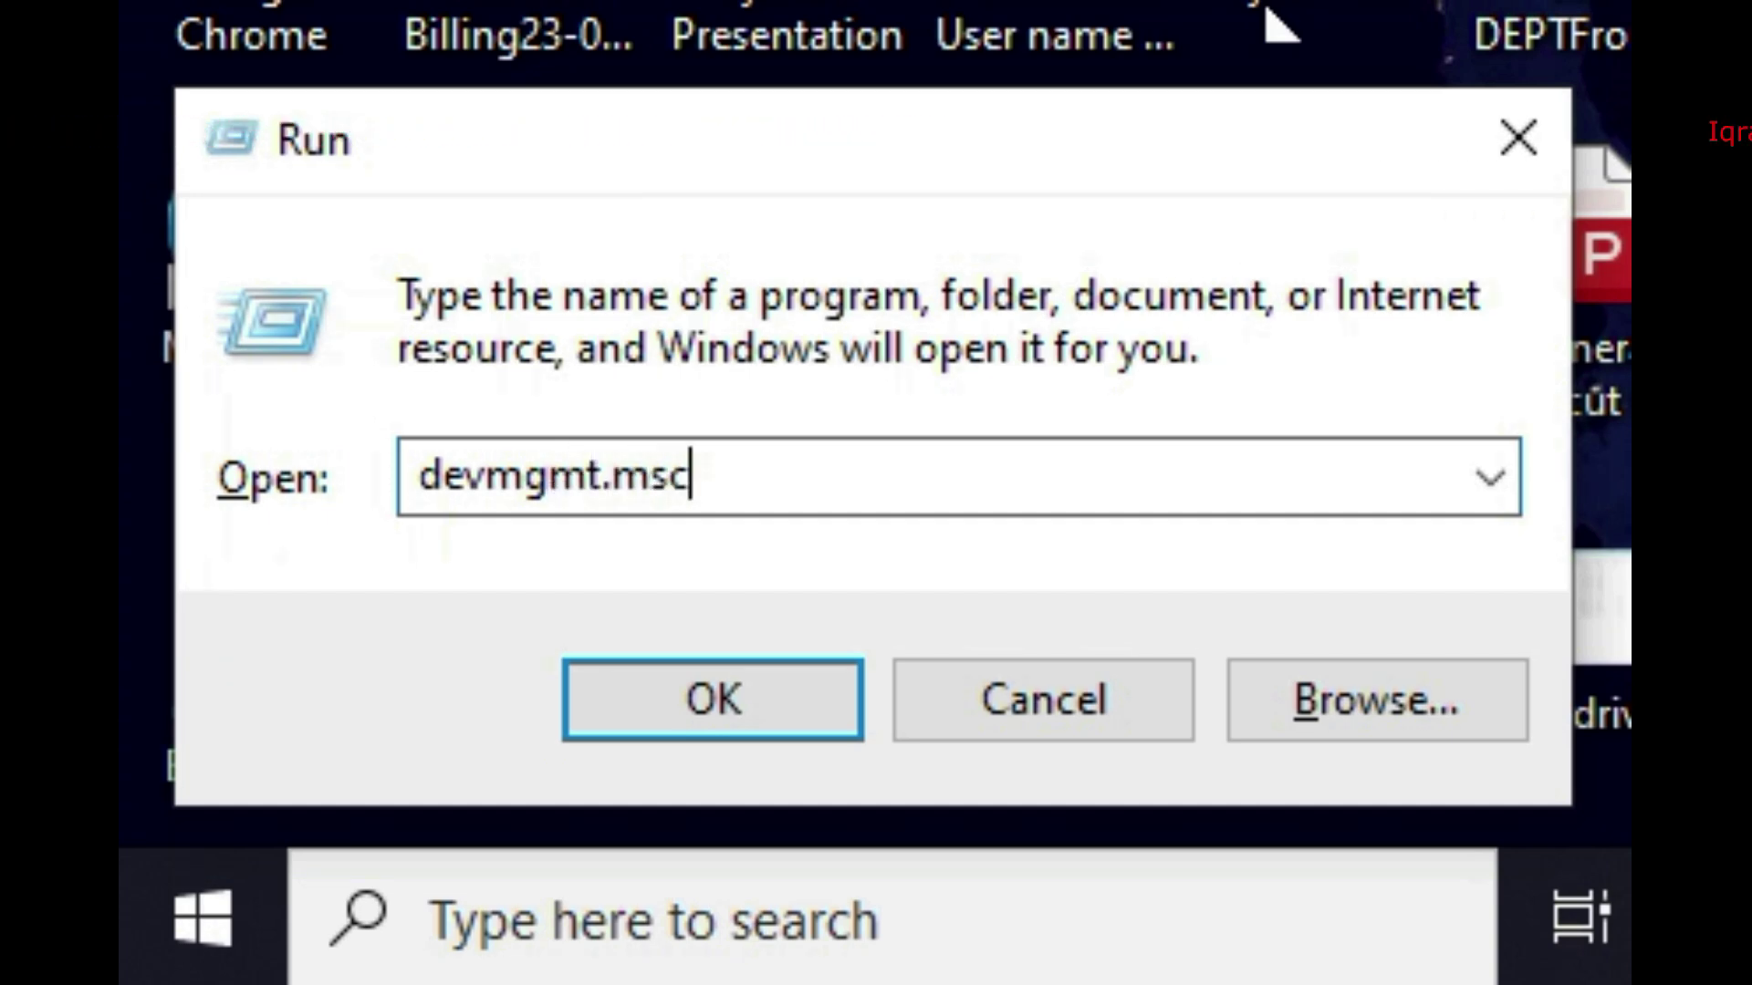
pyautogui.press('Return')
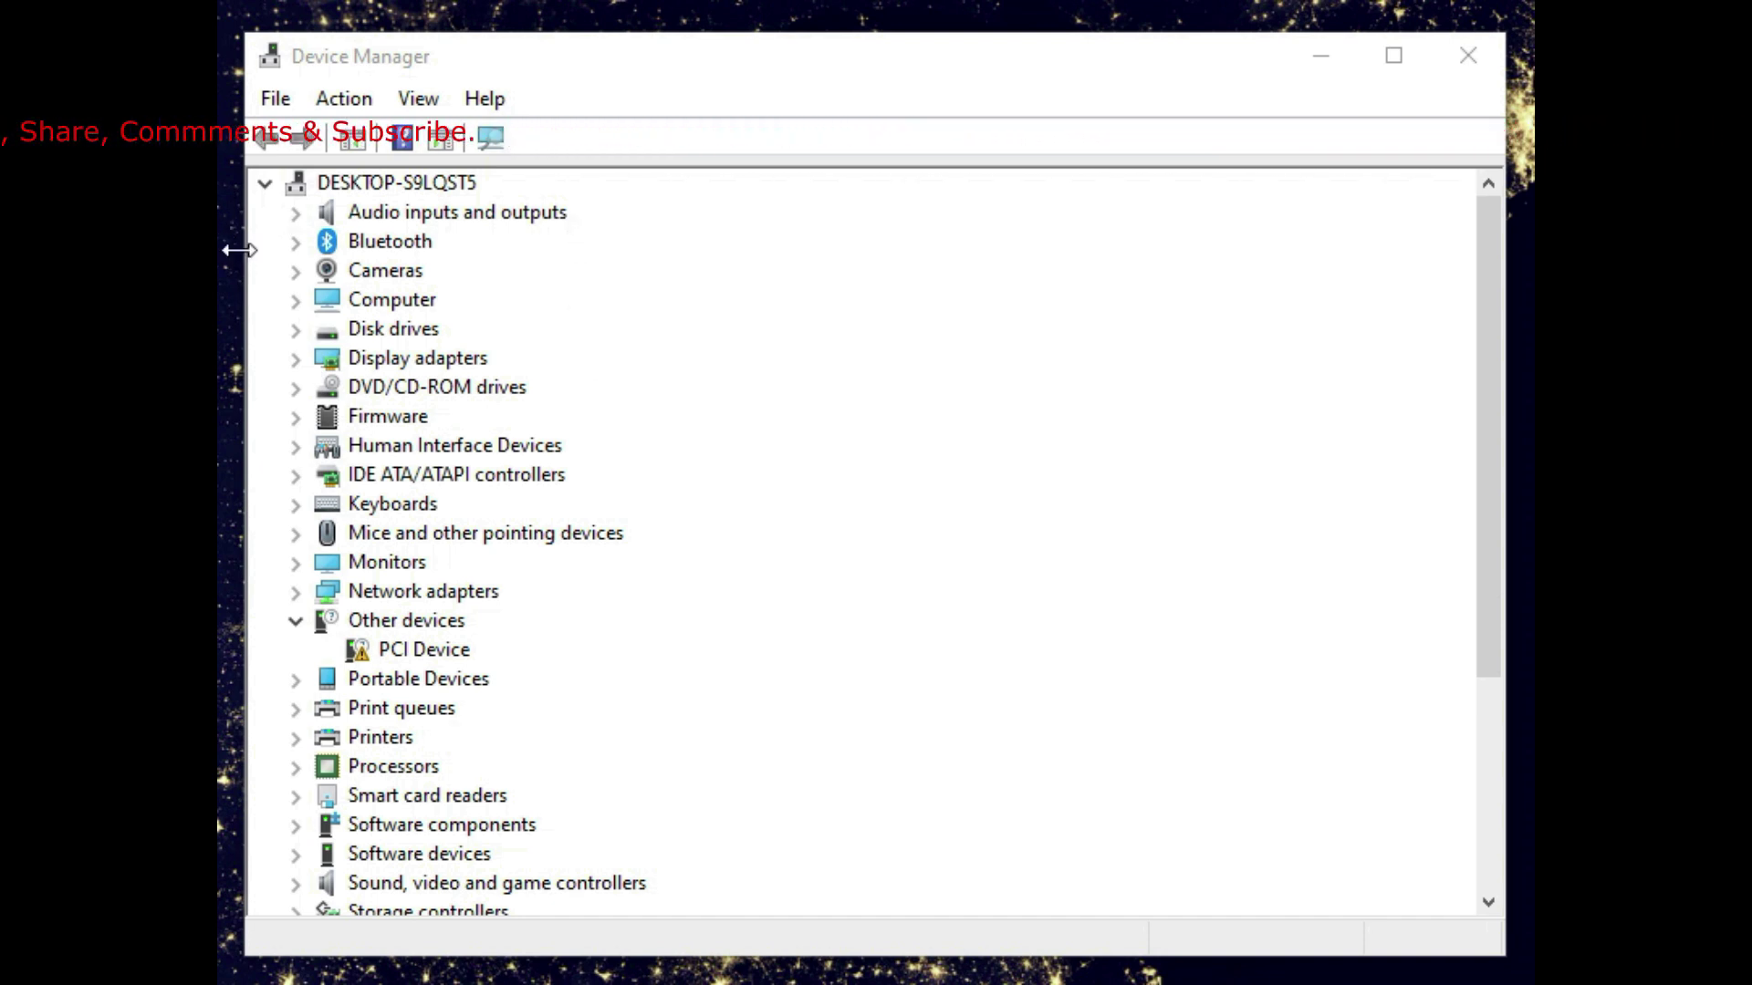
pyautogui.click(303, 306)
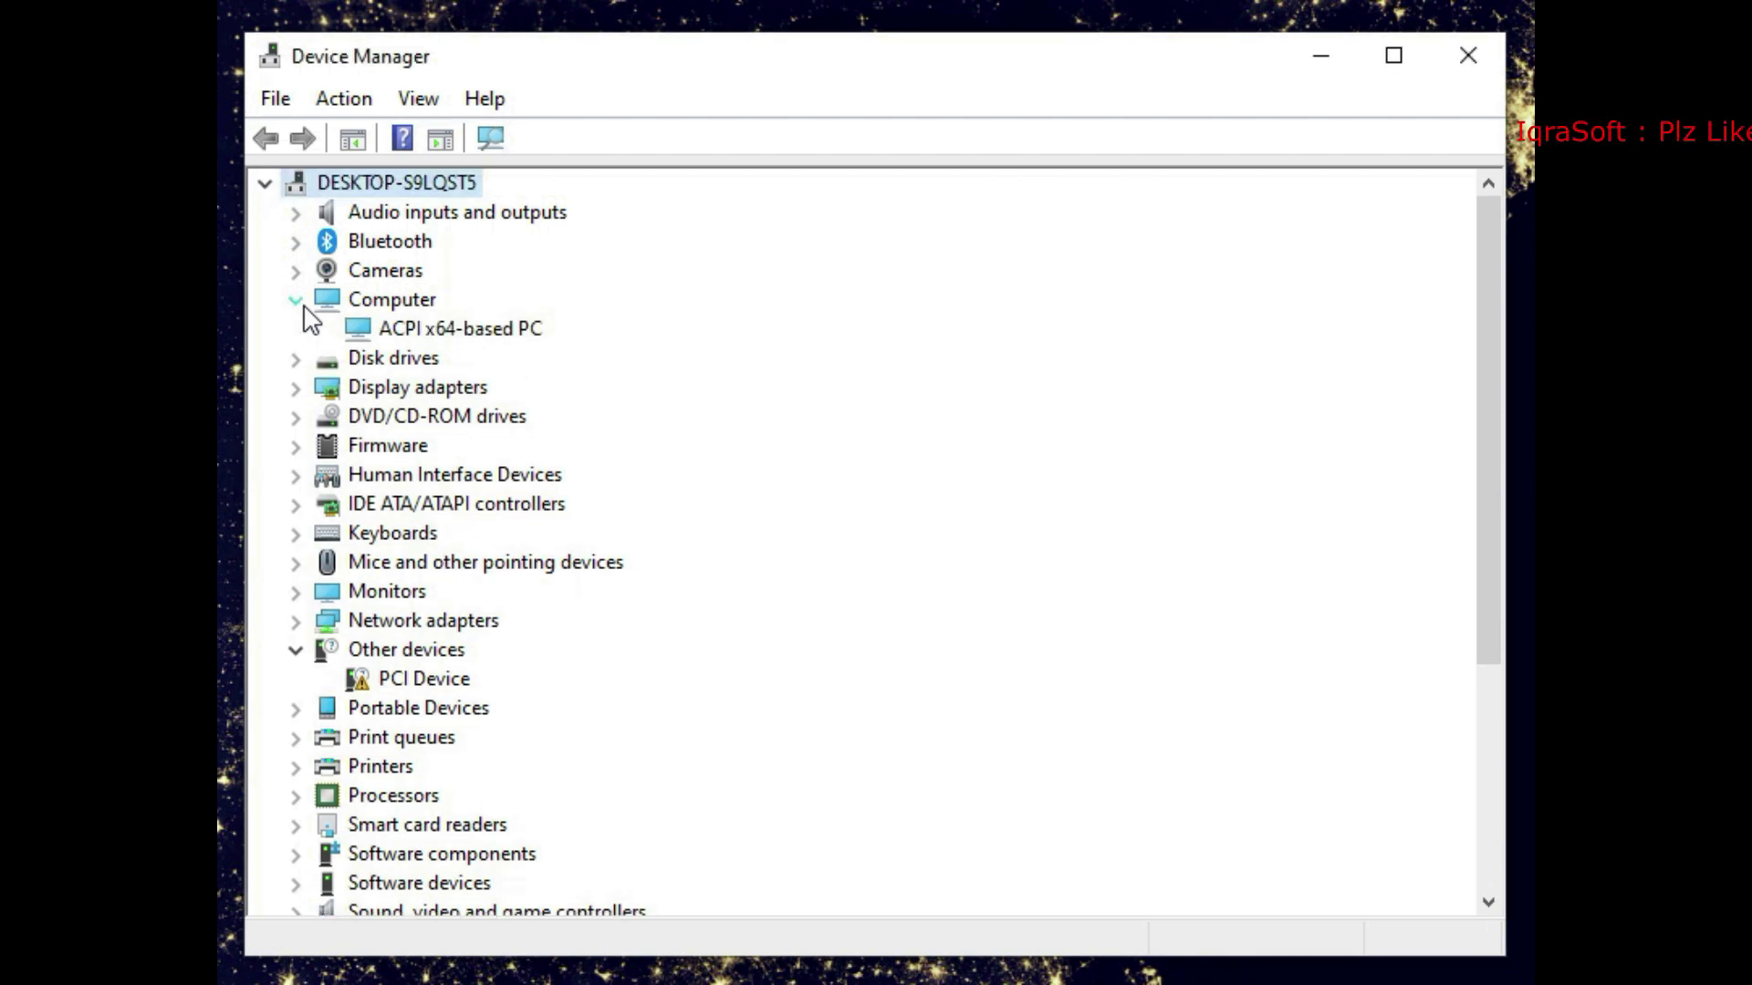
pyautogui.click(304, 307)
# Inspect the devices listed under Disk drives, Display adapters and Network adapters
pyautogui.click(306, 329)
pyautogui.click(306, 329)
pyautogui.click(297, 331)
pyautogui.click(363, 361)
pyautogui.click(352, 390)
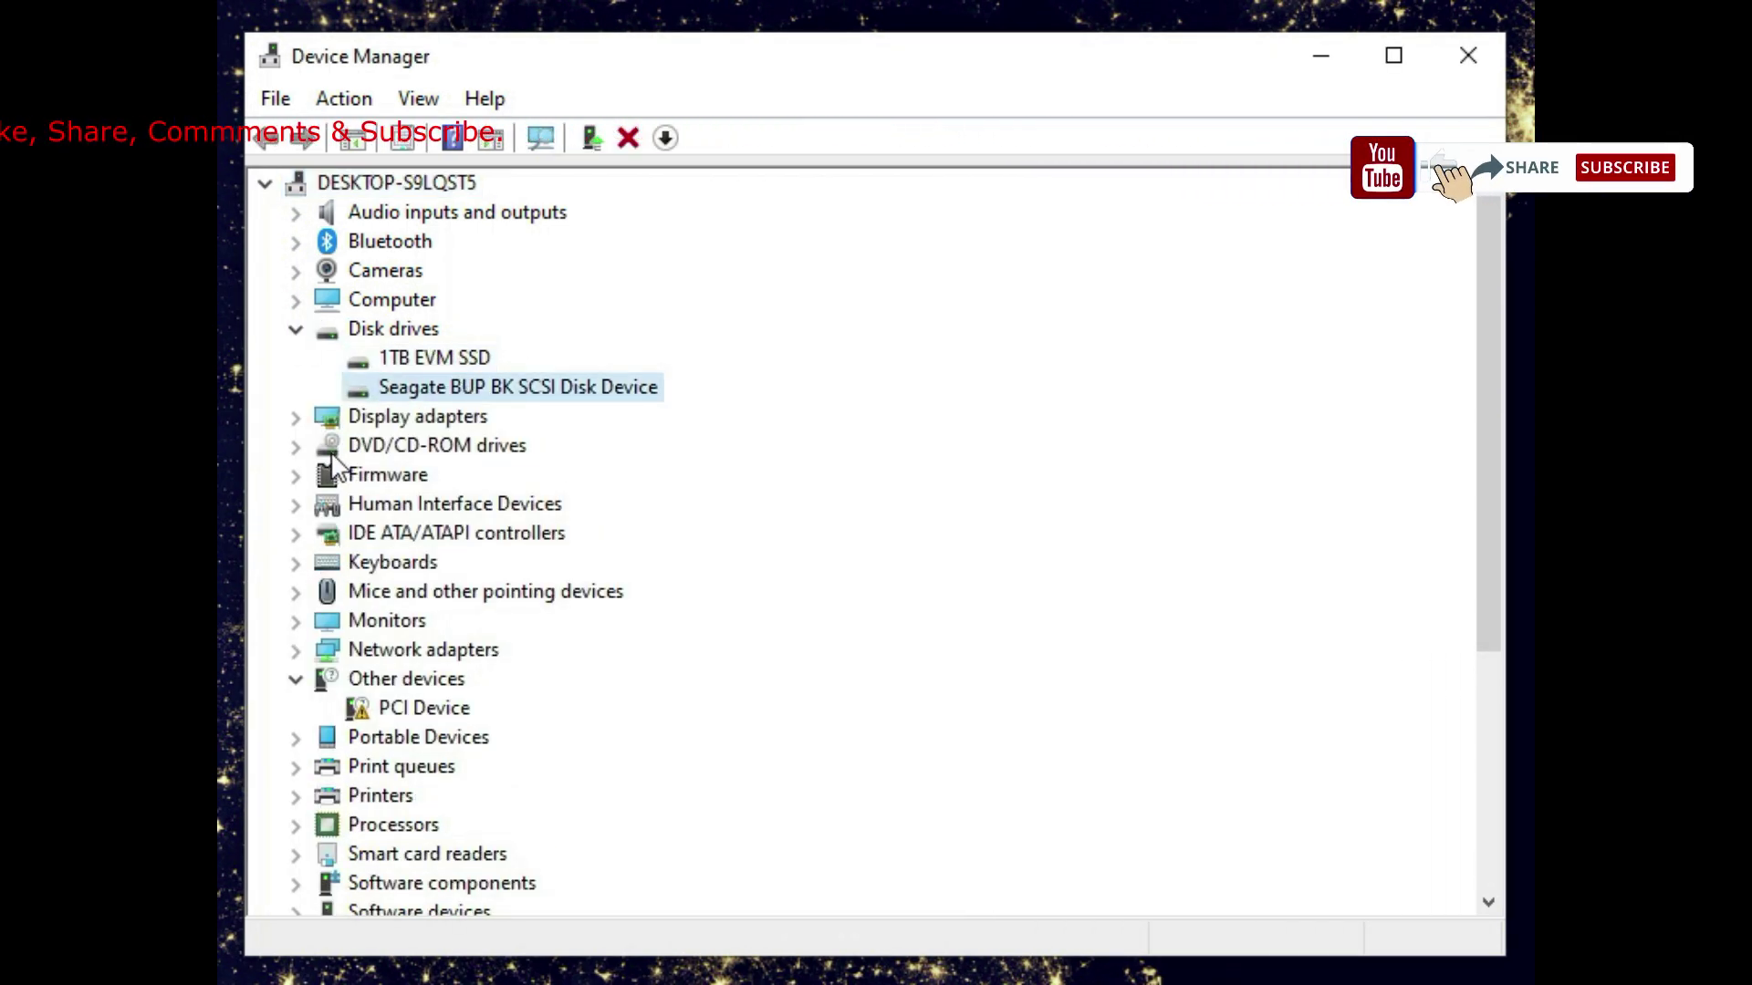
pyautogui.click(298, 419)
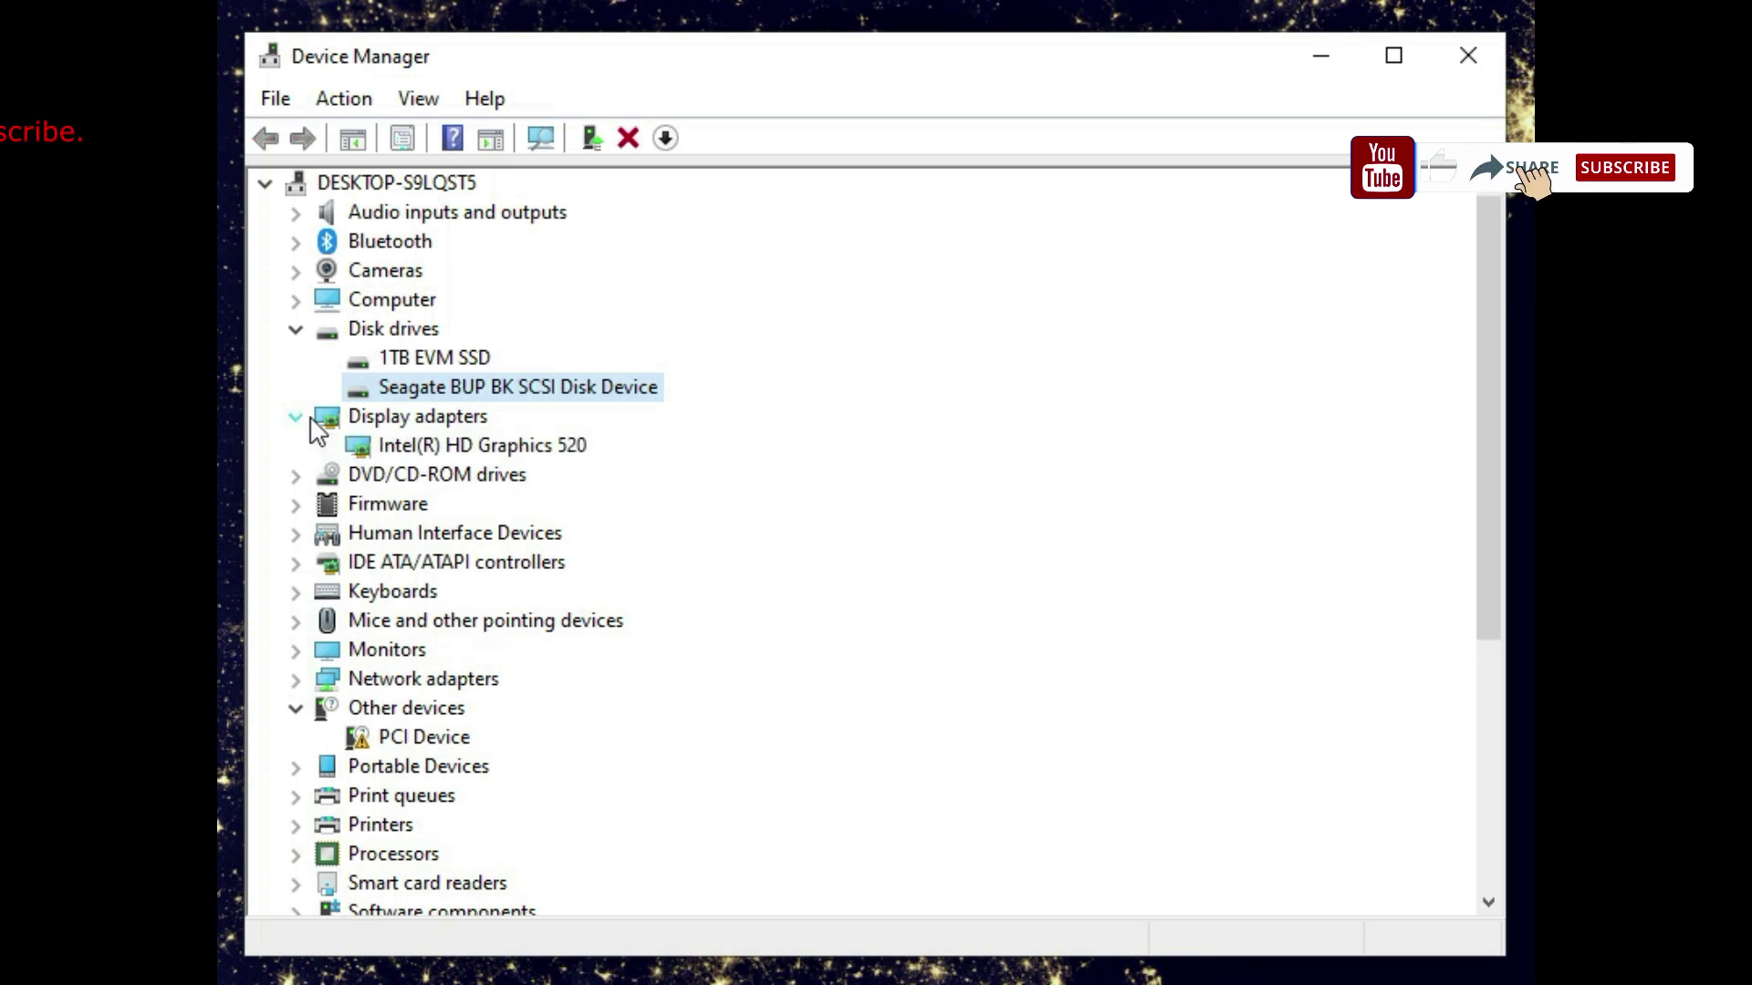
pyautogui.click(298, 682)
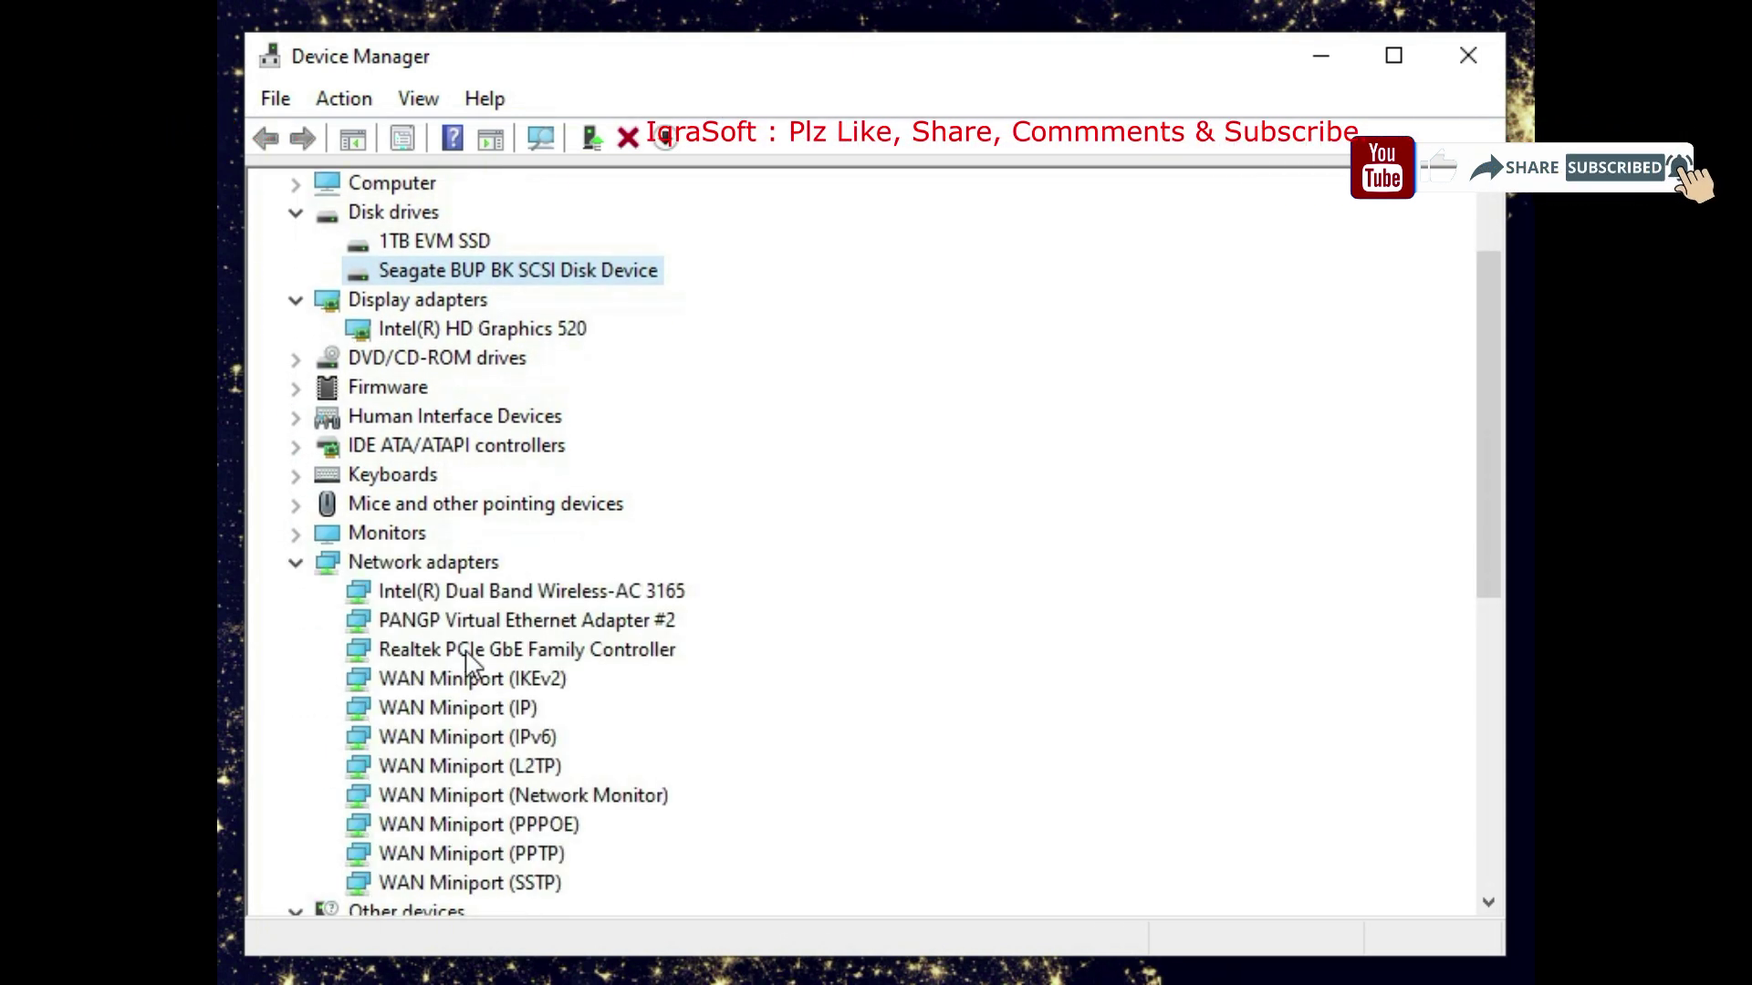
pyautogui.click(297, 562)
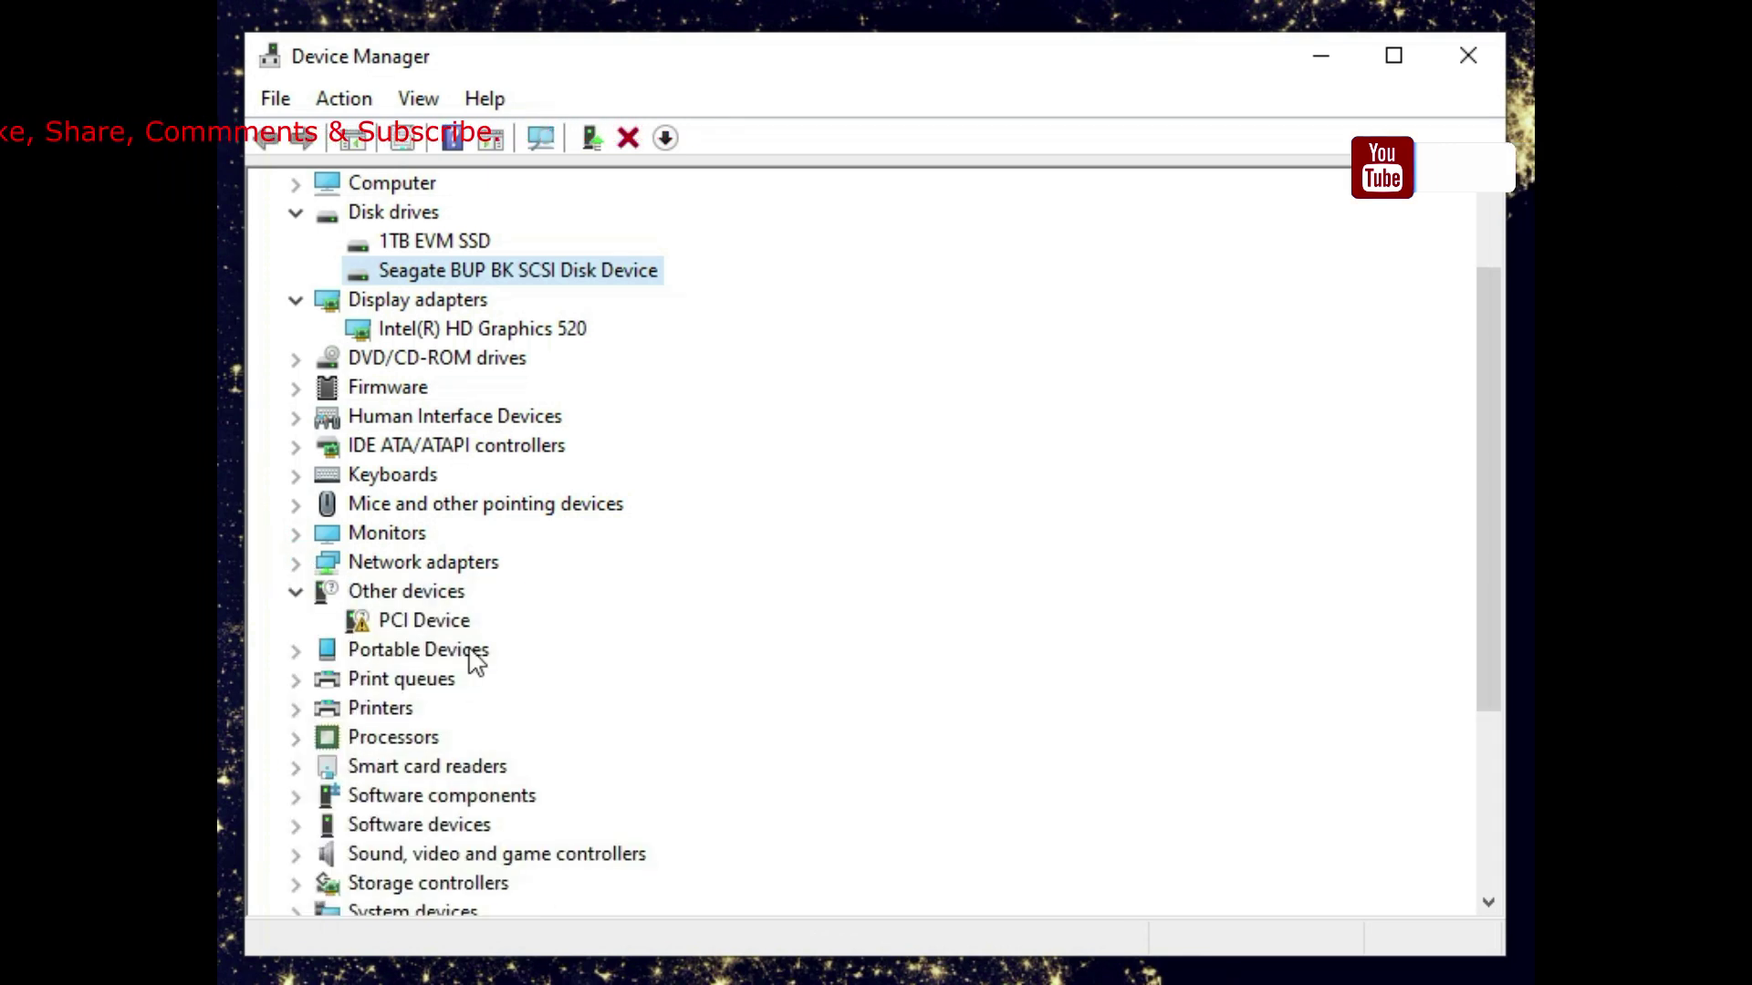
# View the driver search choices for updating the PCI Device under Other devices, and cancel the update
pyautogui.rightClick(426, 628)
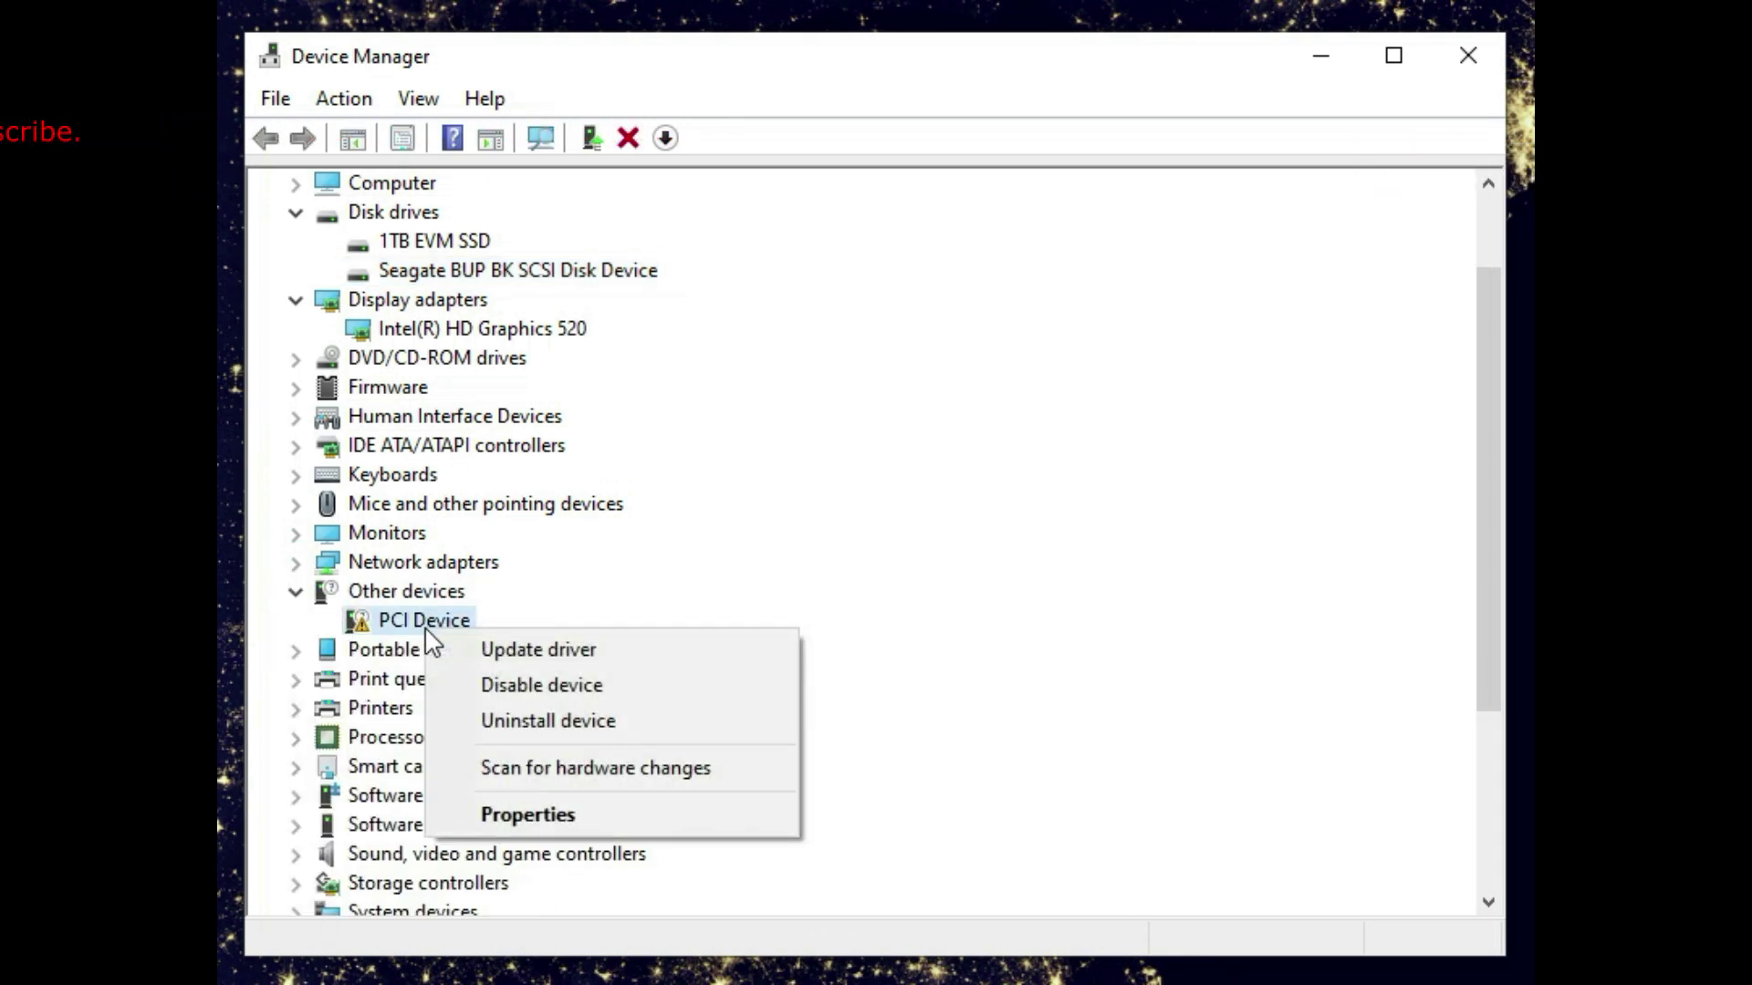
pyautogui.click(511, 652)
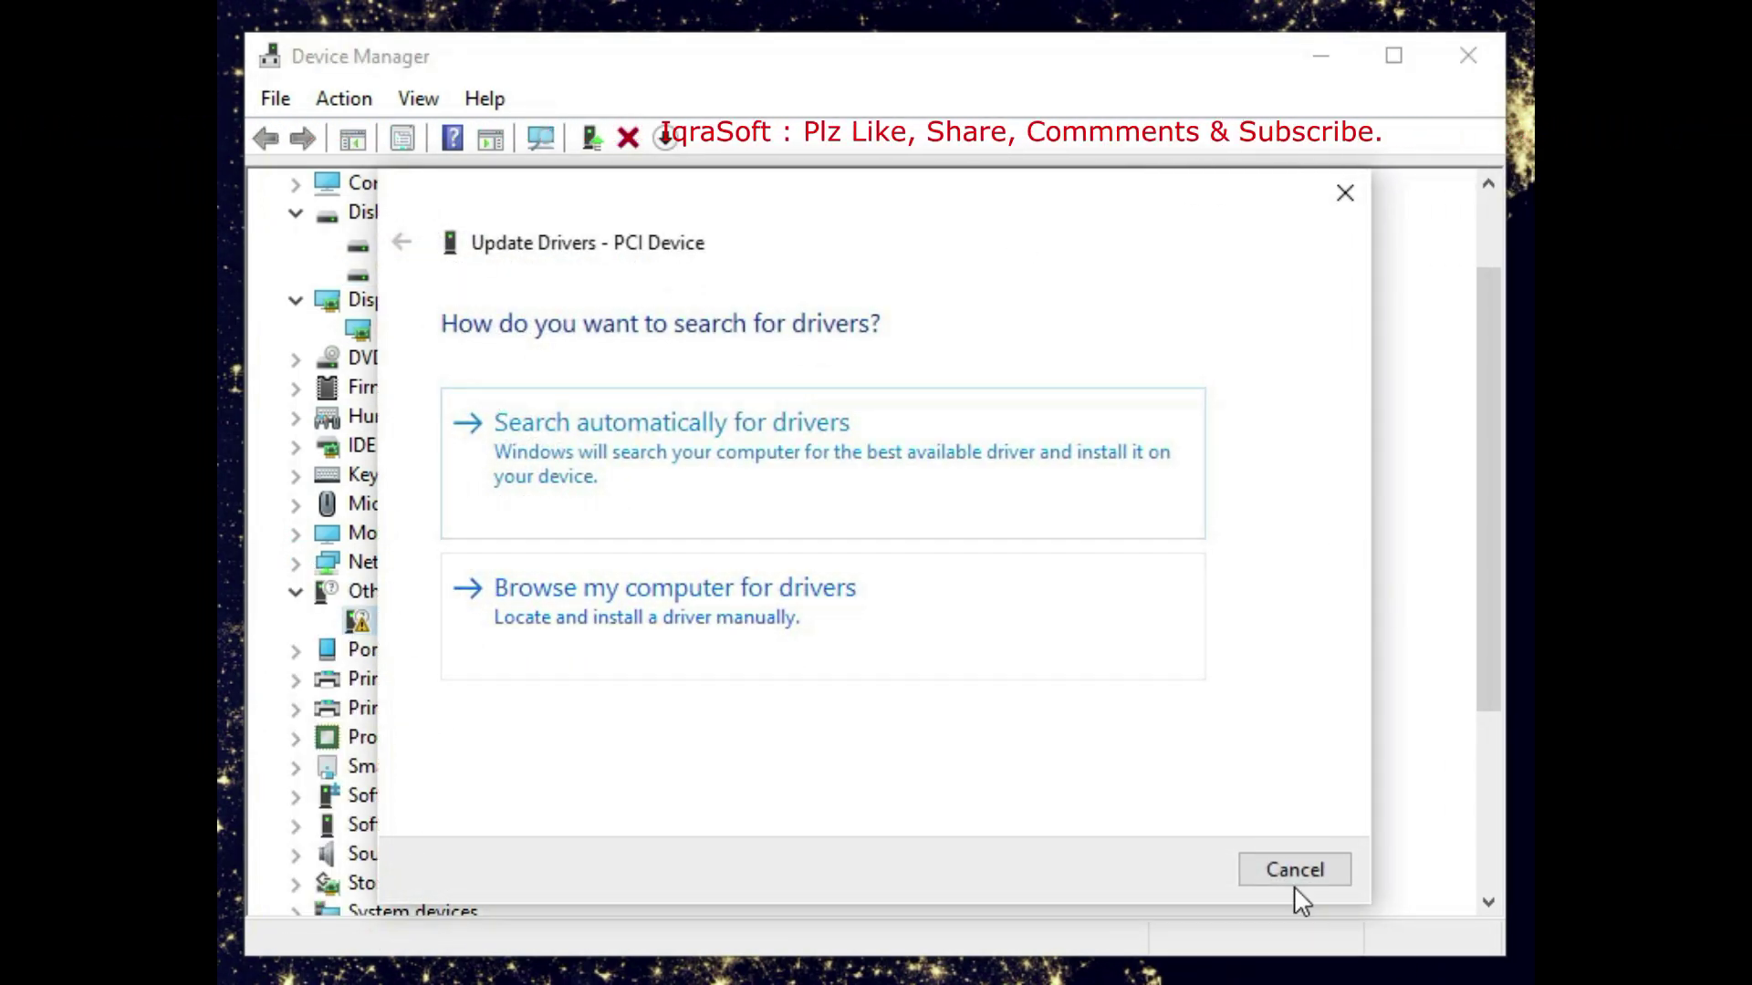
pyautogui.click(1322, 871)
# Uninstall the PCI Device, and collapse the Display adapters and Disk drives categories
pyautogui.rightClick(403, 624)
pyautogui.click(547, 709)
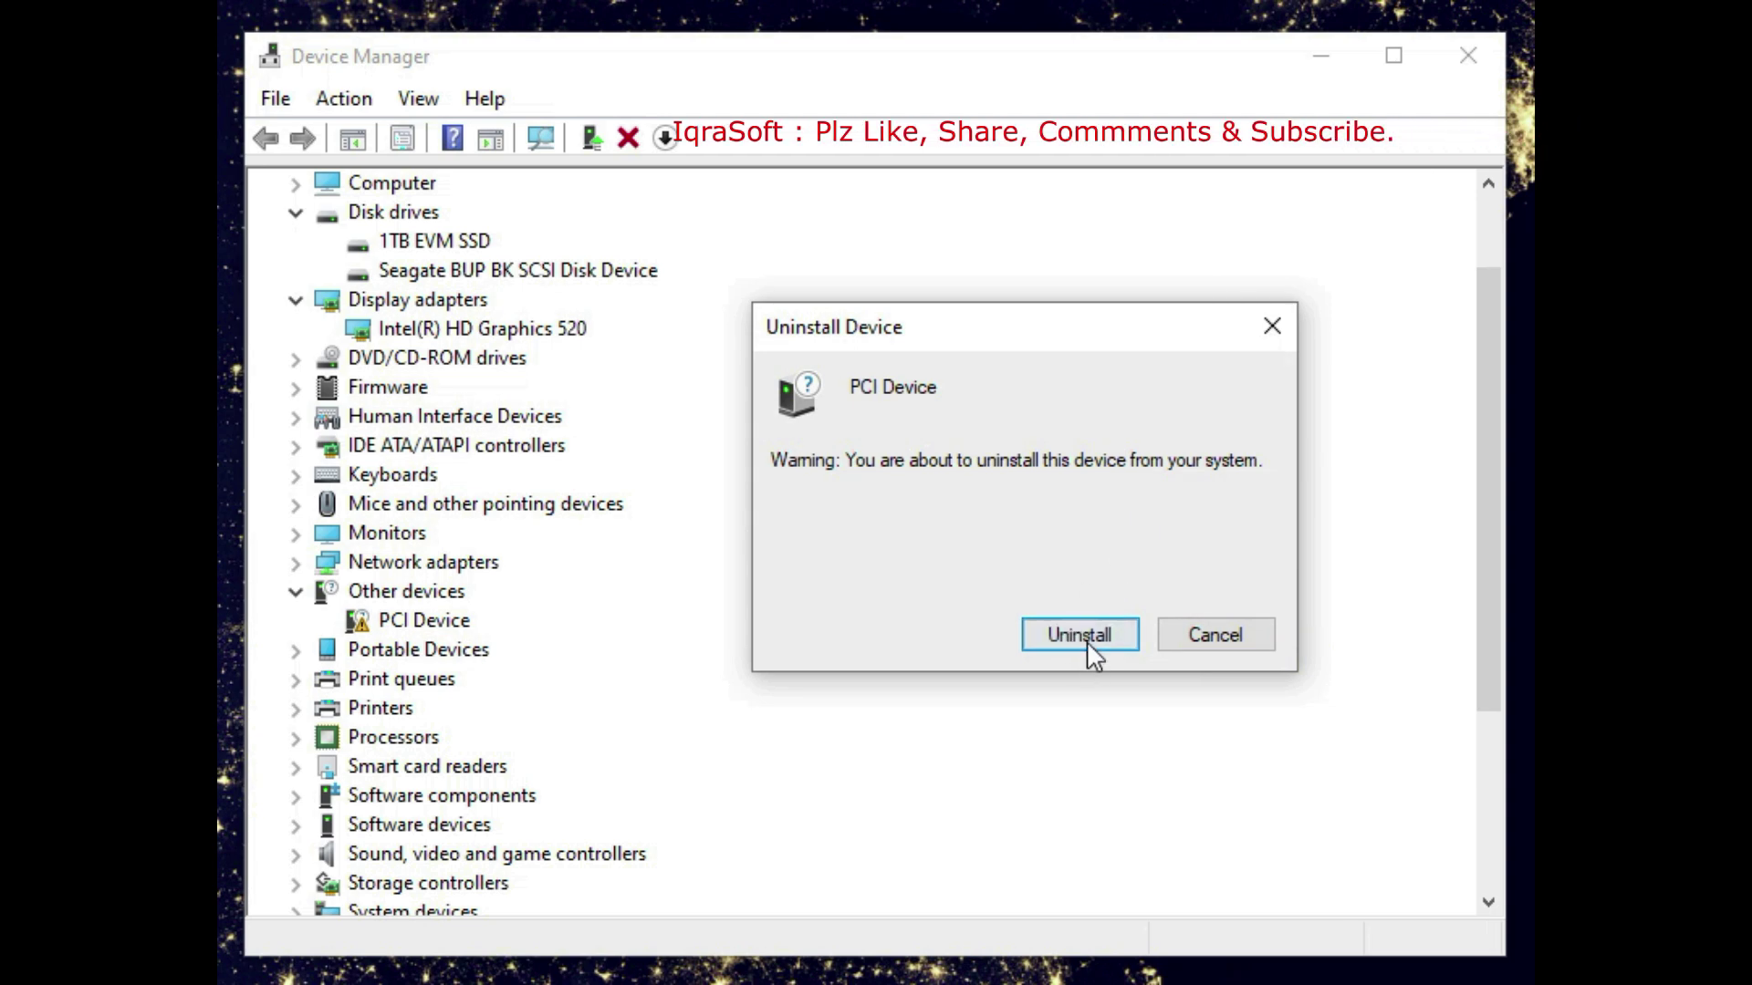
pyautogui.click(1086, 641)
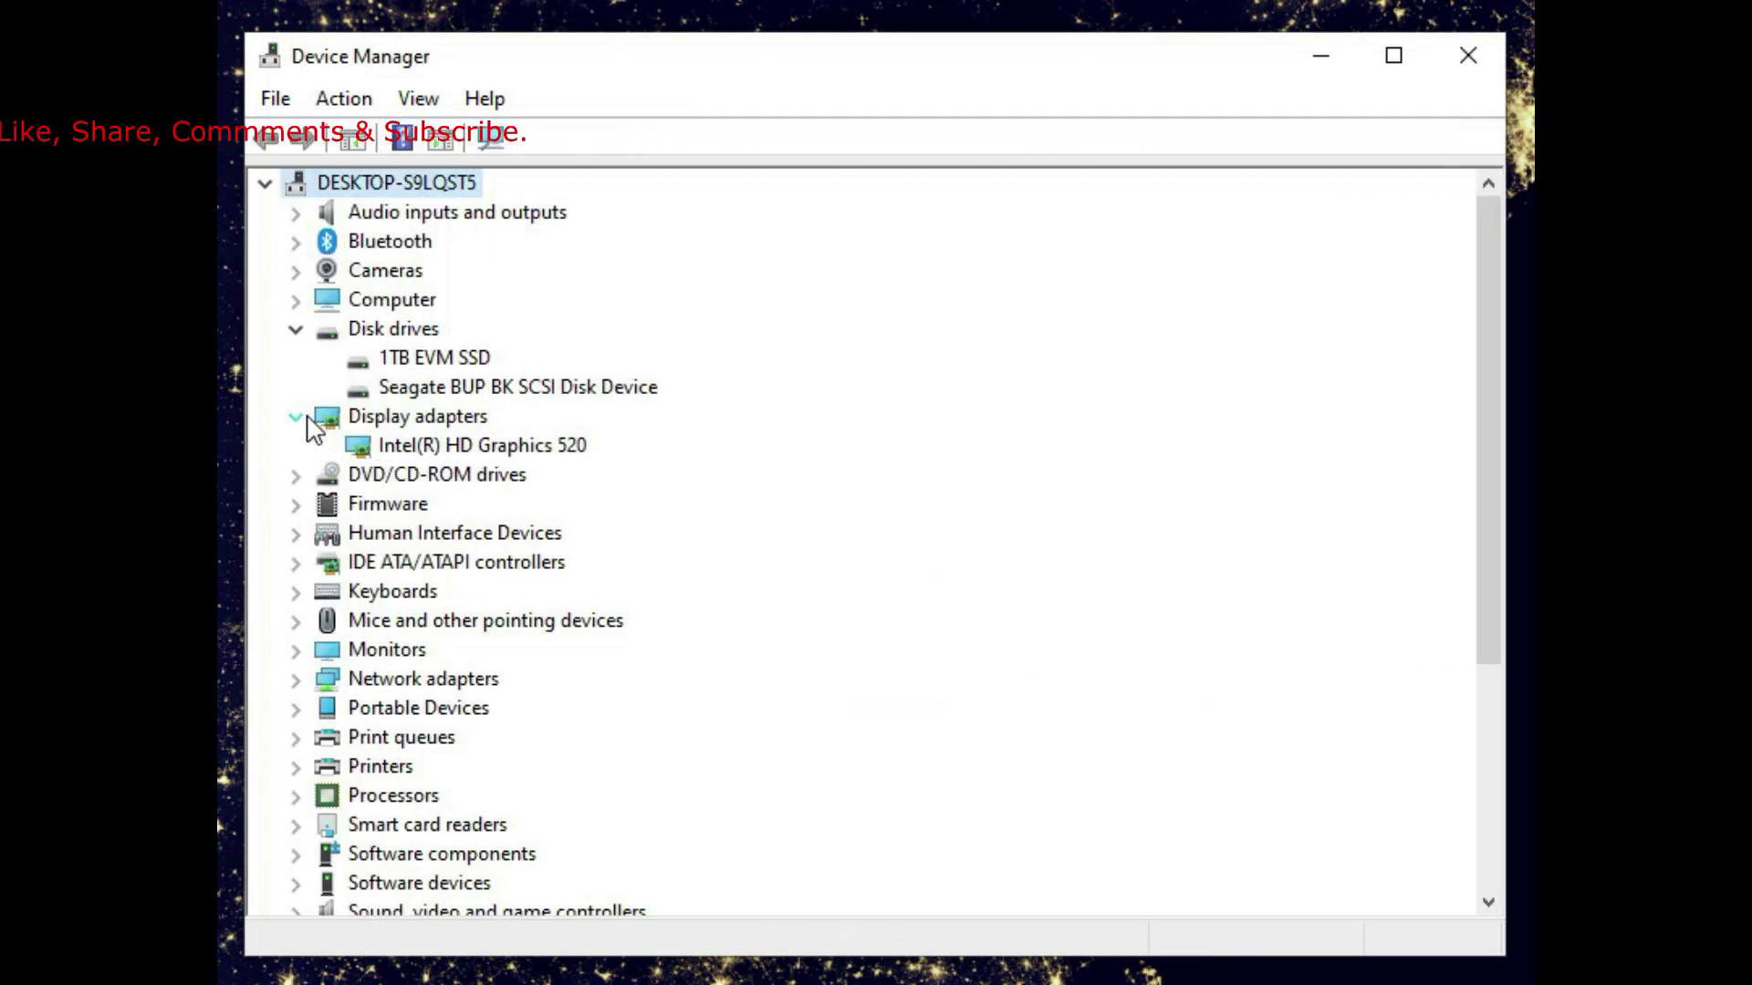
pyautogui.click(301, 417)
pyautogui.click(292, 329)
# Search automatically for an updated driver for the USB Mass Storage Device under Universal Serial Bus controllers, and close the wizard
pyautogui.scroll(-3, 527, 609)
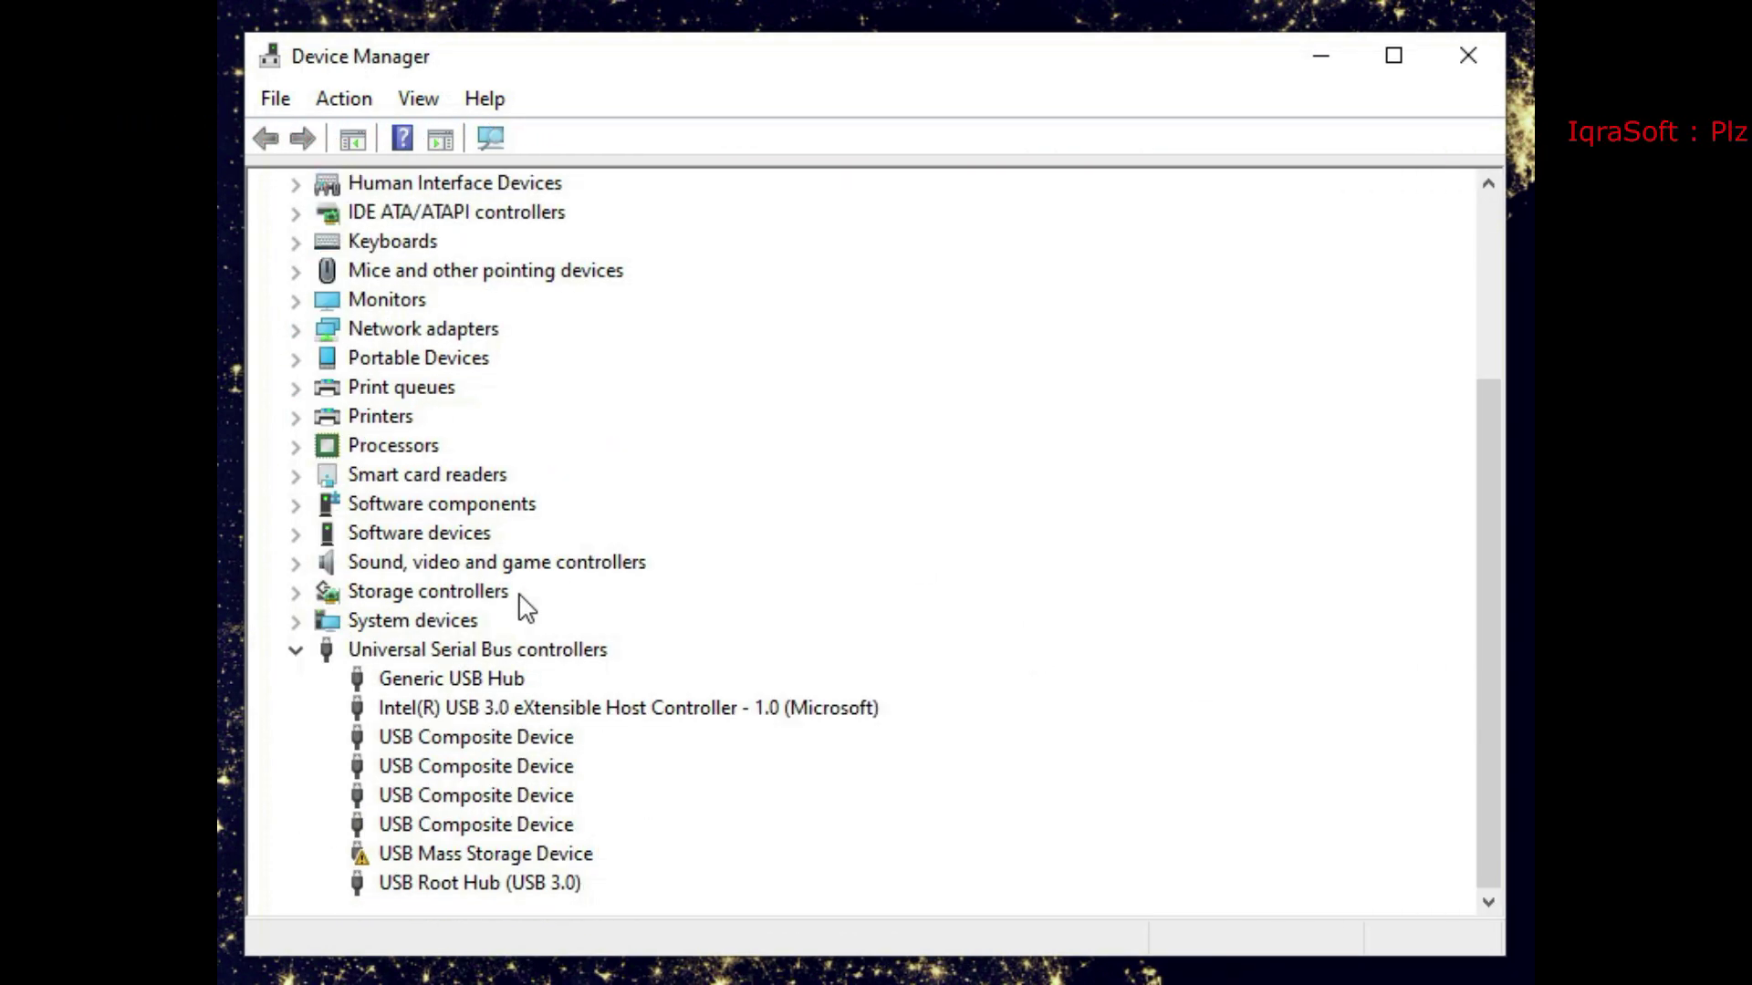
pyautogui.rightClick(459, 853)
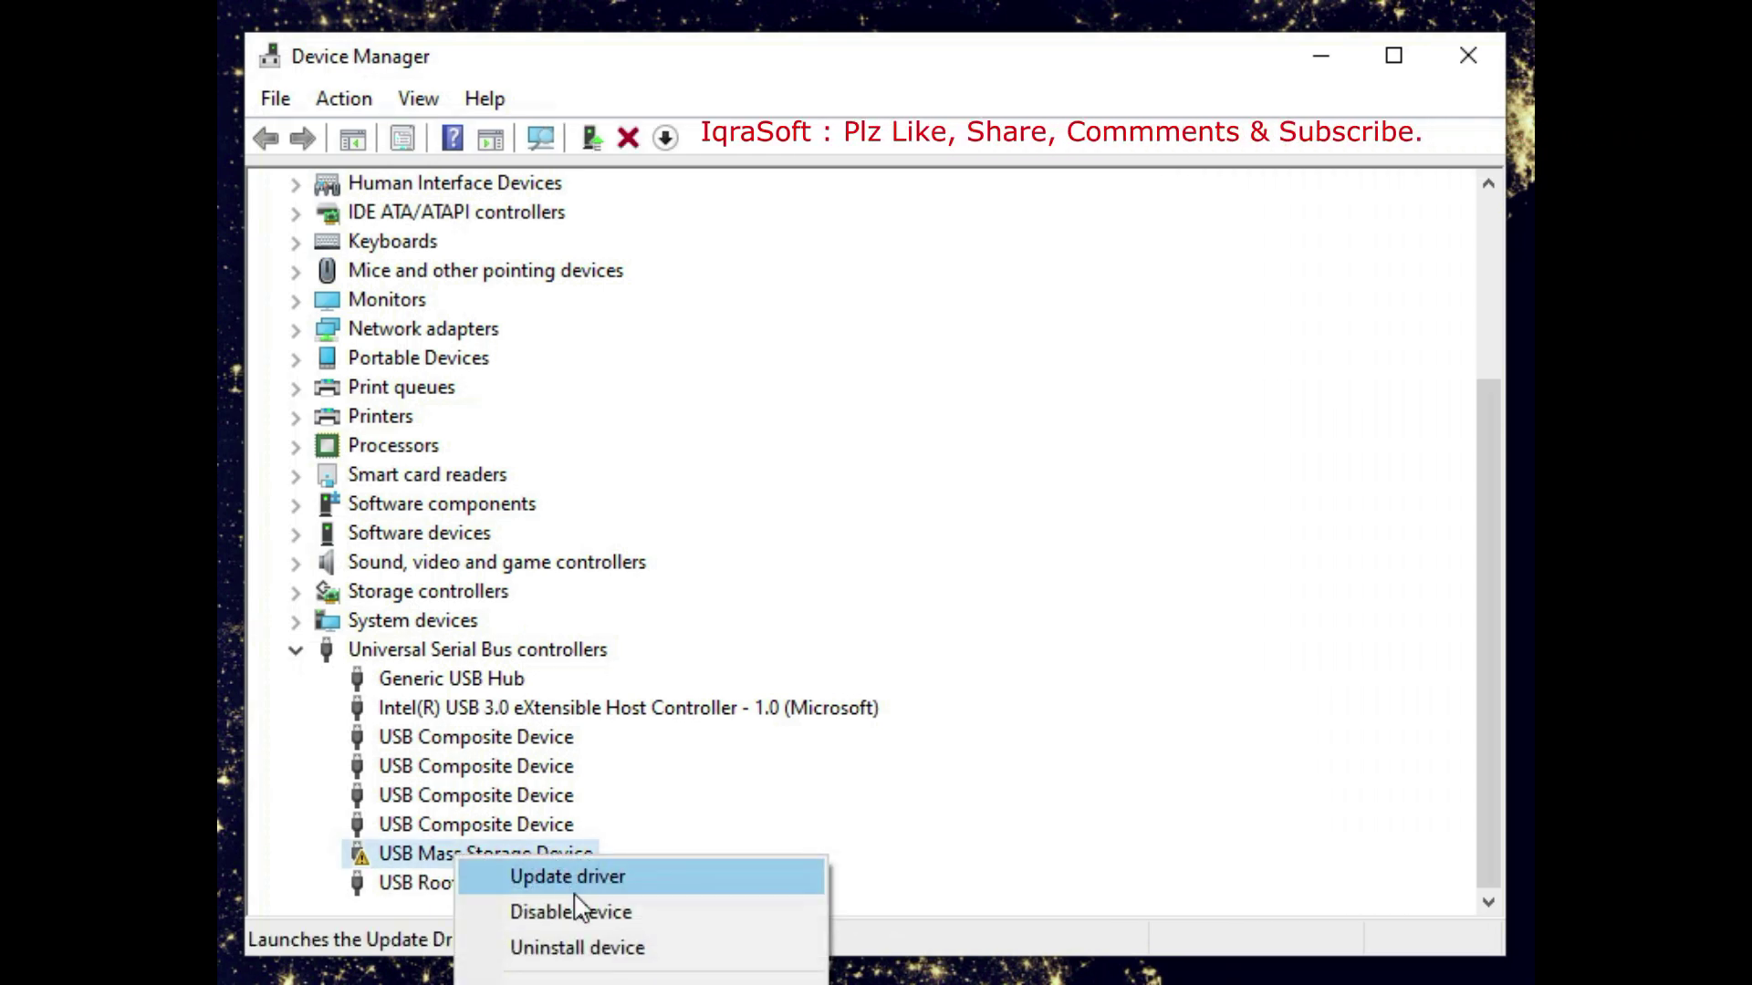
pyautogui.click(616, 879)
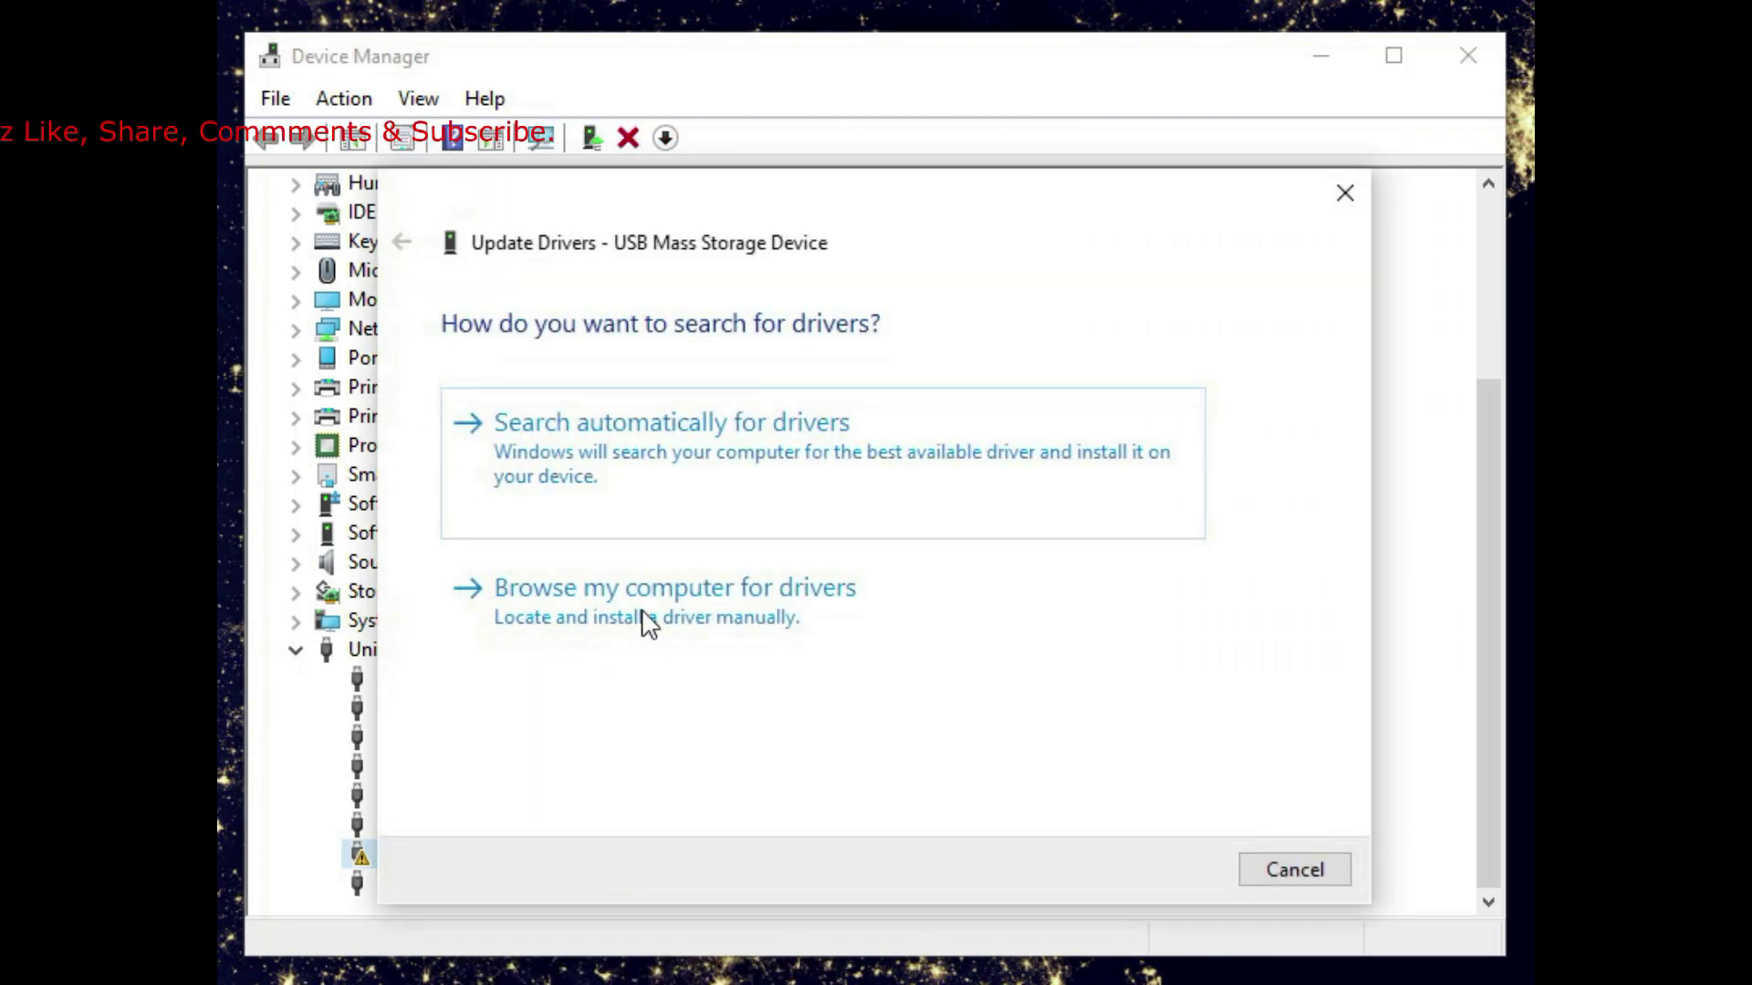
pyautogui.click(698, 460)
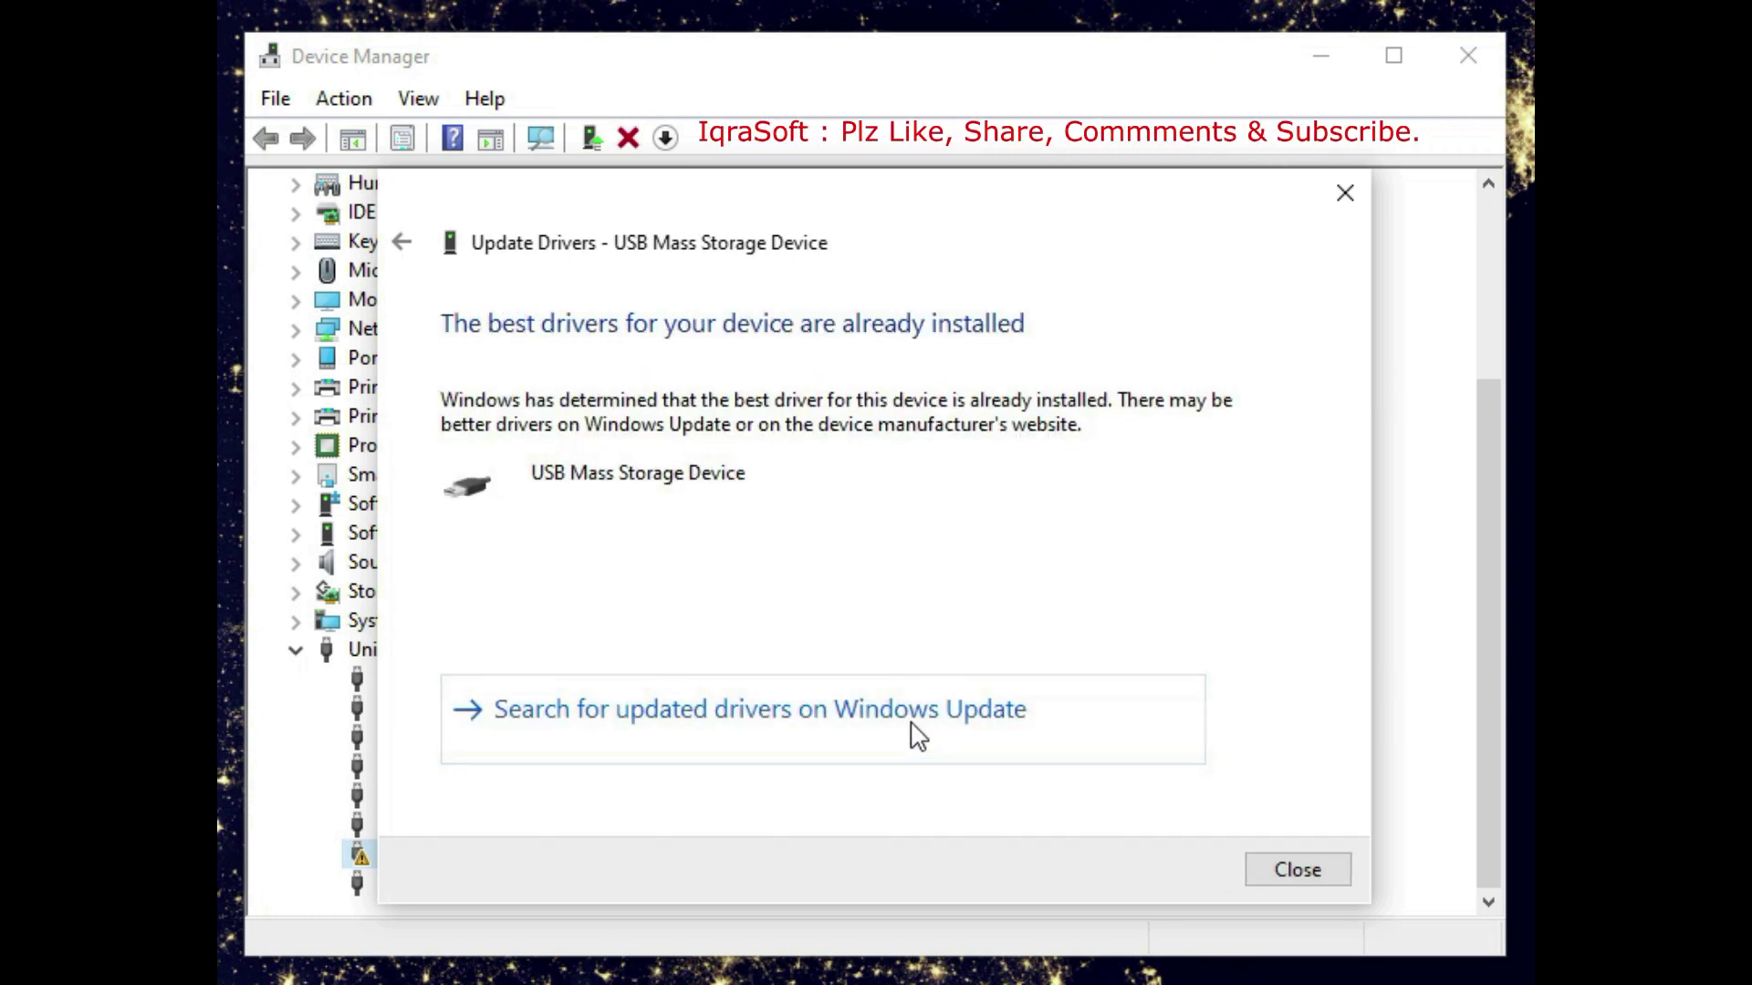
pyautogui.click(1294, 868)
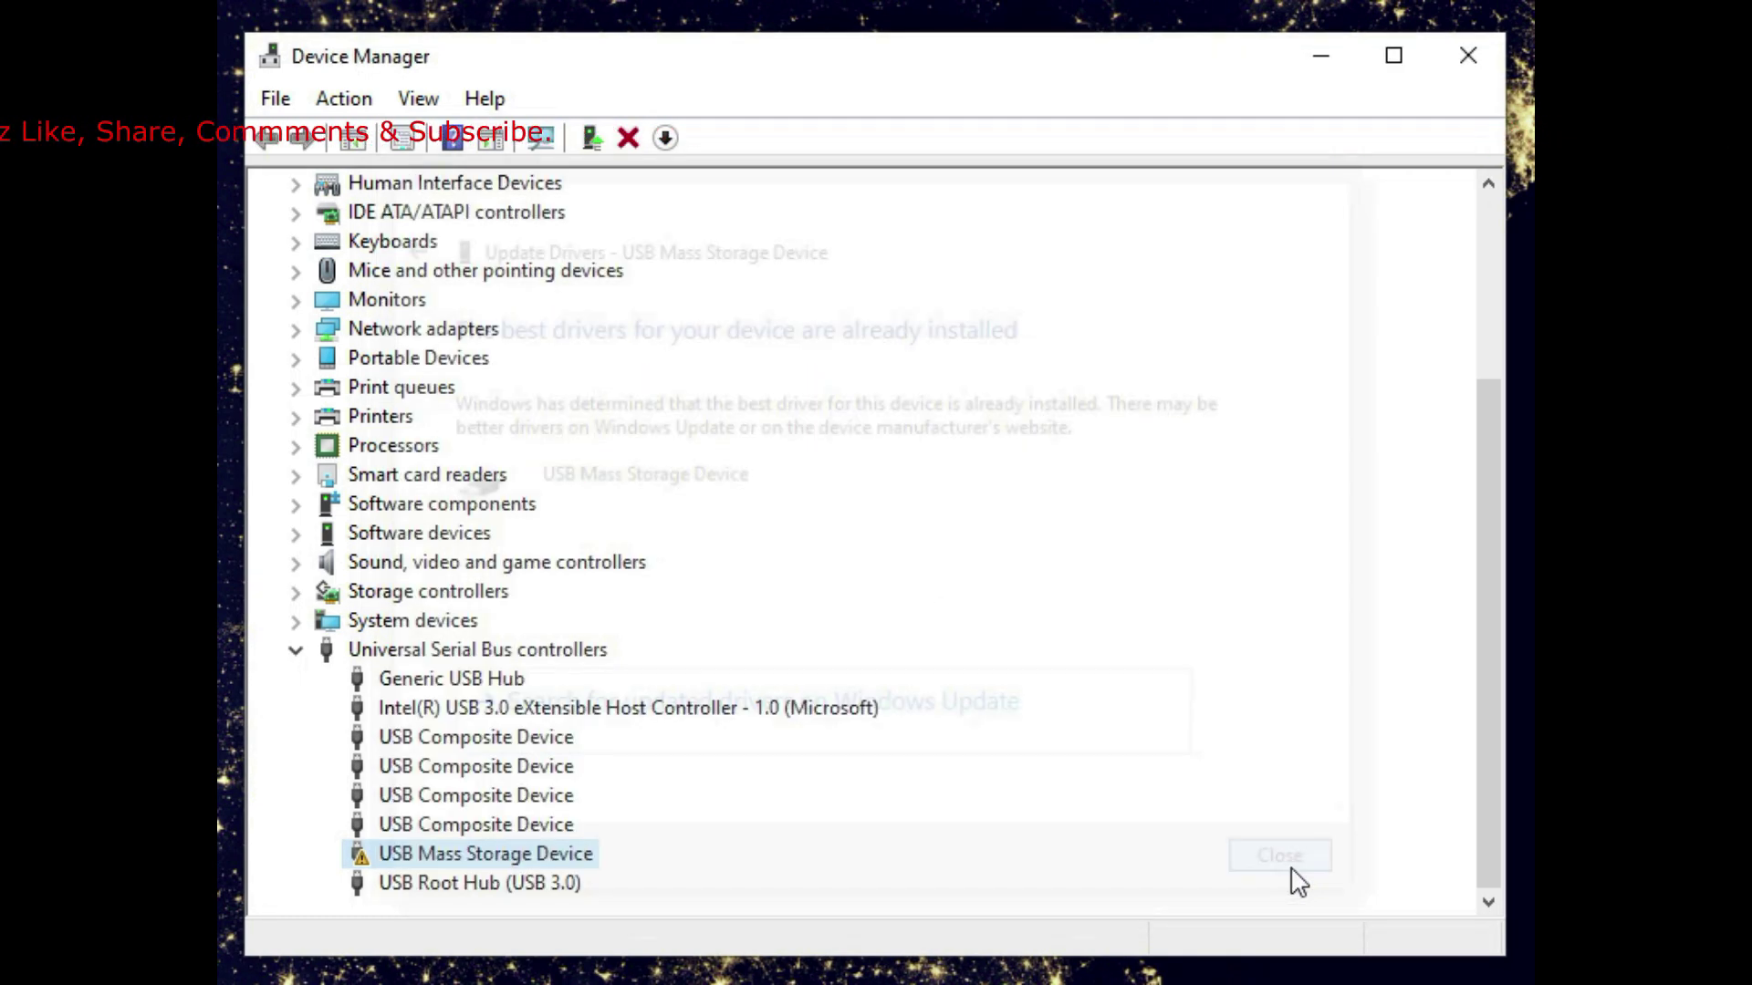
# Uninstall the USB Mass Storage Device from the system
pyautogui.rightClick(486, 862)
pyautogui.click(620, 956)
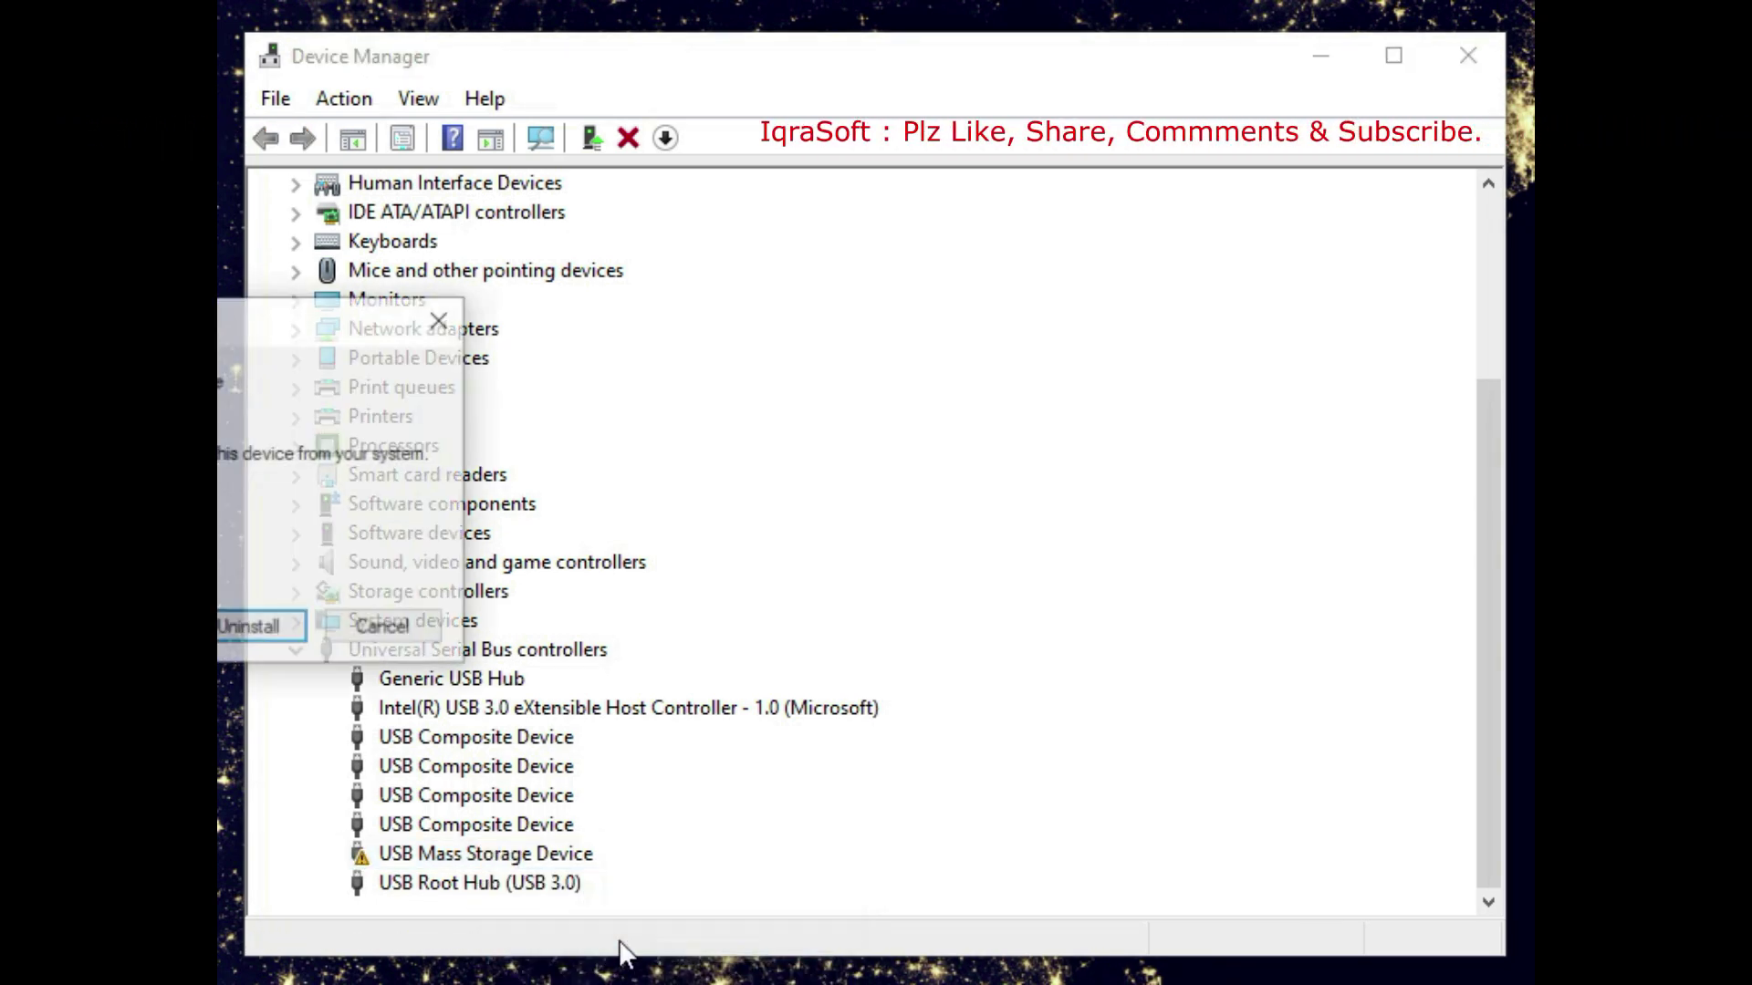
pyautogui.moveTo(266, 325); pyautogui.dragTo(1070, 369)
pyautogui.click(1061, 668)
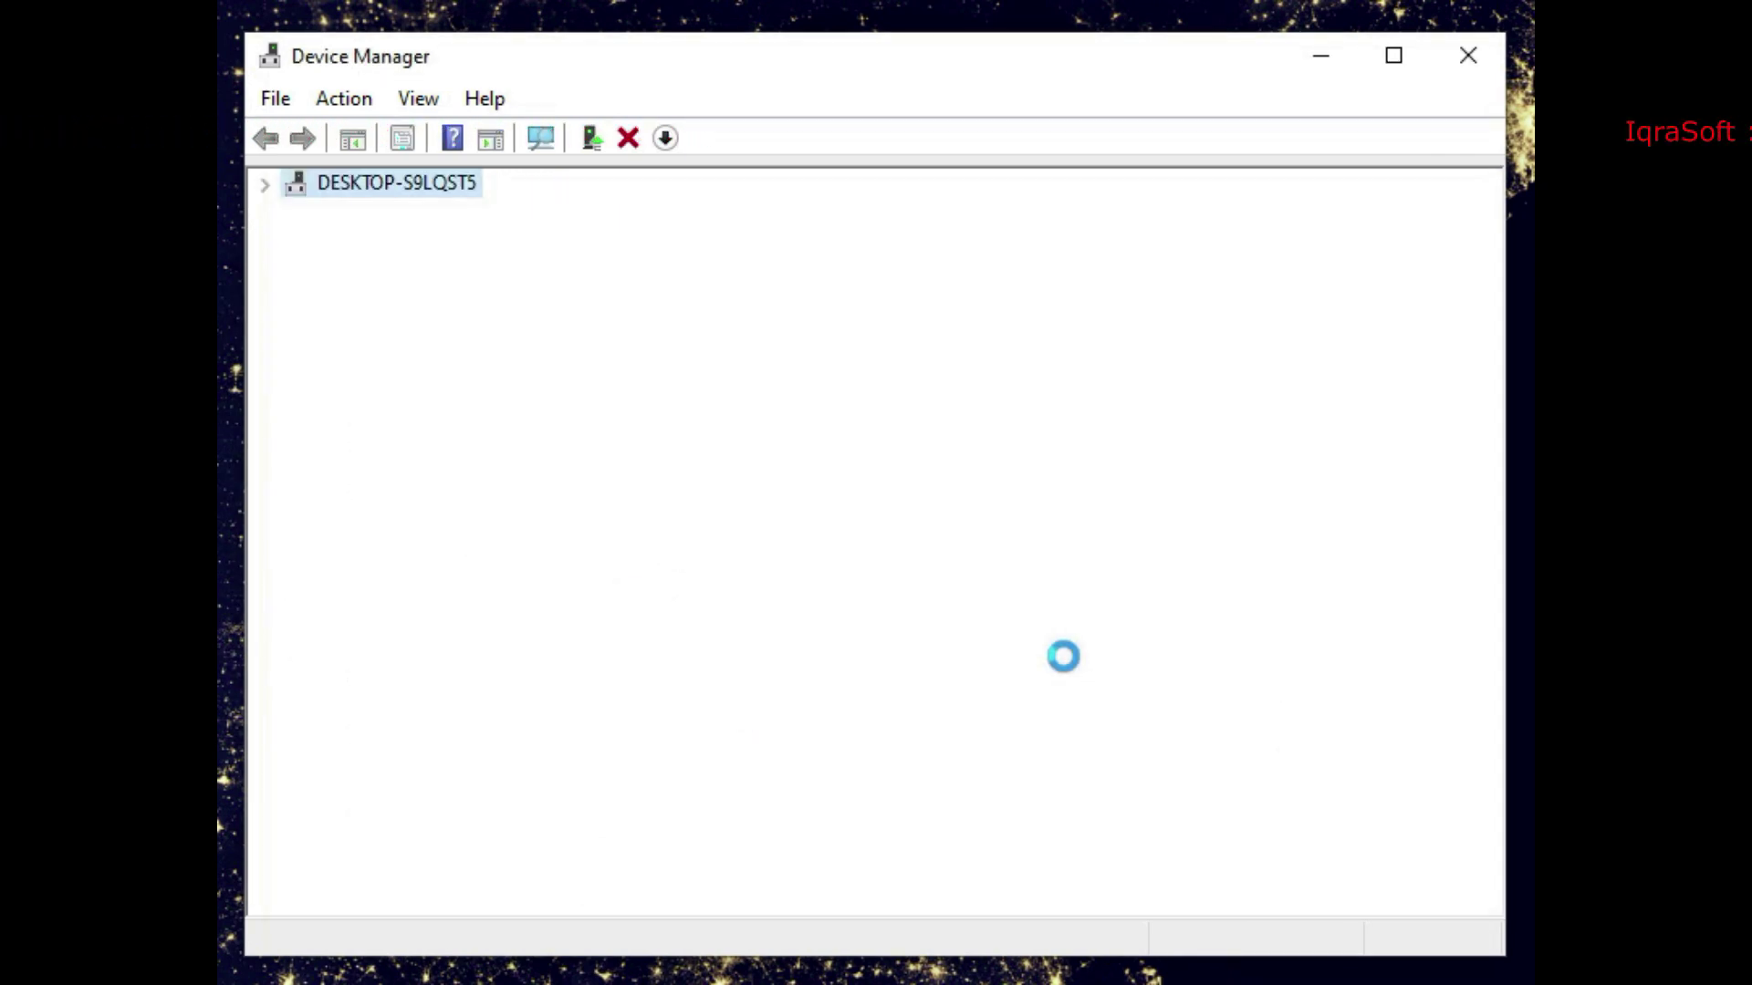
# Scan the computer for hardware changes
pyautogui.scroll(-3, 462, 703)
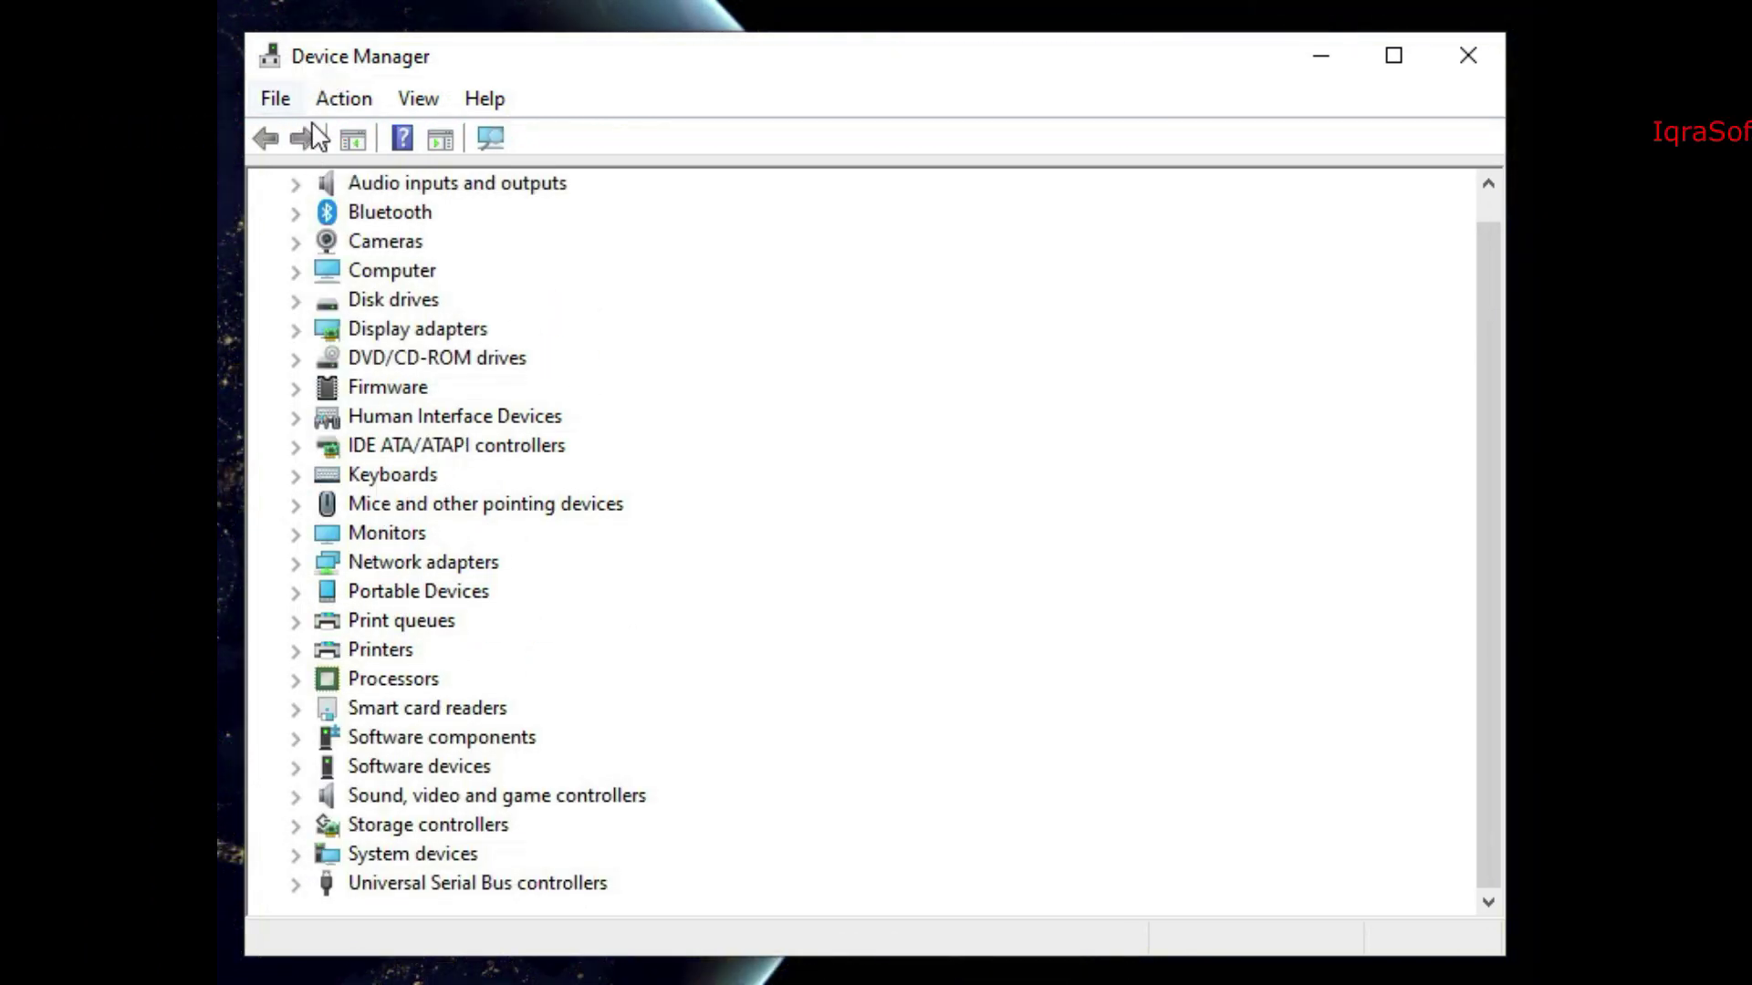
pyautogui.click(277, 100)
pyautogui.moveTo(340, 100)
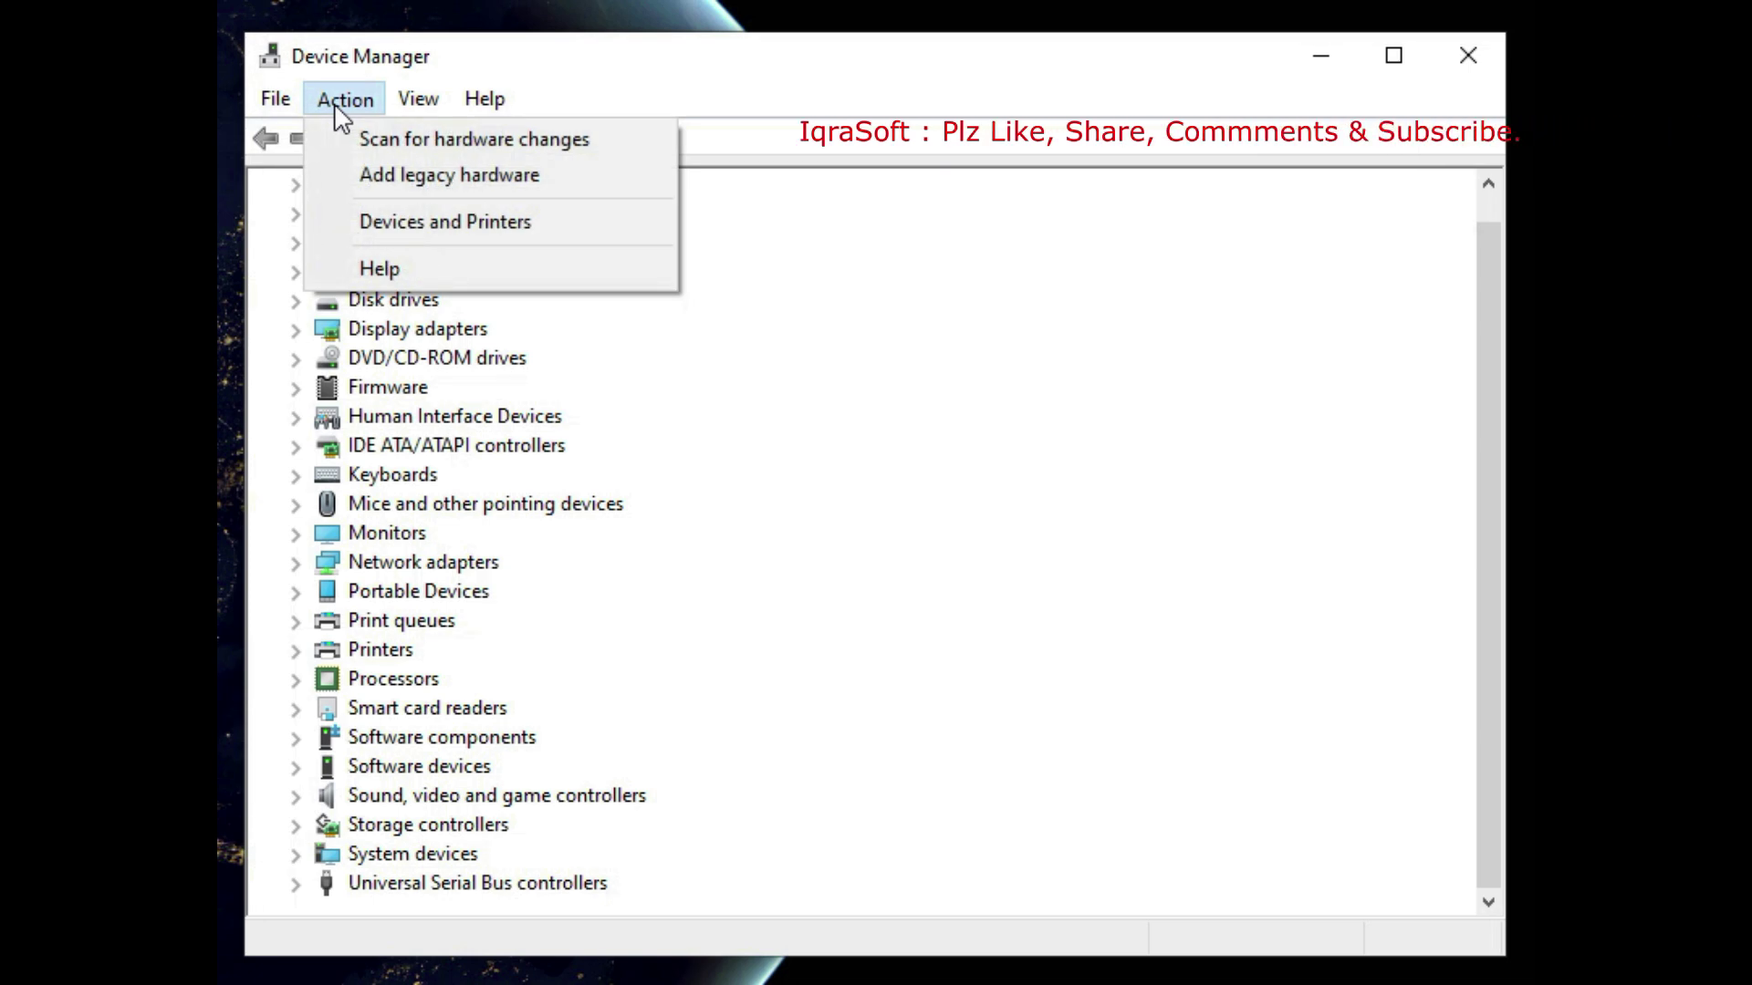
pyautogui.click(457, 145)
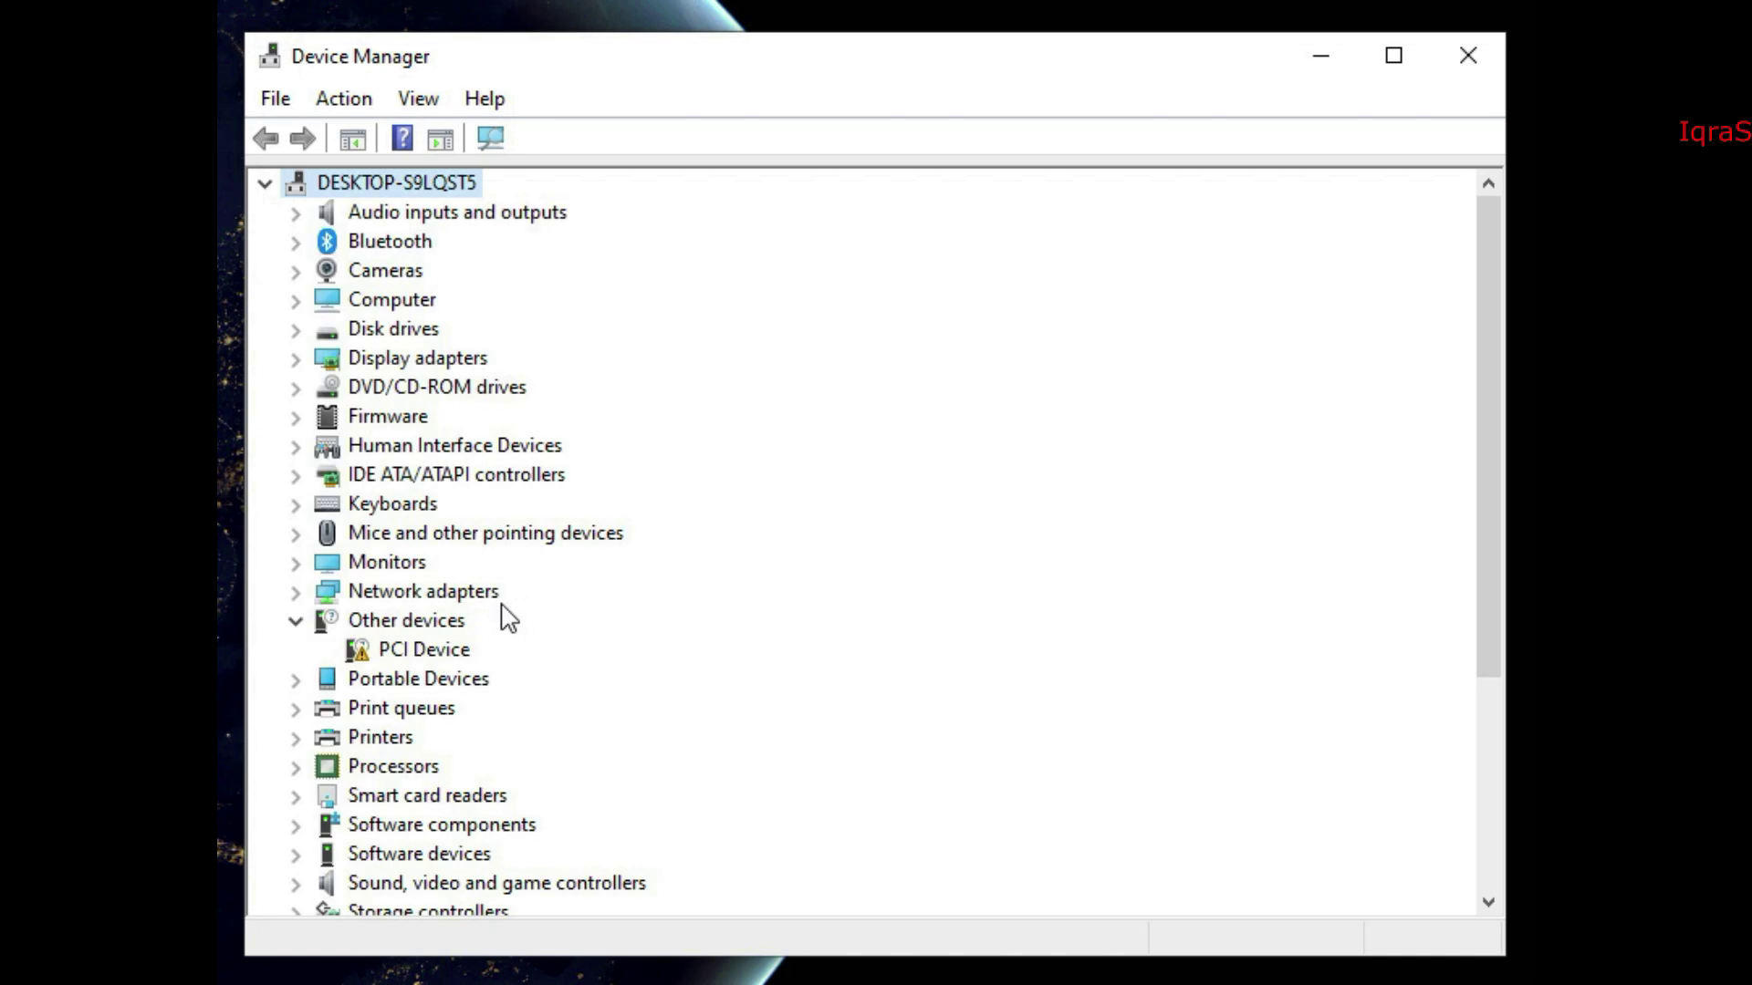
# Start the Add Hardware wizard for legacy hardware and have it search for and install hardware automatically
pyautogui.click(344, 99)
pyautogui.click(388, 176)
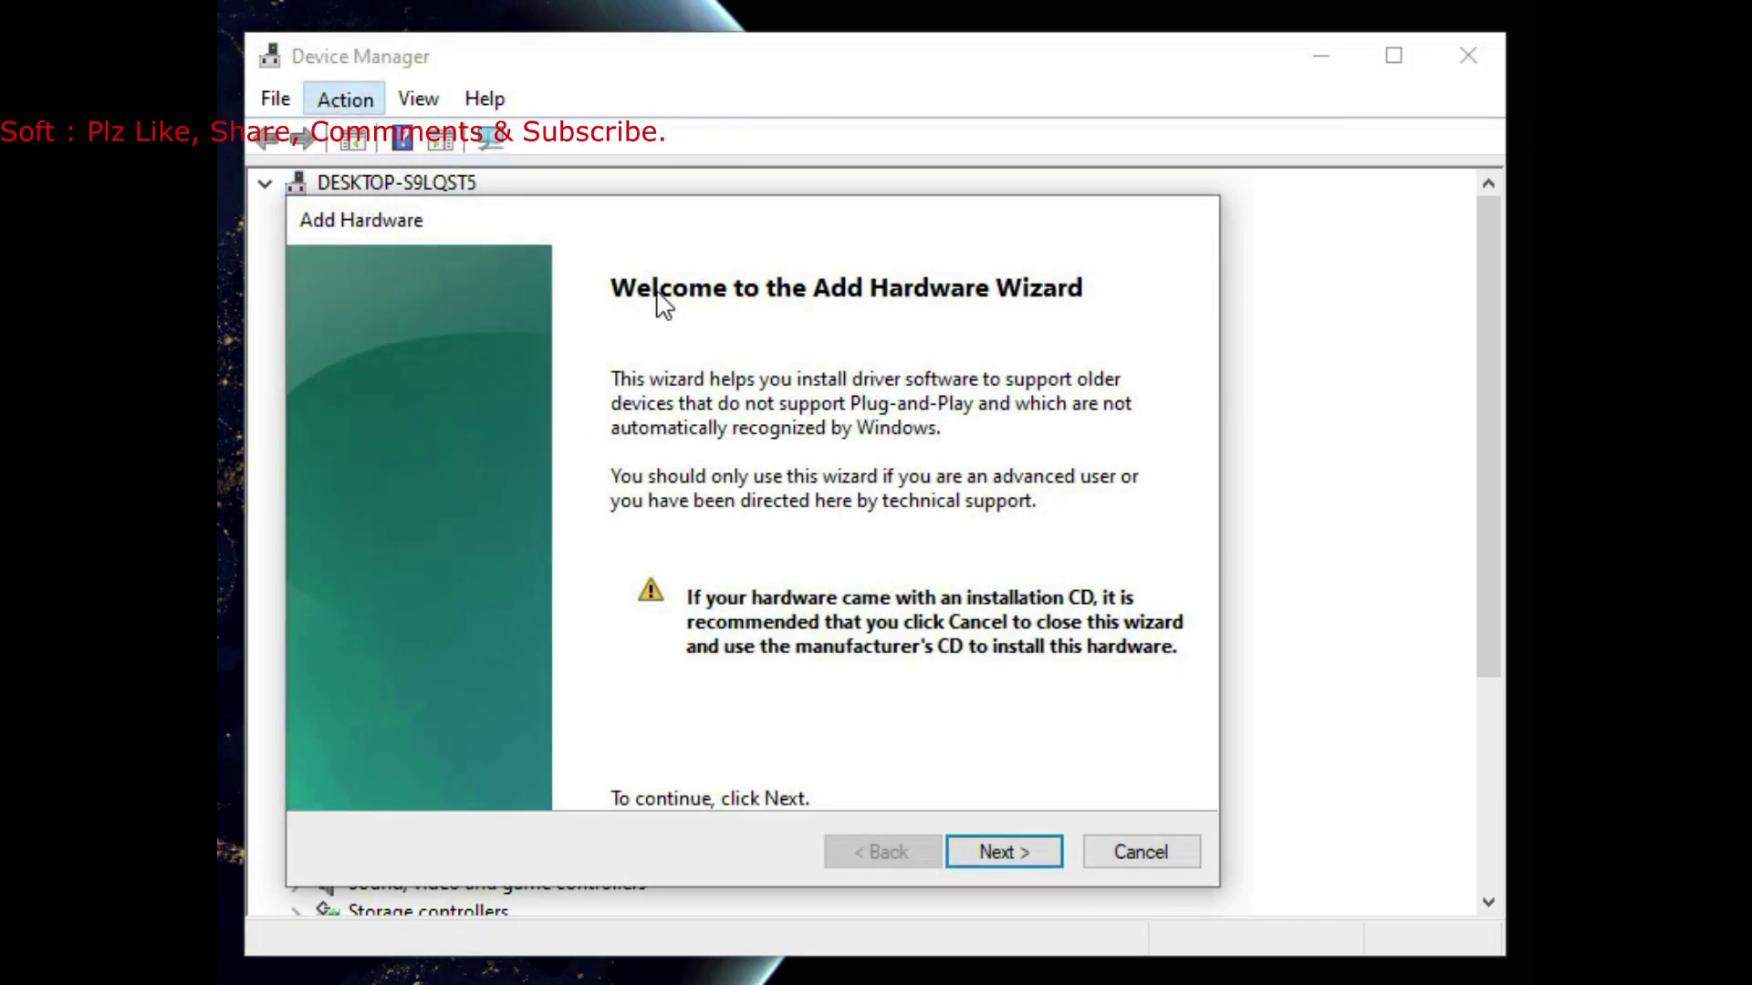
pyautogui.click(976, 862)
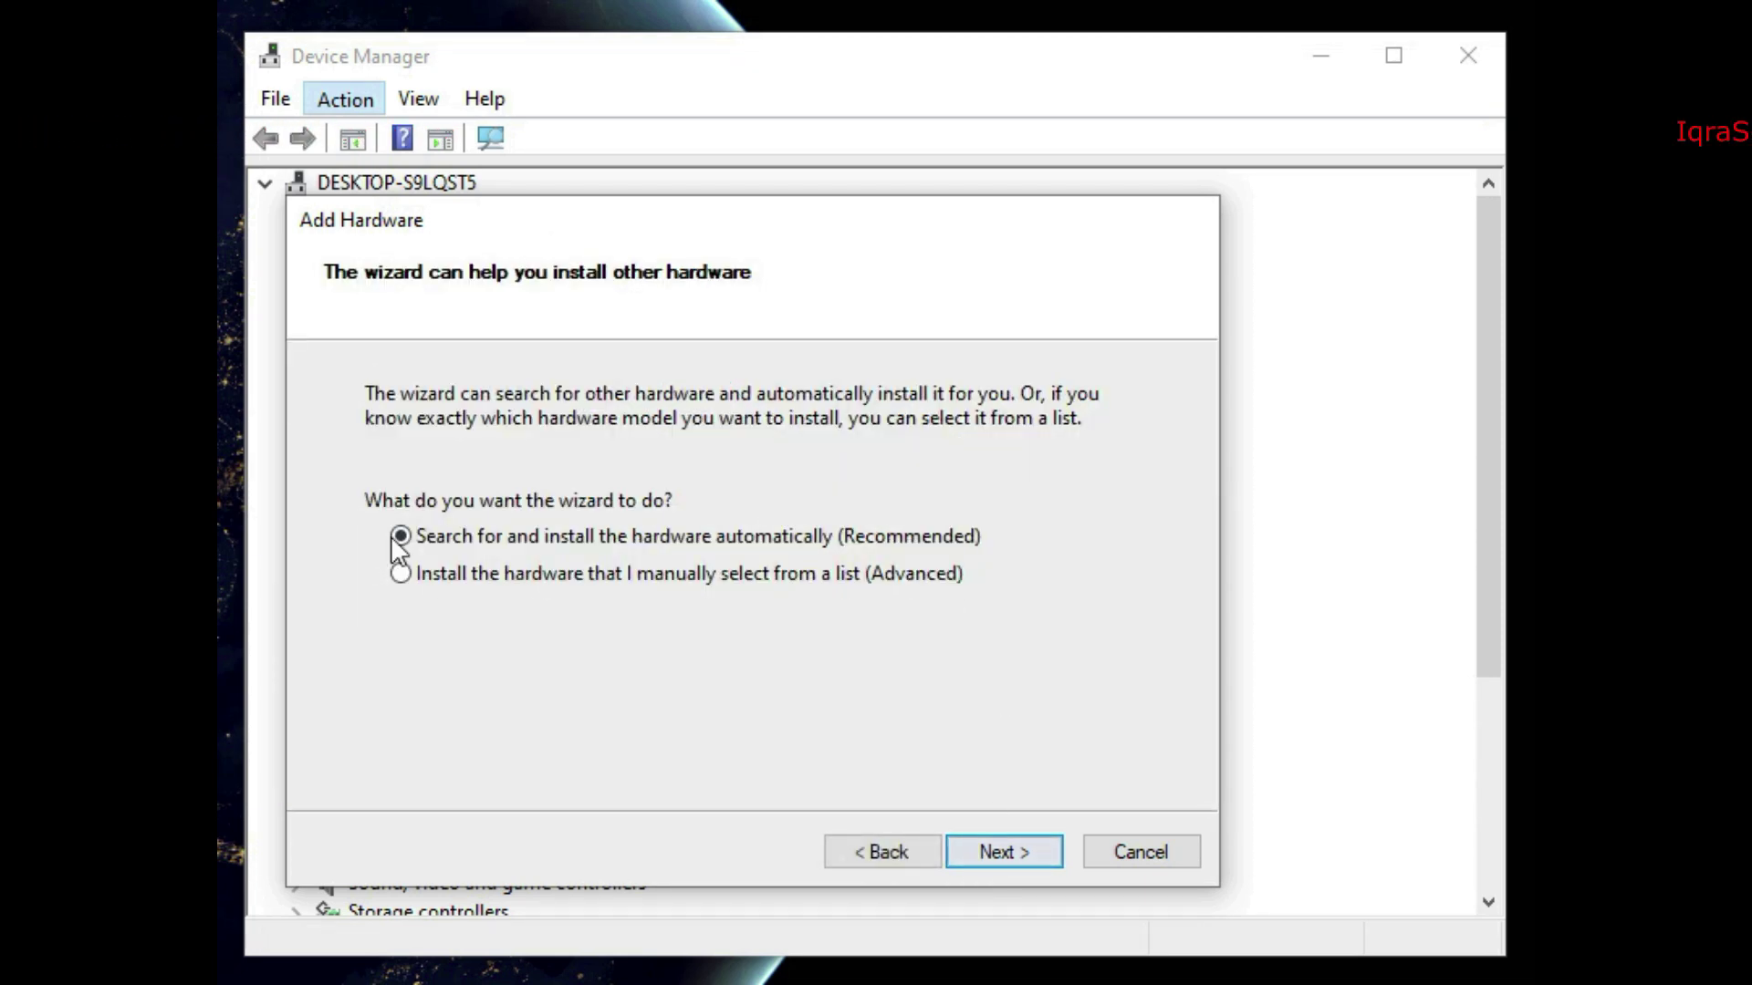
pyautogui.click(1004, 853)
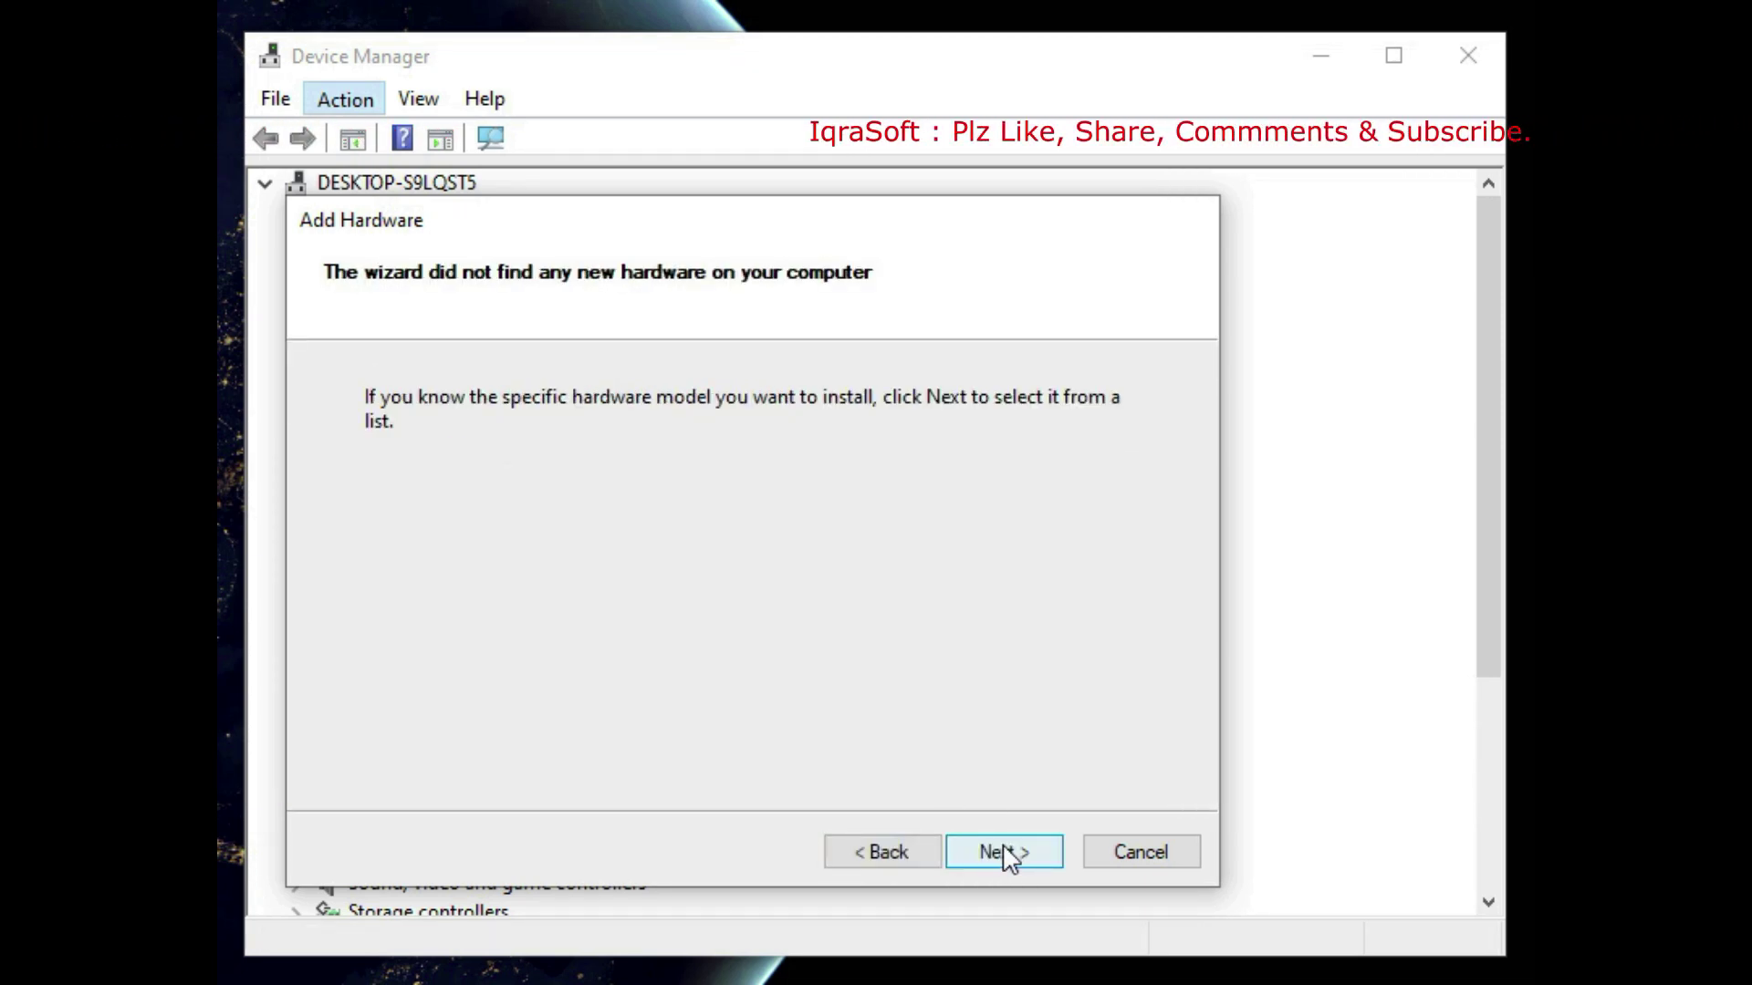
# Look through the full list of common hardware types for manual installation, and cancel the wizard
pyautogui.click(1003, 852)
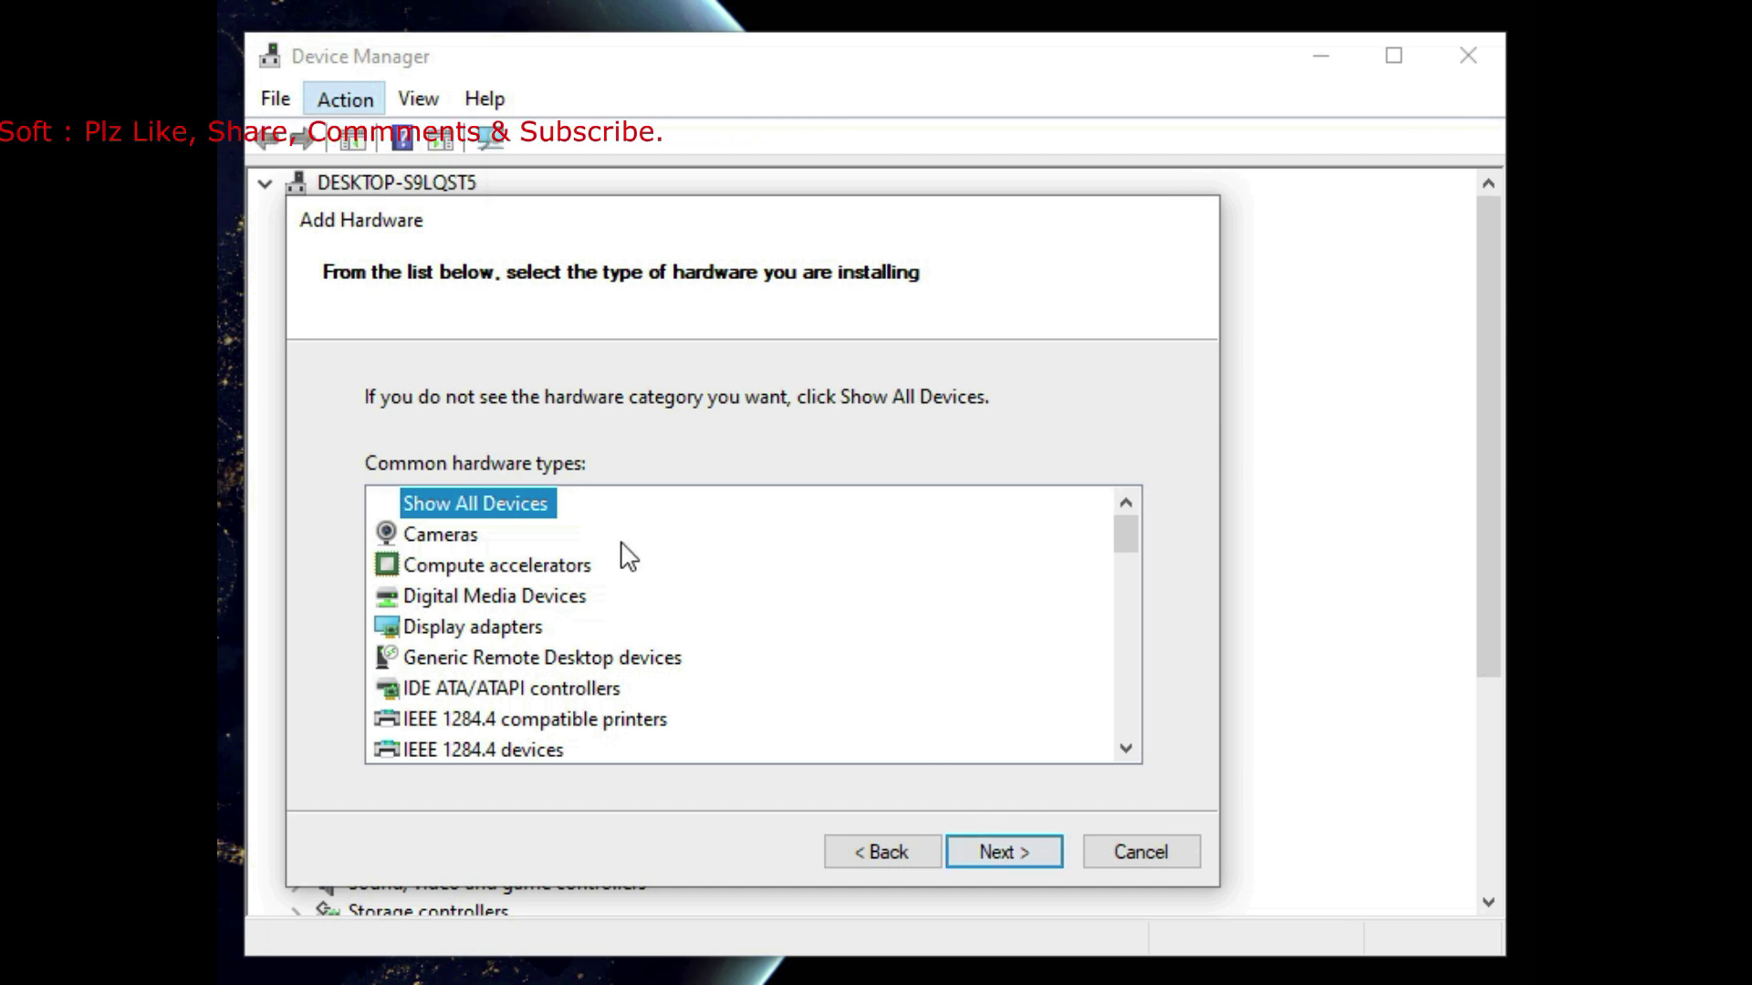
pyautogui.scroll(-4, 464, 630)
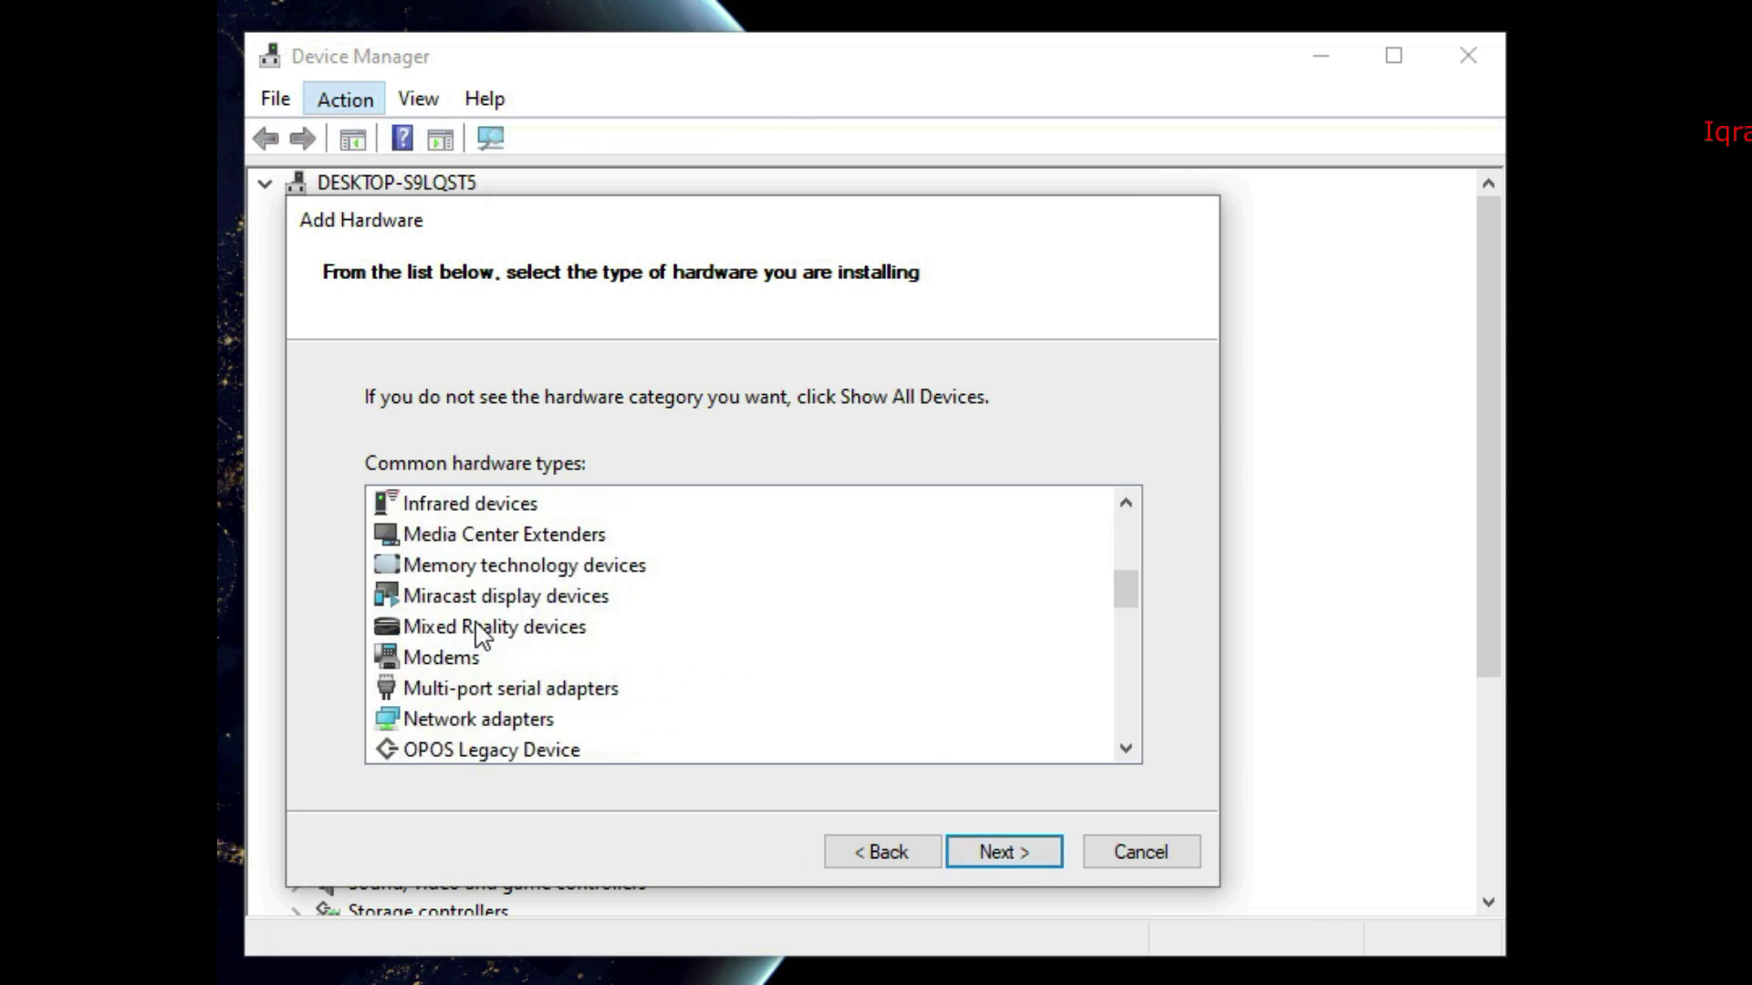
pyautogui.scroll(-5, 479, 630)
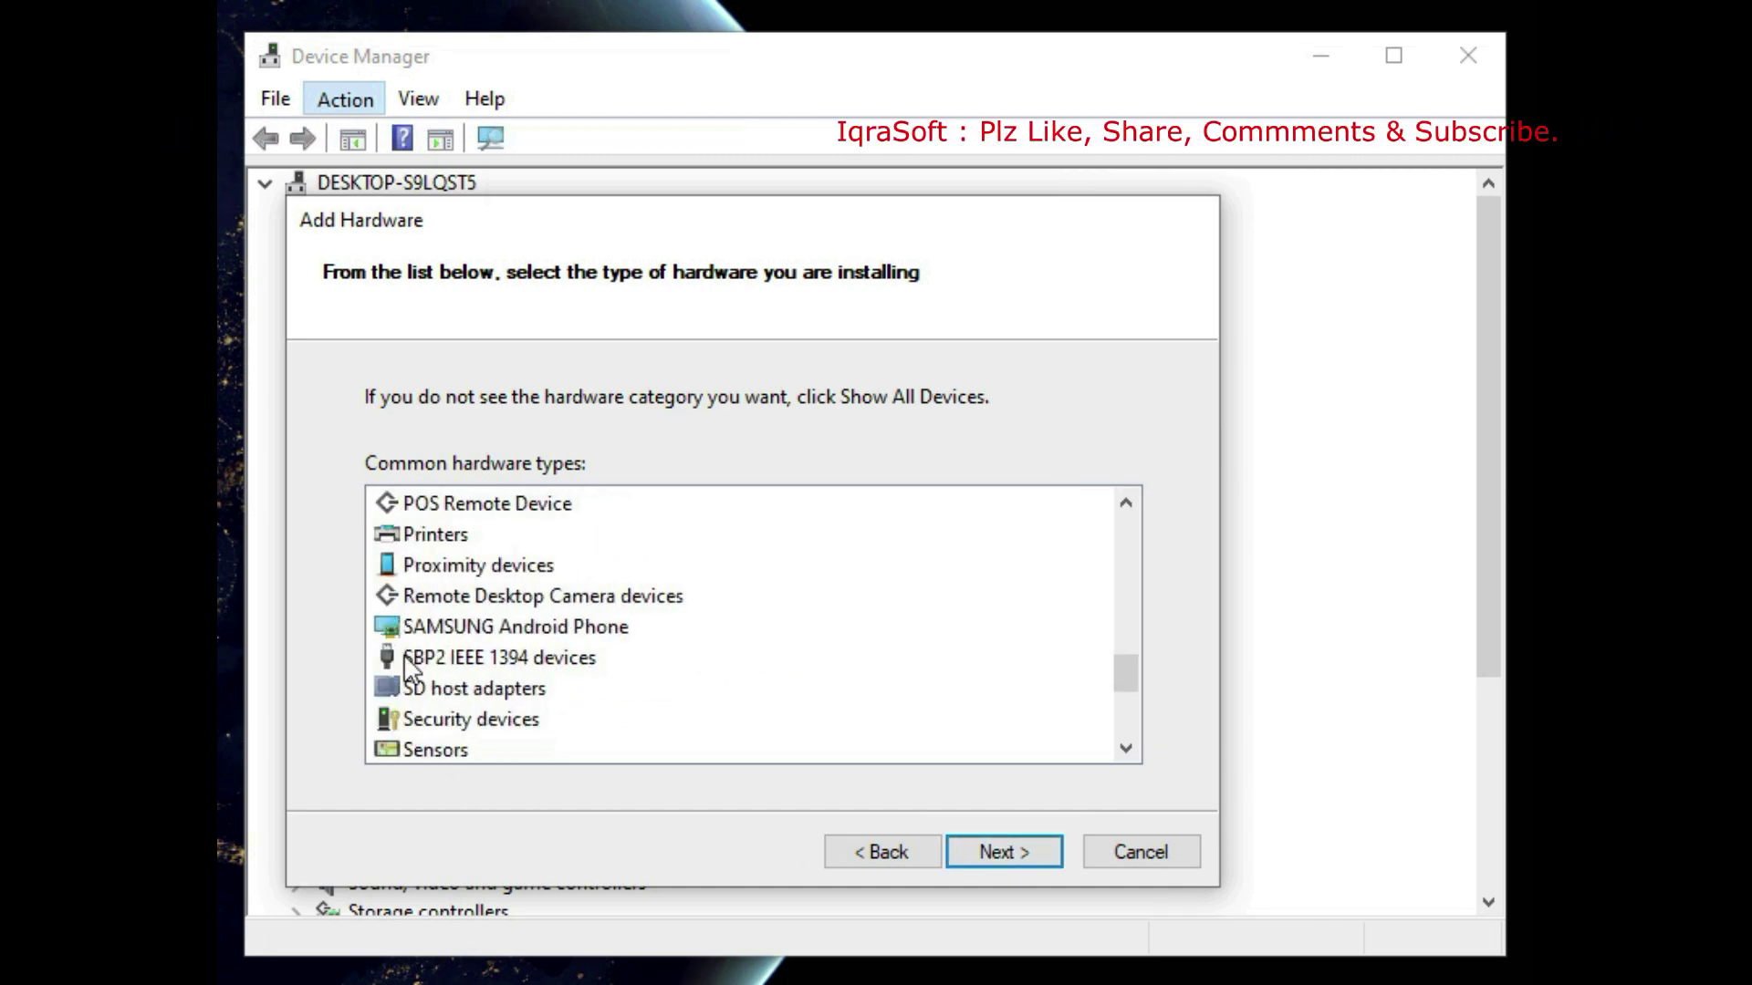
pyautogui.scroll(-3, 497, 721)
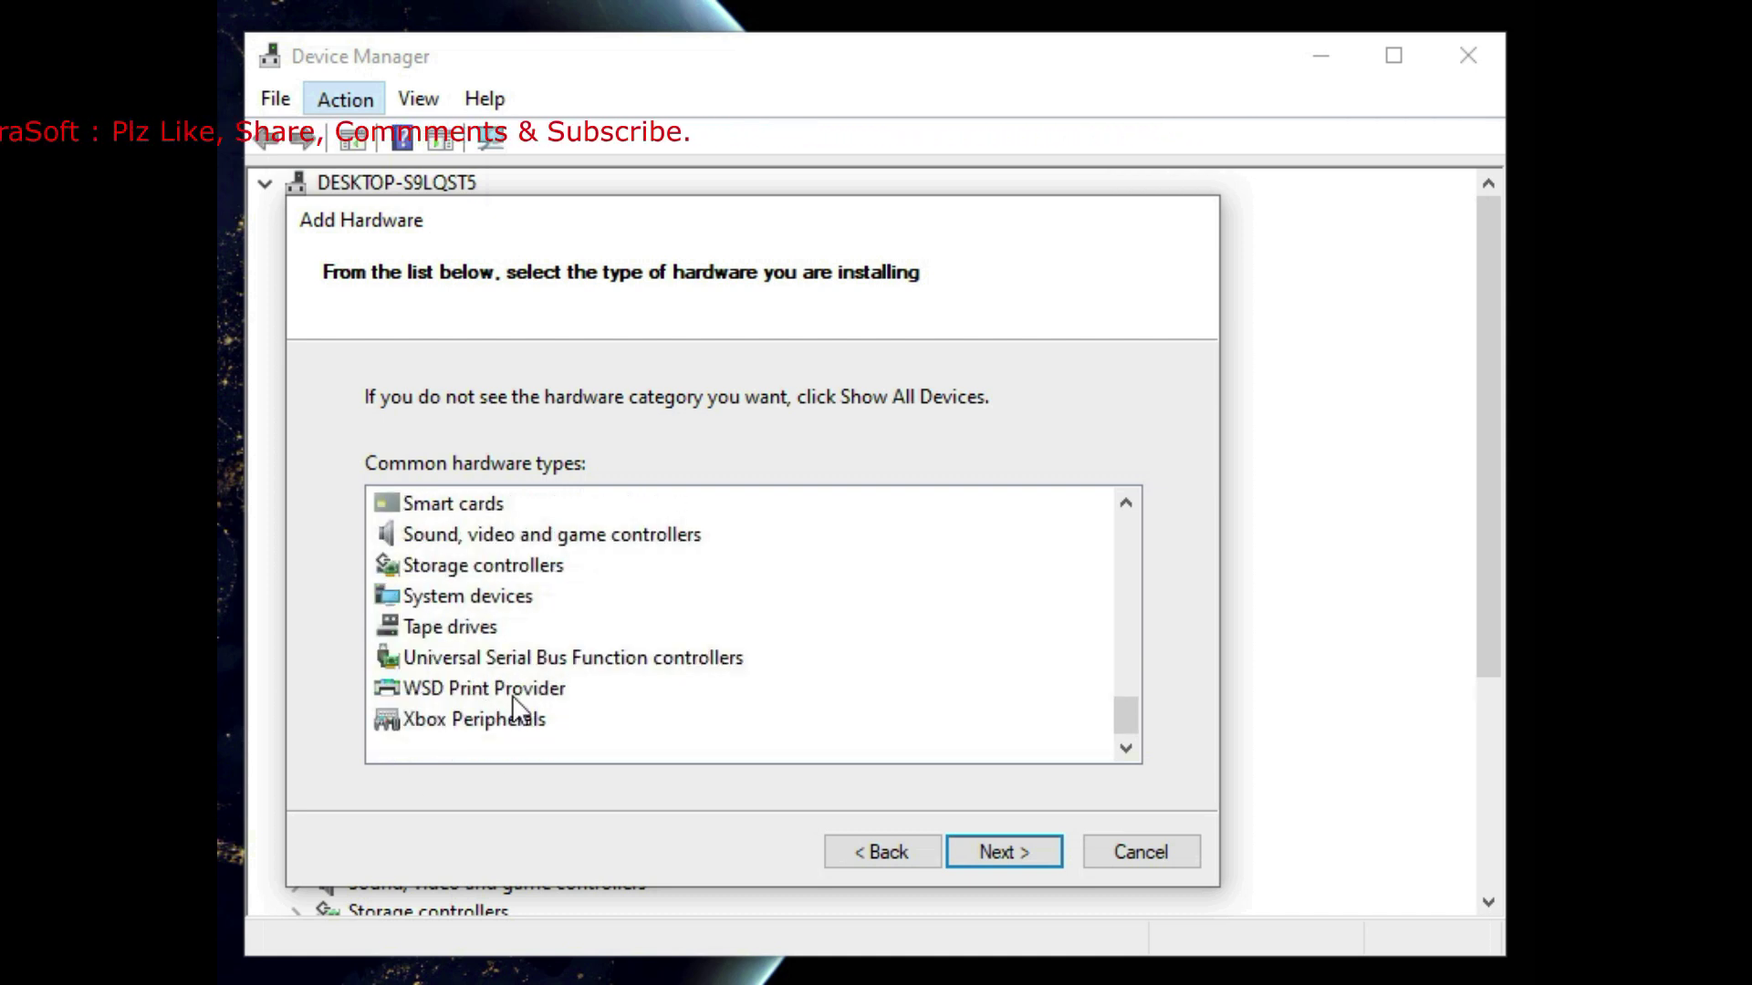
pyautogui.click(1140, 852)
# Open Devices and Printers from Device Manager
pyautogui.click(347, 101)
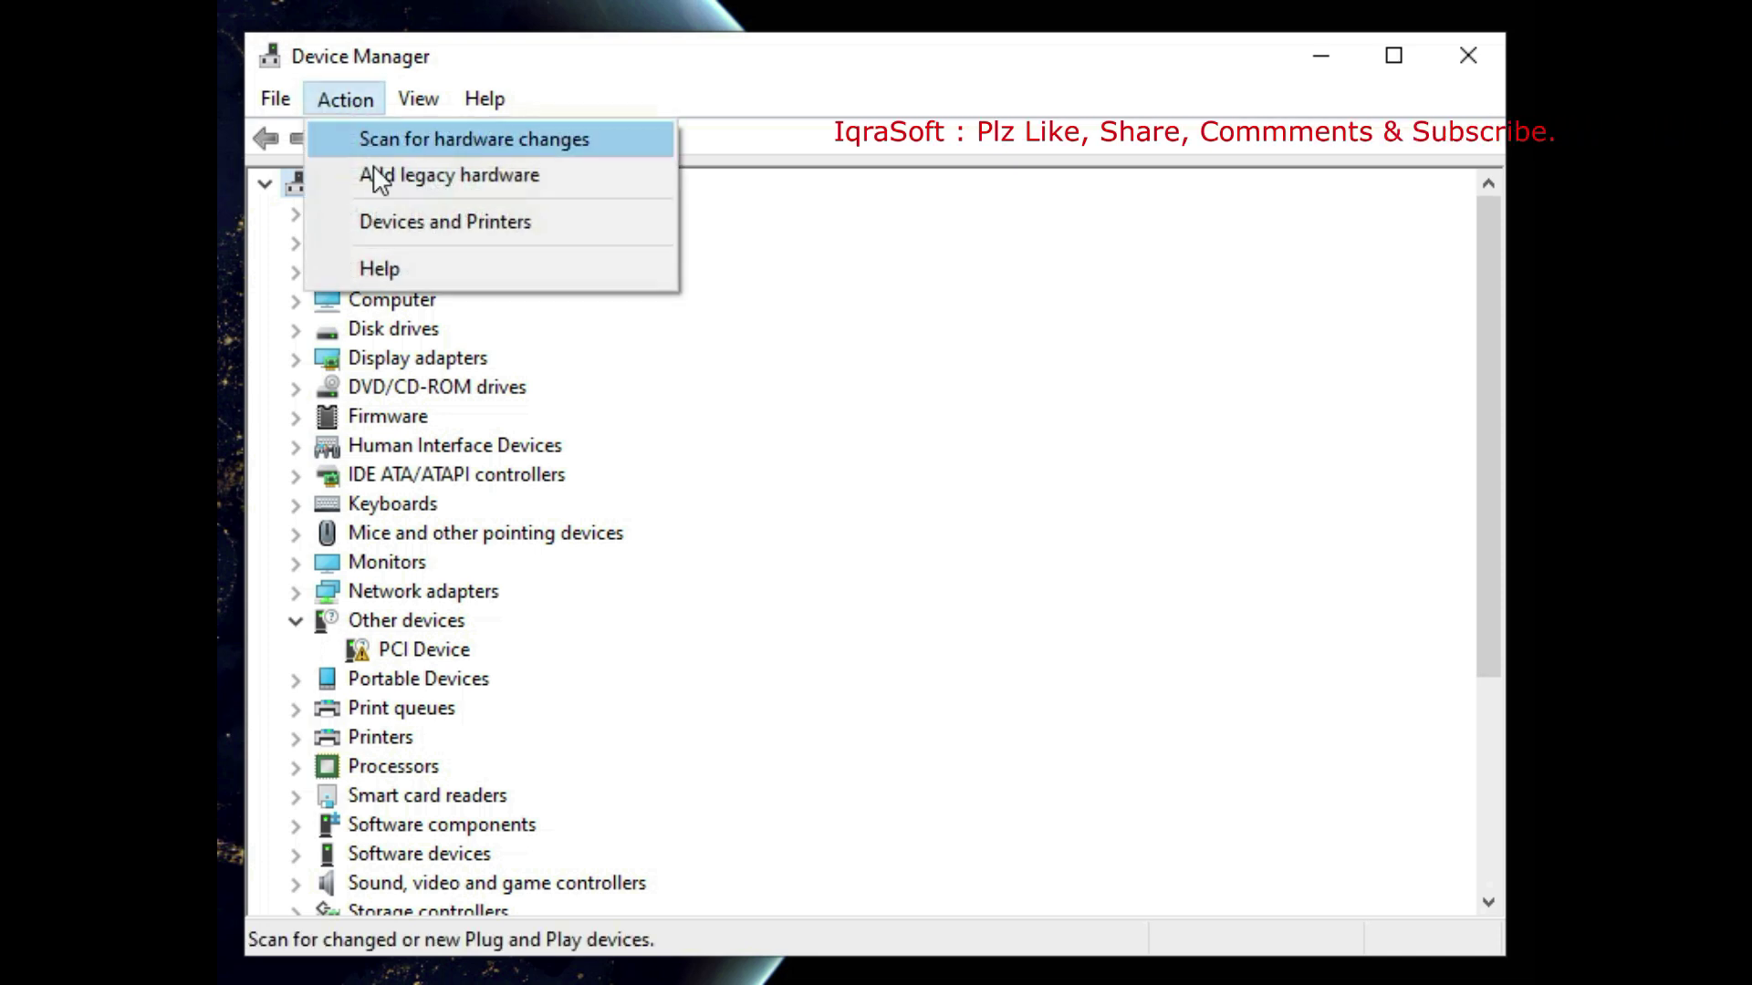
pyautogui.click(419, 226)
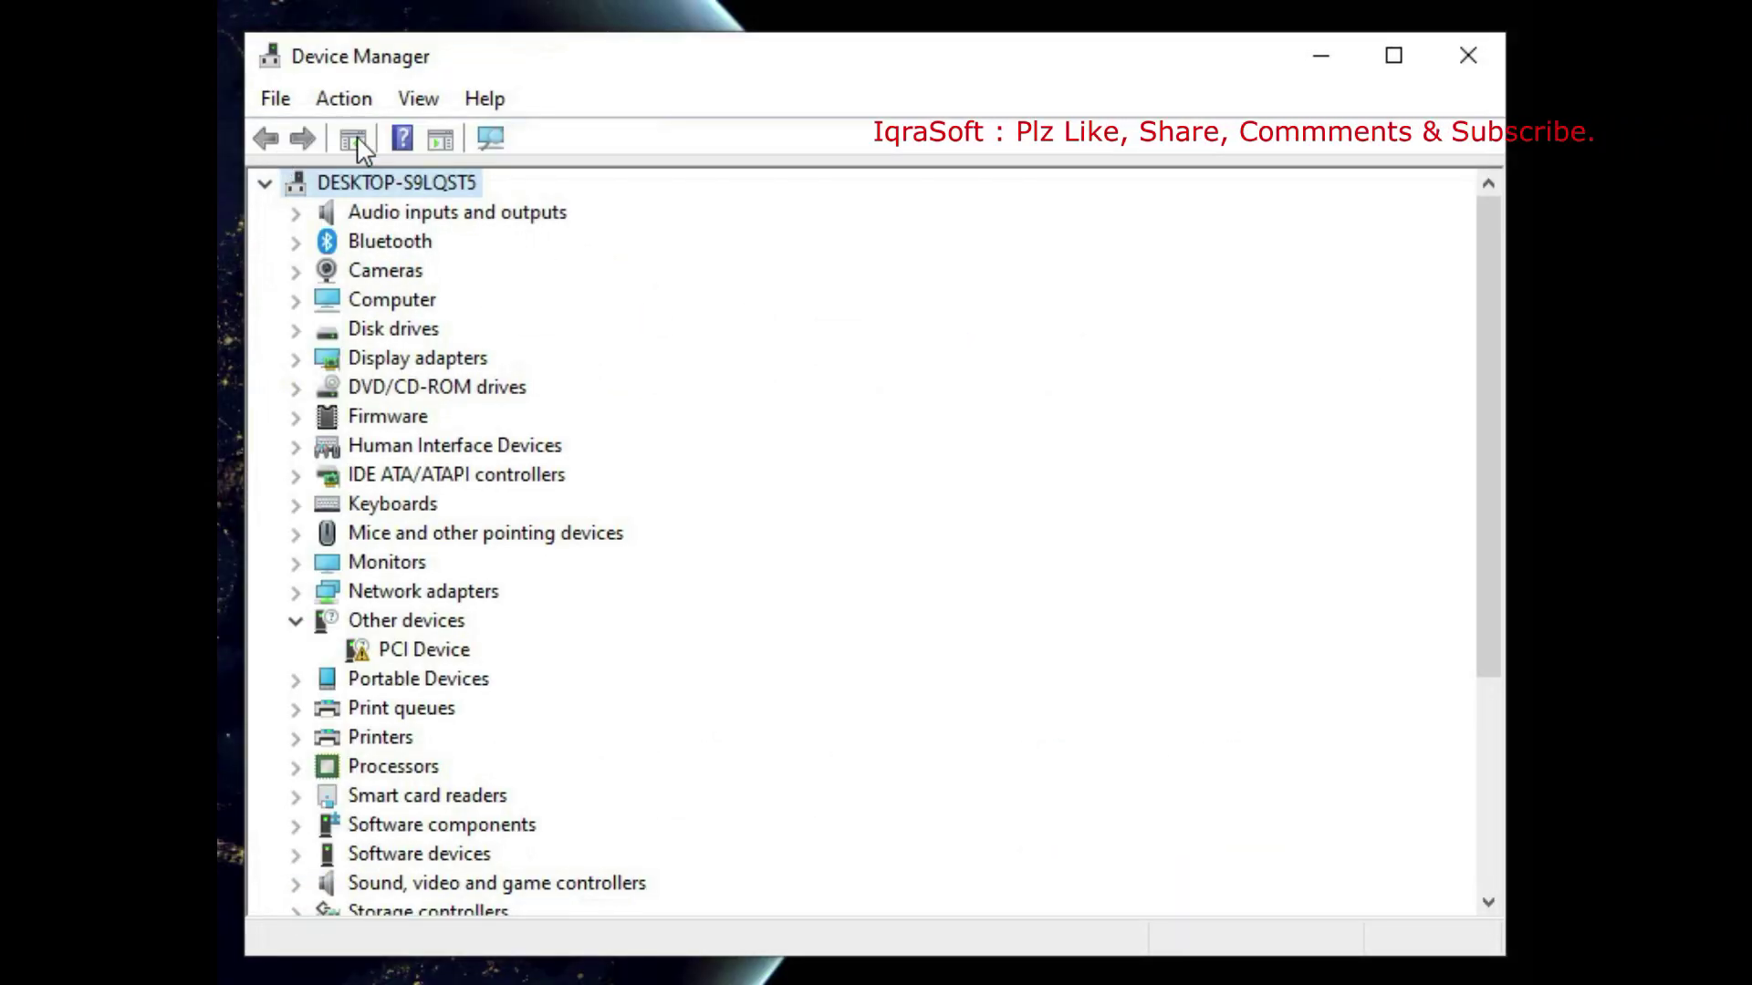
# Start the Add Hardware wizard for legacy hardware and choose to install hardware manually selected from a list
pyautogui.click(345, 98)
pyautogui.click(389, 170)
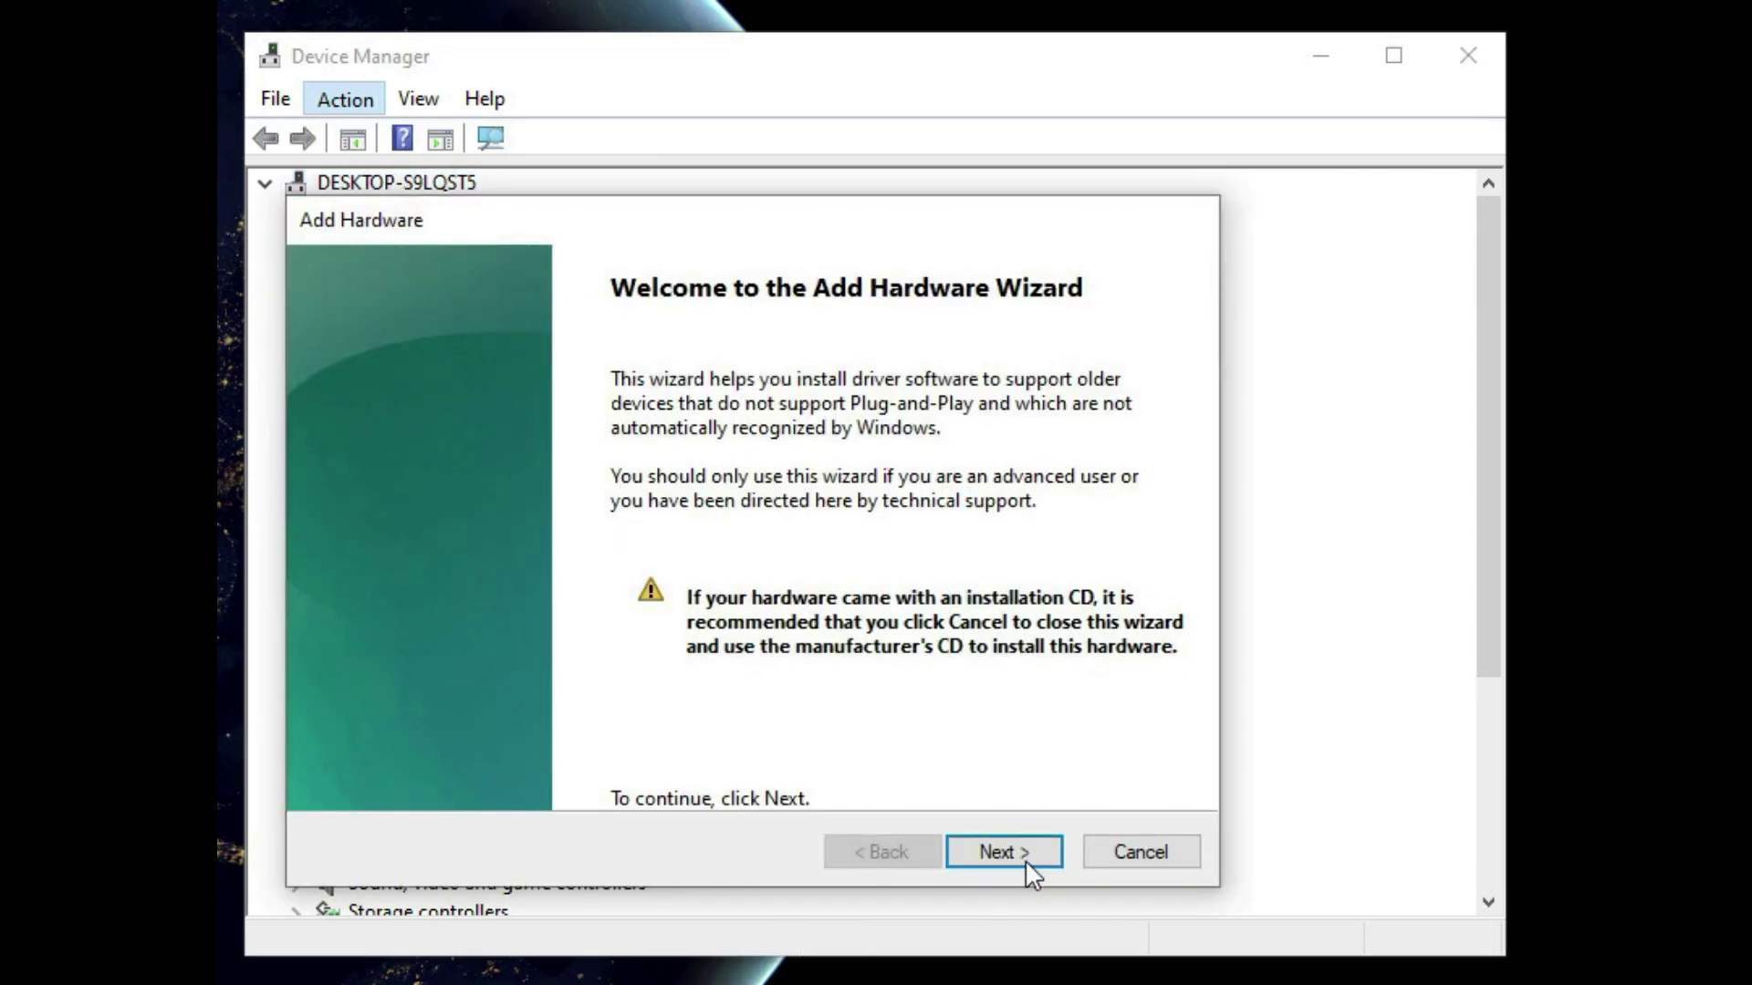
pyautogui.click(1025, 857)
pyautogui.click(401, 574)
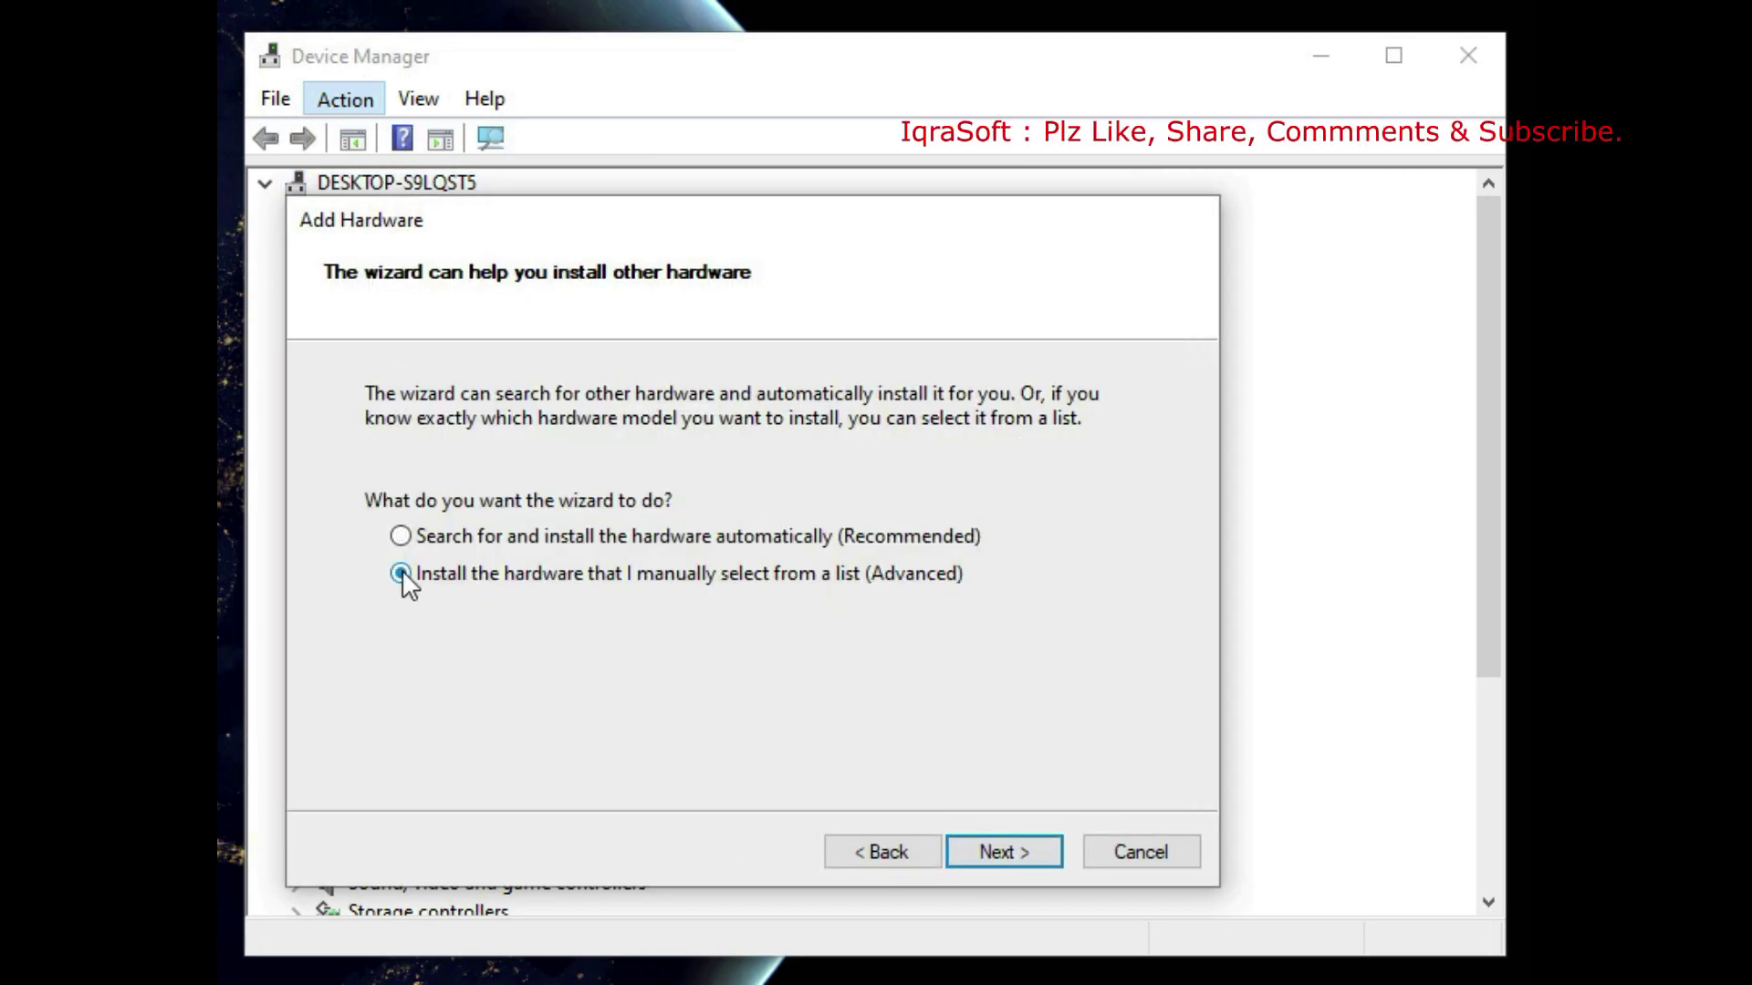
pyautogui.moveTo(724, 227); pyautogui.dragTo(868, 162)
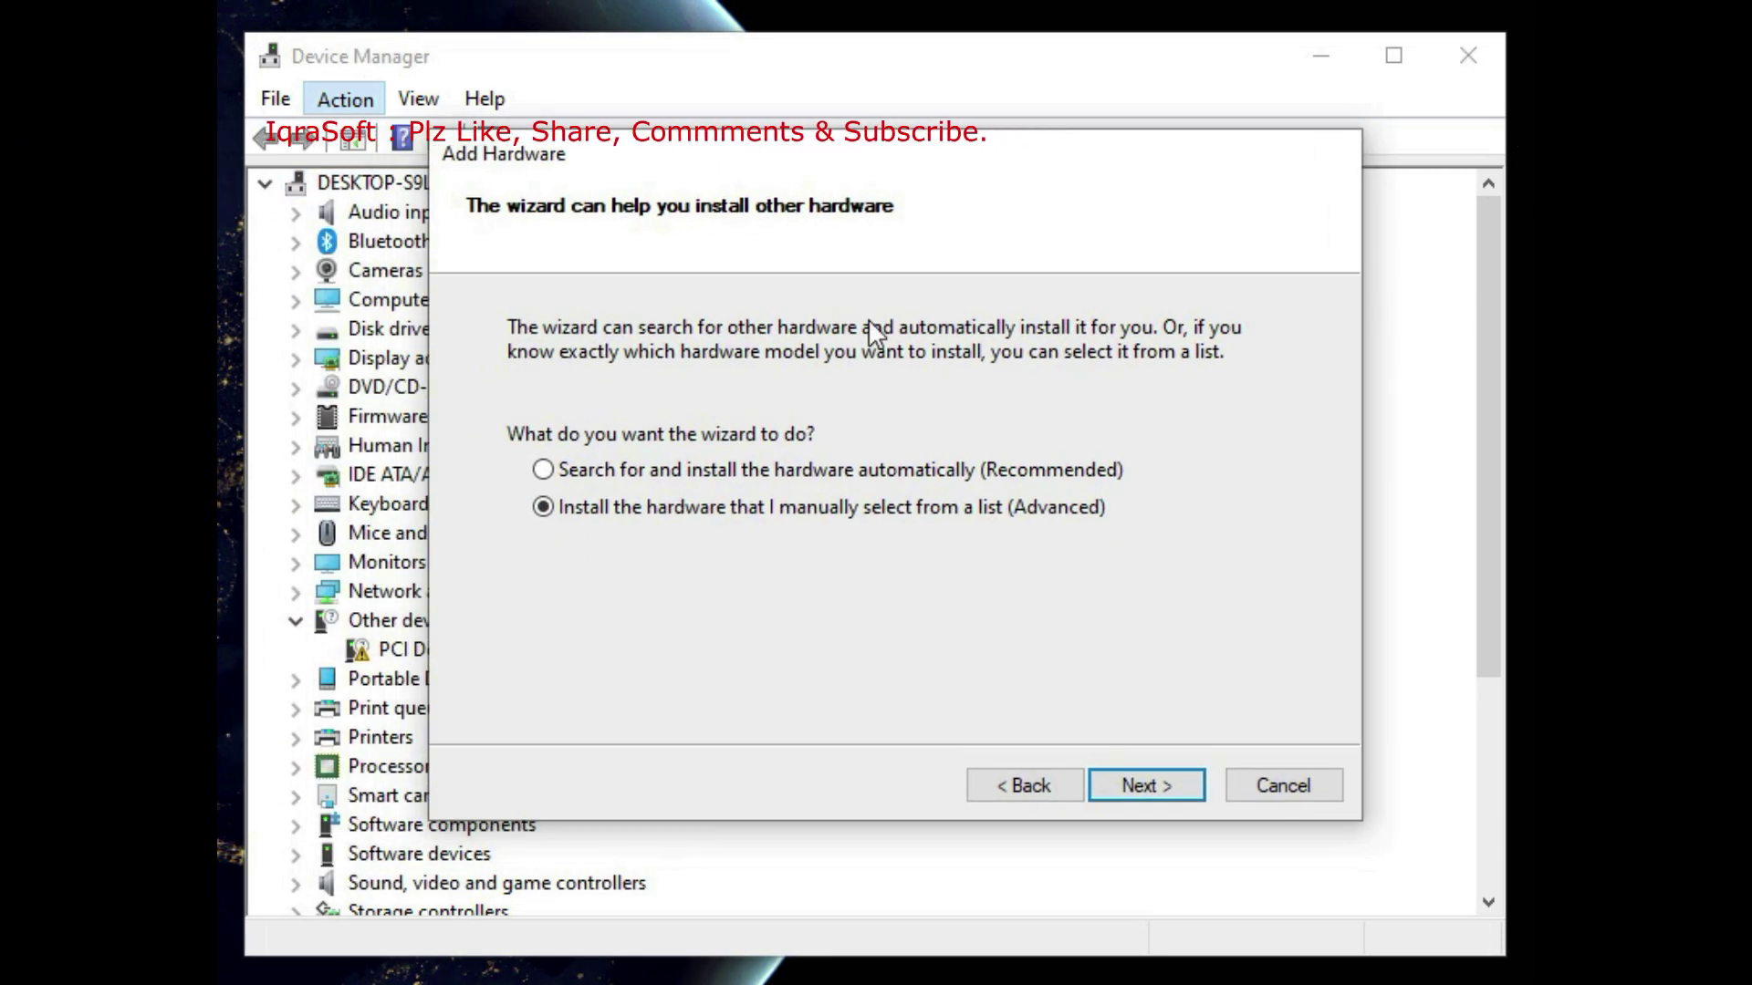
pyautogui.click(1162, 795)
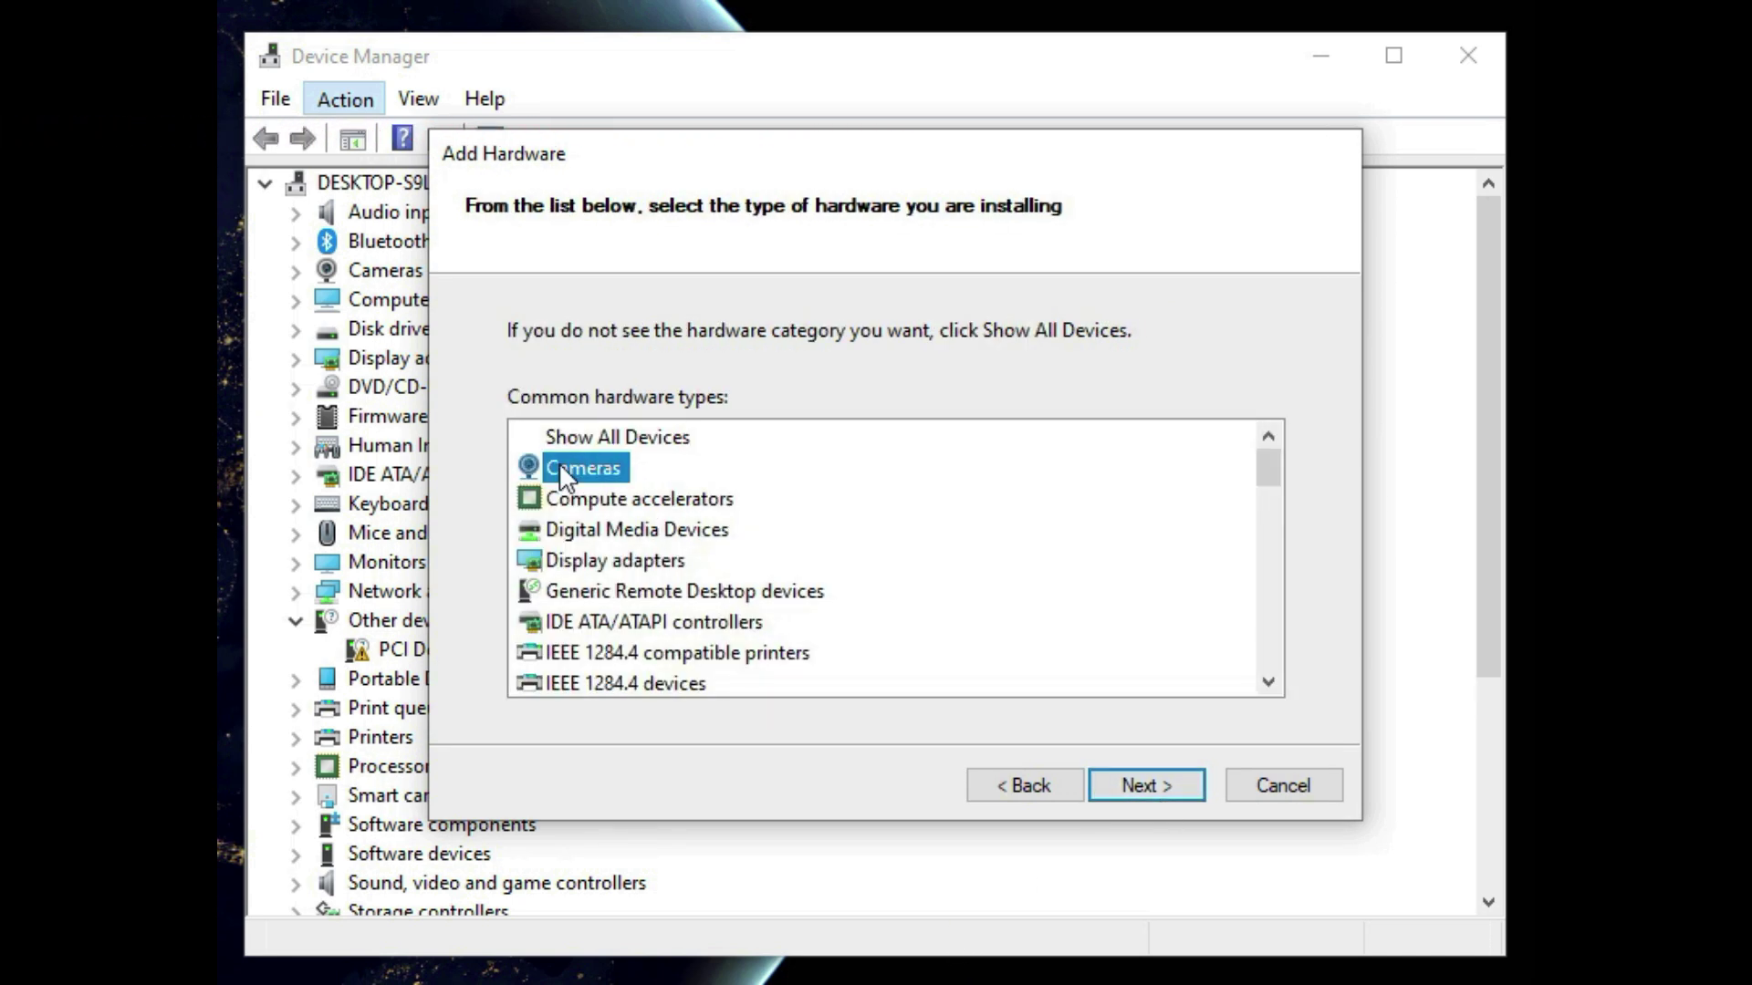
# Look through the common hardware types, choose Portable Devices and proceed to its list of device drivers
pyautogui.click(584, 561)
pyautogui.scroll(-2, 694, 602)
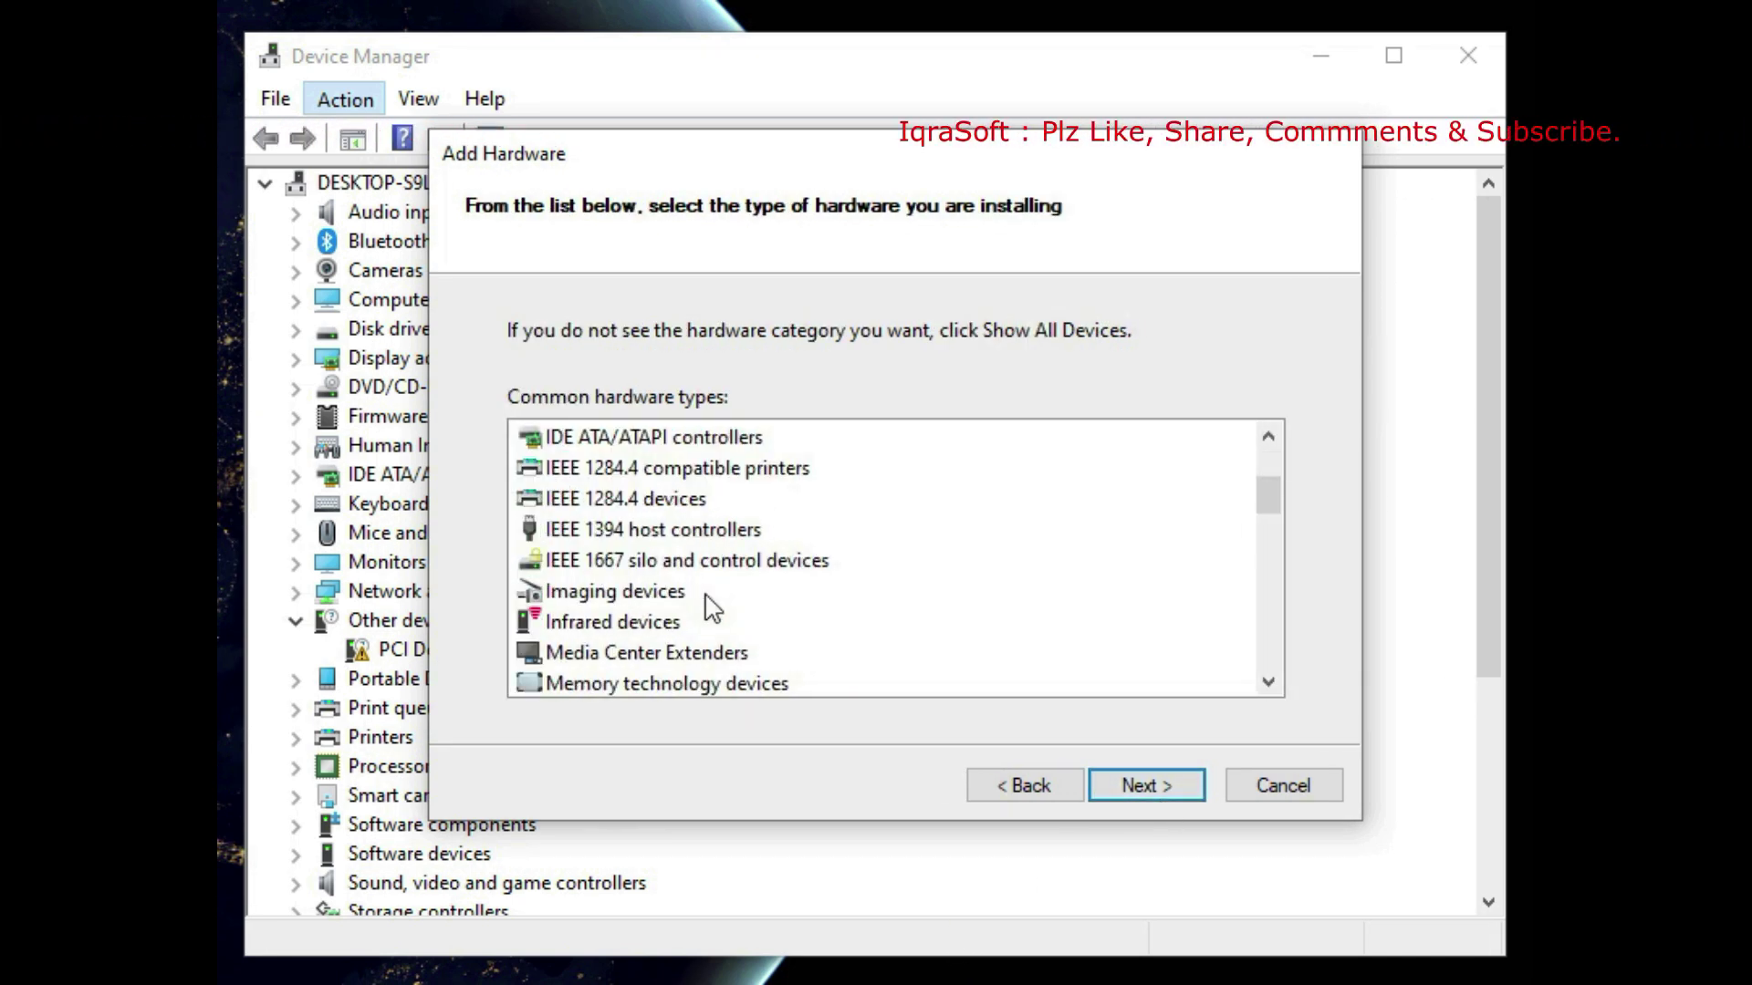
pyautogui.scroll(-2, 680, 616)
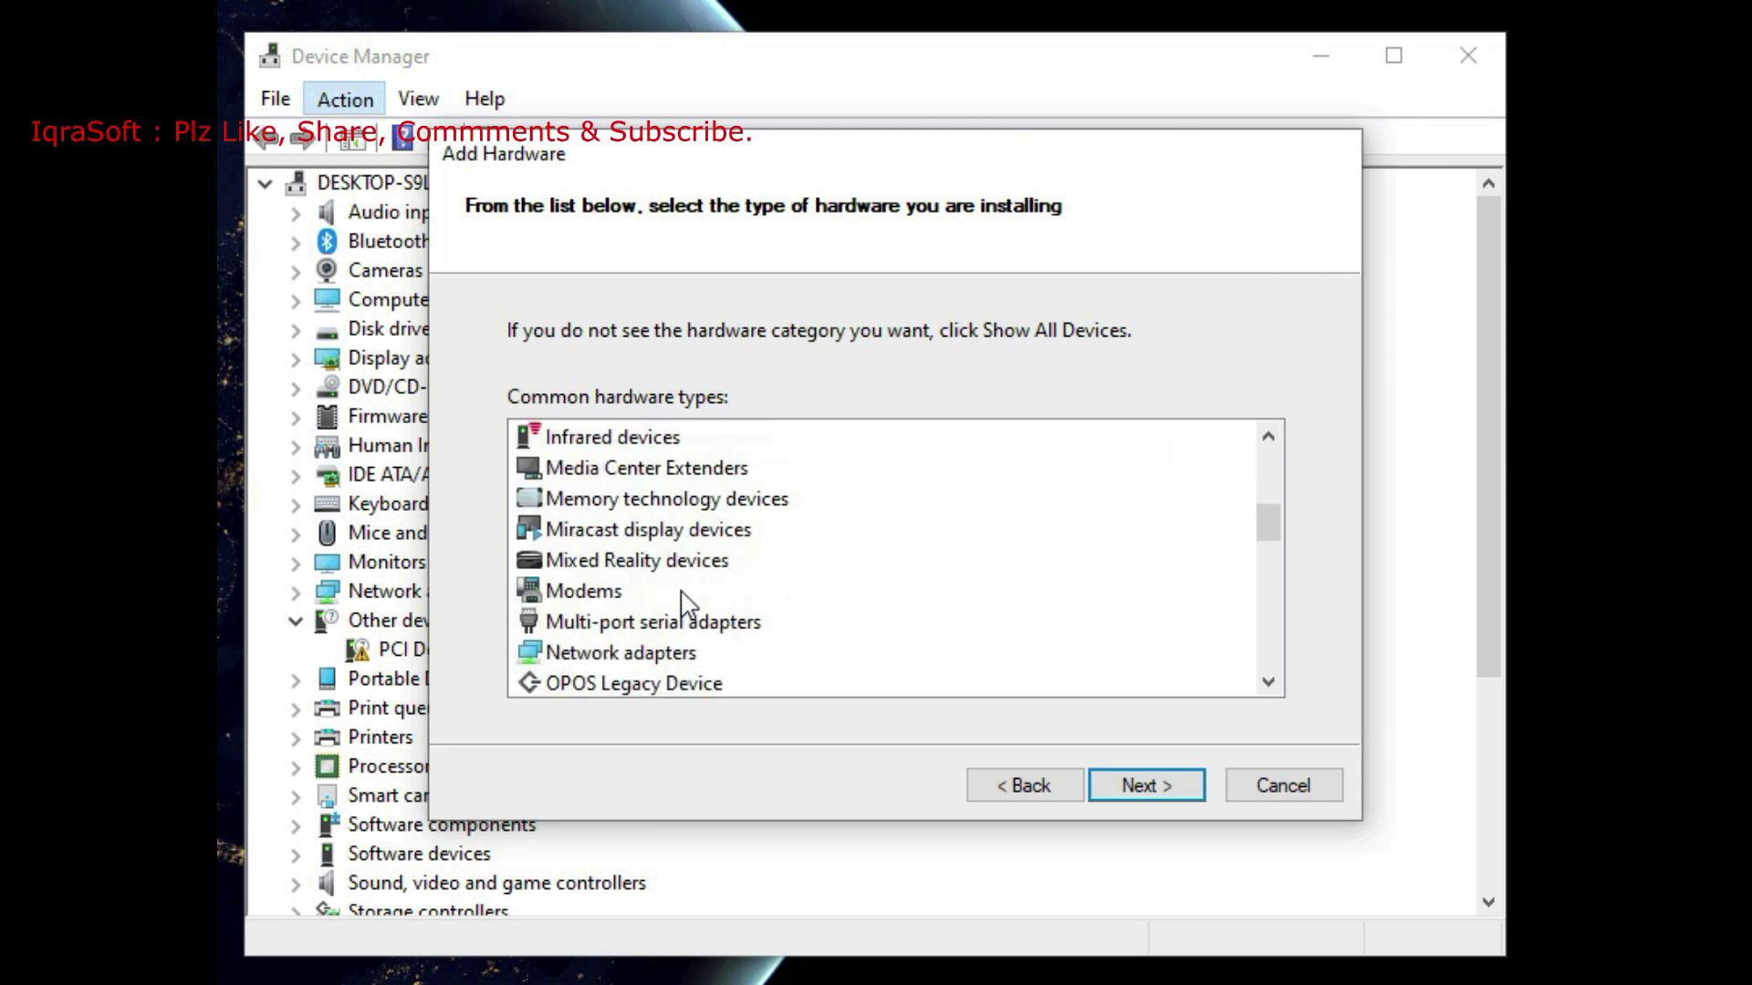
pyautogui.scroll(-3, 686, 604)
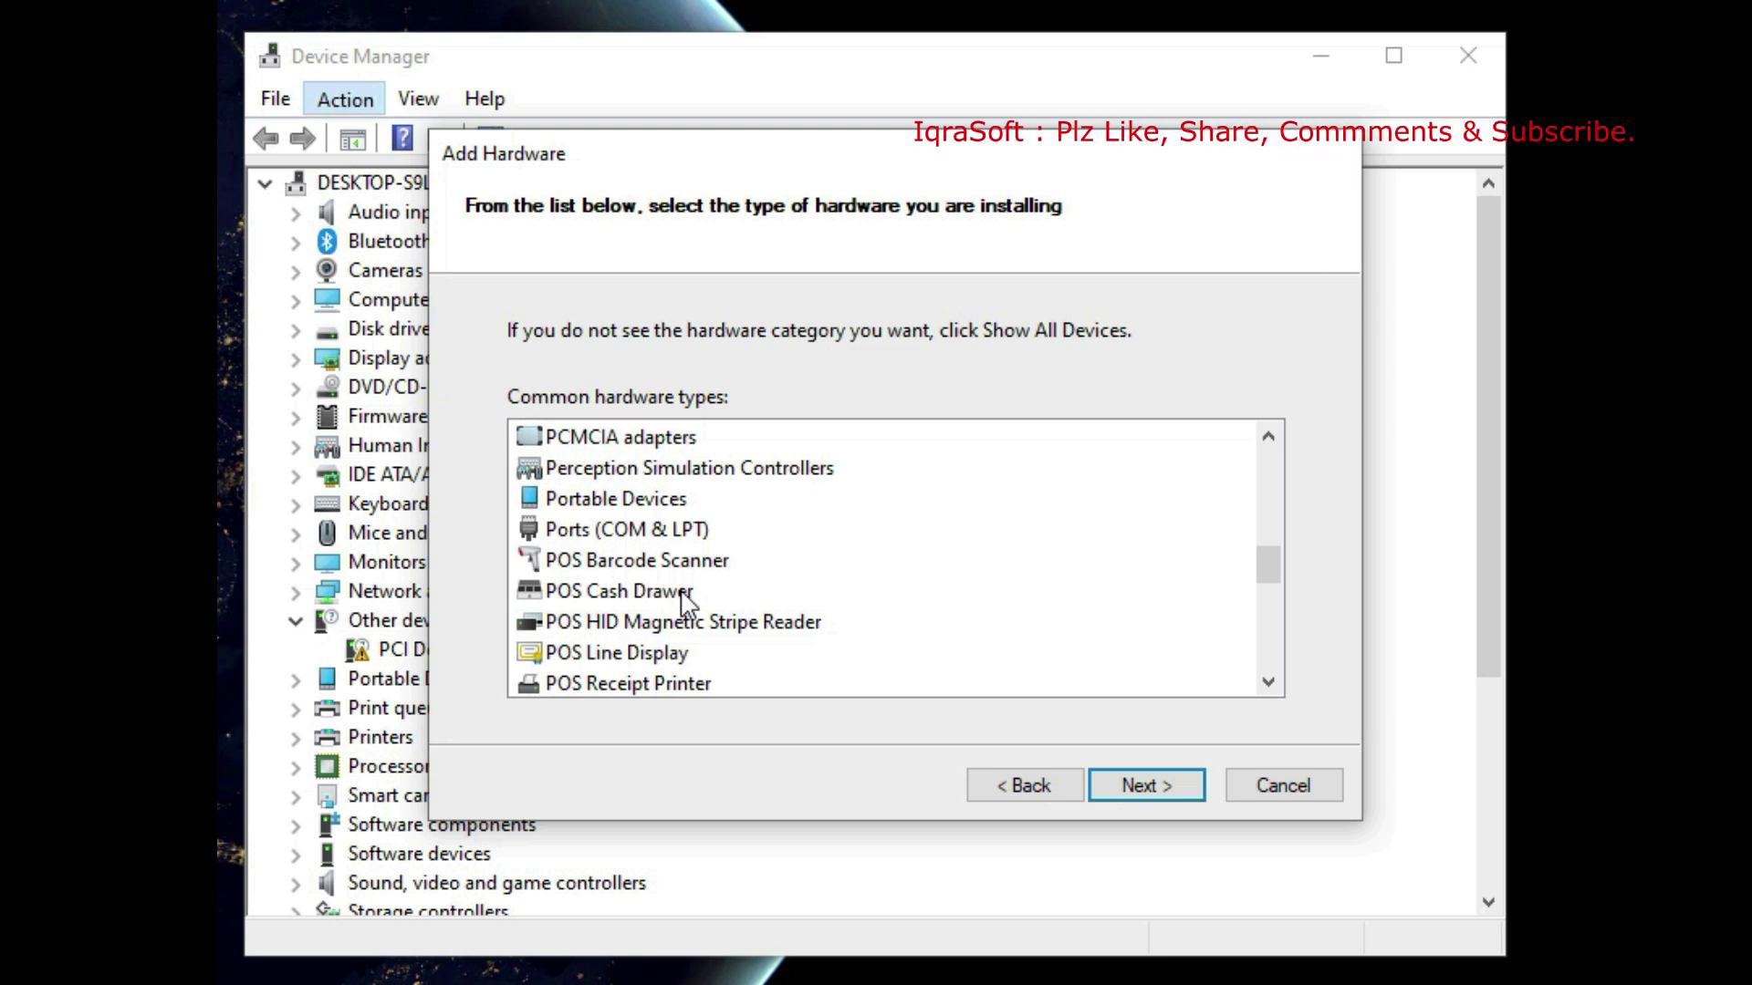
pyautogui.click(614, 500)
pyautogui.scroll(-3, 723, 626)
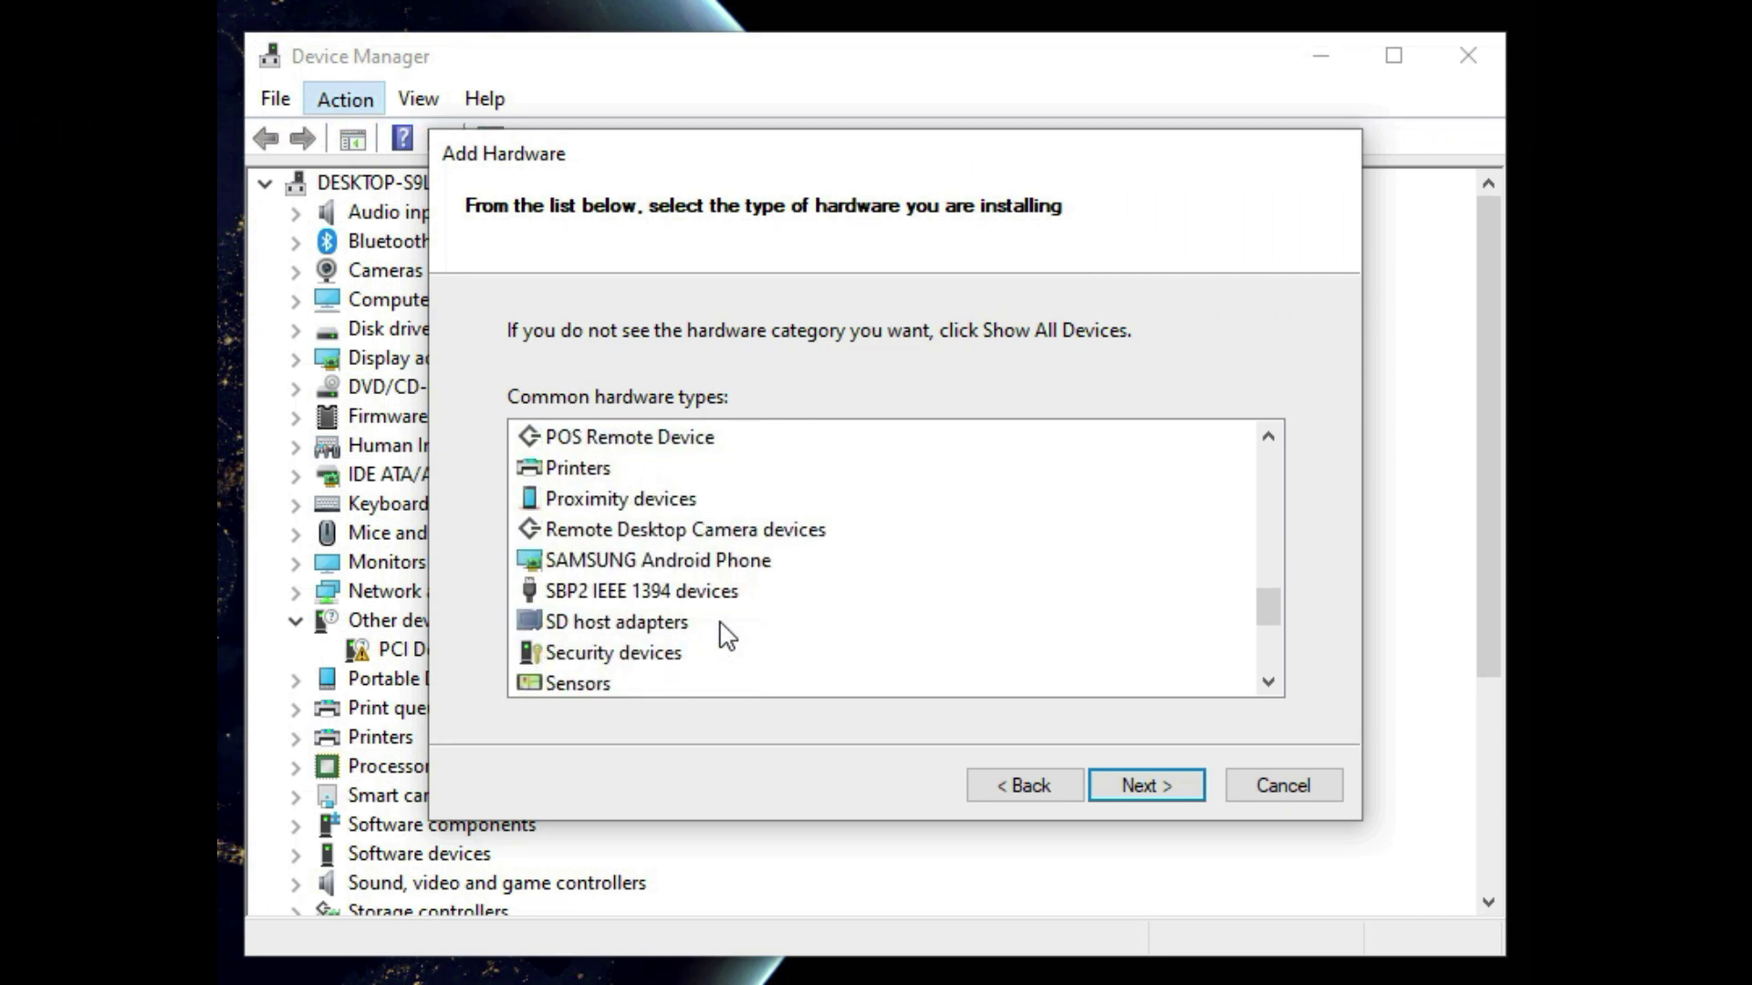
pyautogui.scroll(-1, 723, 632)
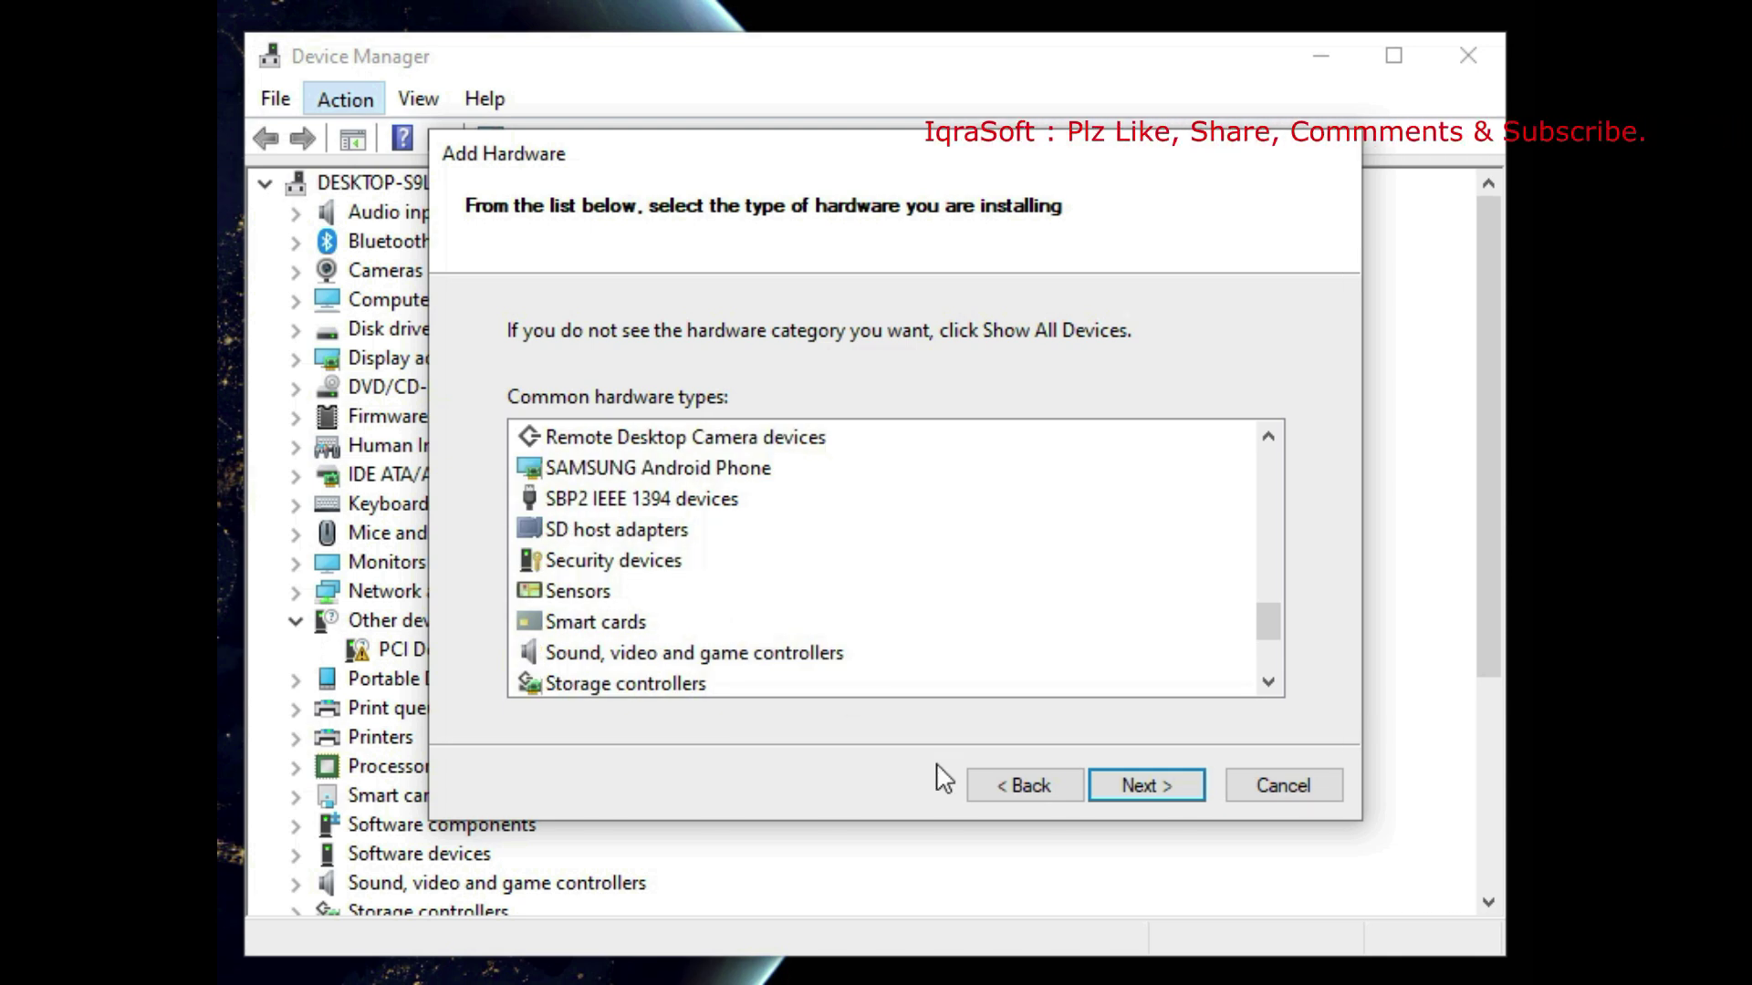
pyautogui.click(1146, 786)
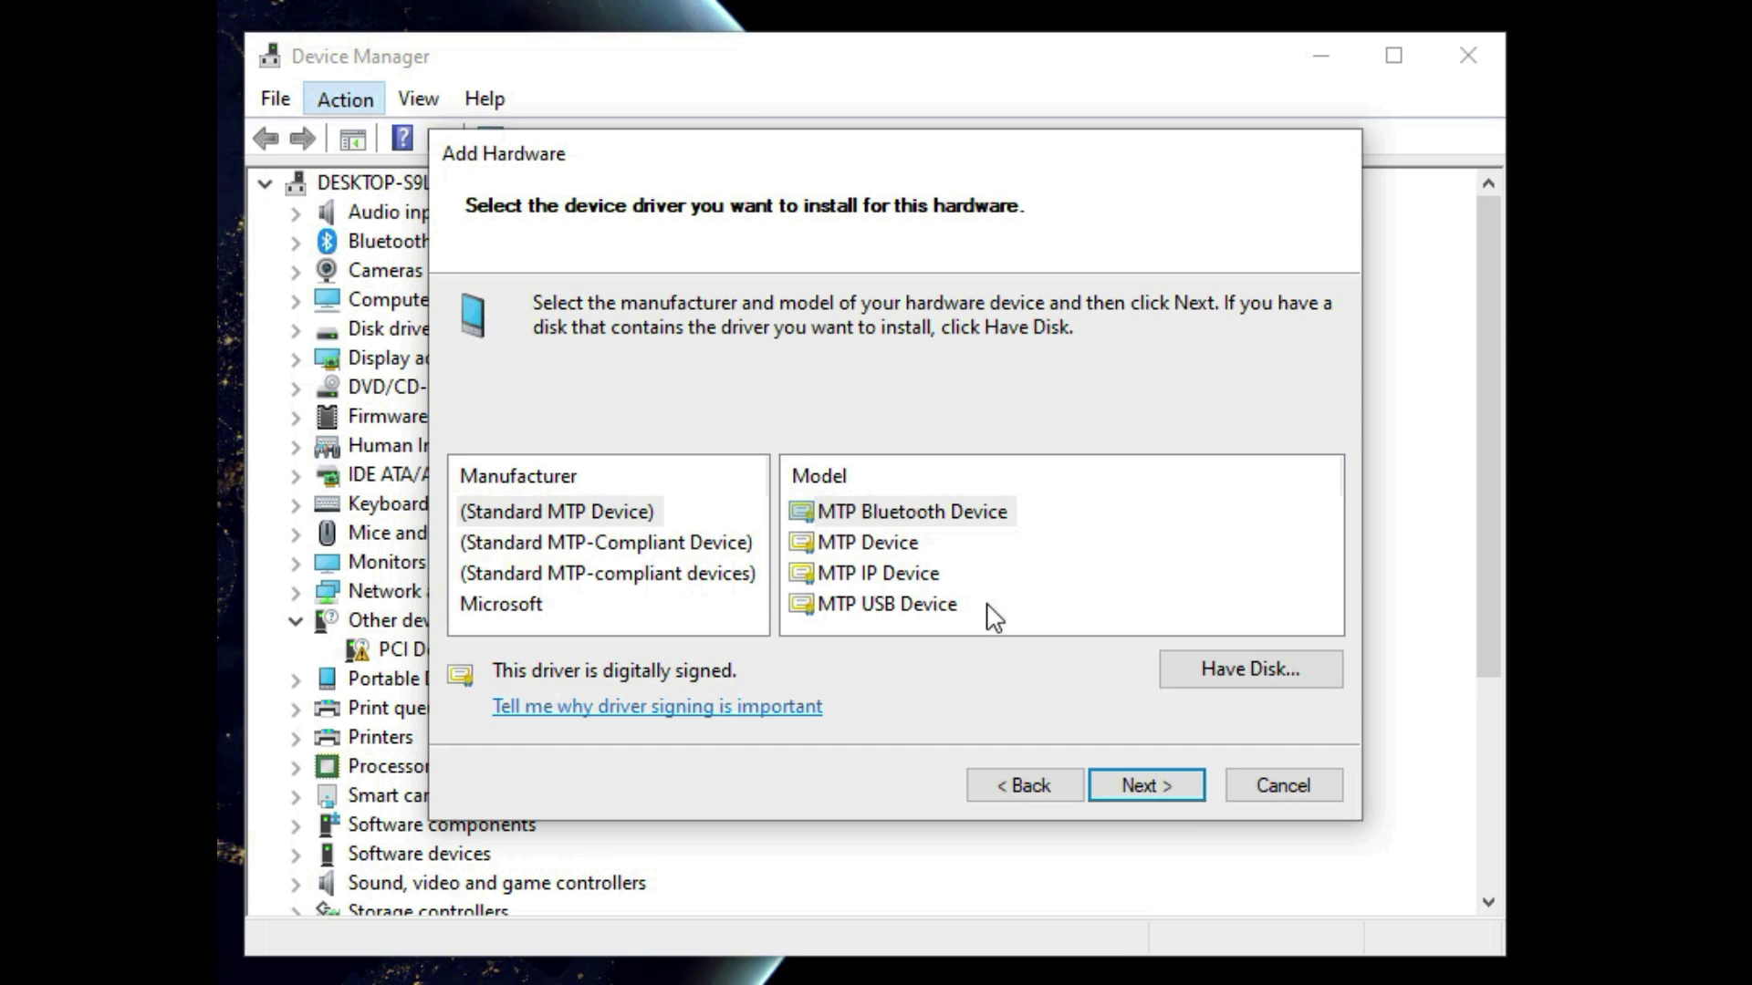
# View the option for installing the driver from disk and its file browser, and cancel out of the wizard
pyautogui.click(1242, 671)
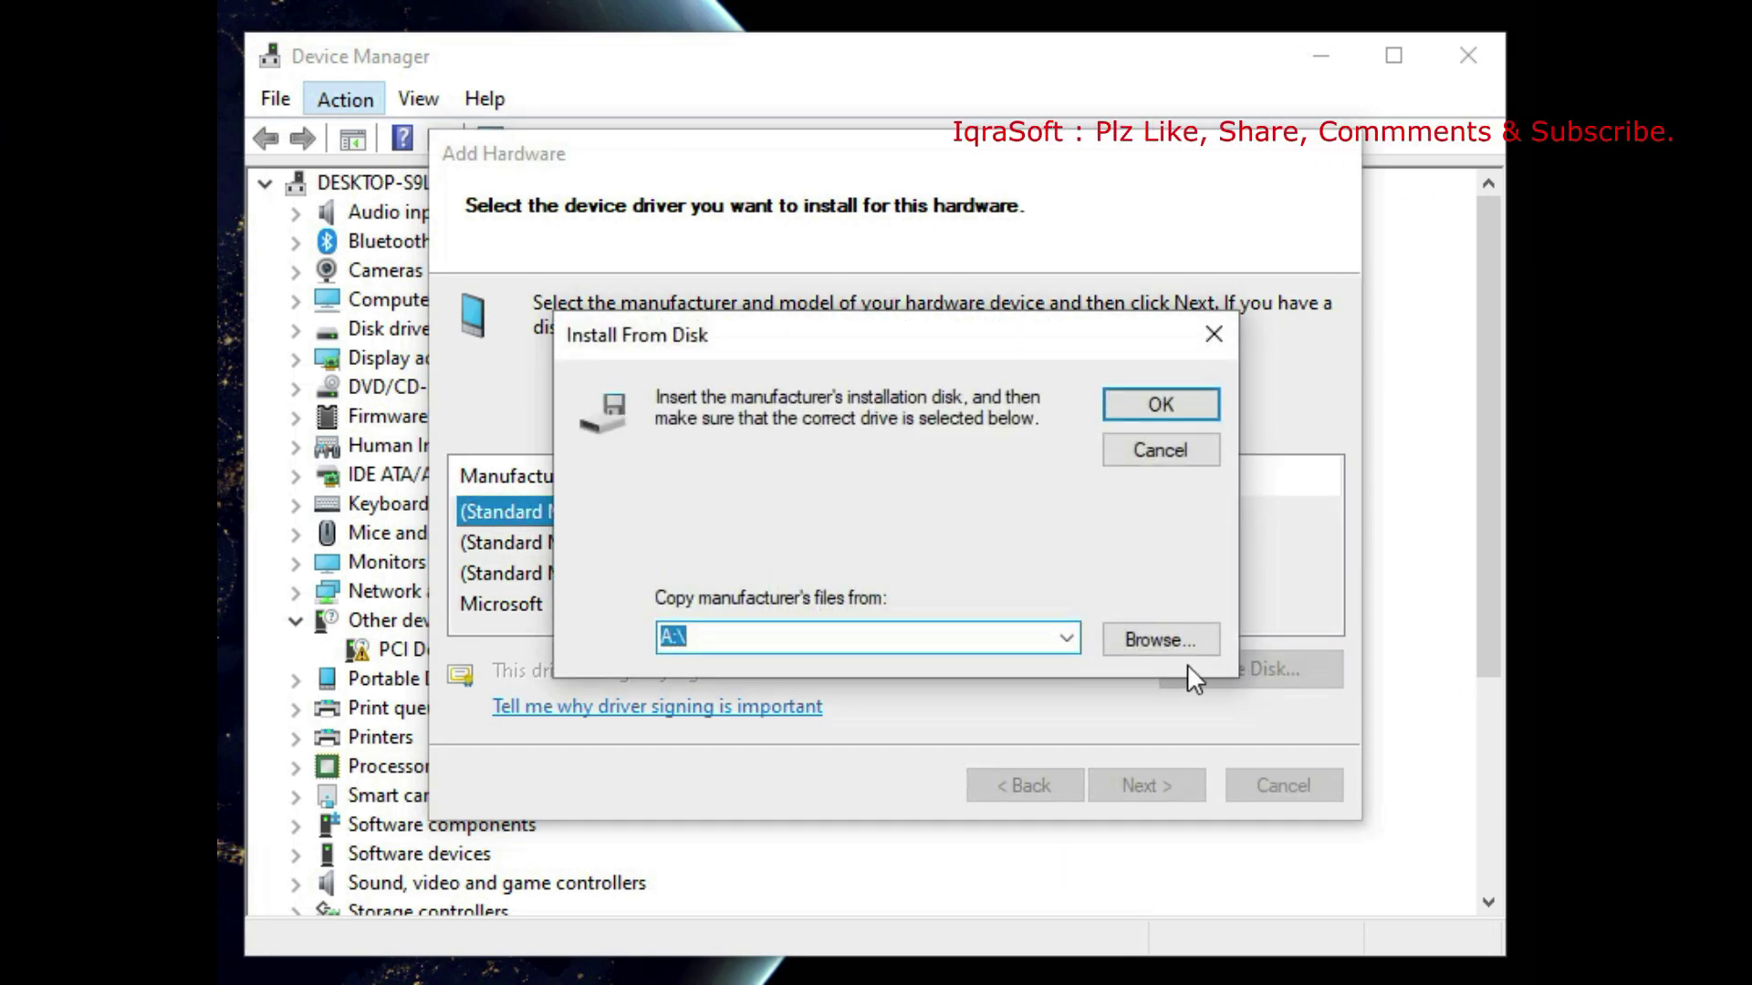
pyautogui.click(1161, 646)
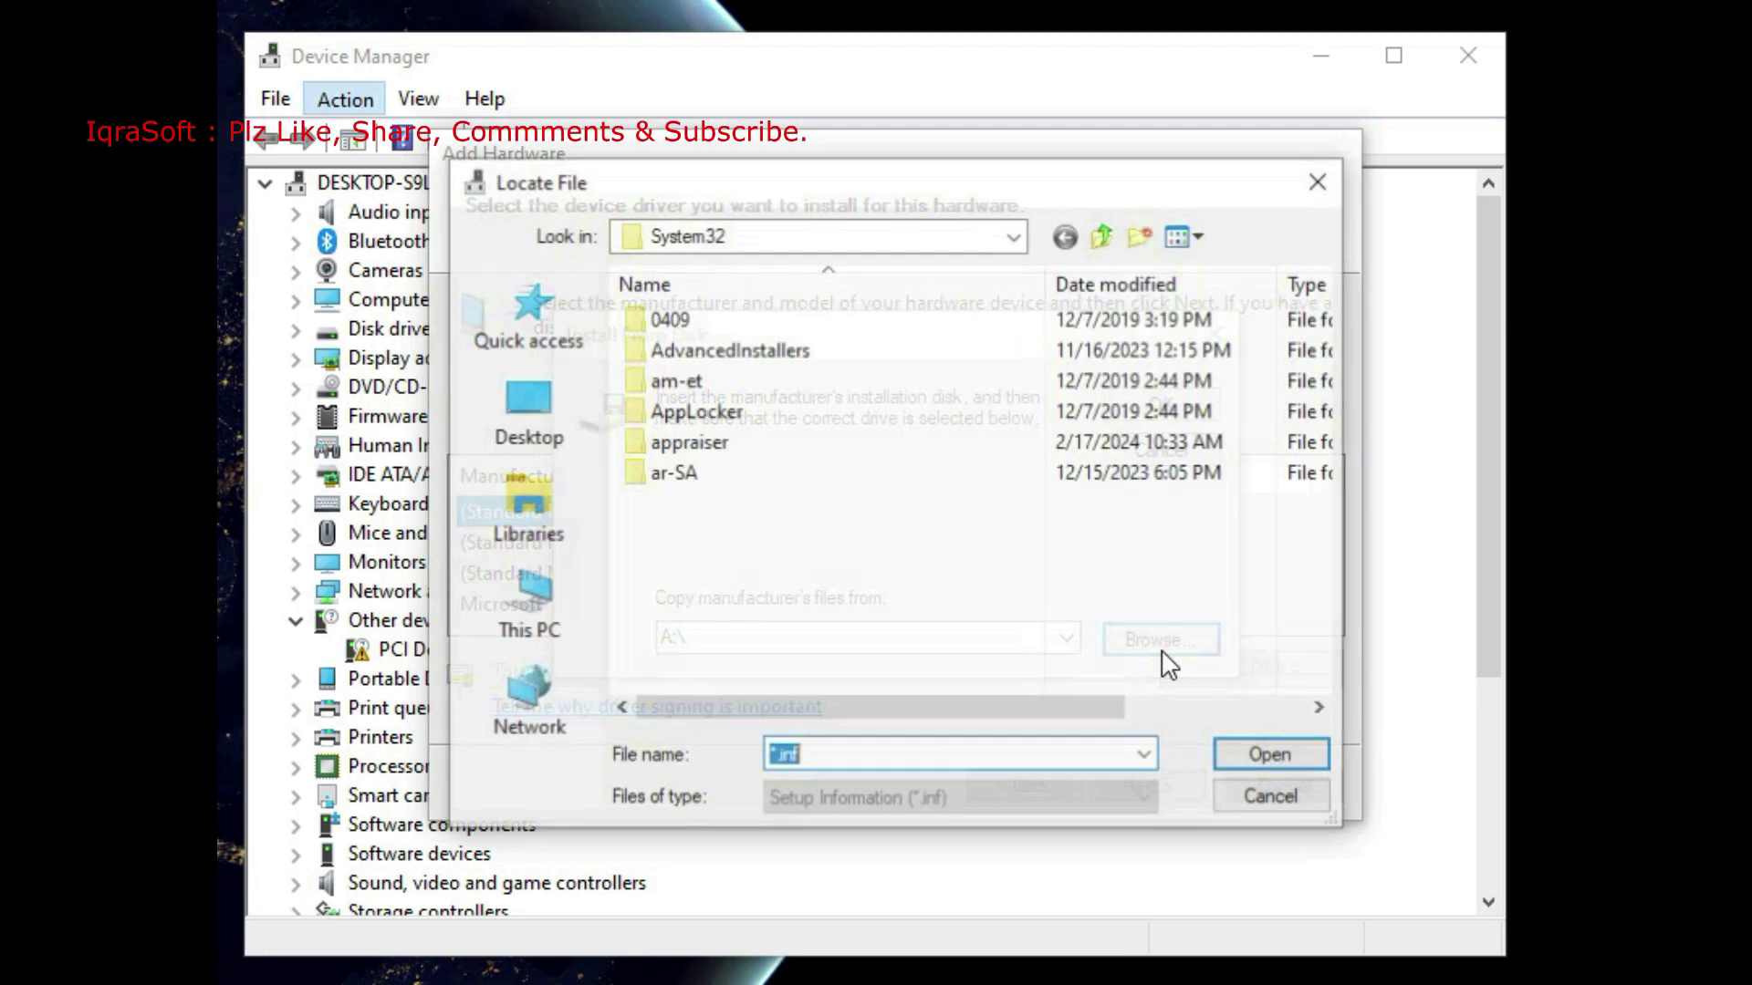
pyautogui.click(1271, 803)
pyautogui.click(1161, 452)
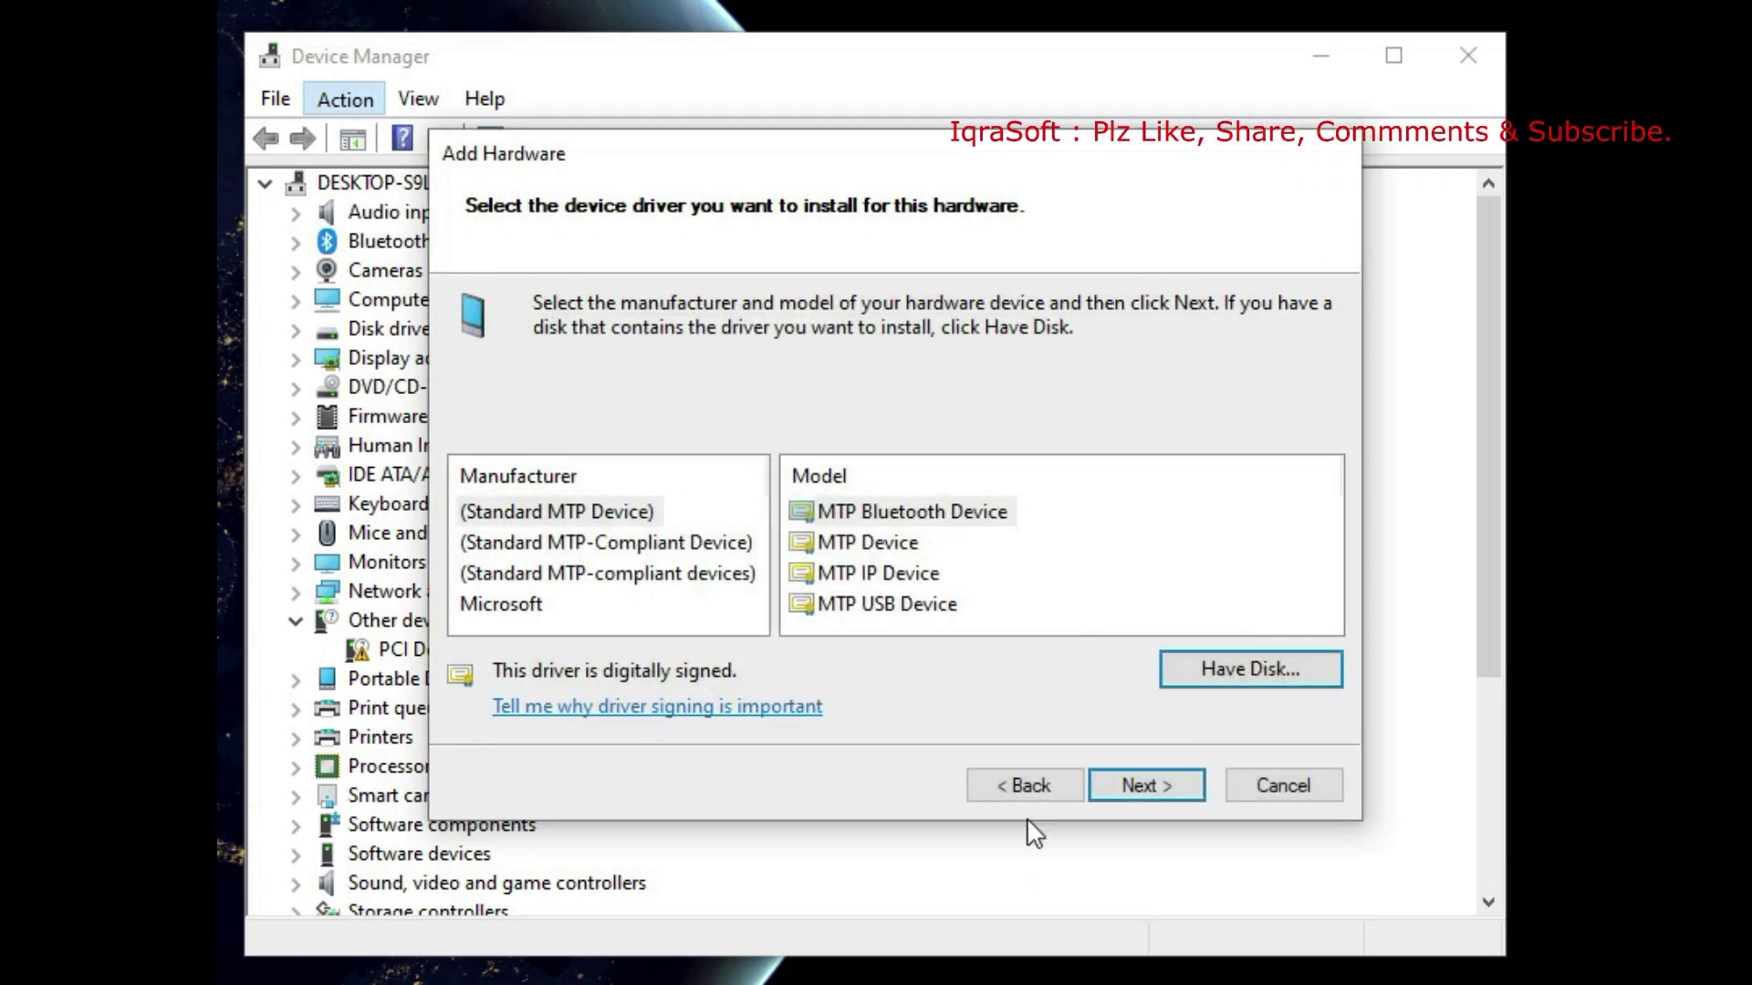
pyautogui.click(1278, 785)
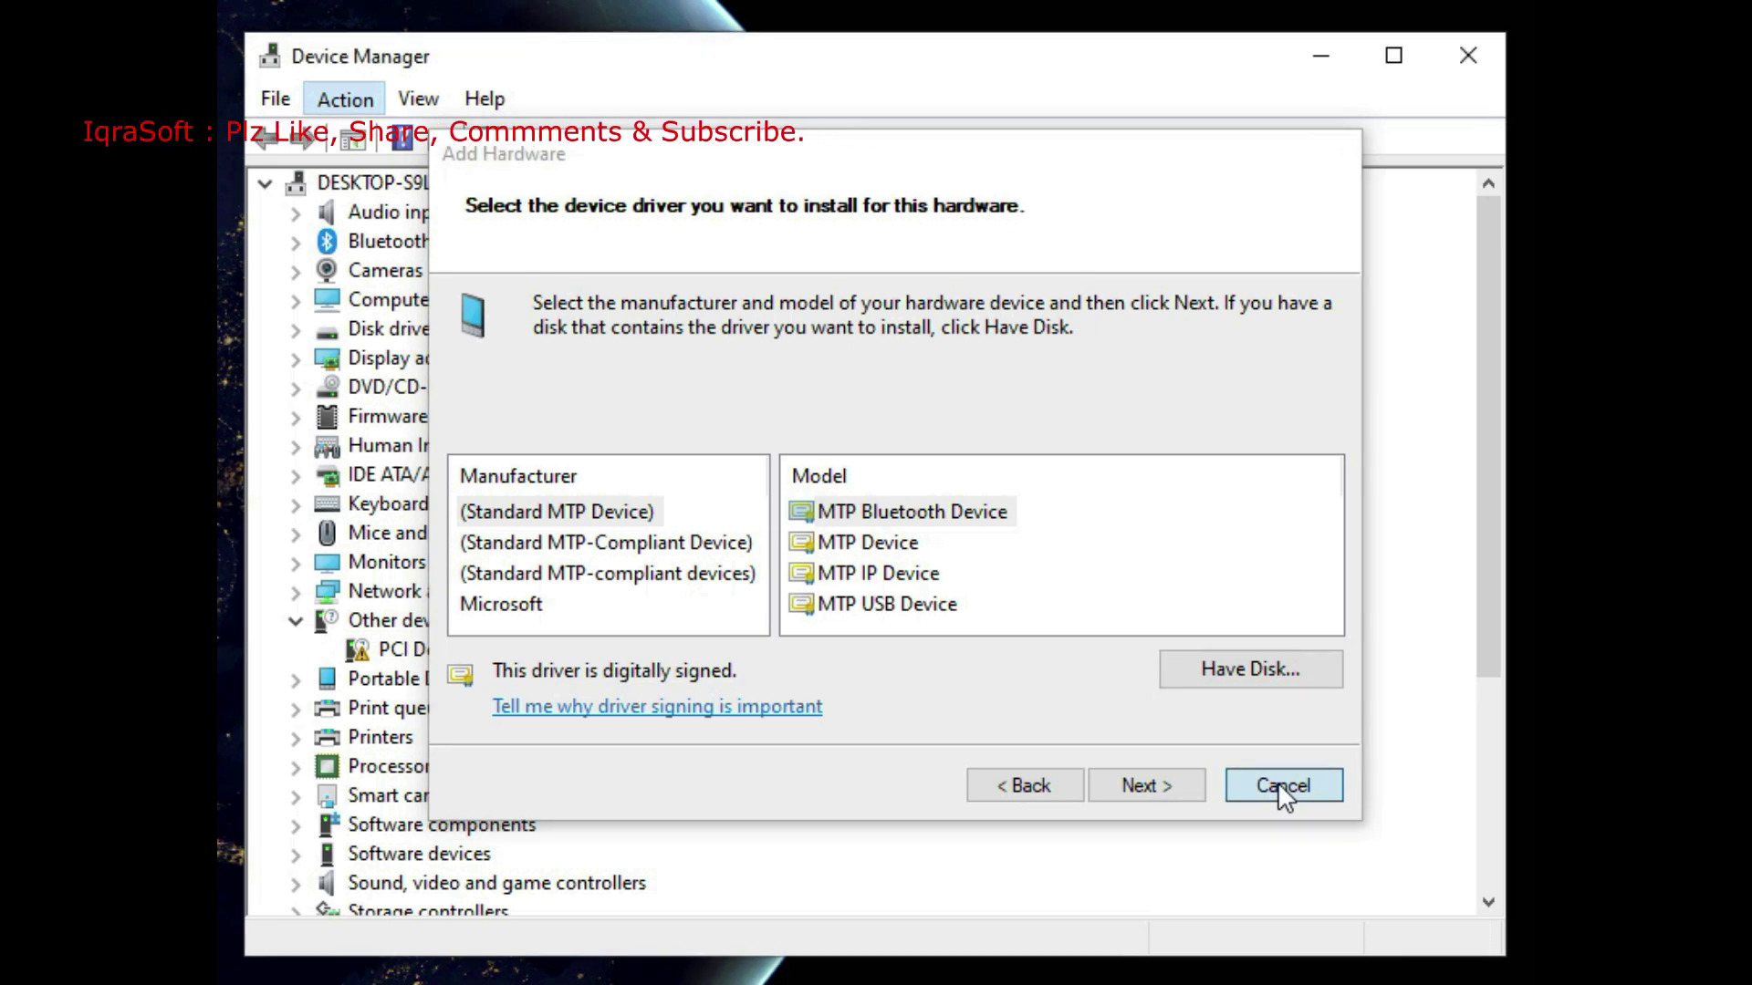